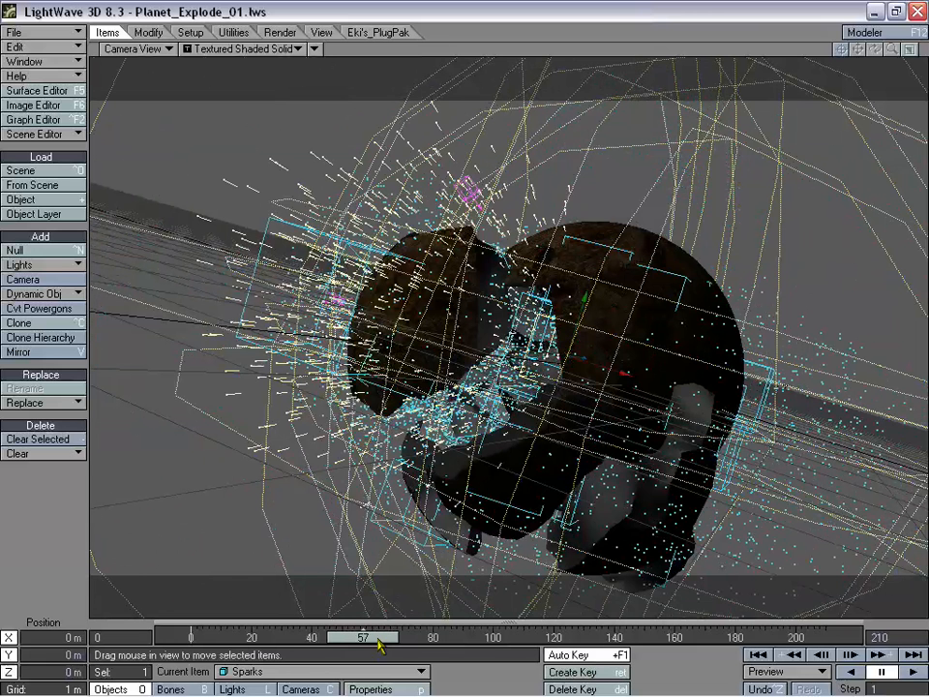
Scrub the planet explosion scene from frame 57 to about frame 65 to examine how the Sparks particles spread.
mouse_move(379, 646)
mouse_down()
mouse_move(392, 635)
mouse_move(383, 637)
mouse_move(414, 636)
mouse_move(381, 636)
mouse_up()
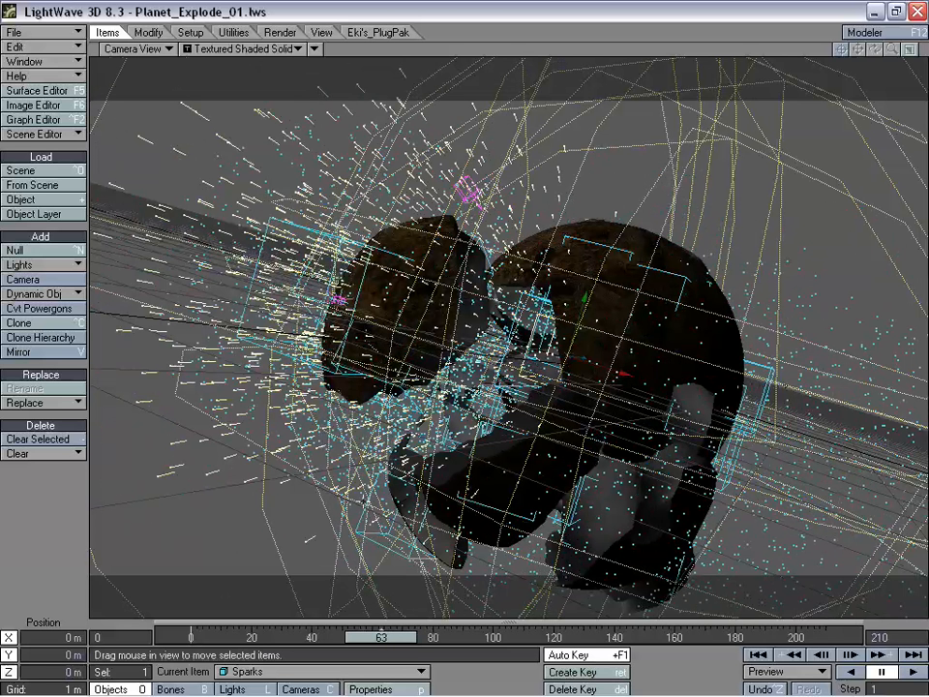
drag(375, 637, 387, 637)
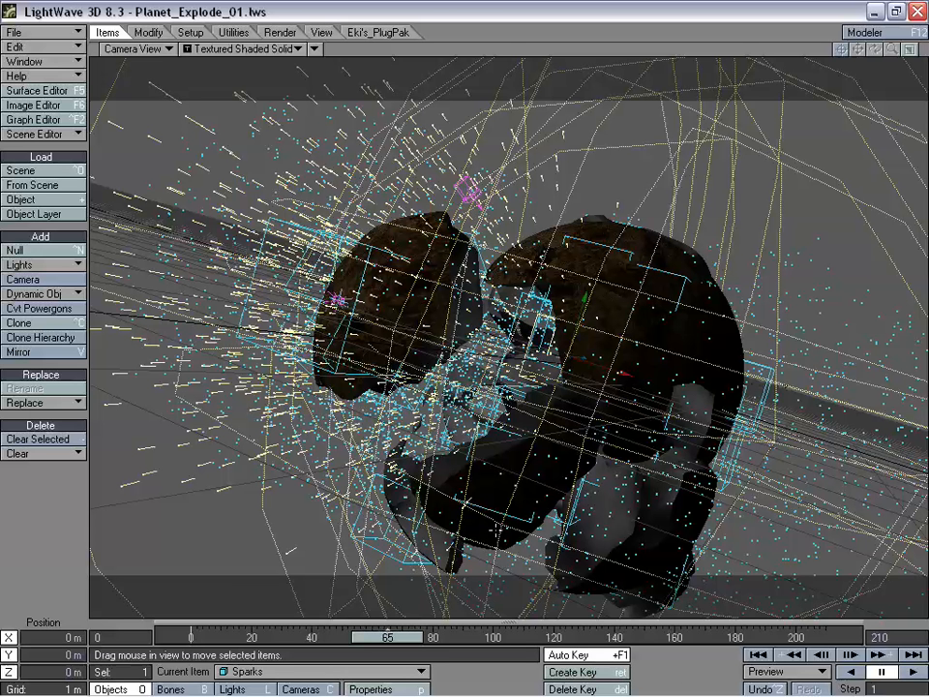
mouse_move(399, 635)
mouse_down()
mouse_move(370, 635)
mouse_move(400, 636)
mouse_up()
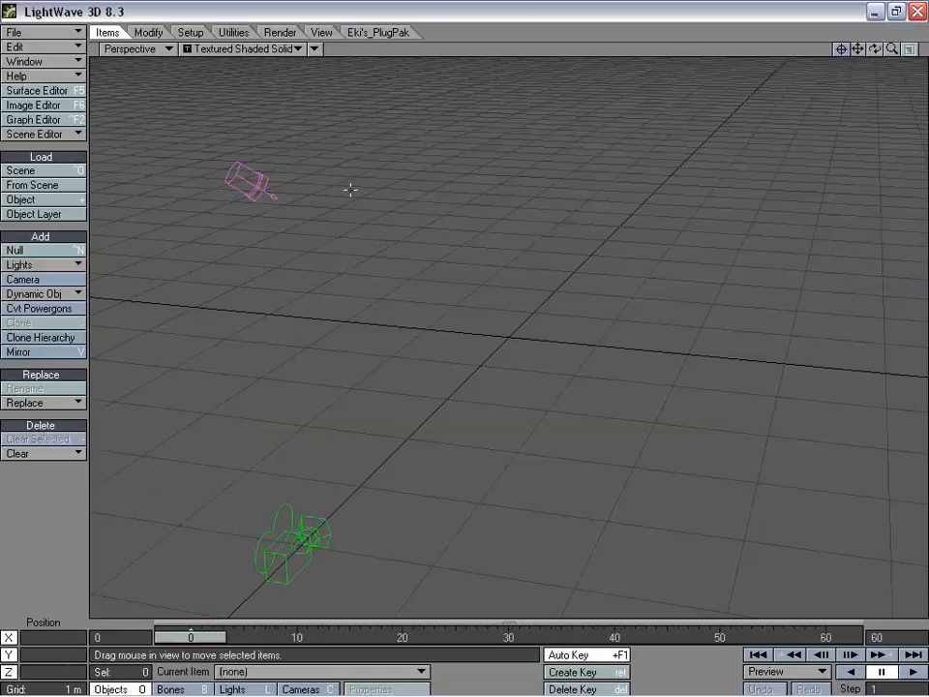
Add a partigon particle emitter named Emitter to the empty scene.
click(40, 293)
click(68, 333)
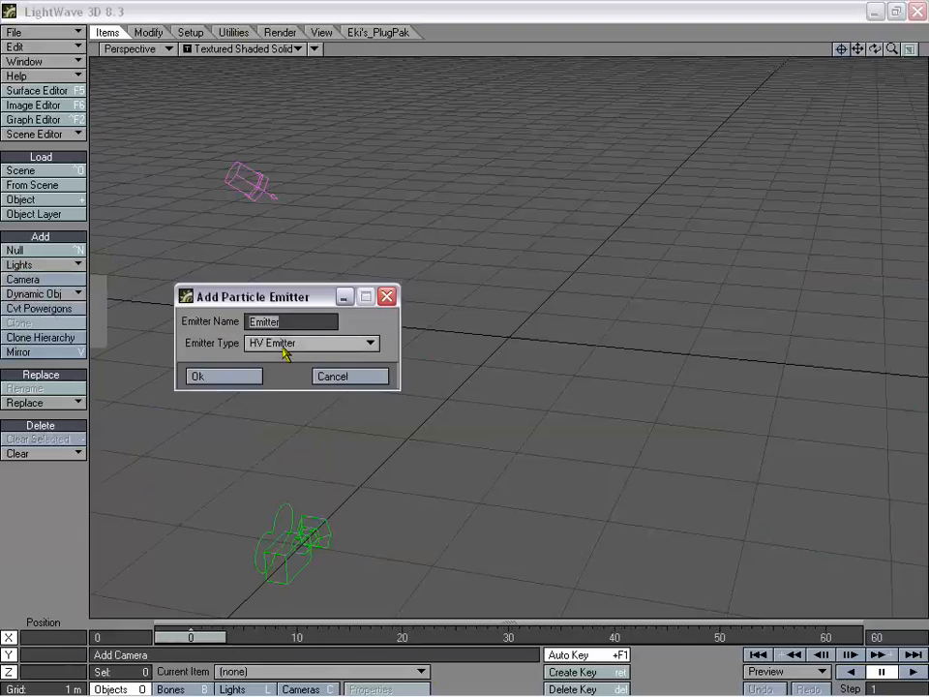
click(334, 344)
click(287, 358)
click(244, 378)
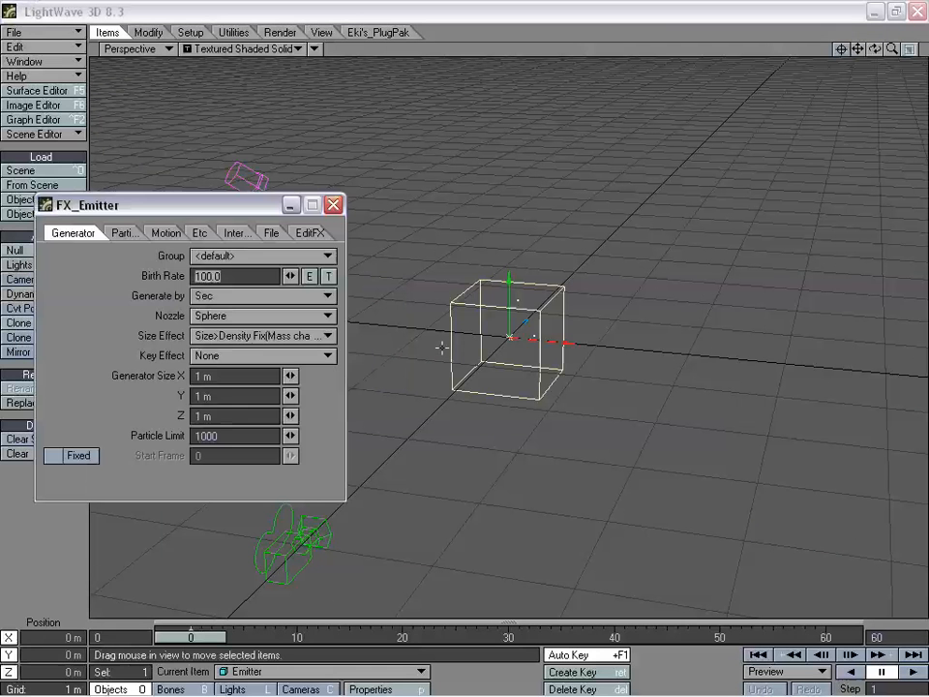
Set the emitter's generator size to 100 mm in X, Y and Z.
click(203, 375)
text(100mm)
key(Tab)
text(100mm)
key(Tab)
text(100mm)
key(Tab)
key(Return)
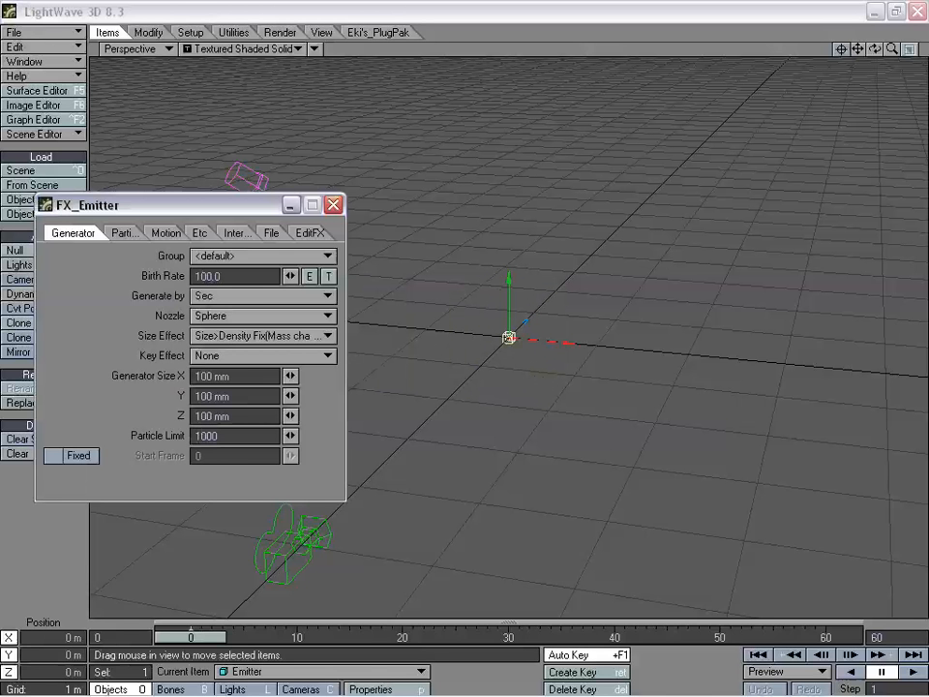
Set the emitter's birth rate to 1000 and have particles generated by Frame.
drag(228, 274, 181, 274)
text(100)
key(Tab)
drag(251, 276, 193, 277)
text(1000)
key(Tab)
click(228, 296)
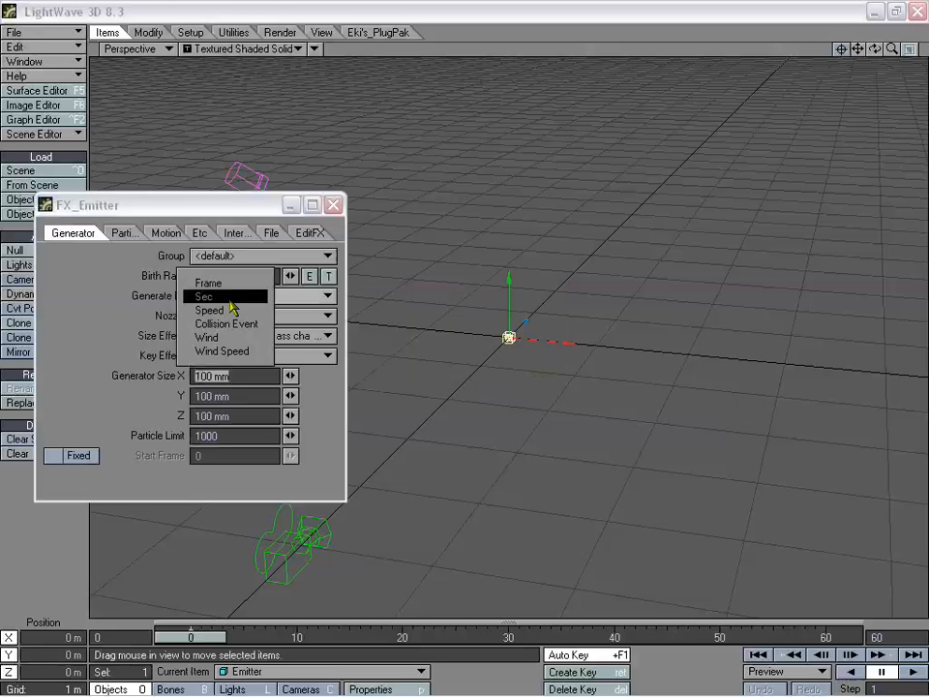
click(230, 282)
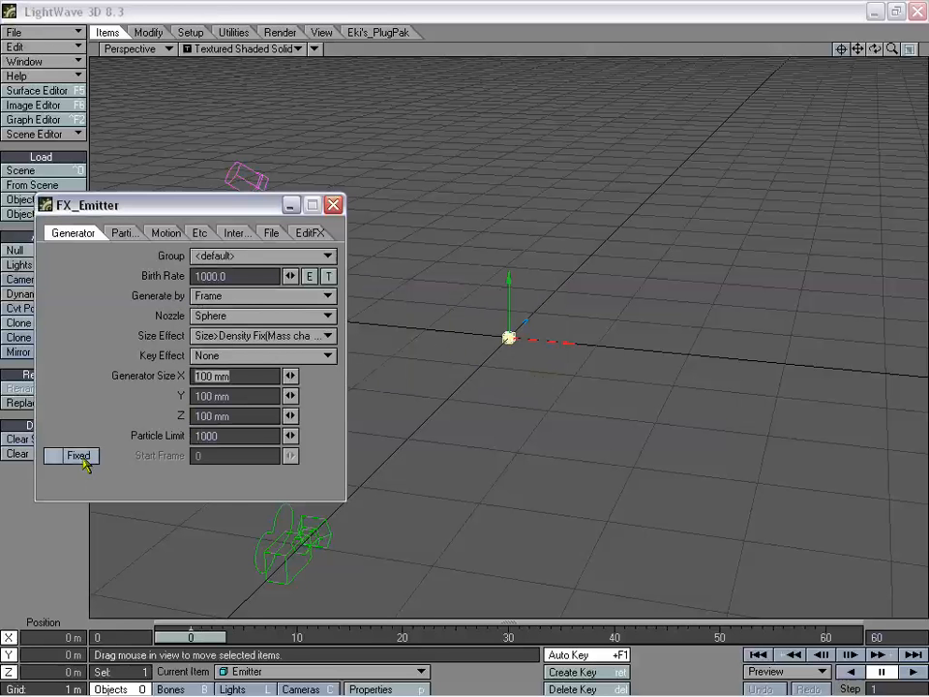
Set the emitter's particle resistance to 0.
click(122, 232)
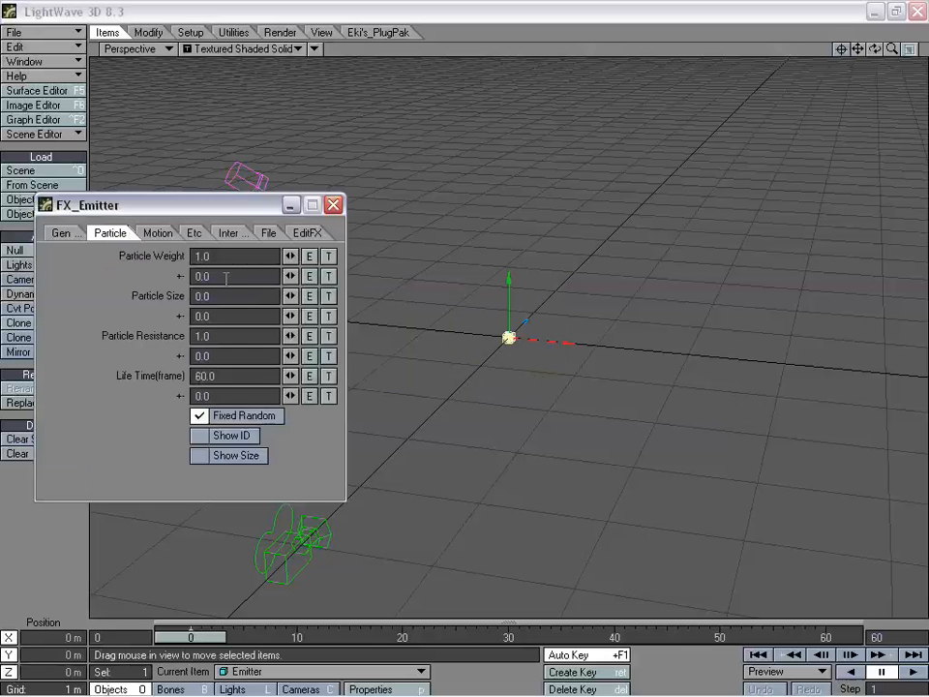
click(220, 337)
text(0)
key(Tab)
Set the emitter's explosion velocity to 5 m/s, scrub to frame 23 and close the emitter properties.
click(155, 232)
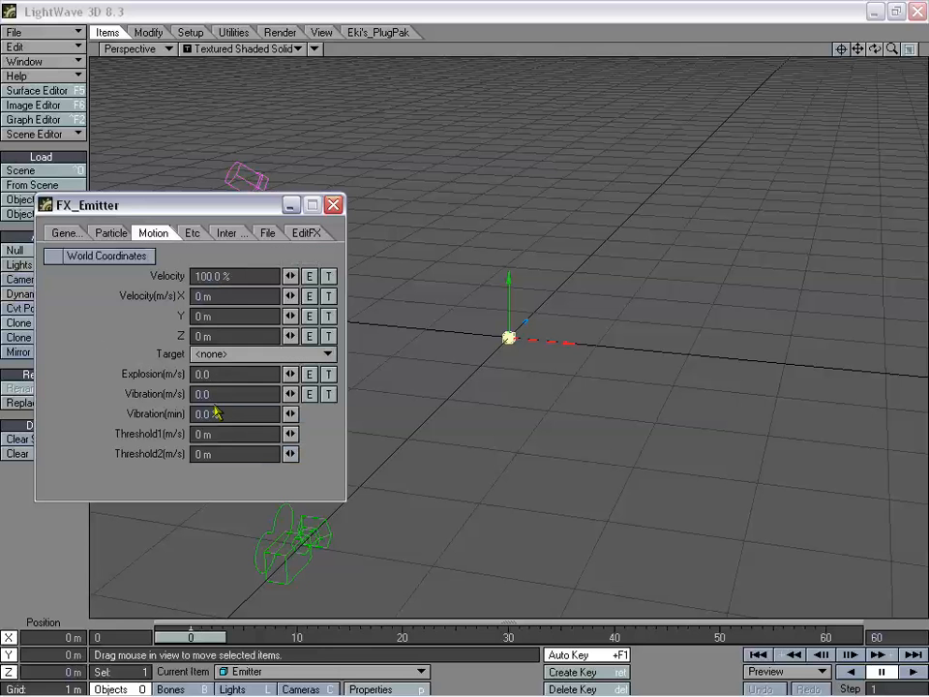
click(220, 375)
text(5)
key(Tab)
key(Tab)
key(Tab)
key(Tab)
key(Tab)
drag(195, 638, 434, 638)
click(334, 204)
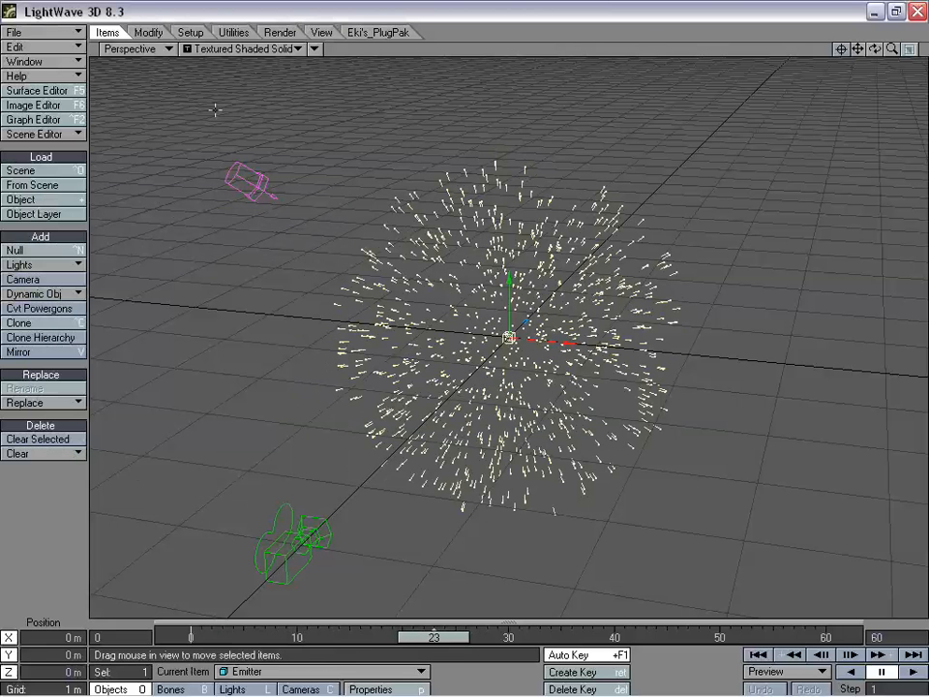
Color the Partigons surface bright orange and set its luminosity to 100%.
click(37, 90)
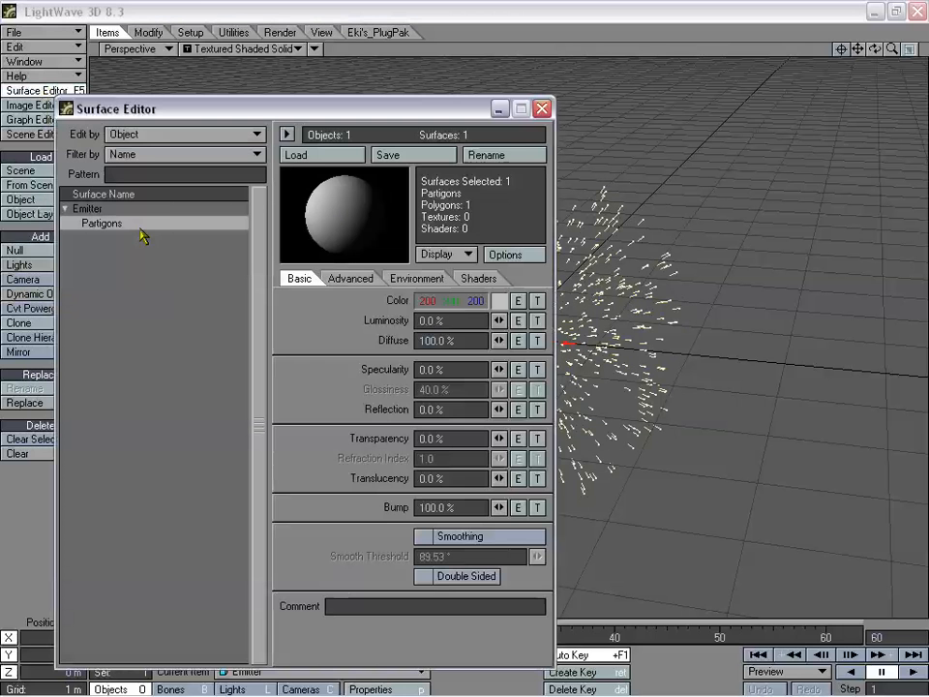
click(500, 302)
click(297, 186)
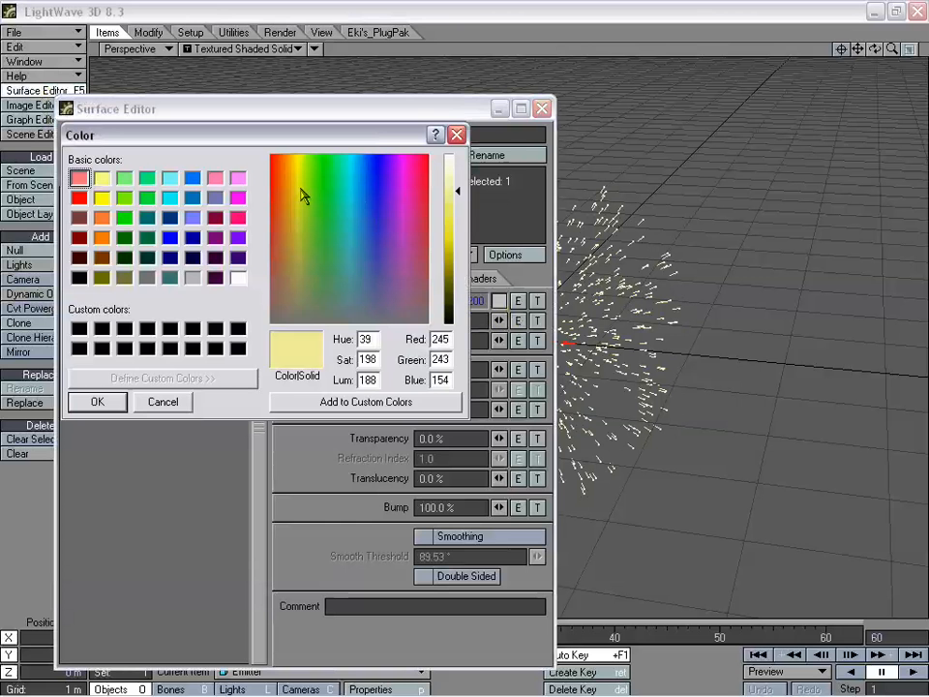
click(282, 161)
click(459, 239)
click(96, 402)
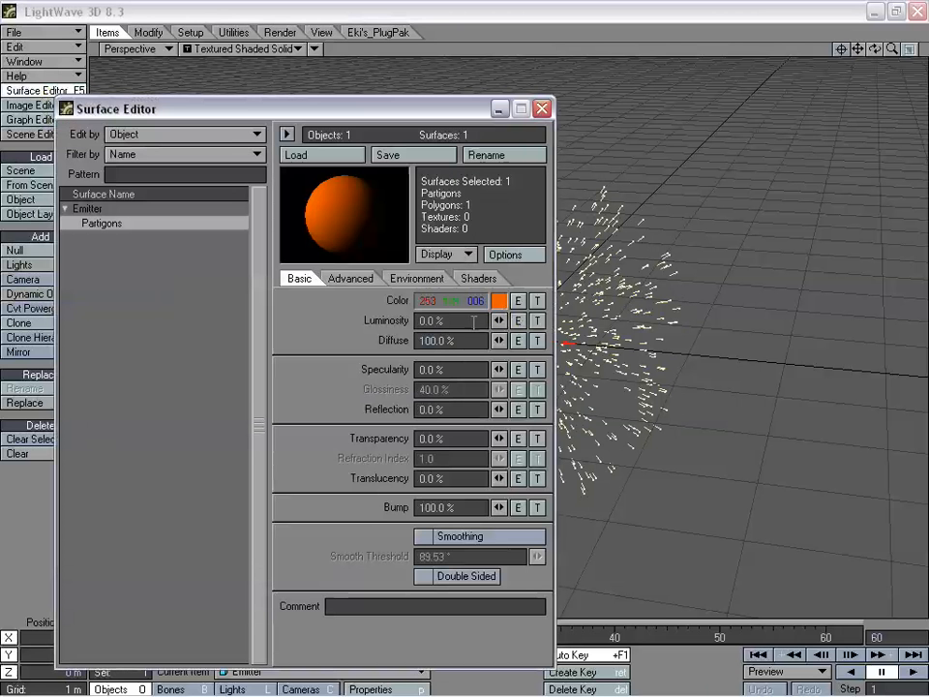
drag(498, 321, 545, 308)
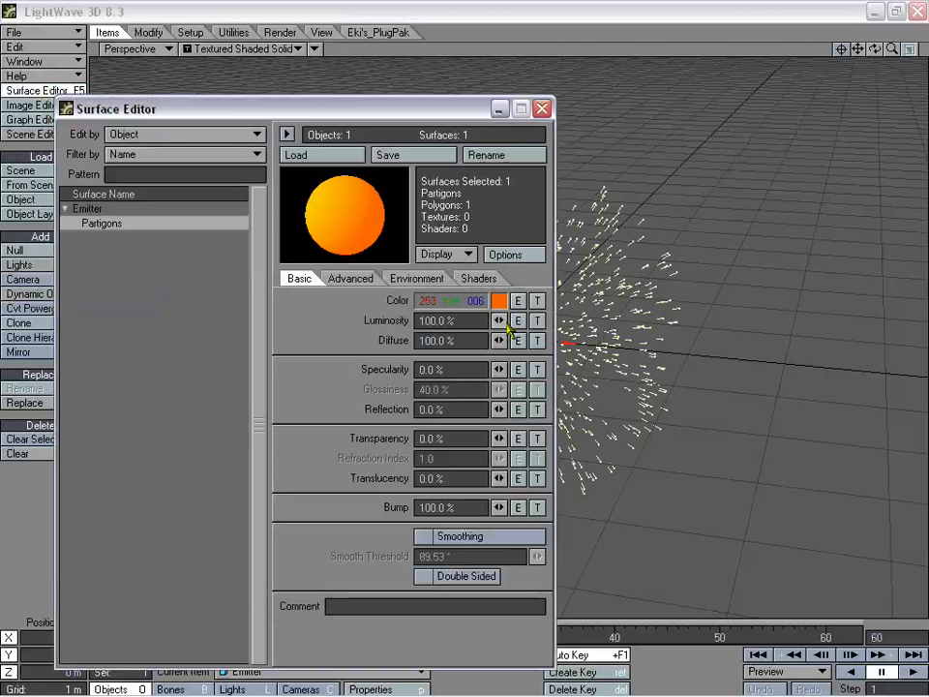
Add a procedural Turbulence texture to the Partigons color channel with dark brown texture color 98, 43, 9.
click(538, 302)
click(619, 133)
click(591, 147)
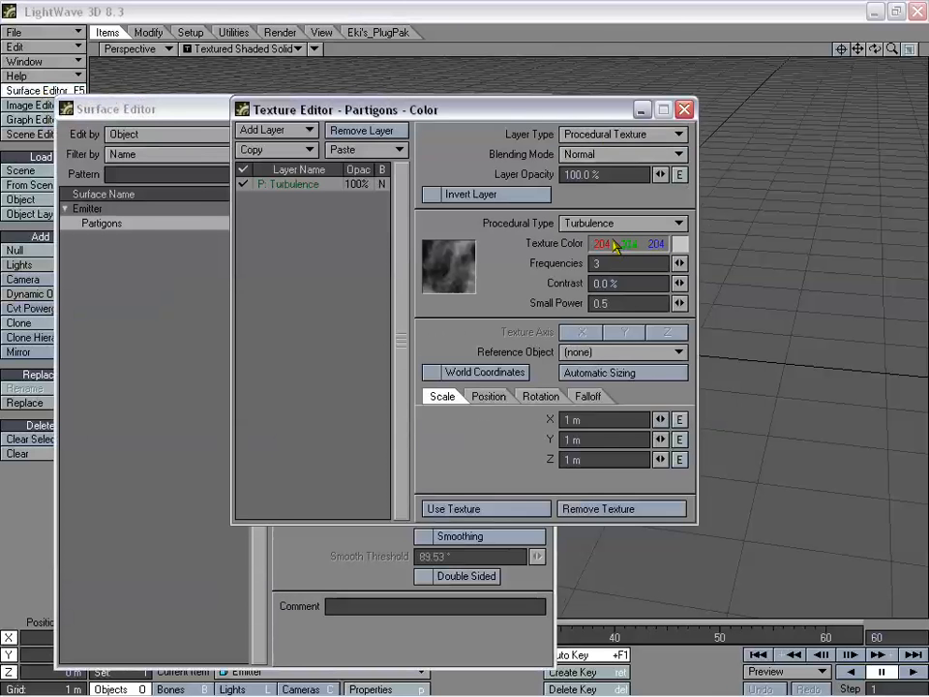
click(679, 243)
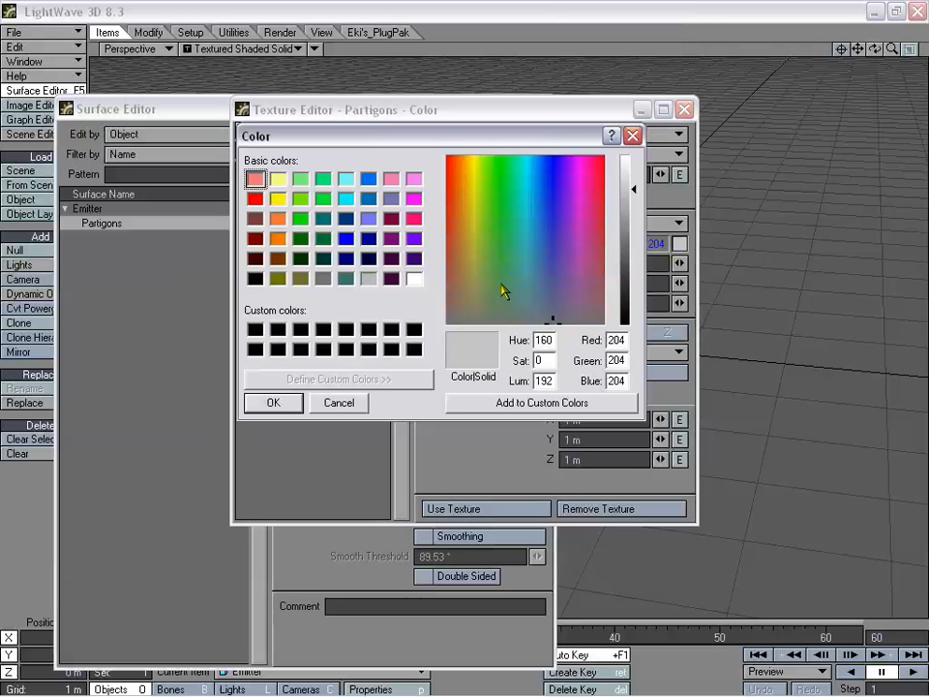
click(454, 183)
drag(624, 211, 631, 293)
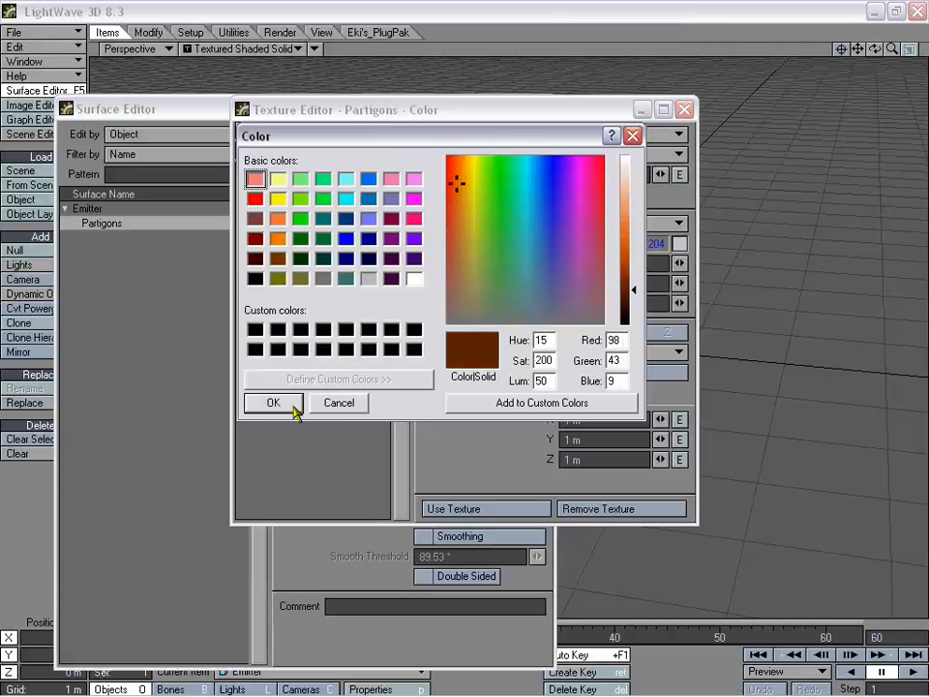
click(291, 405)
Set the turbulence texture's scale to 500 mm in X, Y and Z.
drag(588, 421, 511, 417)
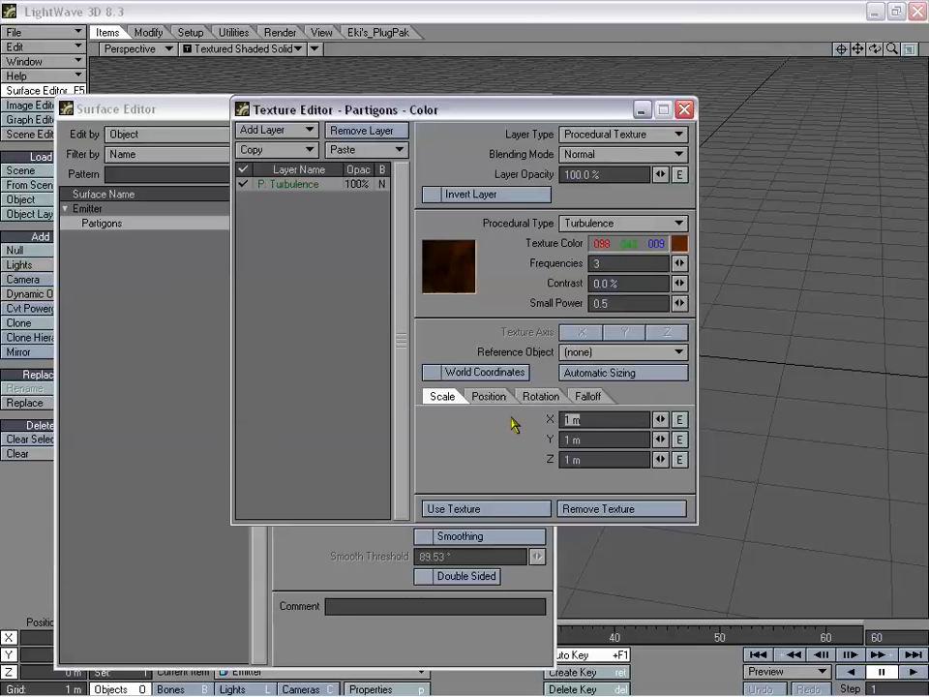
text(.5)
key(Tab)
text(.5)
key(Tab)
text(.5)
key(Return)
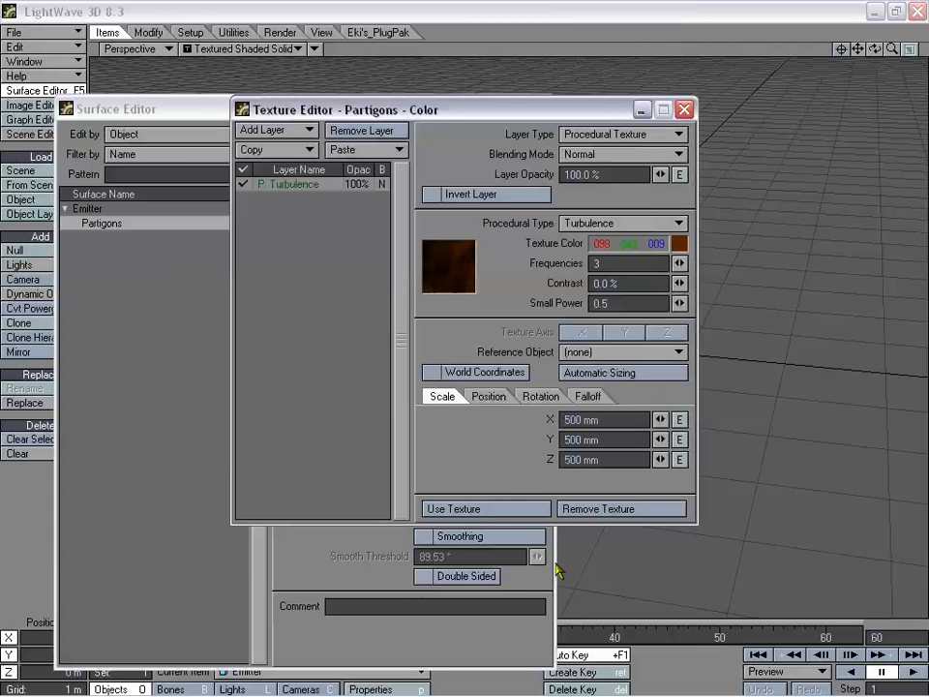
Set the turbulence contrast to 50%, small power to 0.75 and frequencies to 5, apply the texture and close the surface settings.
click(622, 283)
text(50)
key(Tab)
text(.75)
click(617, 263)
text(5)
key(Tab)
click(492, 507)
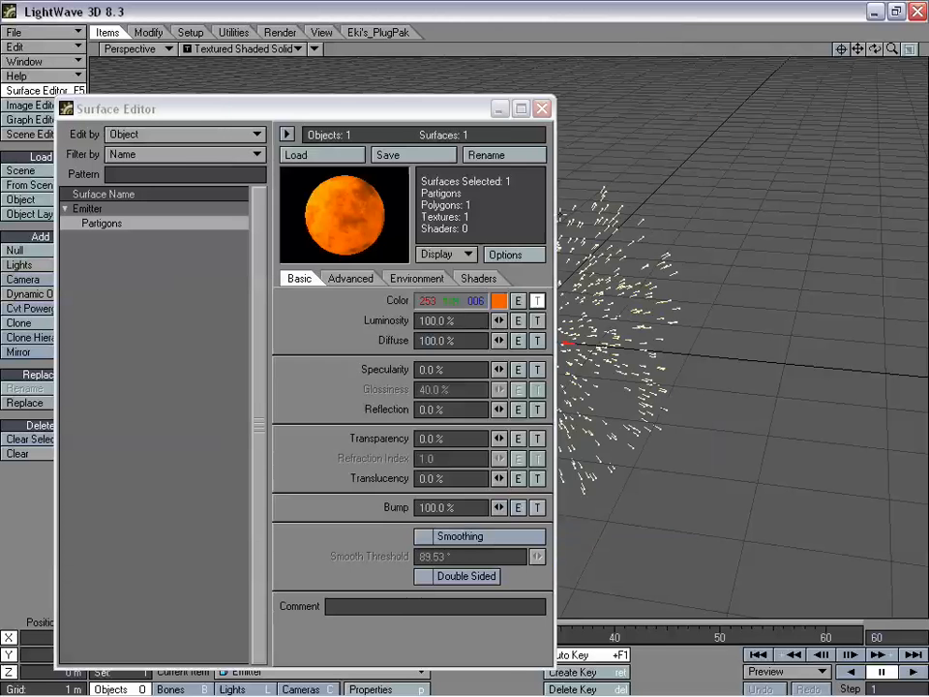
click(543, 110)
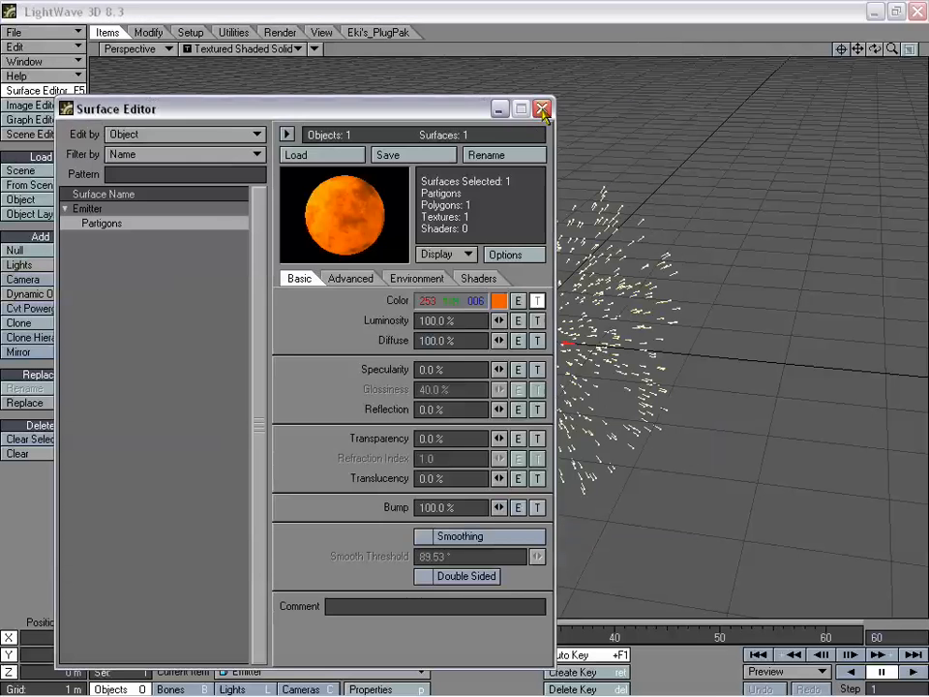
click(542, 111)
Switch the viewport to Camera View and set the Partigons surface's glow intensity to 50%.
click(135, 49)
click(170, 72)
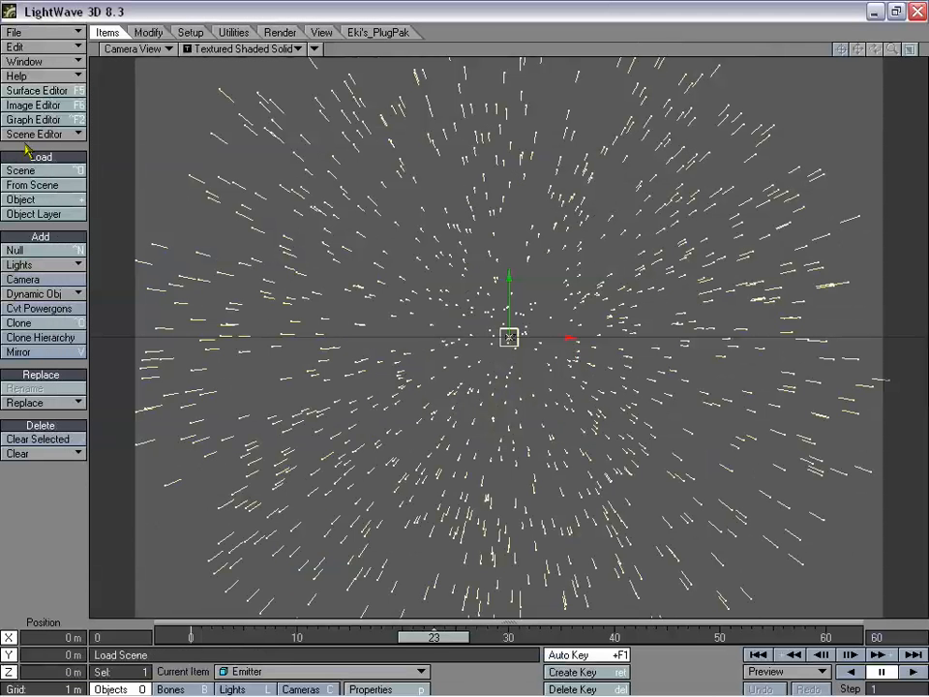
click(48, 90)
click(349, 277)
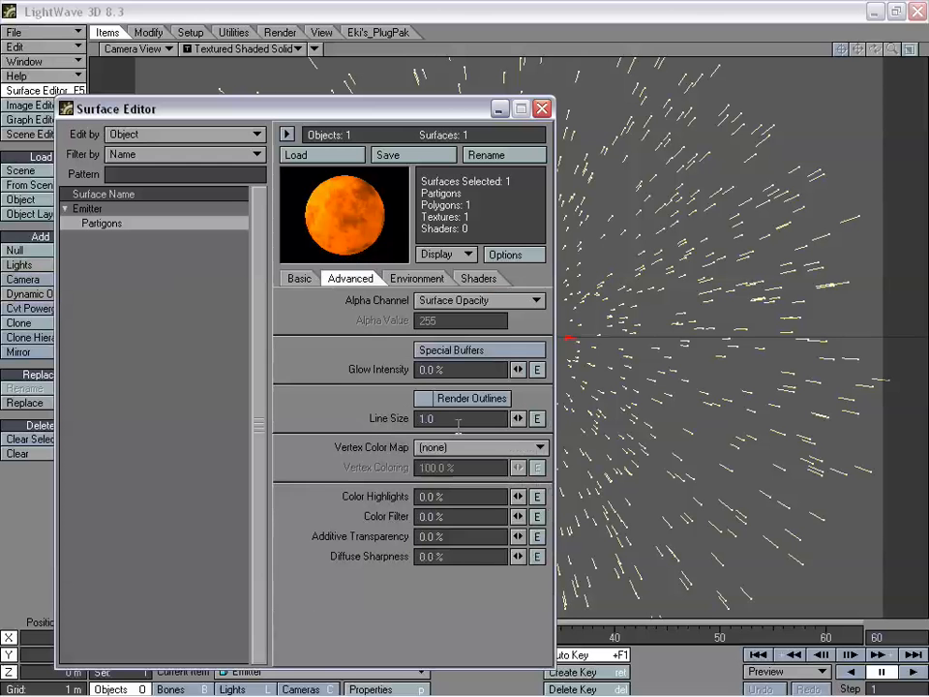
click(453, 368)
text(50)
key(Tab)
click(541, 109)
Enable the scene's glow effect with 75% intensity and a 20-pixel glow radius.
key(ctrl+F8)
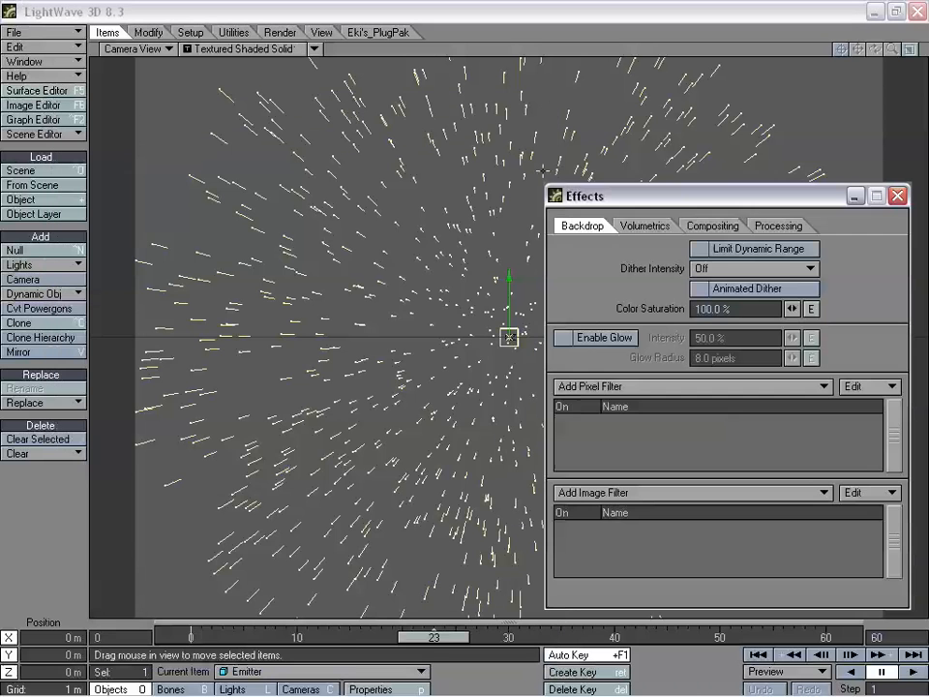
drag(649, 198, 523, 145)
click(474, 284)
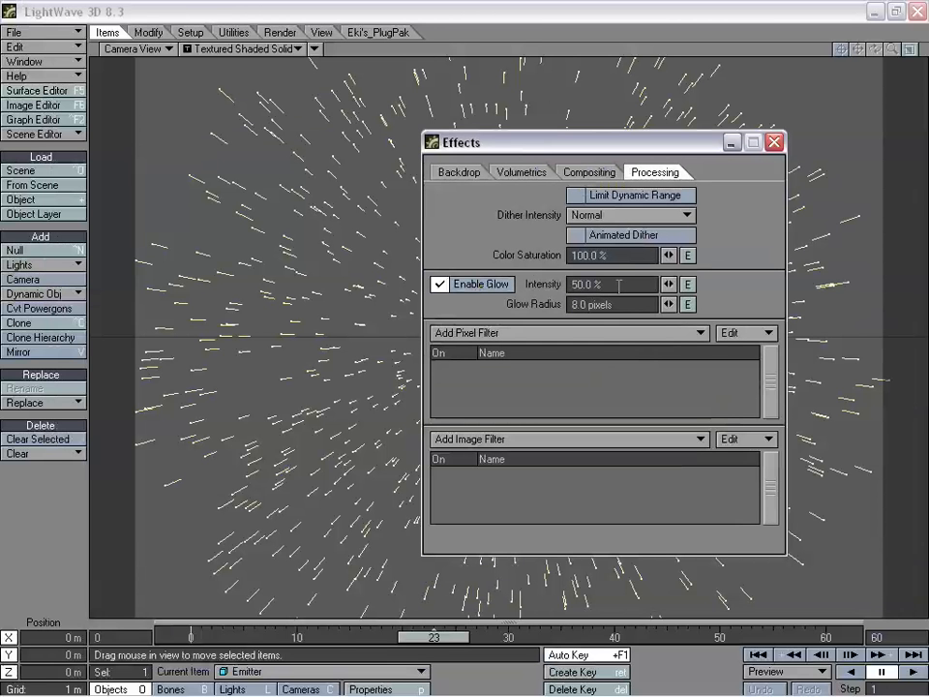
text(75)
key(Tab)
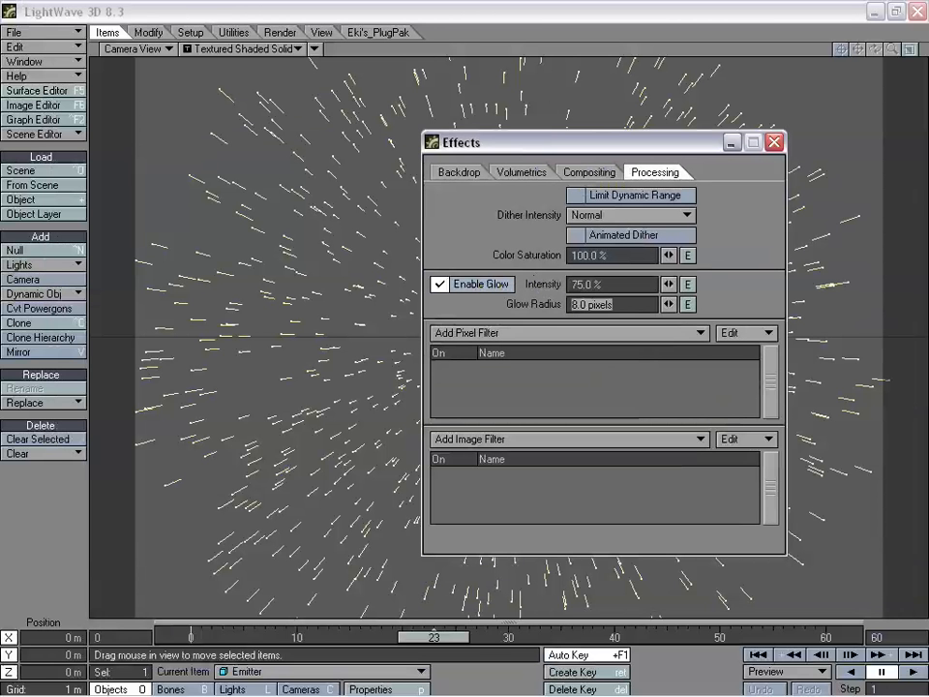
text(20)
key(Return)
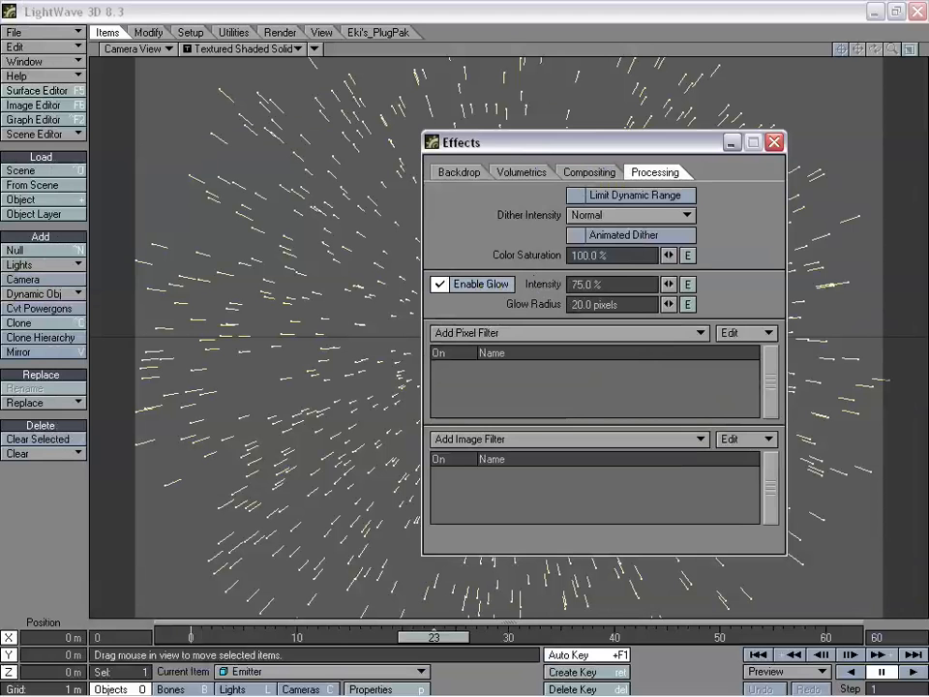
Render the current frame 23, inspect the particles in the rendered image and close it.
click(276, 33)
click(40, 235)
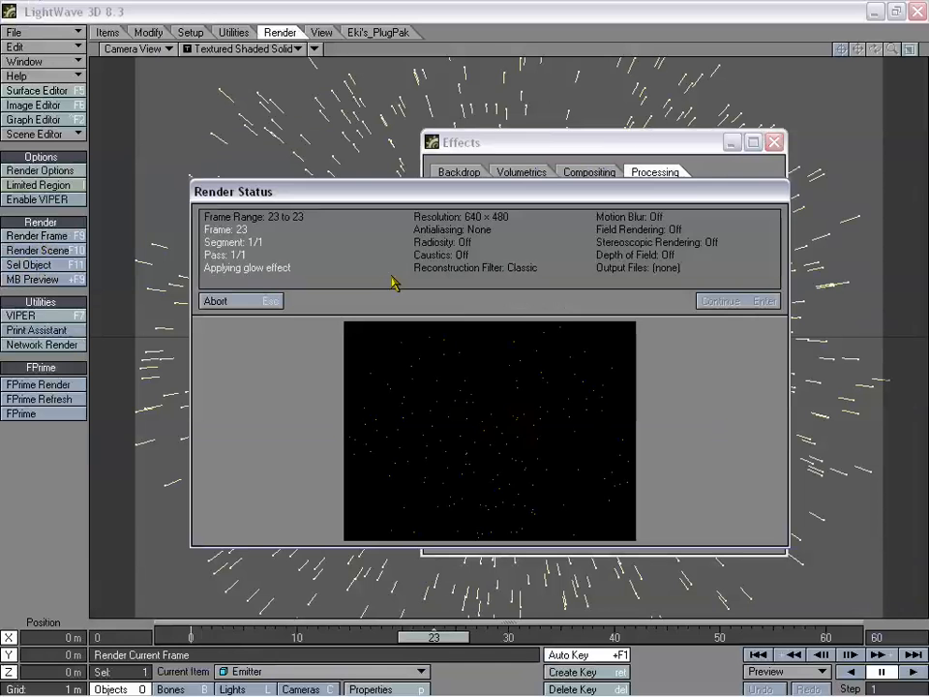
click(721, 301)
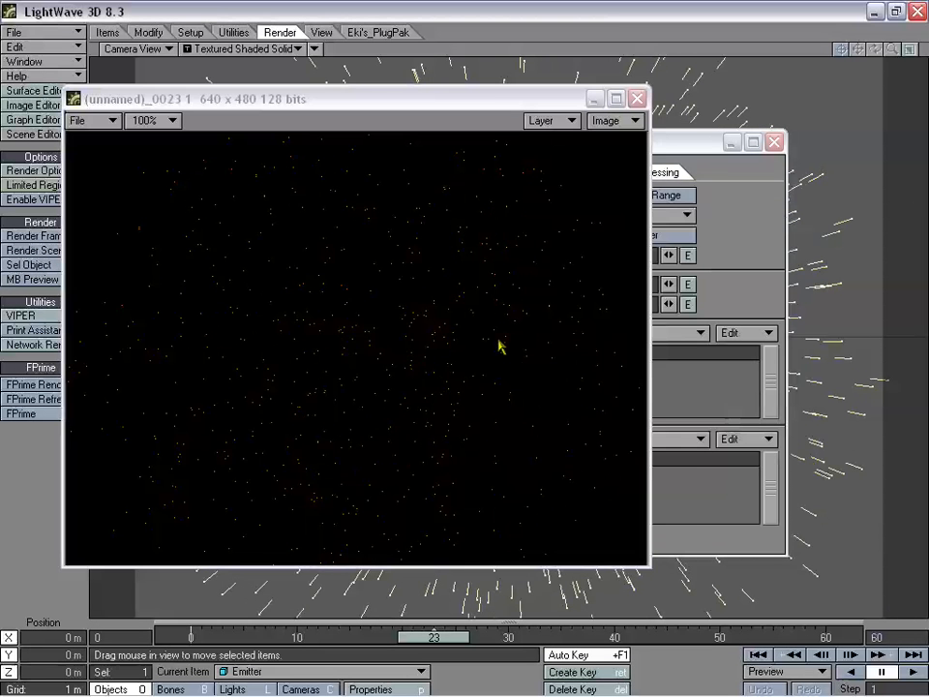
drag(383, 103, 412, 111)
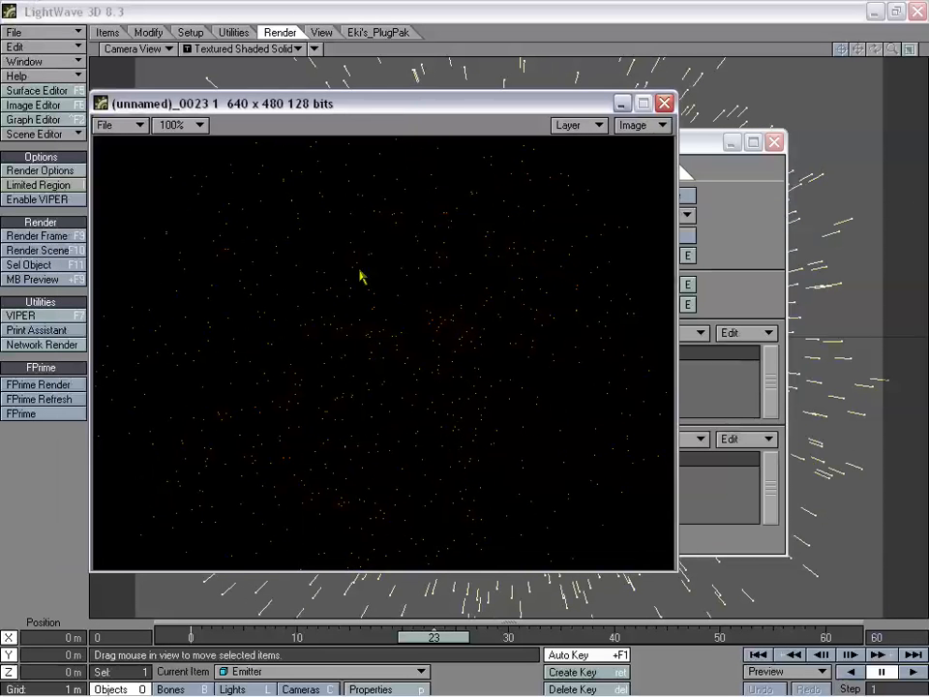
click(665, 104)
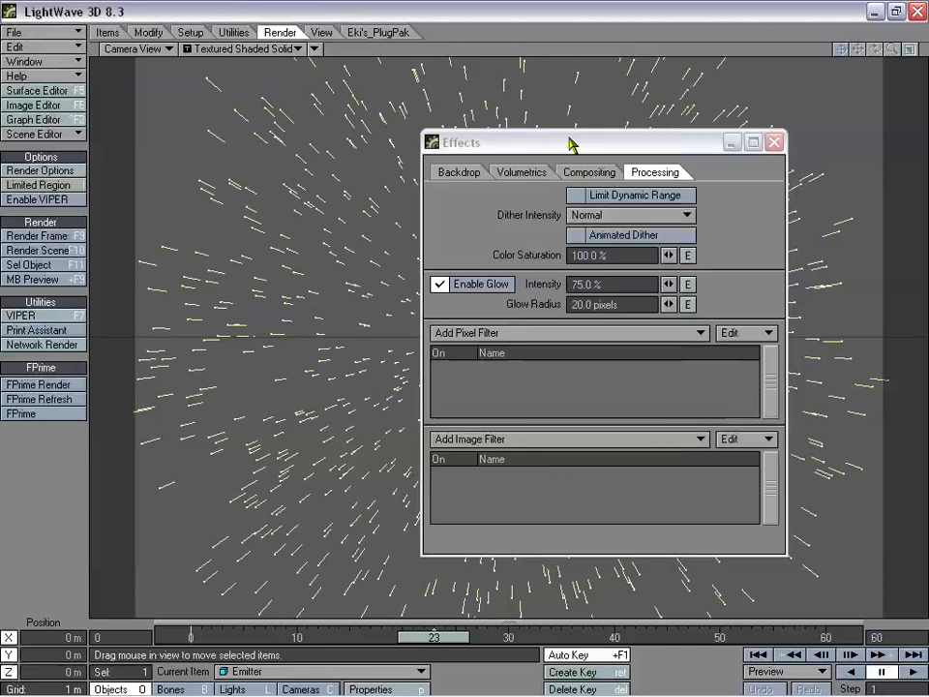
drag(572, 141, 571, 150)
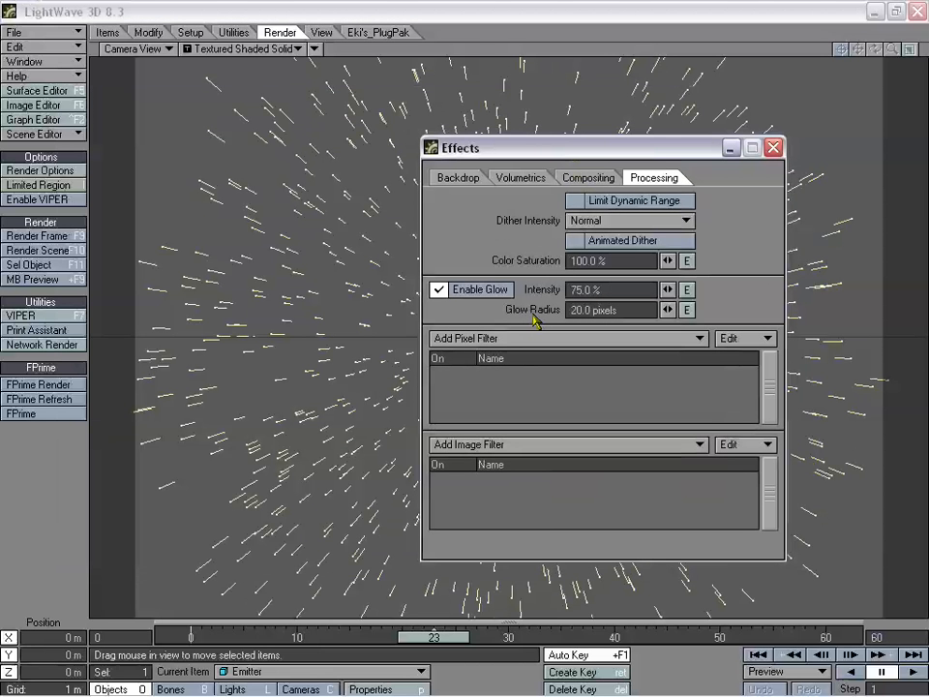
key(ctrl+F5)
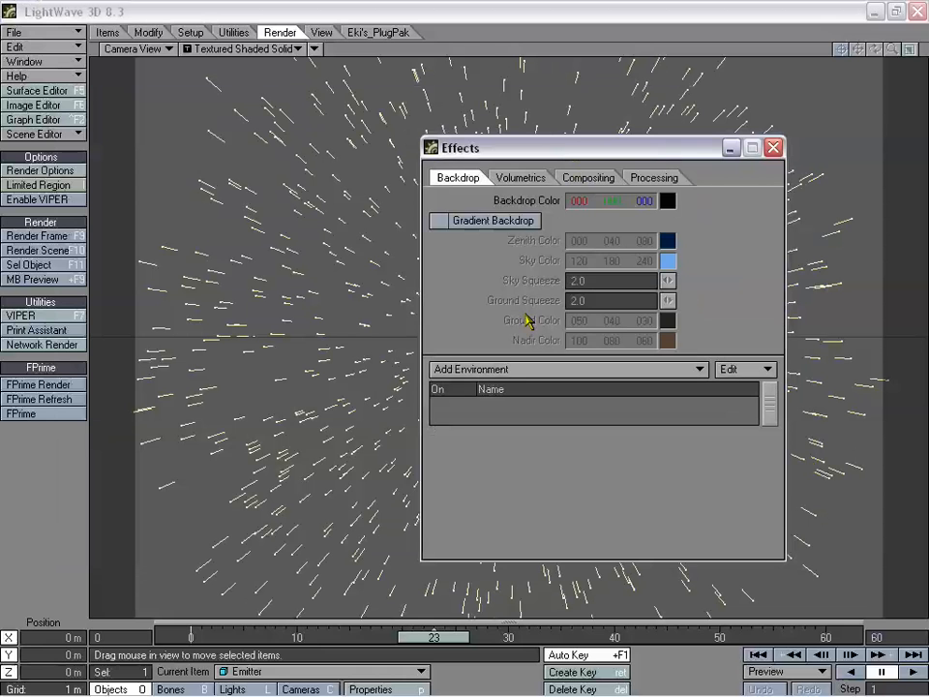
click(653, 178)
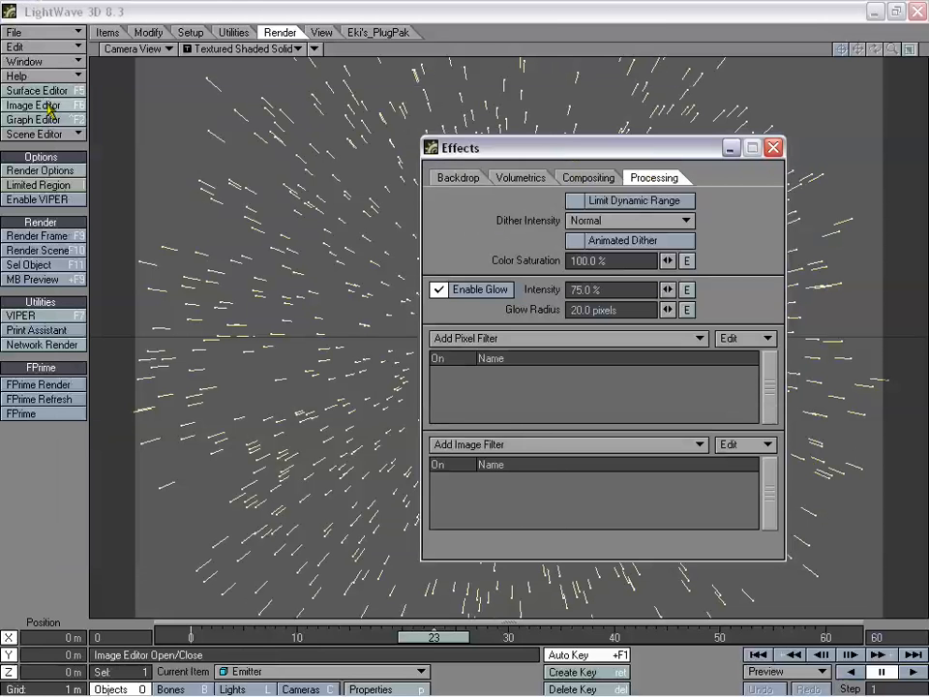
Set the Partigons surface's advanced glow intensity to 100%.
click(58, 90)
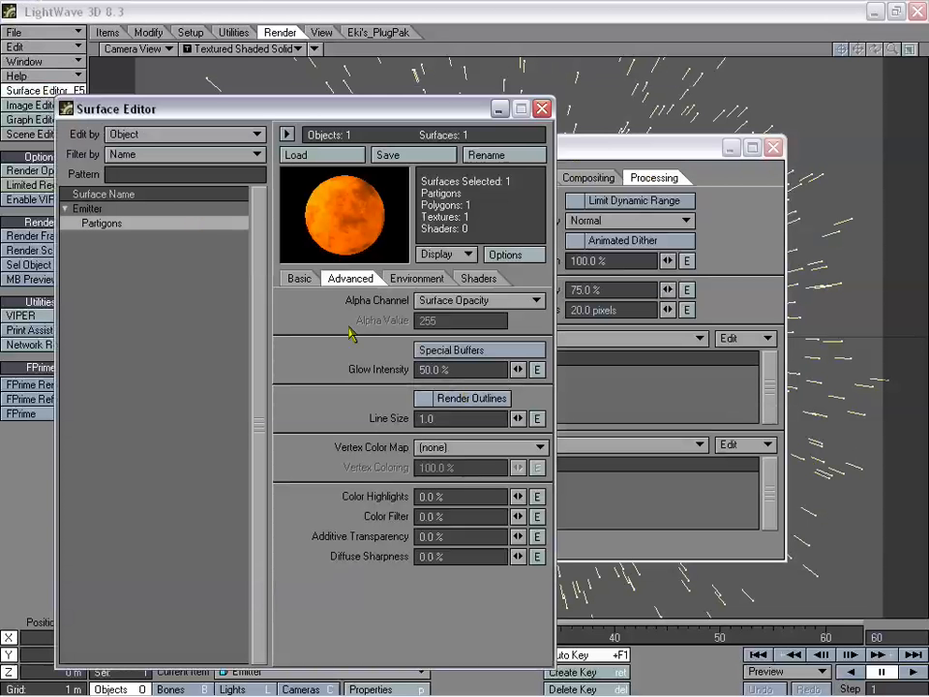
click(302, 284)
click(350, 280)
drag(450, 368, 319, 352)
text(10)
key(Return)
drag(468, 372, 352, 373)
text(100)
key(Return)
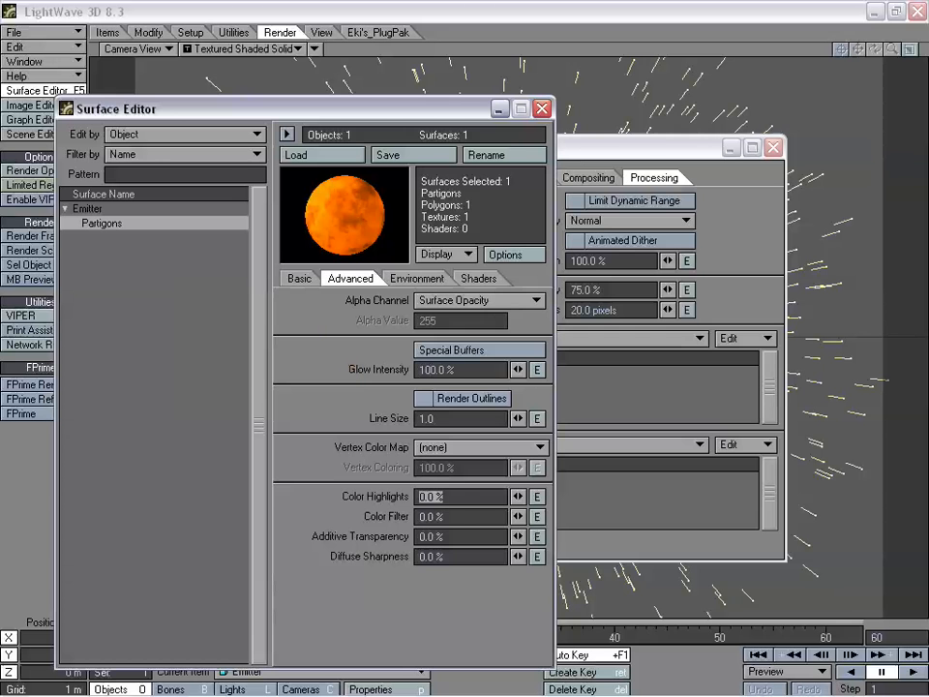
Render frame 23 to check the stronger surface glow and close the rendered image.
click(36, 236)
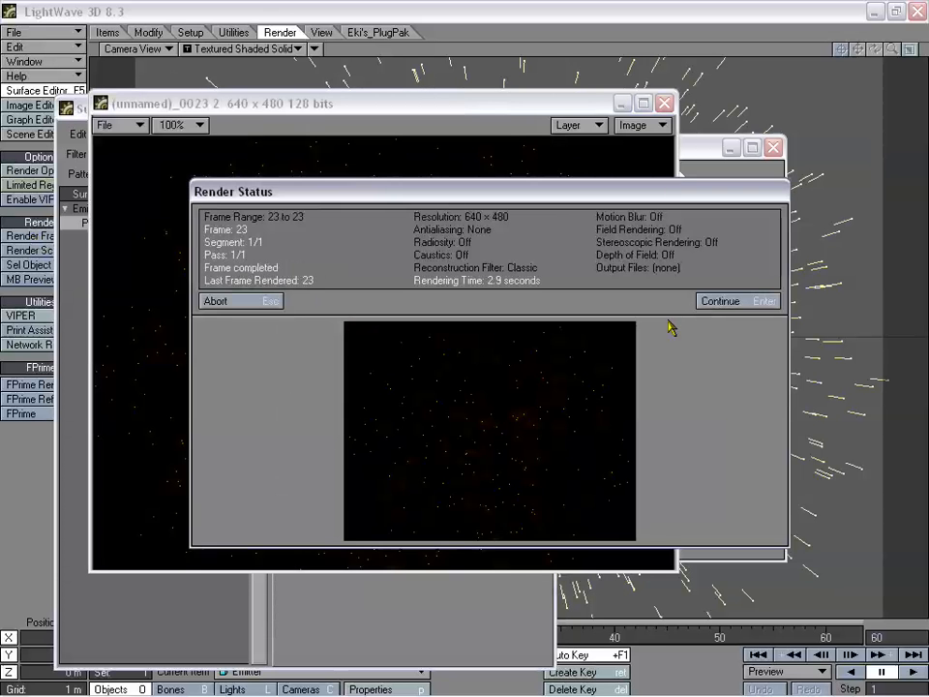
click(721, 301)
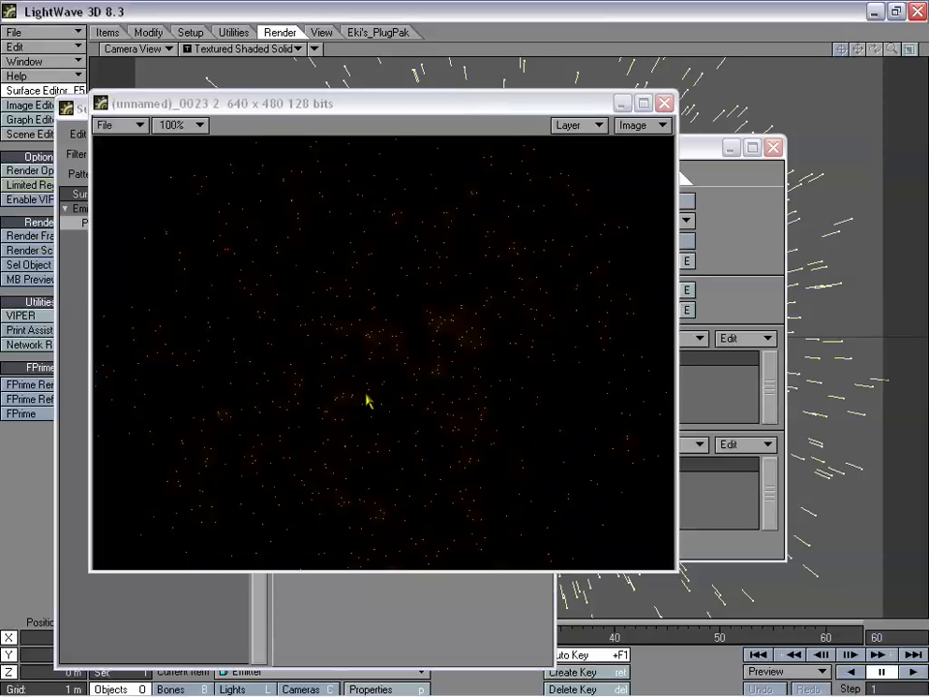
click(664, 102)
Set the scene's glow effect to 250% intensity with a 30-pixel glow radius.
mouse_move(633, 151)
mouse_down()
mouse_move(573, 157)
mouse_move(624, 162)
mouse_up()
click(600, 299)
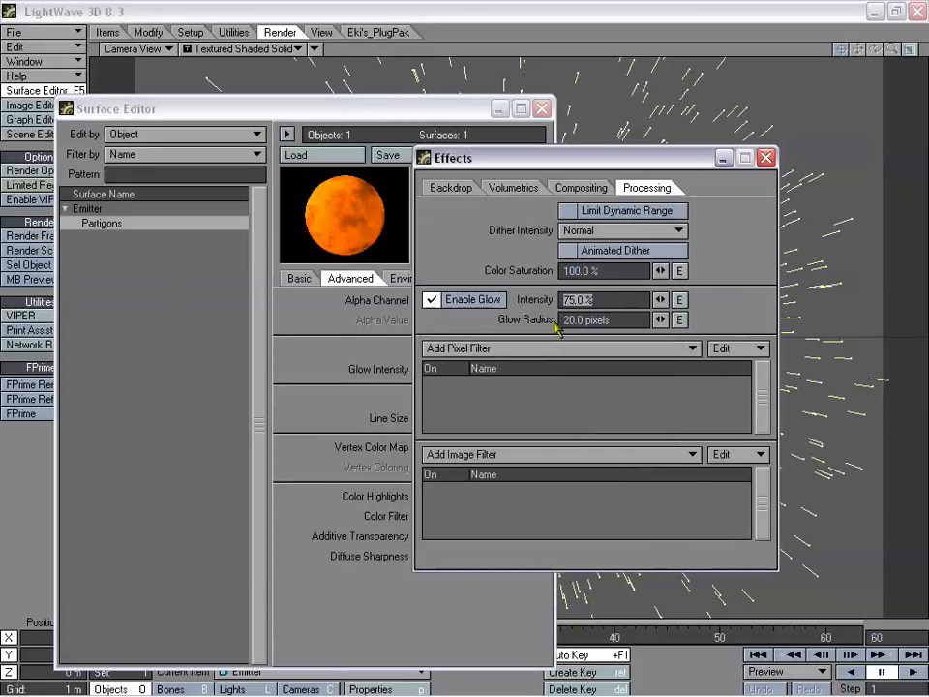
text(250)
key(Tab)
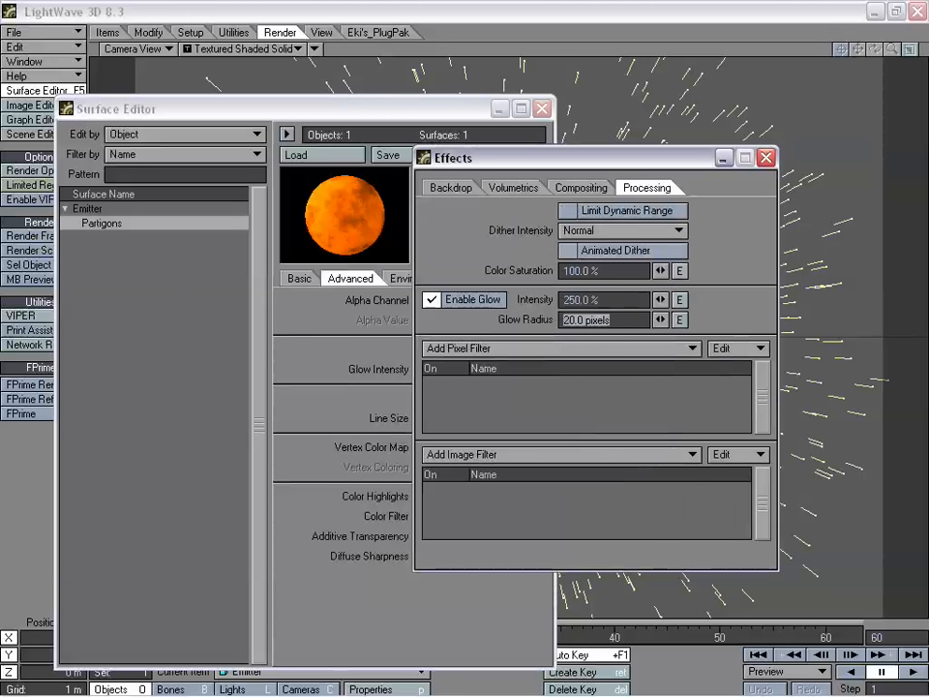
text(30)
key(Return)
Render frame 23 with the wider scene glow, view the image and close it.
click(48, 236)
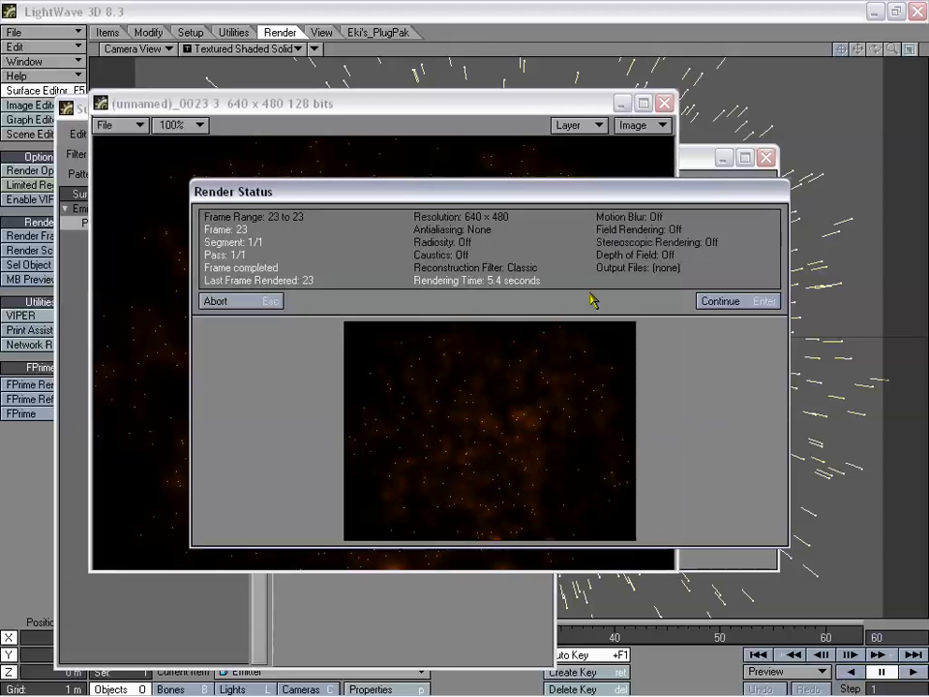
click(716, 298)
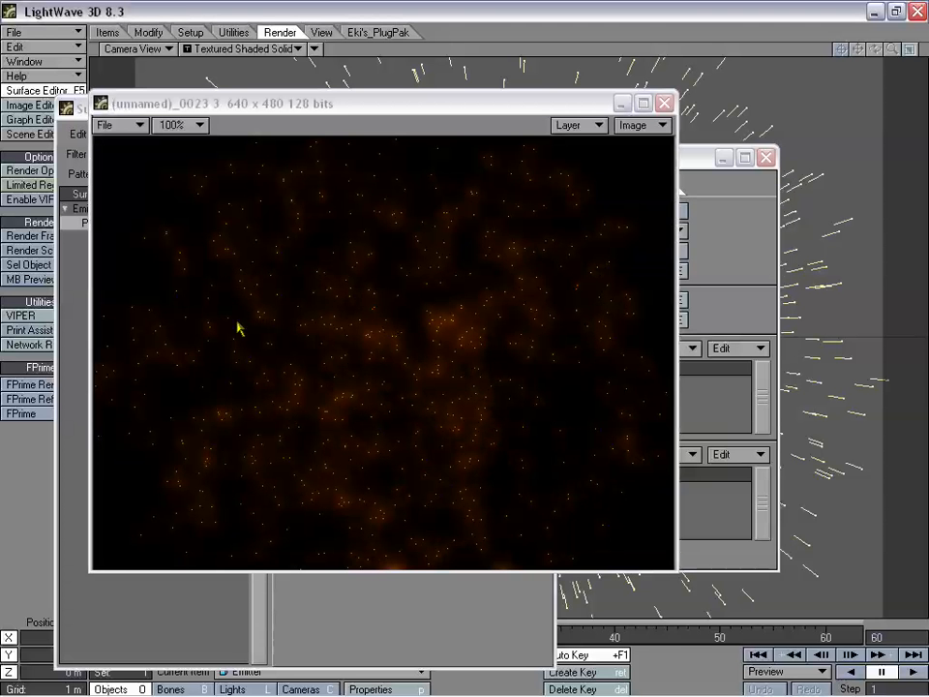
click(665, 103)
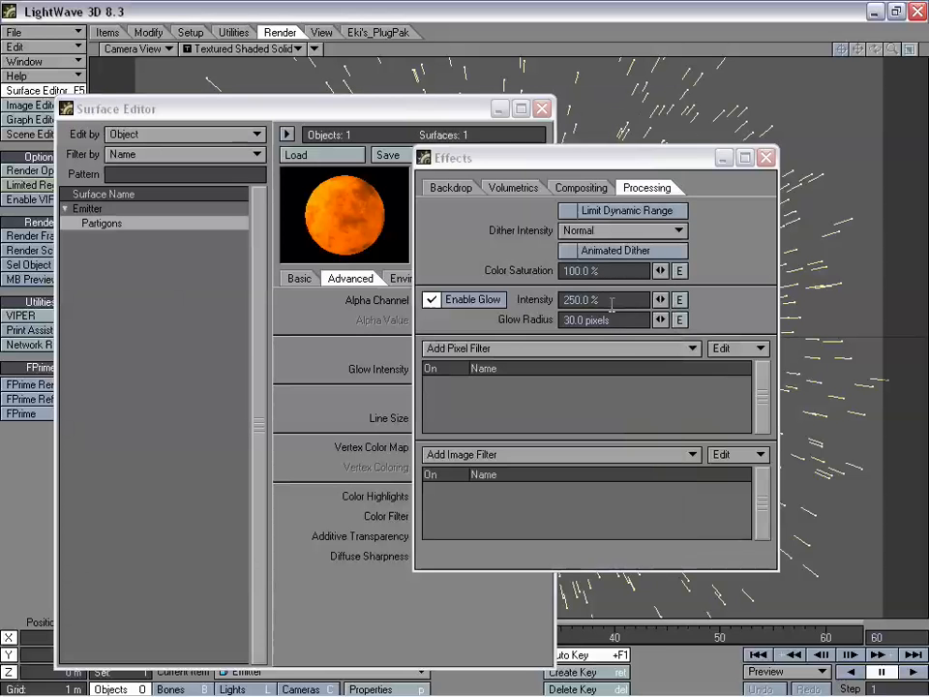
Set the scene's glow effect to 400% intensity with a 25-pixel glow radius.
drag(611, 304, 511, 308)
text(400)
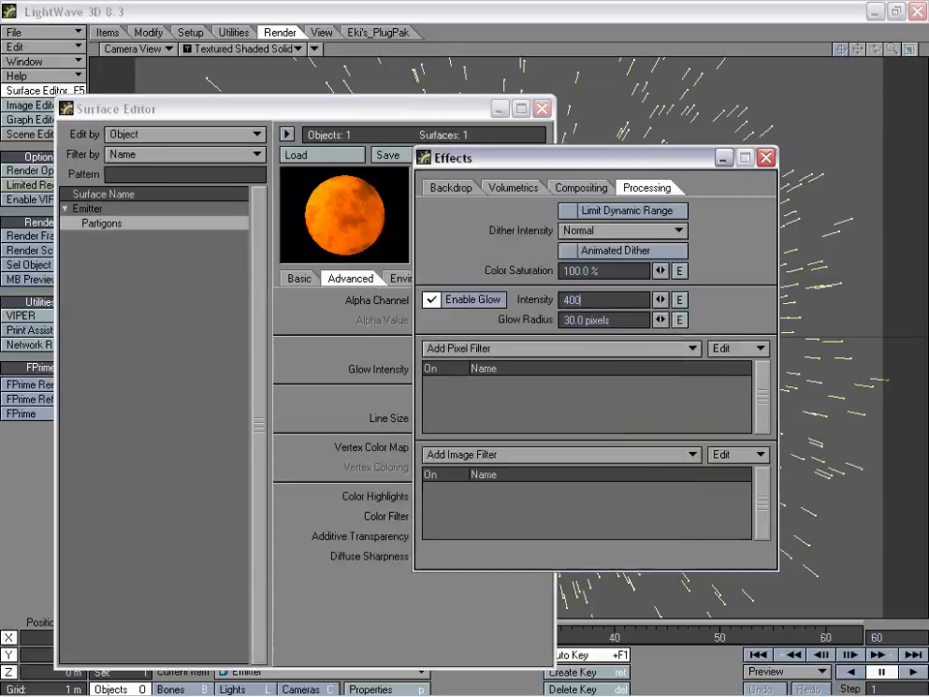
key(Return)
drag(630, 320, 488, 329)
text(25)
key(Return)
Render frame 23, inspect the glowing sparks across the whole rendered image and close it.
key(F9)
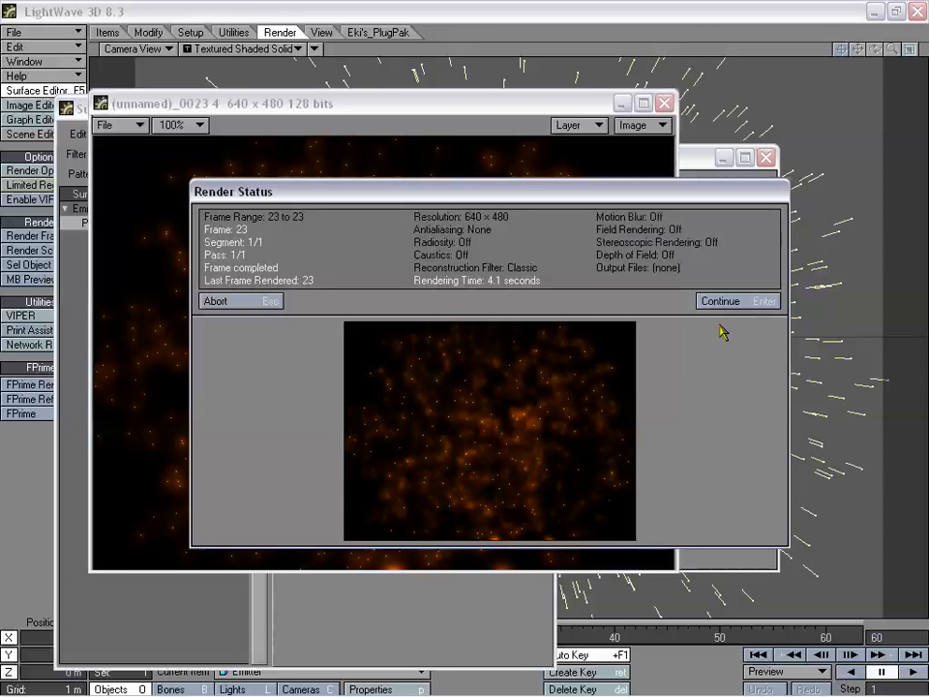
click(723, 303)
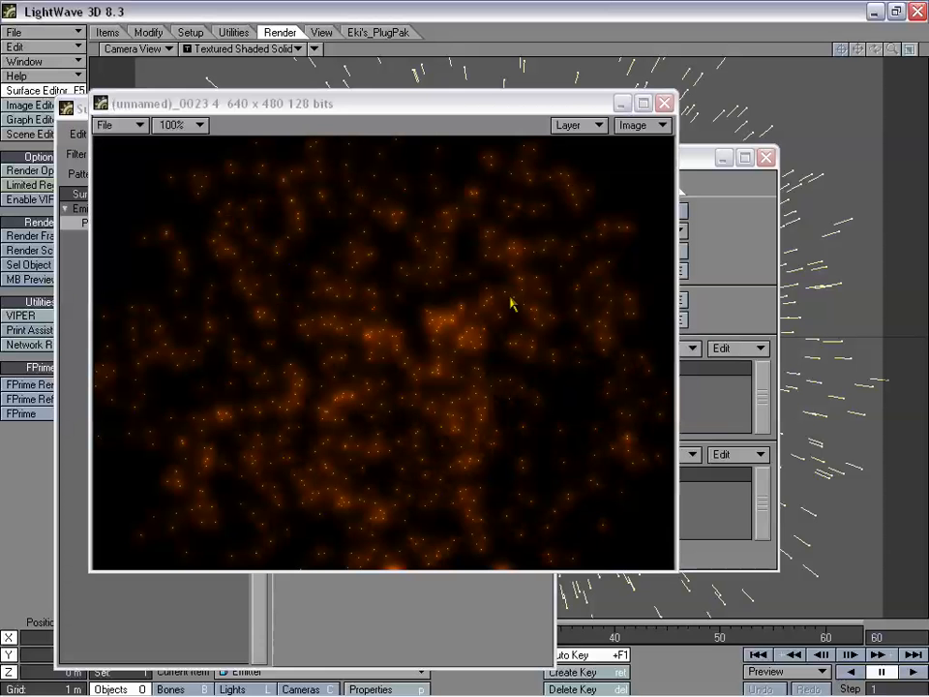
drag(473, 112, 557, 156)
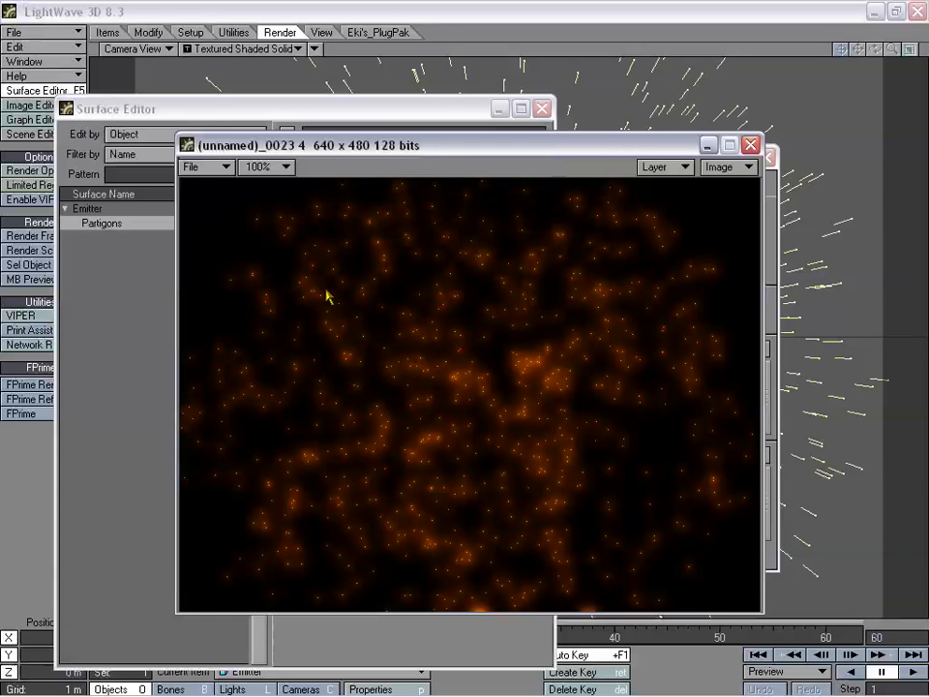
drag(505, 153, 493, 113)
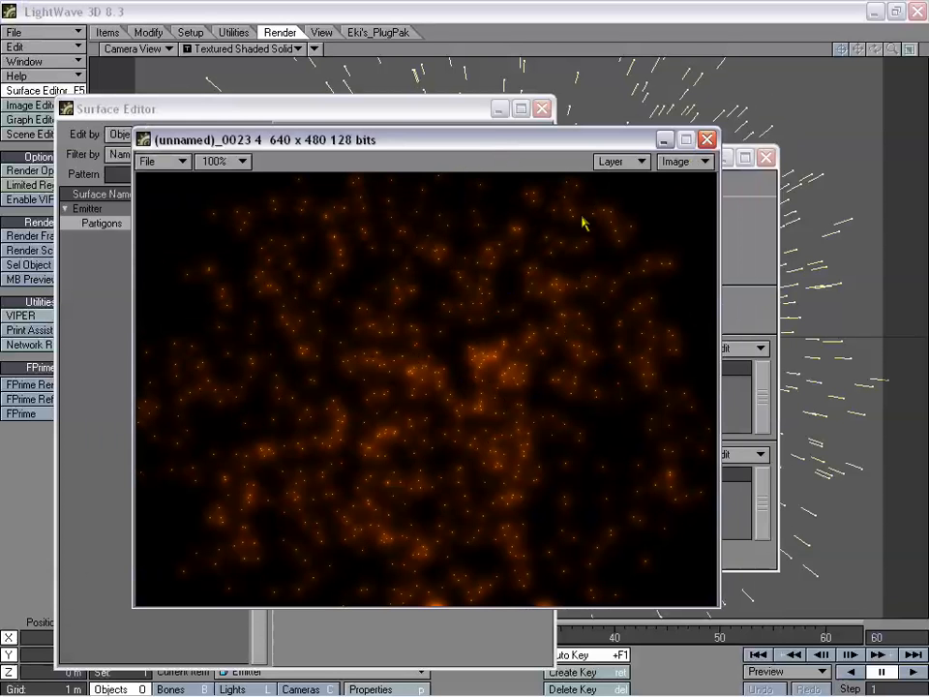
click(706, 139)
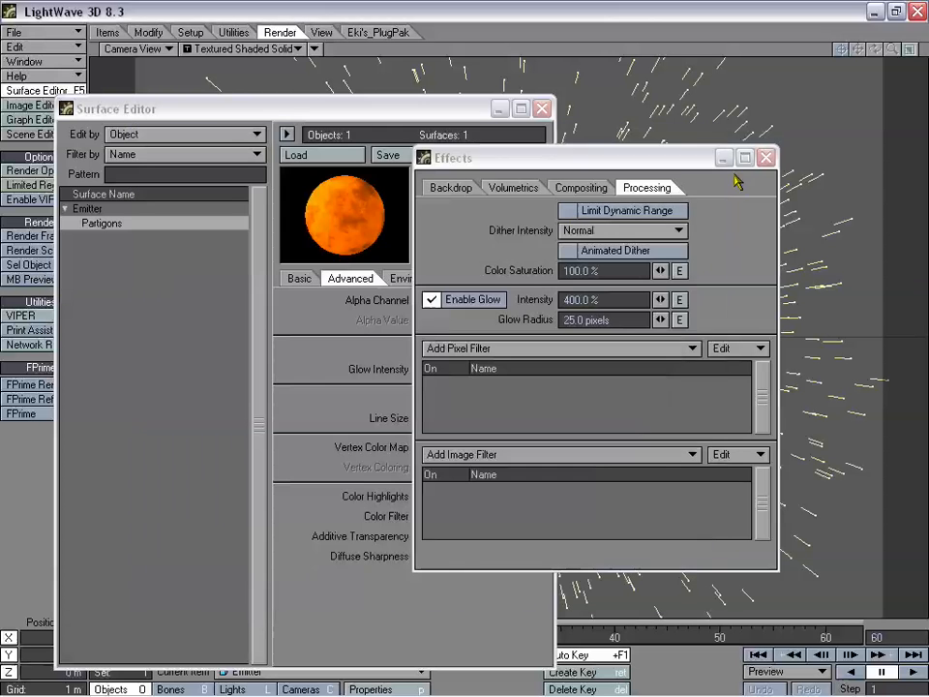
Close the effects and surface settings and scrub the timeline back and forth to review the particle explosion.
click(765, 157)
click(543, 108)
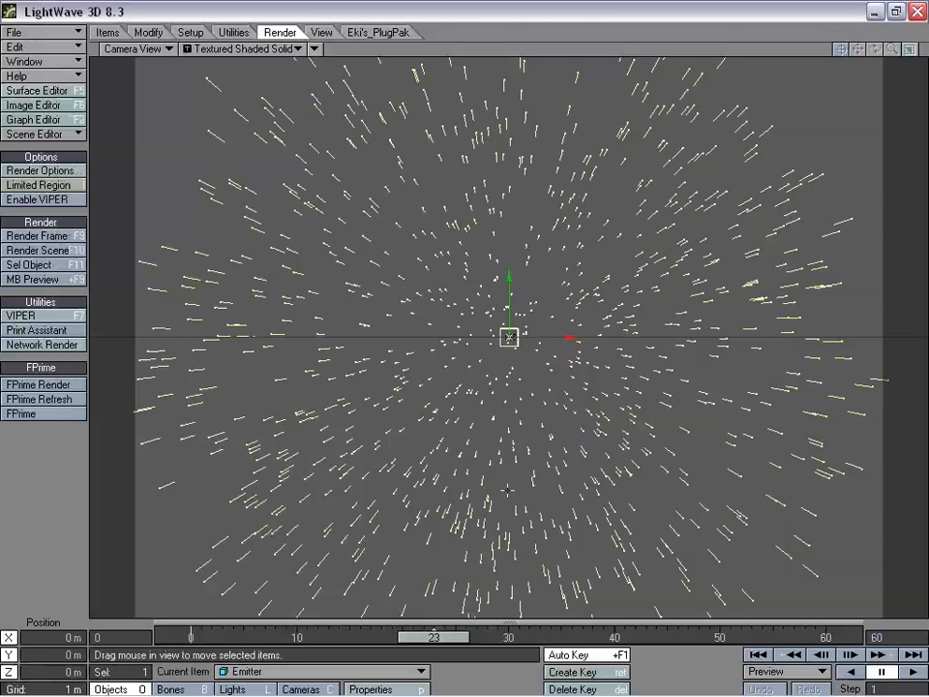
drag(429, 648, 275, 637)
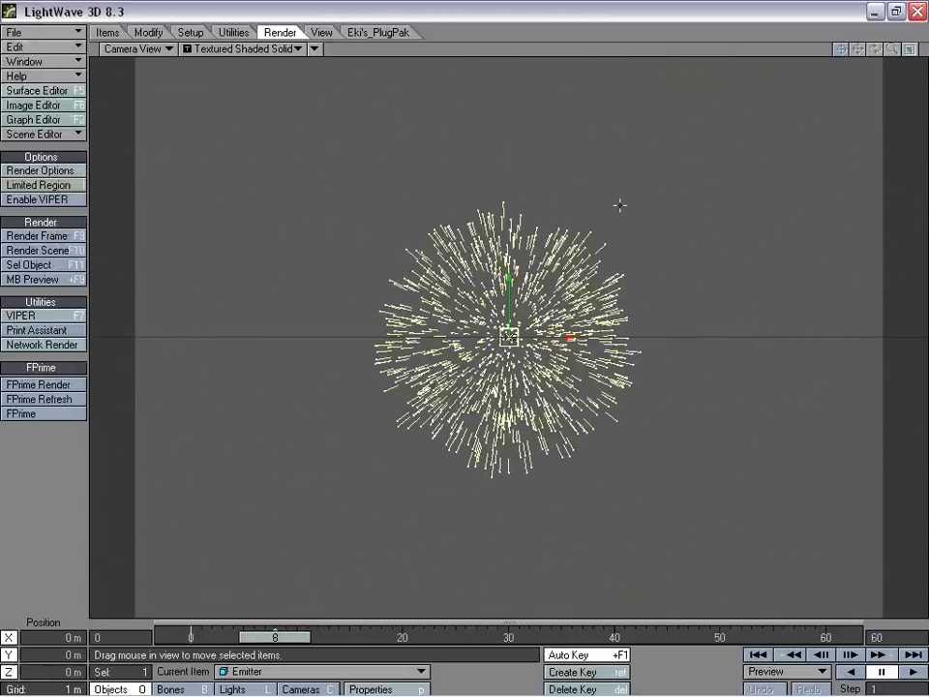
drag(275, 637, 414, 644)
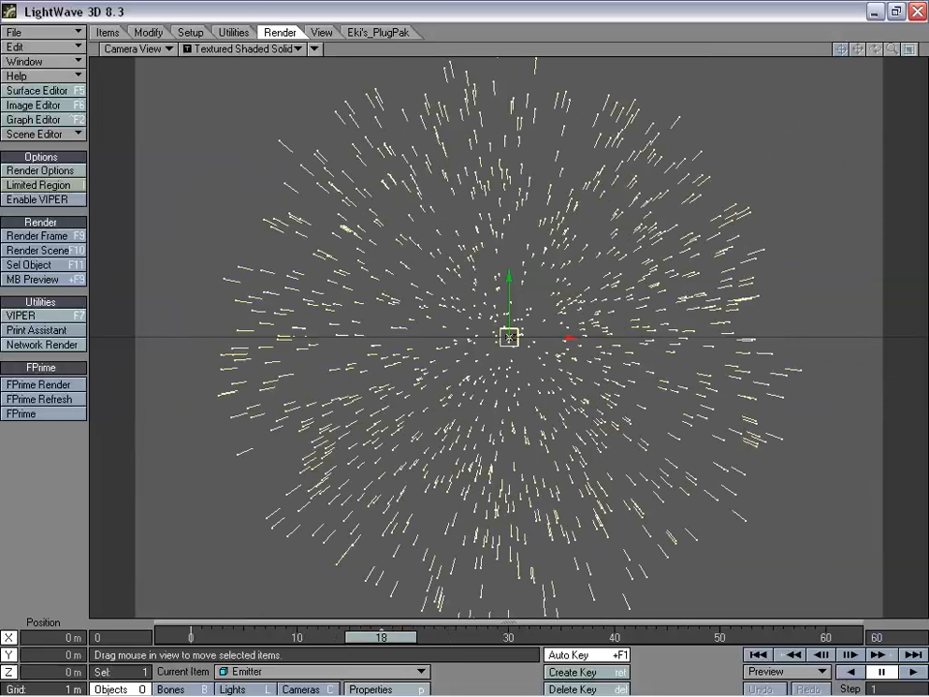
Close the unnamed spark scene and go to frame 60 in the Planet_Explode_01.lws scene.
click(916, 12)
click(571, 377)
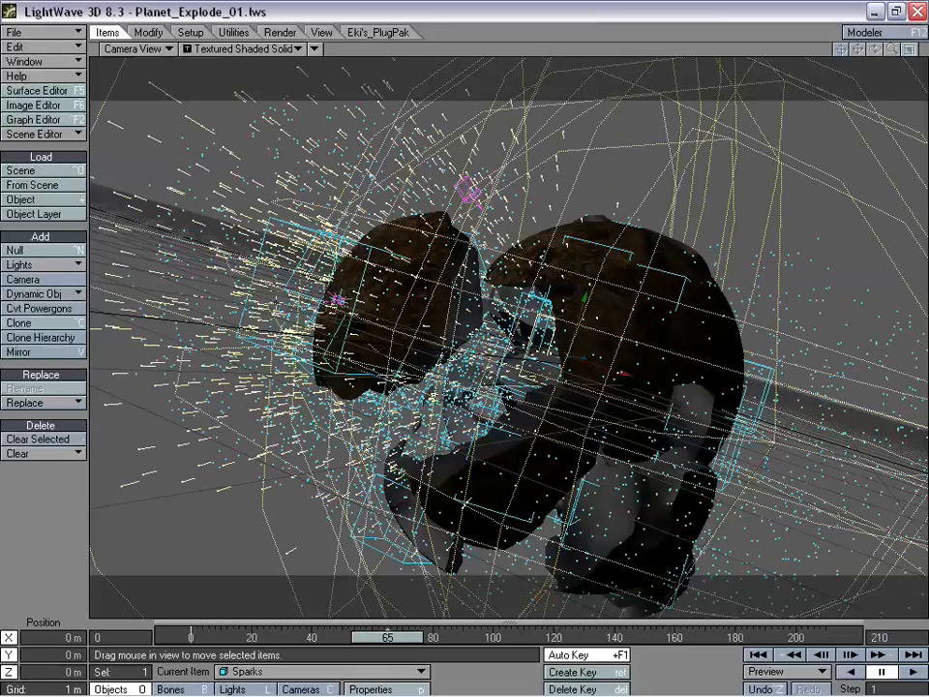
drag(408, 643, 371, 636)
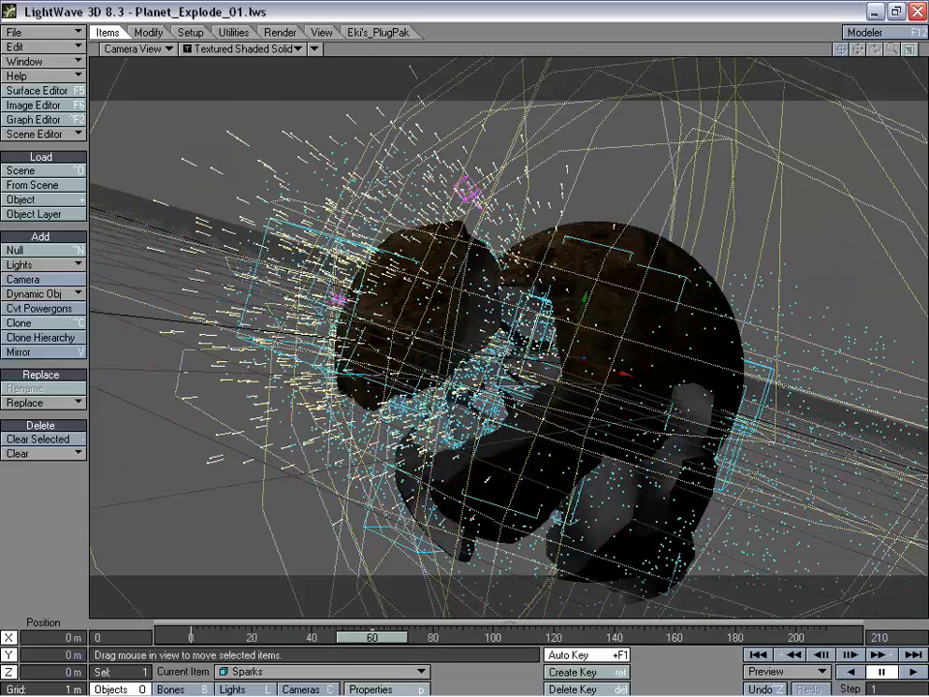
Check the custom objects listed in the Sparks object's geometry properties and close the properties.
key(p)
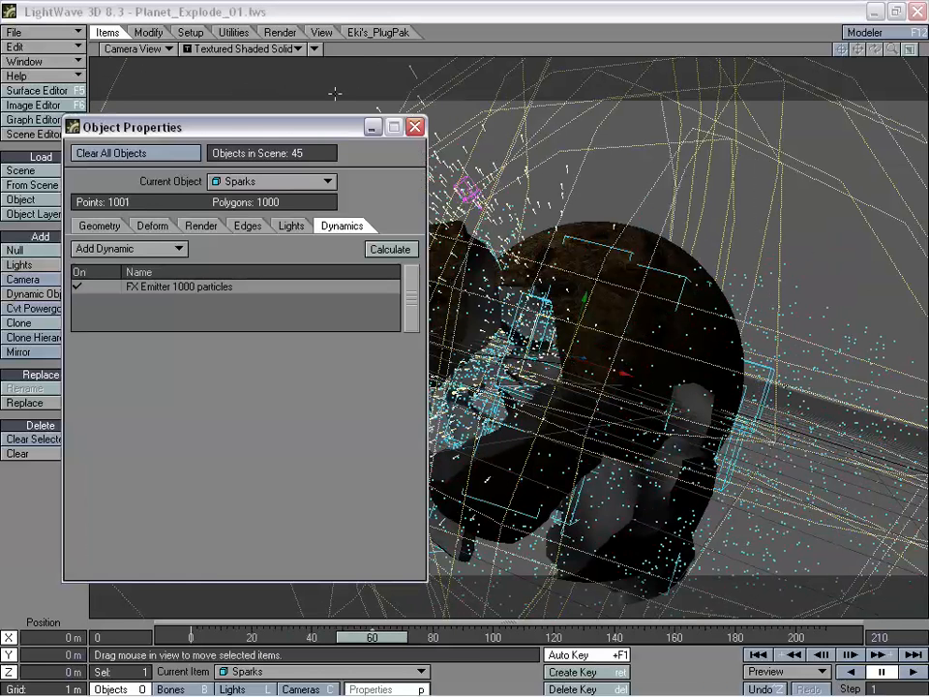
drag(274, 128, 400, 120)
click(276, 217)
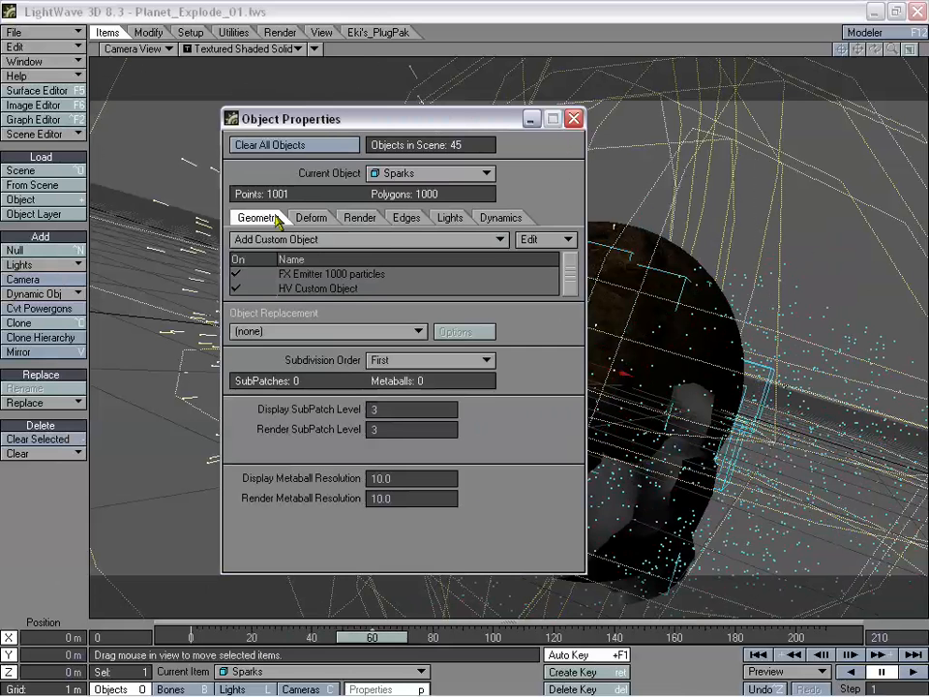
click(344, 291)
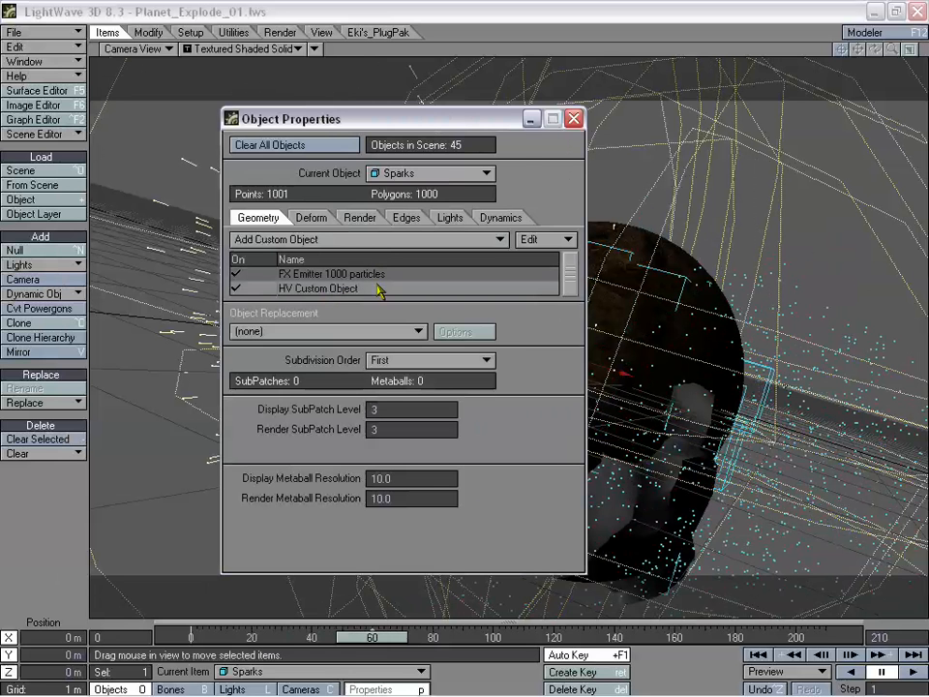
click(574, 118)
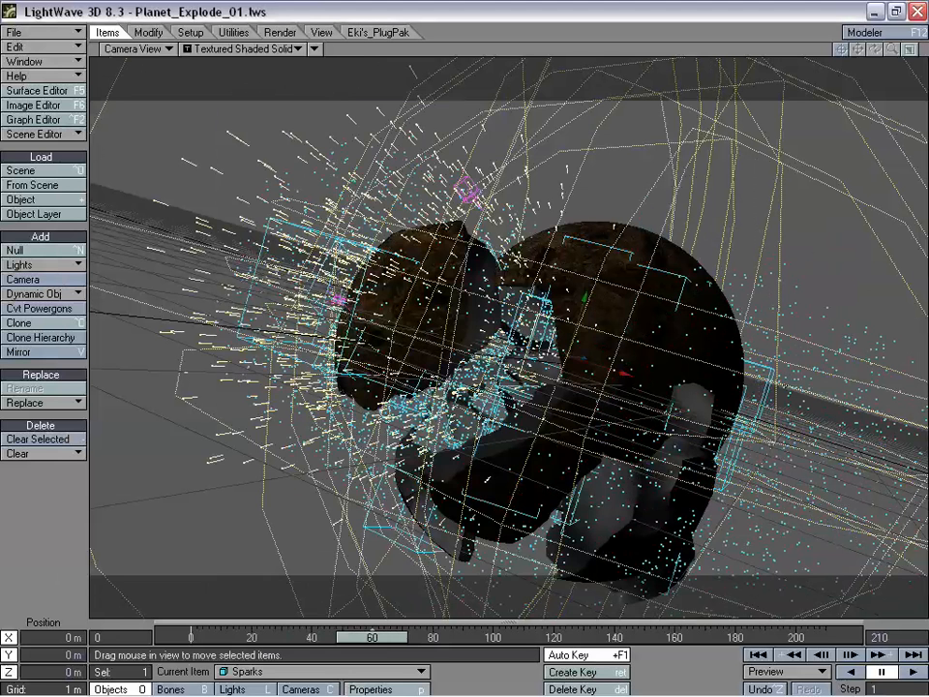
Open the scene's HyperVoxels 3.0 volumetric settings and show the Sparks particles in a VIPER preview beside them.
key(ctrl+F6)
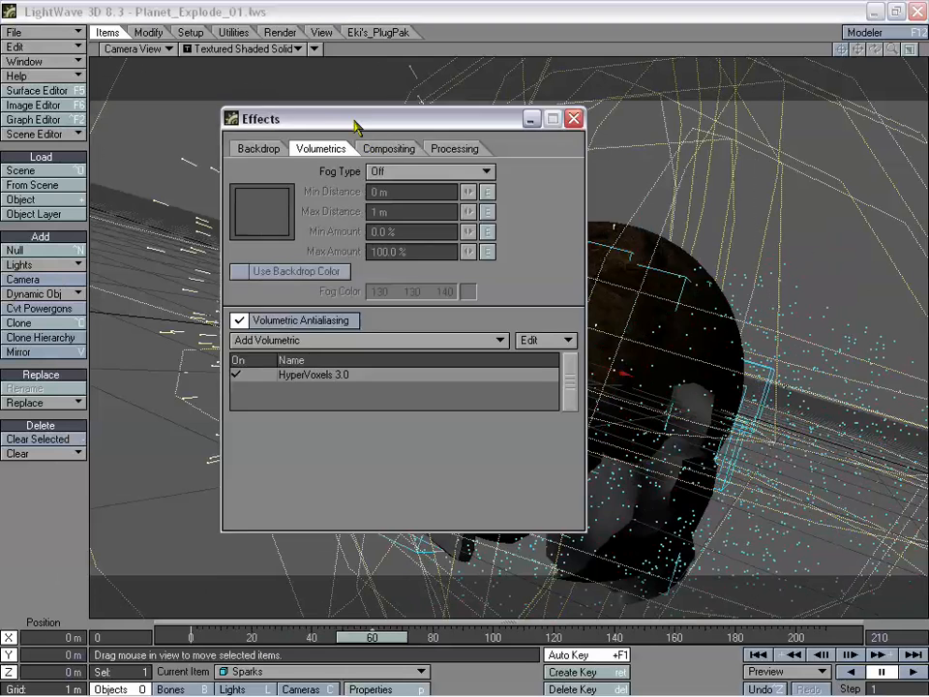
drag(357, 77, 554, 107)
double_click(524, 363)
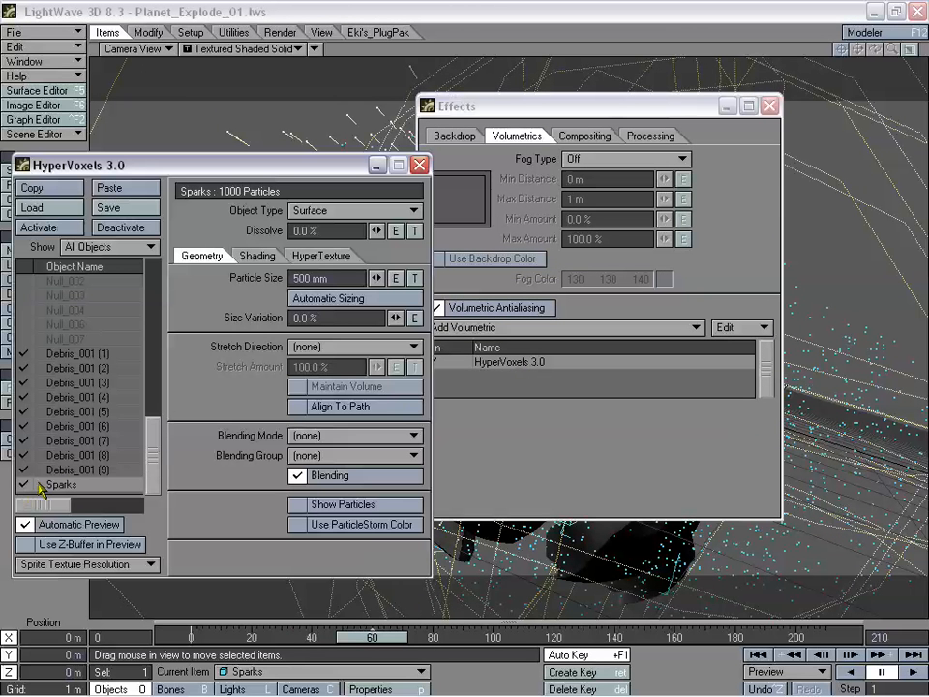
drag(378, 158, 418, 171)
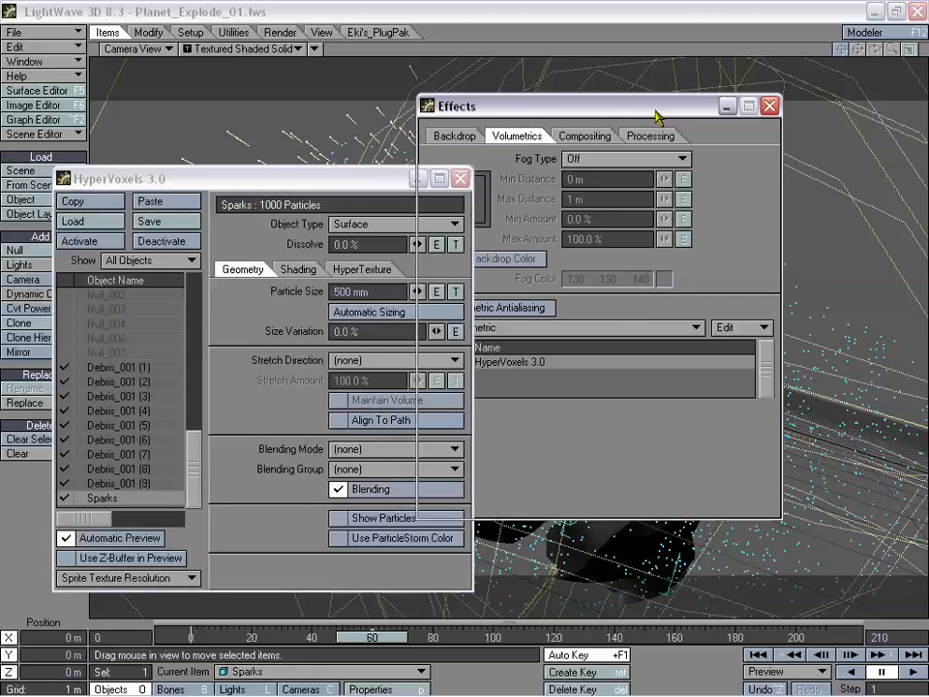
drag(471, 106, 648, 128)
key(F7)
drag(354, 184, 328, 153)
drag(542, 120, 513, 113)
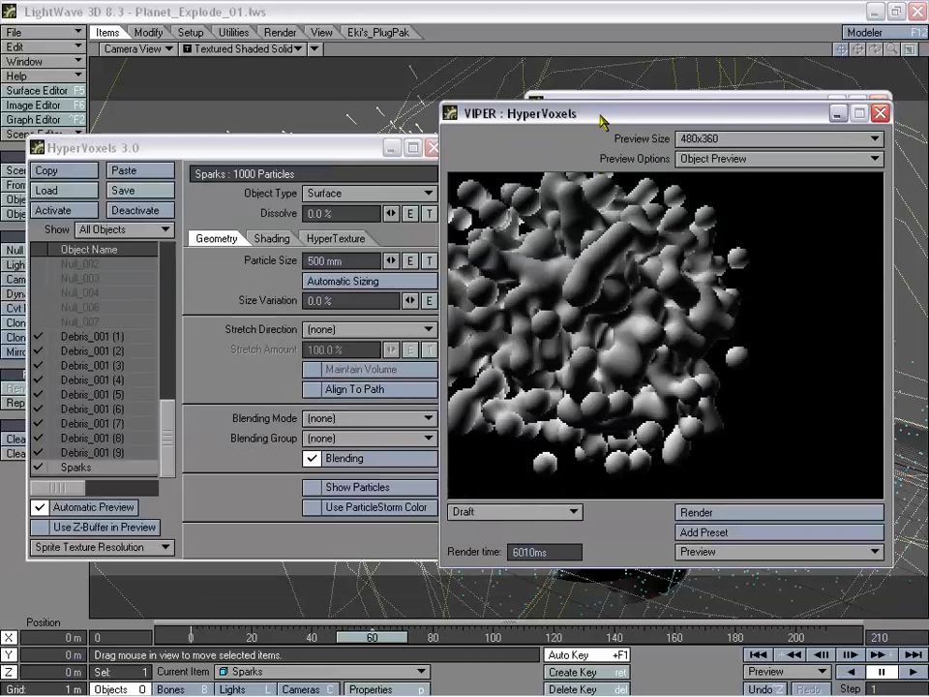
drag(599, 118, 617, 117)
Set the Sparks HyperVoxels particle size to 40 mm.
click(347, 259)
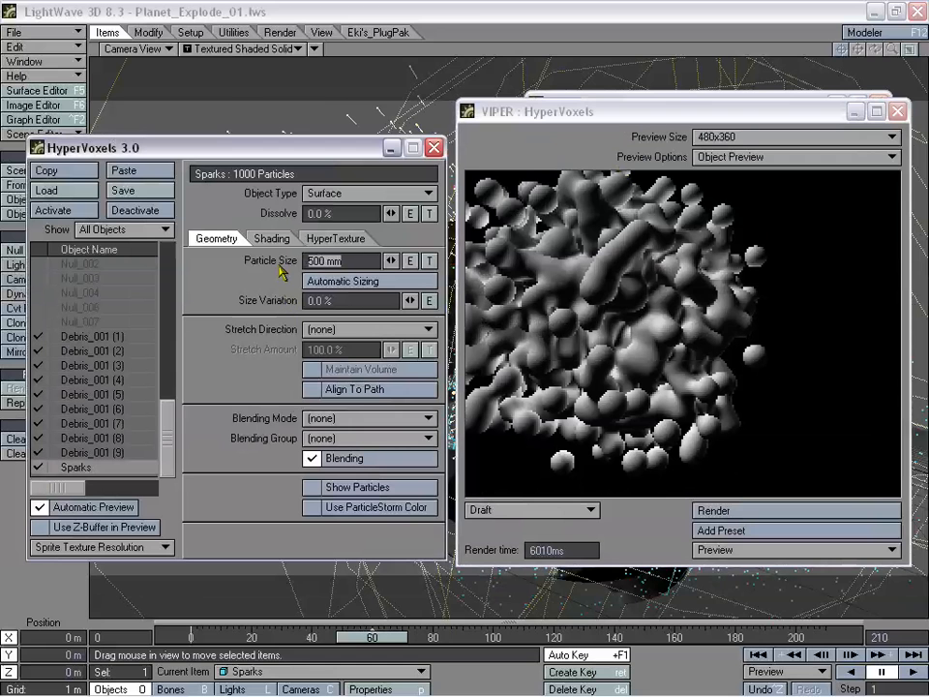
key(BackSpace)
text(40)
key(Tab)
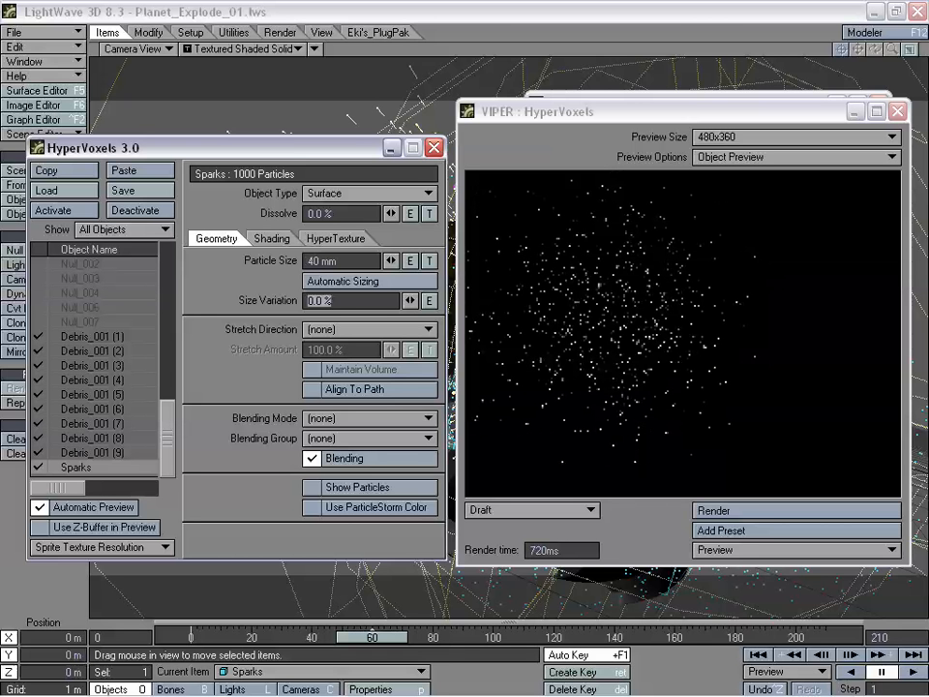
Set the Sparks HyperVoxels particle size to 20 mm and the VIPER preview quality to Normal.
double_click(311, 261)
text(20)
key(Tab)
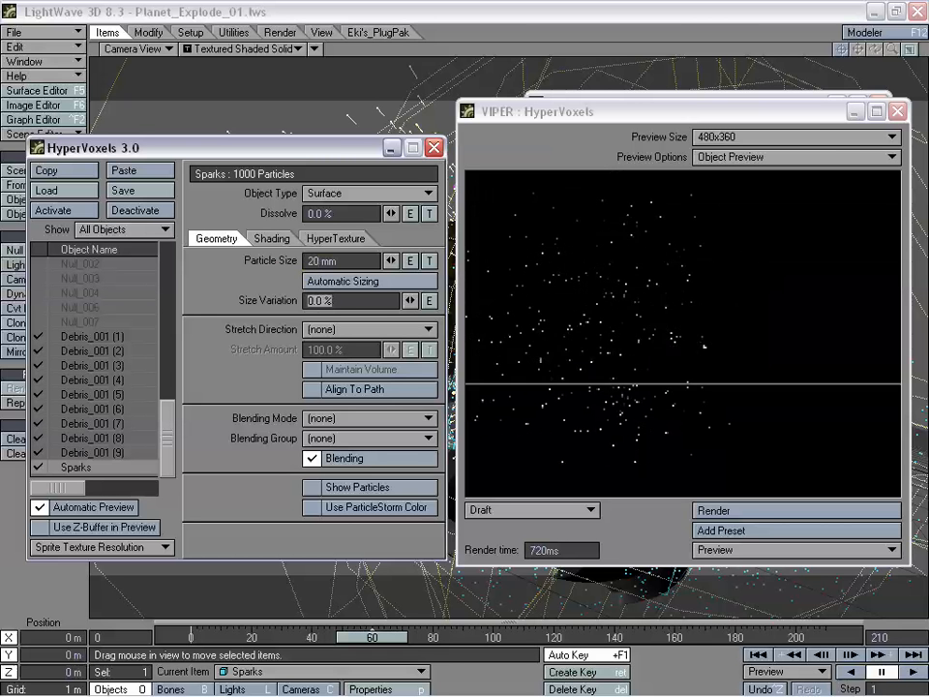
click(522, 509)
click(516, 499)
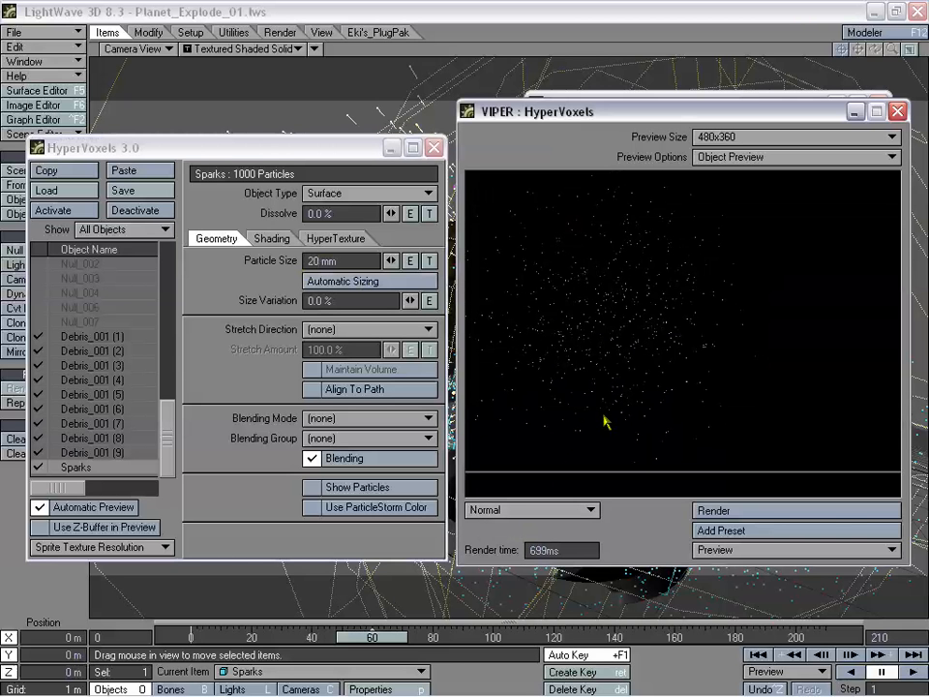
Check the particle/line thickness in the Sparks object's edge properties and close the properties.
drag(345, 300, 295, 304)
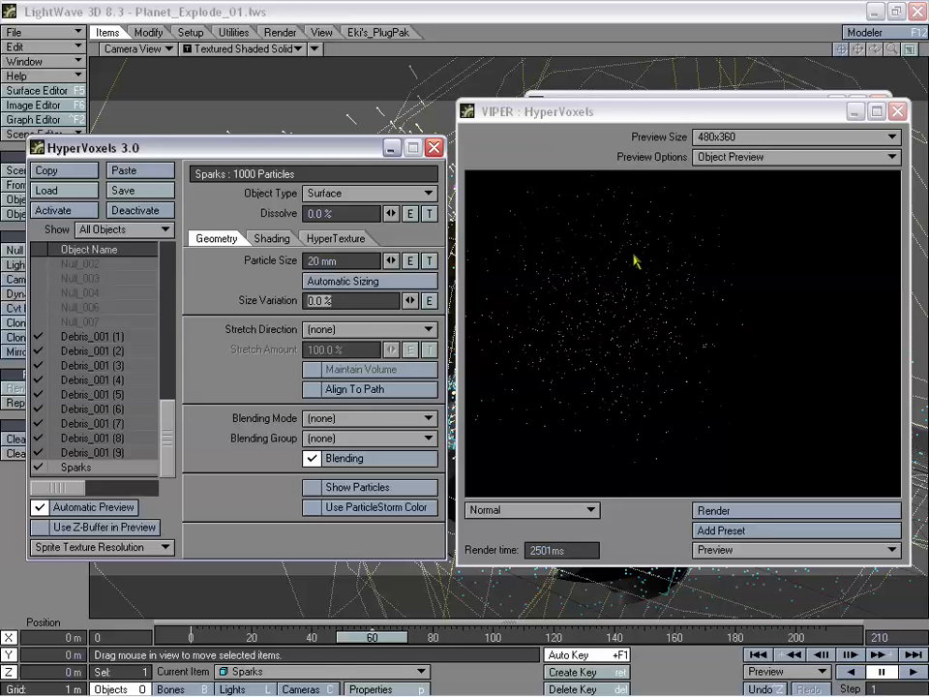
drag(627, 123, 627, 129)
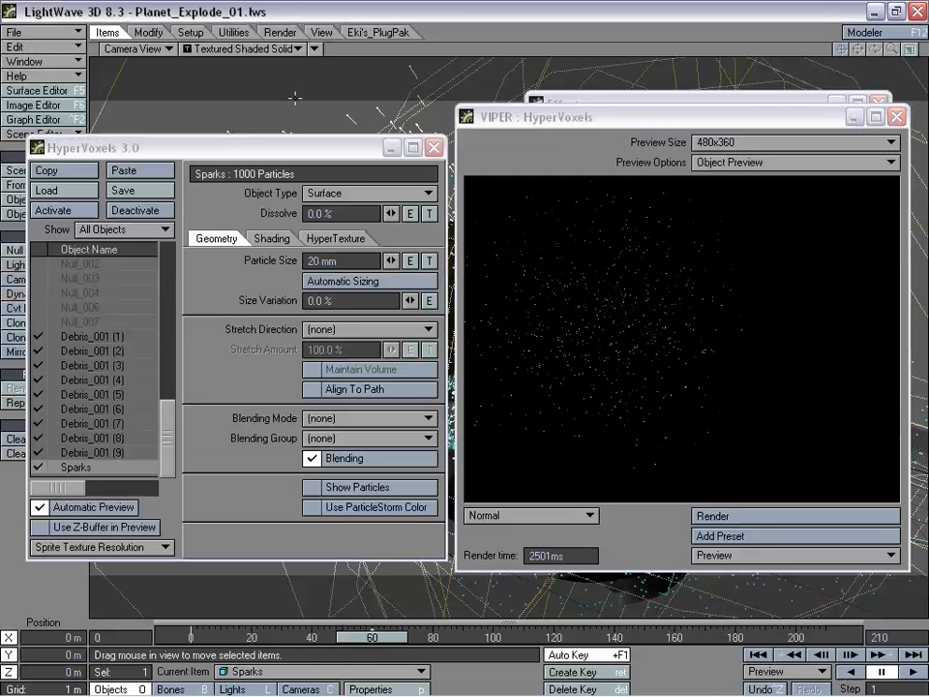
key(p)
drag(683, 99, 460, 135)
click(460, 239)
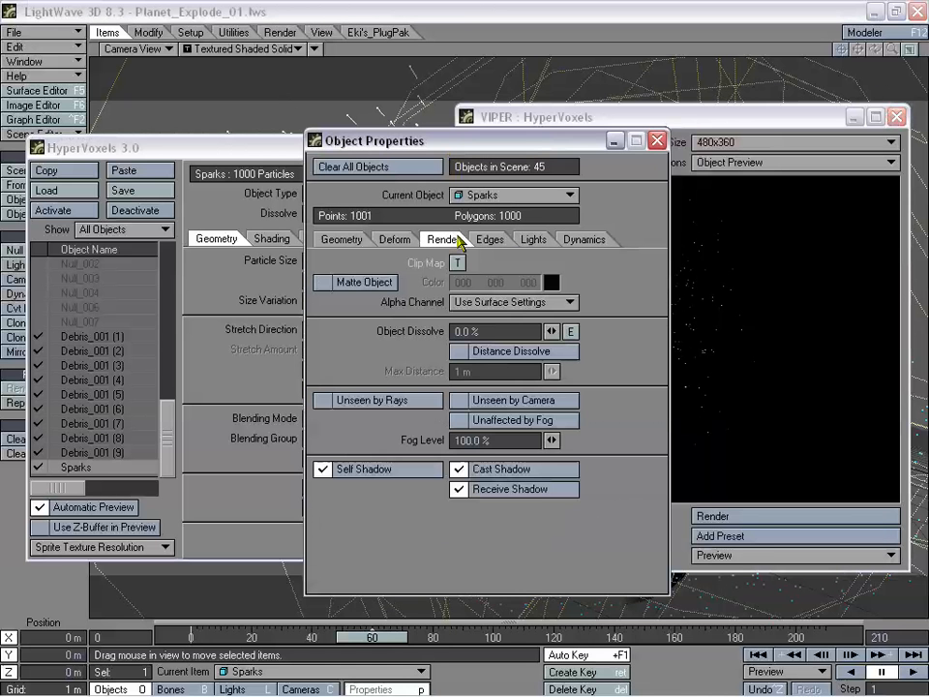
click(496, 240)
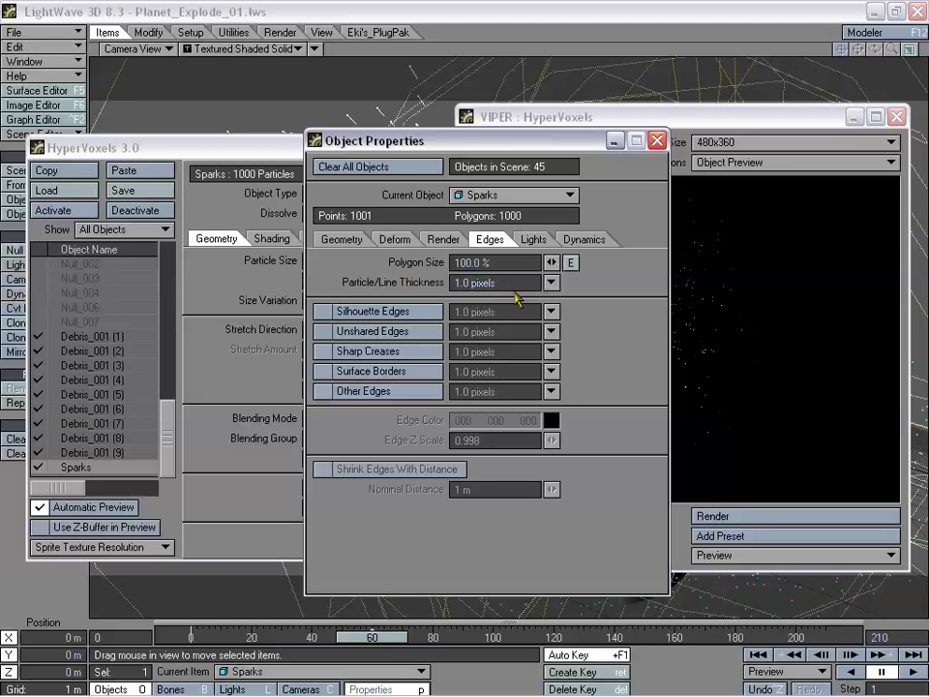
click(657, 141)
Set the Sparks HyperVoxels size variation to 100%.
drag(609, 117, 618, 115)
click(312, 167)
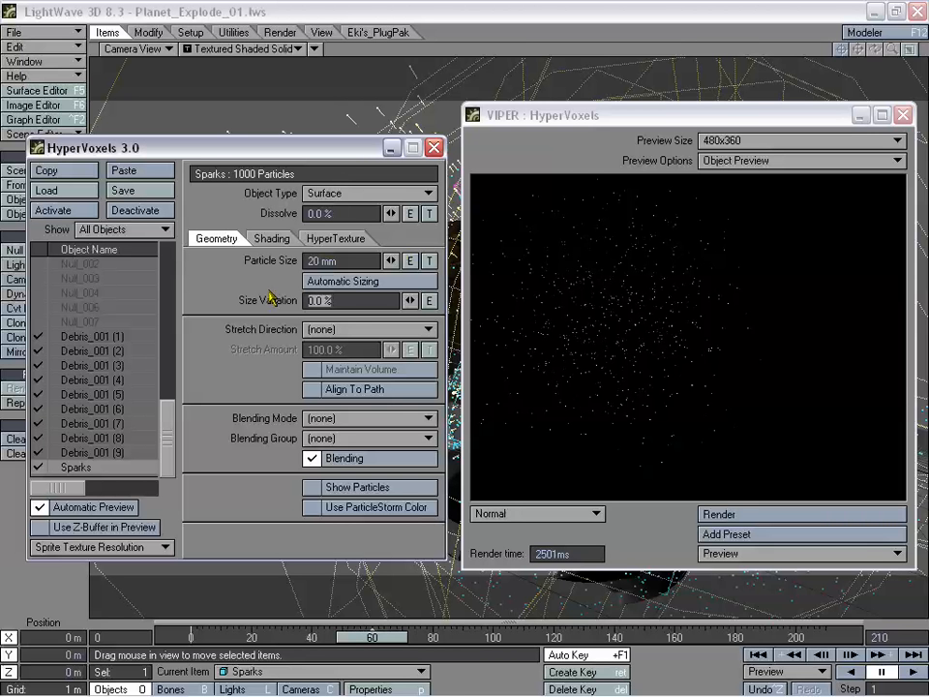
text(100)
key(Return)
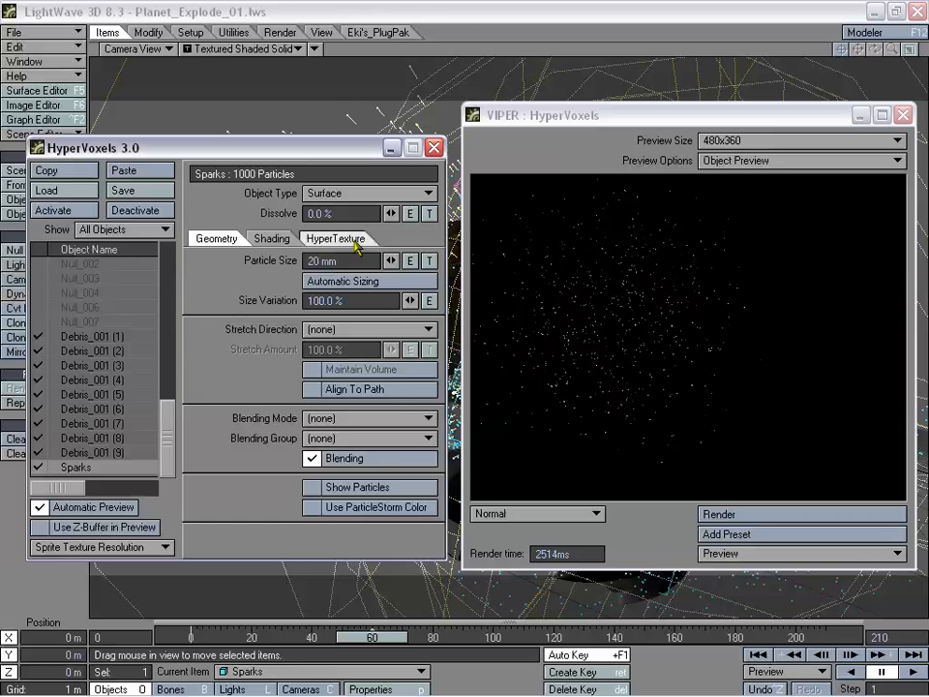
Set the Sparks HyperVoxels shading color to orange with RGB 251, 175, 74.
click(271, 240)
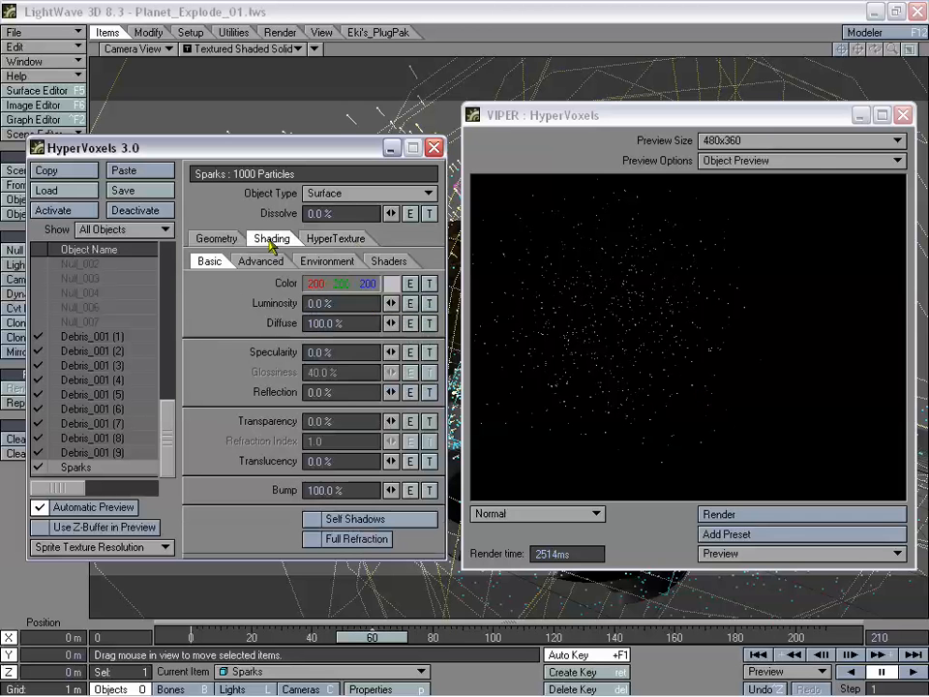
click(392, 289)
drag(260, 172, 396, 272)
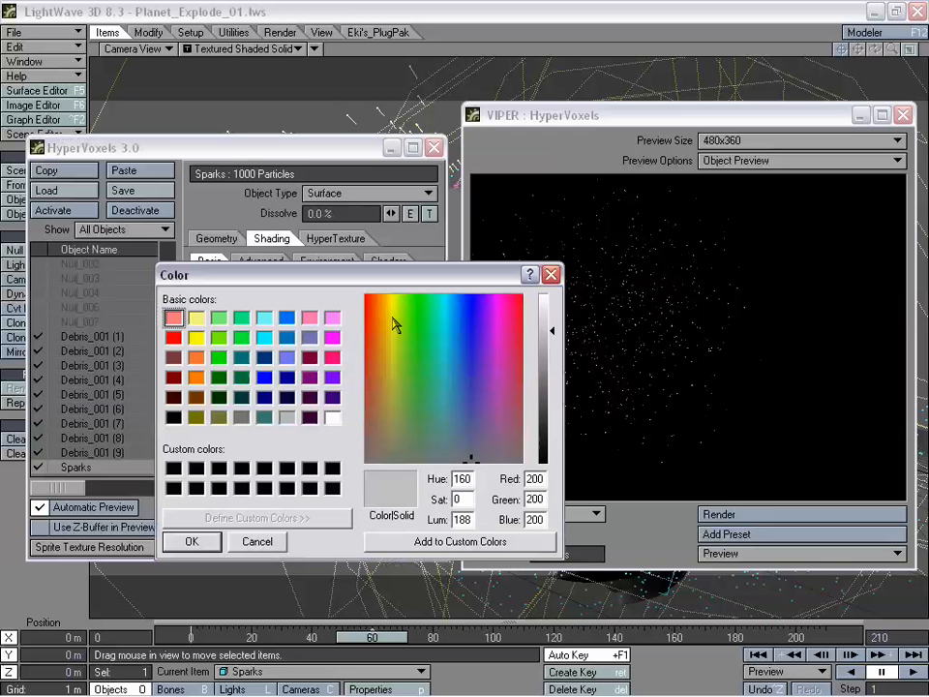
click(386, 323)
mouse_move(386, 323)
mouse_down()
mouse_move(394, 307)
mouse_move(385, 303)
mouse_up()
drag(552, 336, 553, 356)
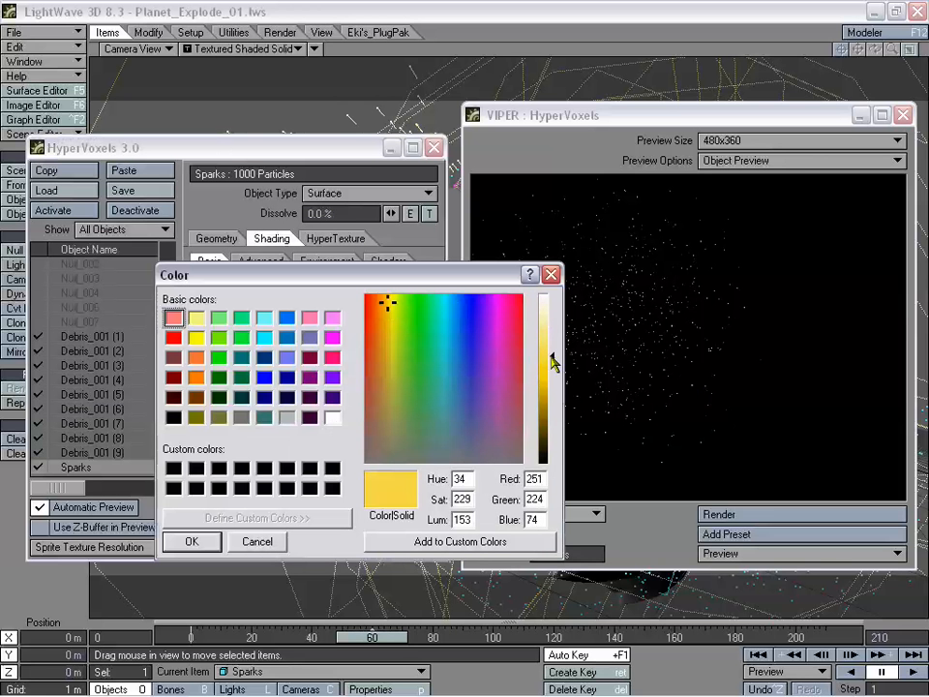
drag(385, 306, 381, 302)
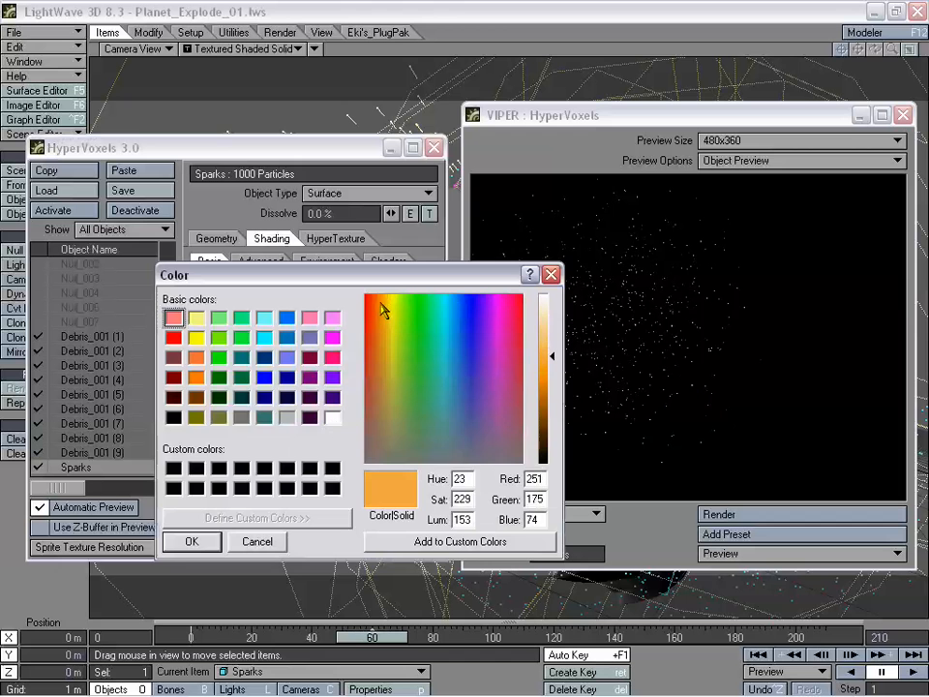
click(190, 539)
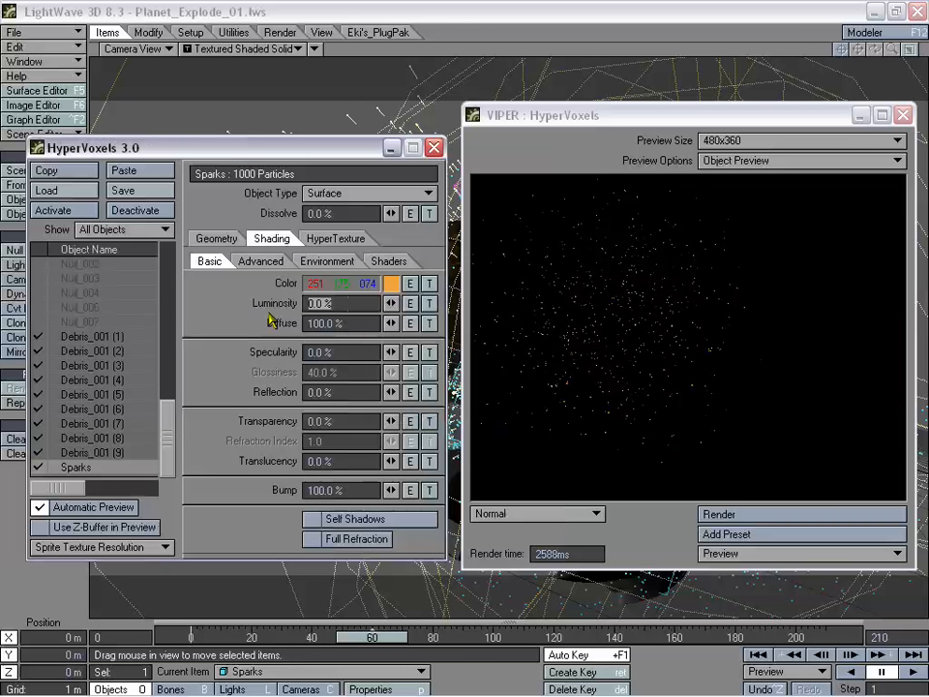
Set the Sparks HyperVoxels luminosity to 100%.
click(324, 303)
text(100)
key(Tab)
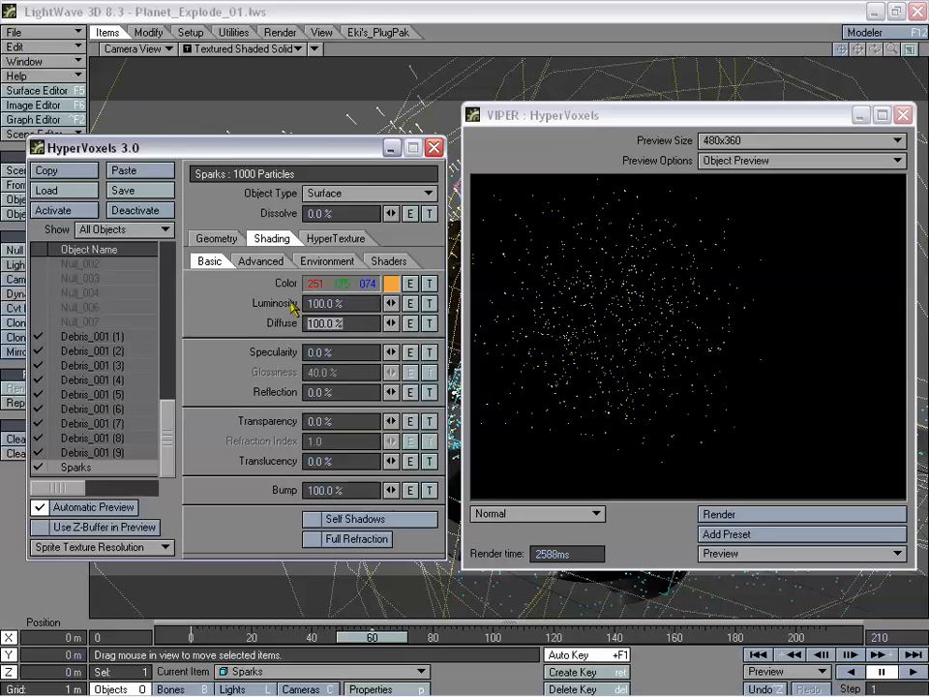
Texture the Sparks HyperVoxels color with a Turbulence procedural in dark brown, RGB 80, 46, 22.
click(428, 282)
drag(309, 118, 389, 182)
click(484, 156)
click(487, 170)
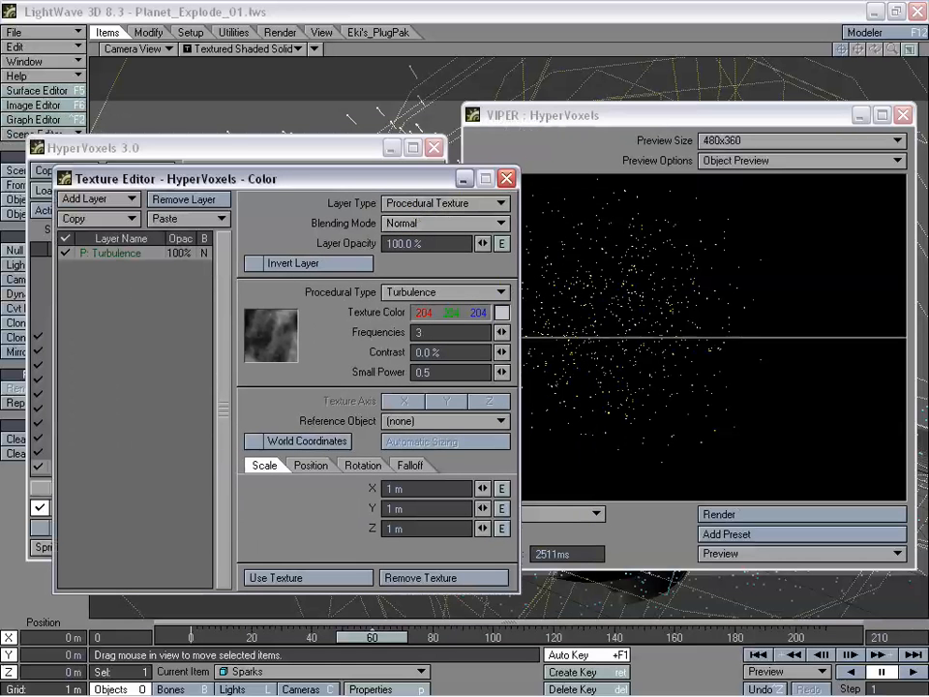
click(501, 312)
click(281, 342)
drag(446, 308, 446, 354)
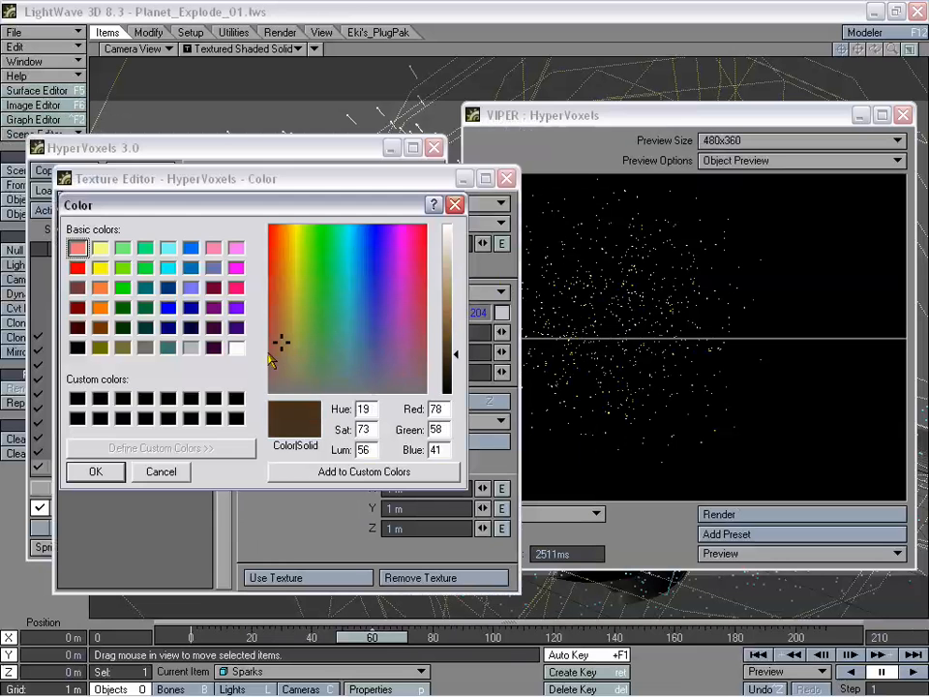
drag(281, 341, 278, 298)
drag(447, 354, 447, 360)
click(95, 471)
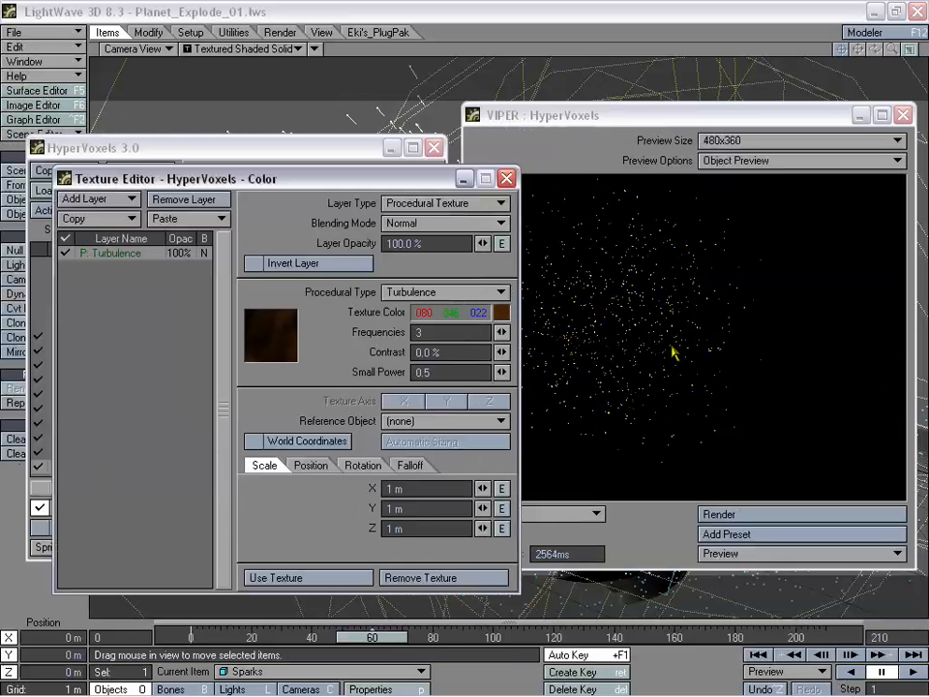
Scale the Turbulence color texture to 500 mm on X, Y and Z and close the texture editor.
click(418, 488)
text(500mm)
key(Tab)
text(500mm)
key(Tab)
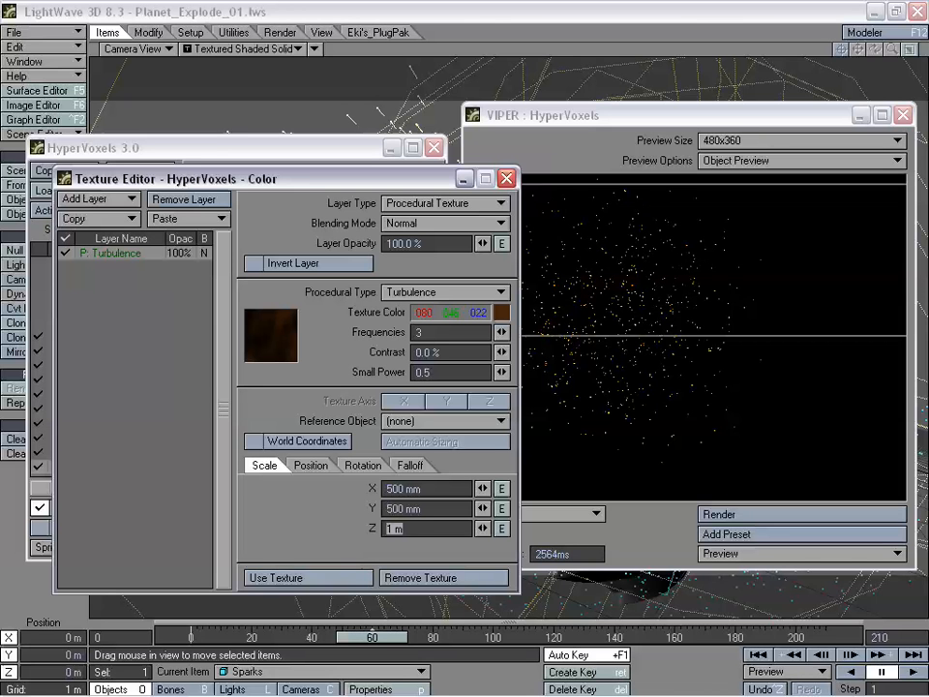
text(500mm)
key(Return)
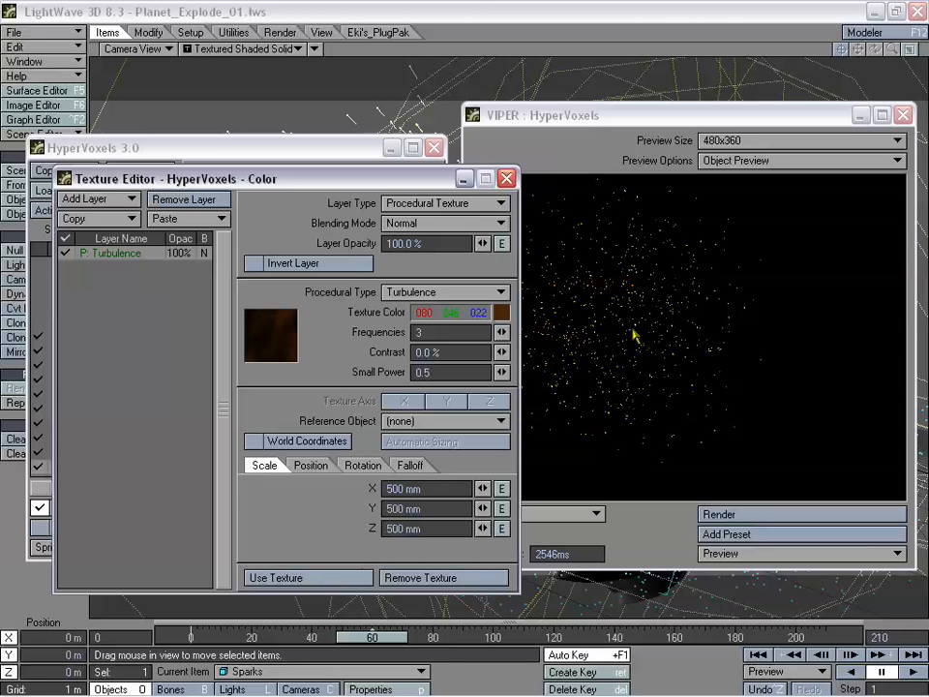
click(505, 178)
mouse_move(246, 156)
mouse_down()
mouse_move(240, 165)
mouse_move(249, 156)
mouse_up()
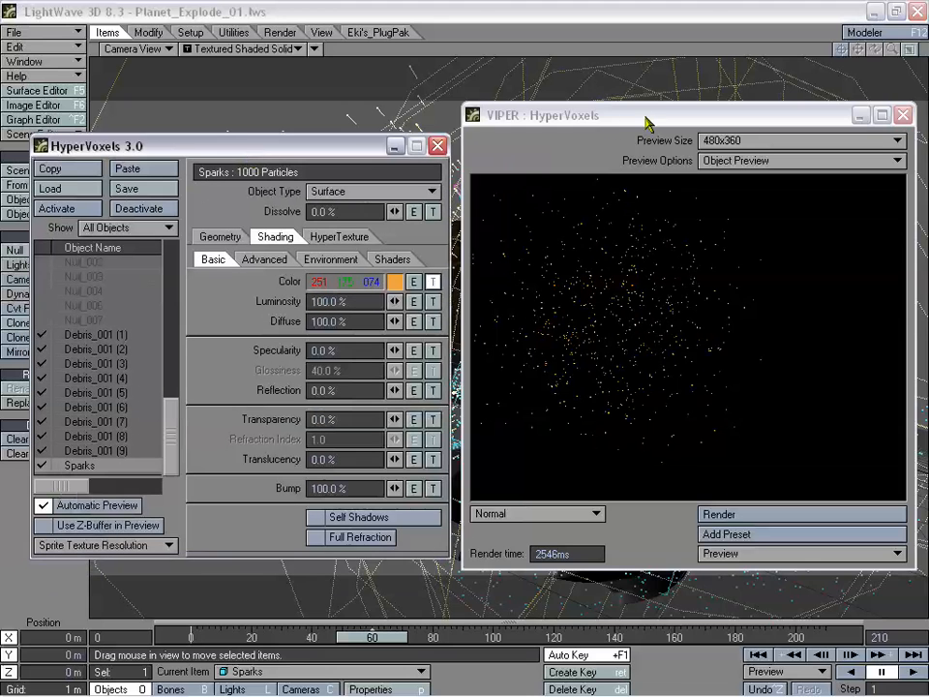
click(618, 121)
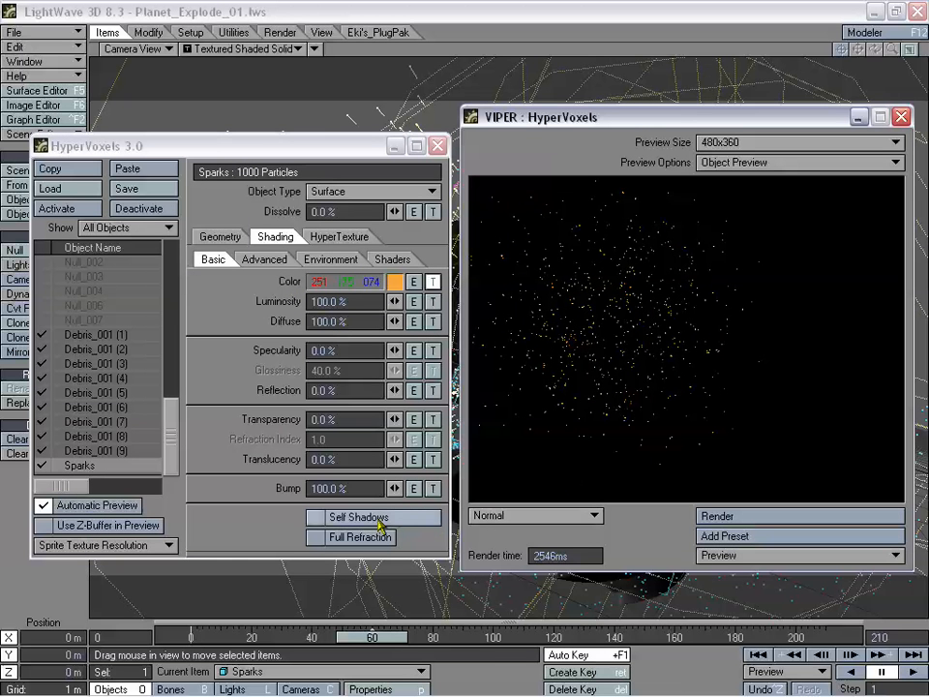
Review the Sparks HyperVoxels advanced shading, HyperTexture and geometry settings.
click(220, 236)
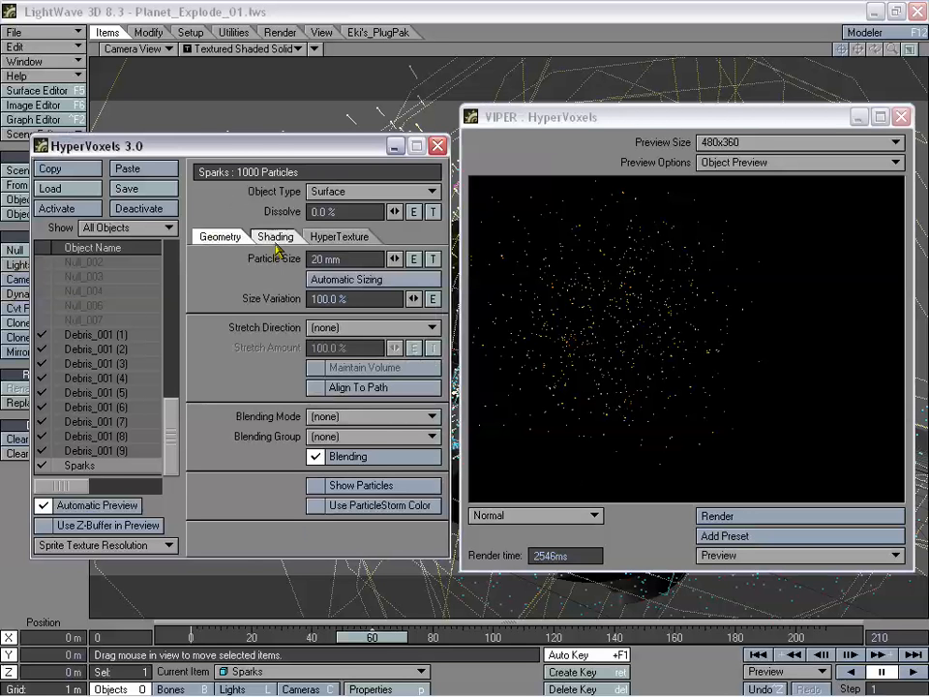
click(276, 237)
click(285, 261)
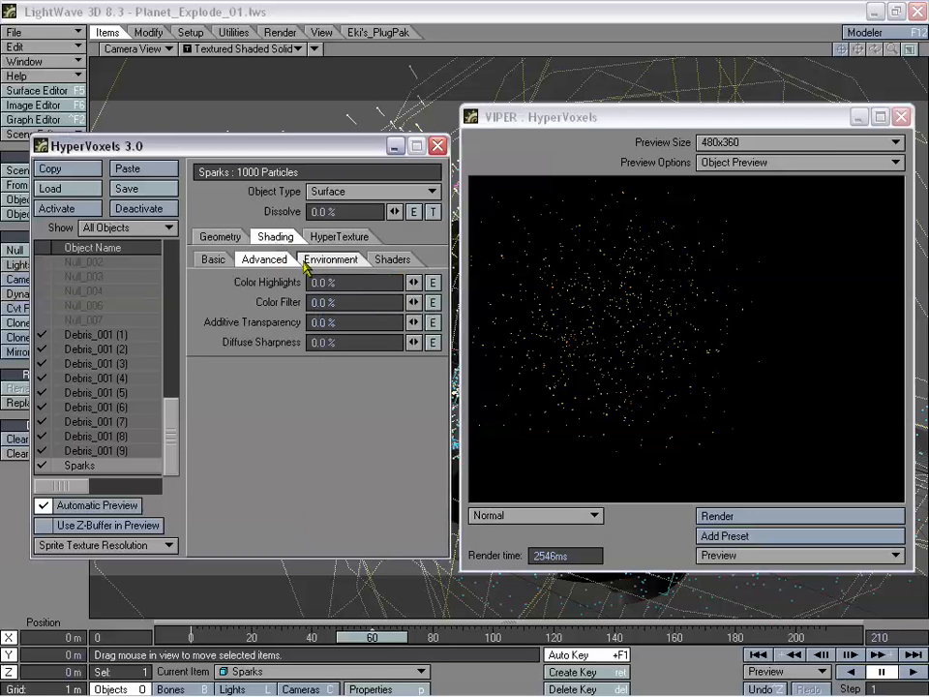
click(215, 262)
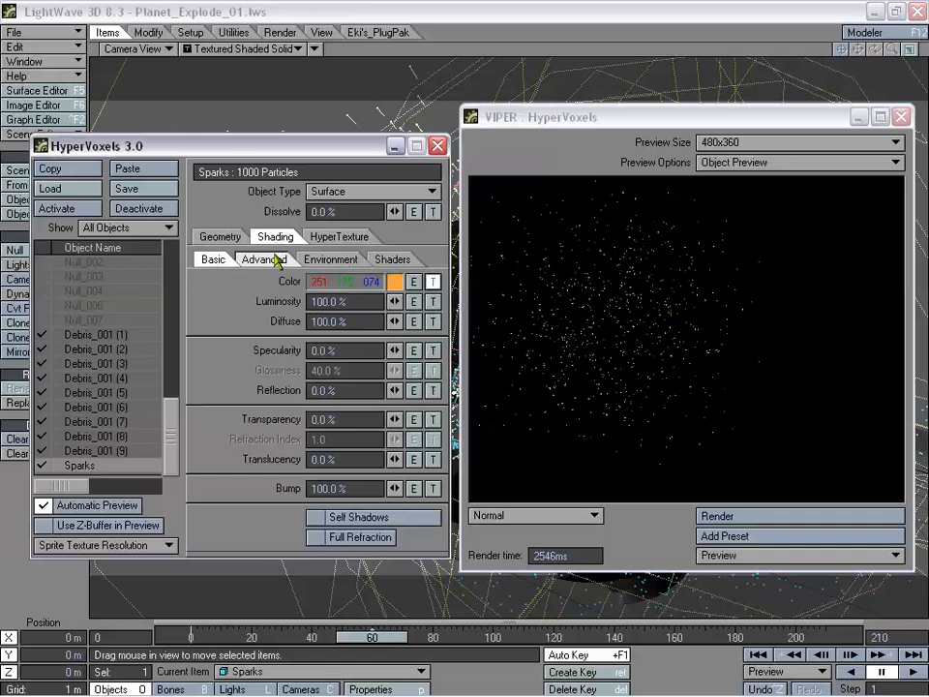
click(329, 238)
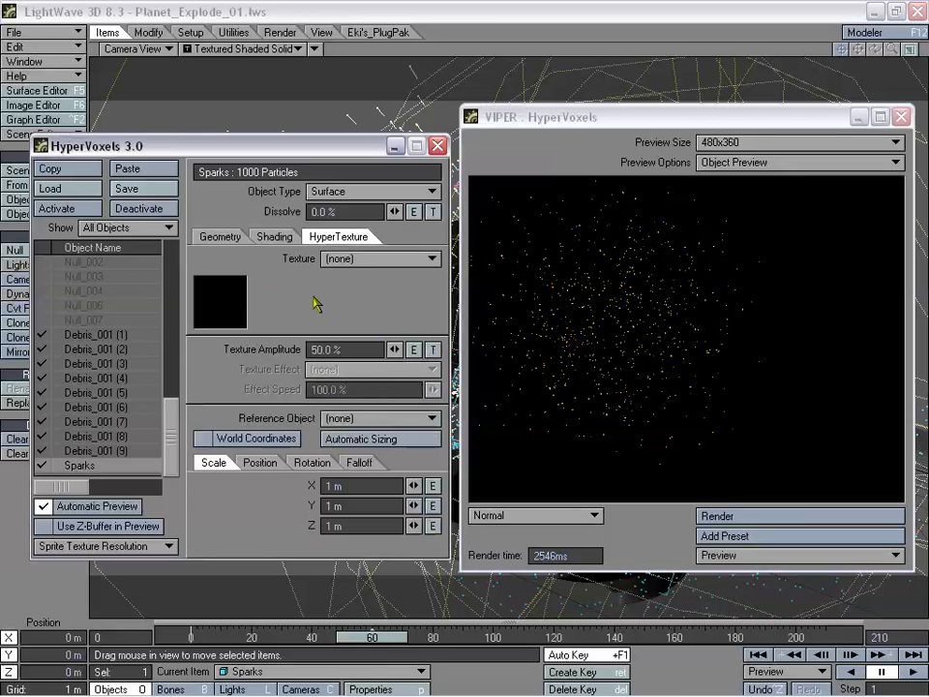
click(220, 237)
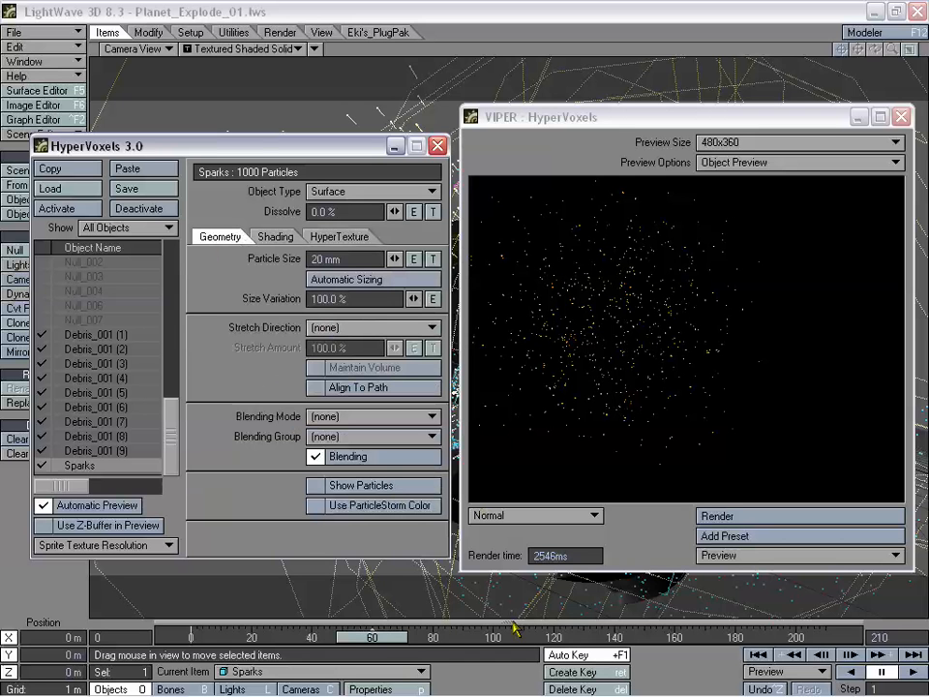
Render VIPER previews of the early Sparks explosion at frames 40, 23 and 31.
drag(394, 649, 334, 648)
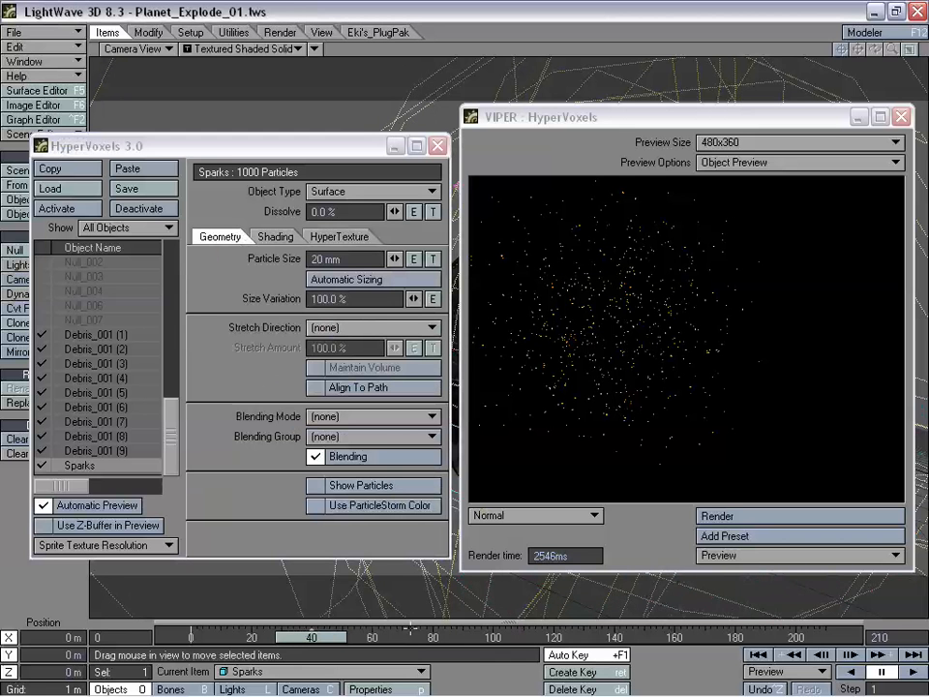
click(716, 515)
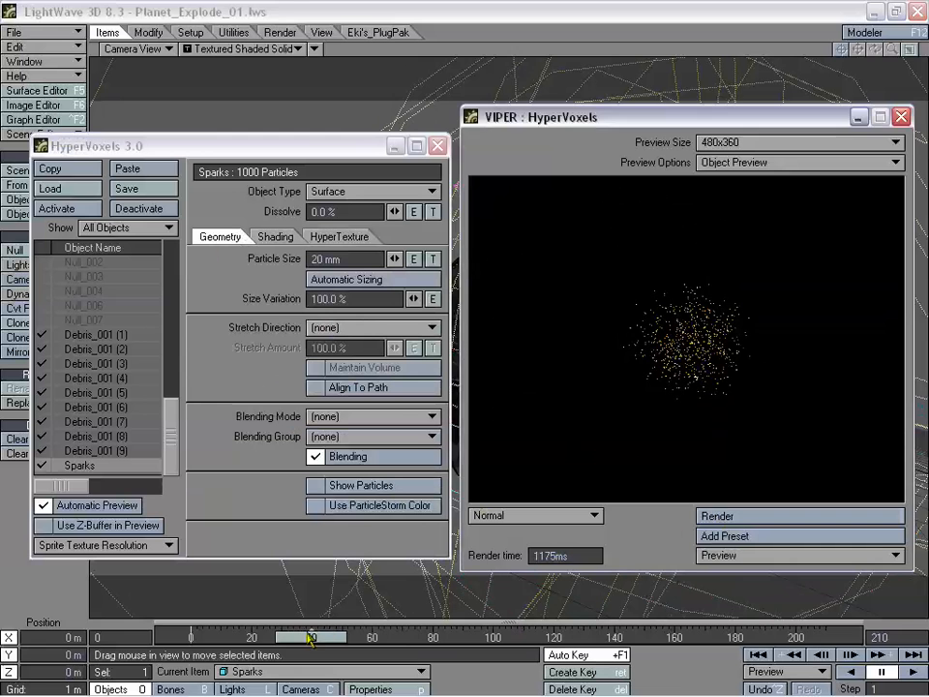
drag(308, 634, 260, 635)
click(716, 515)
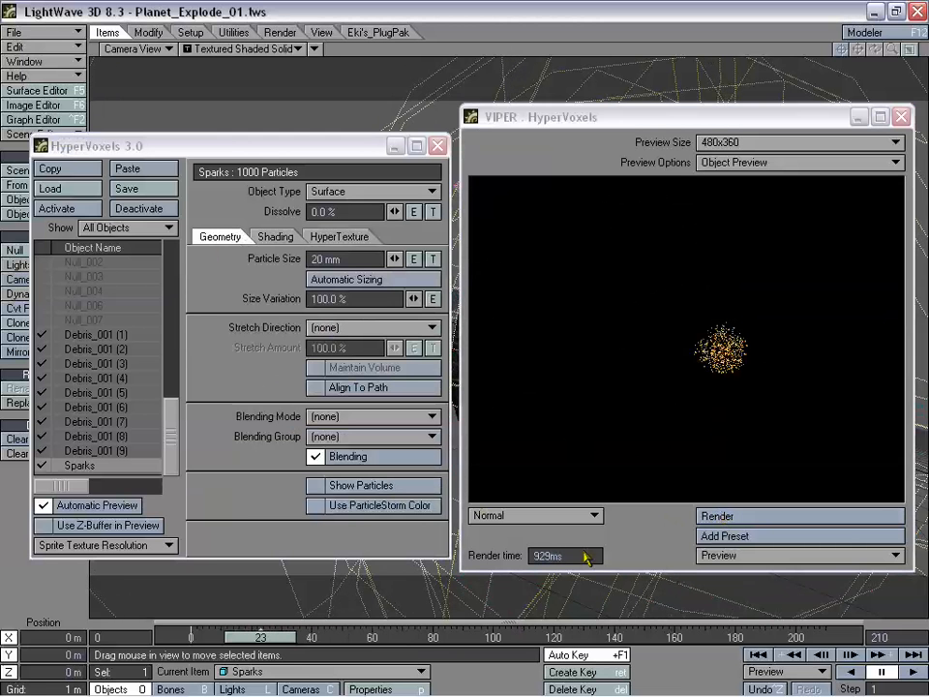
click(702, 515)
click(262, 635)
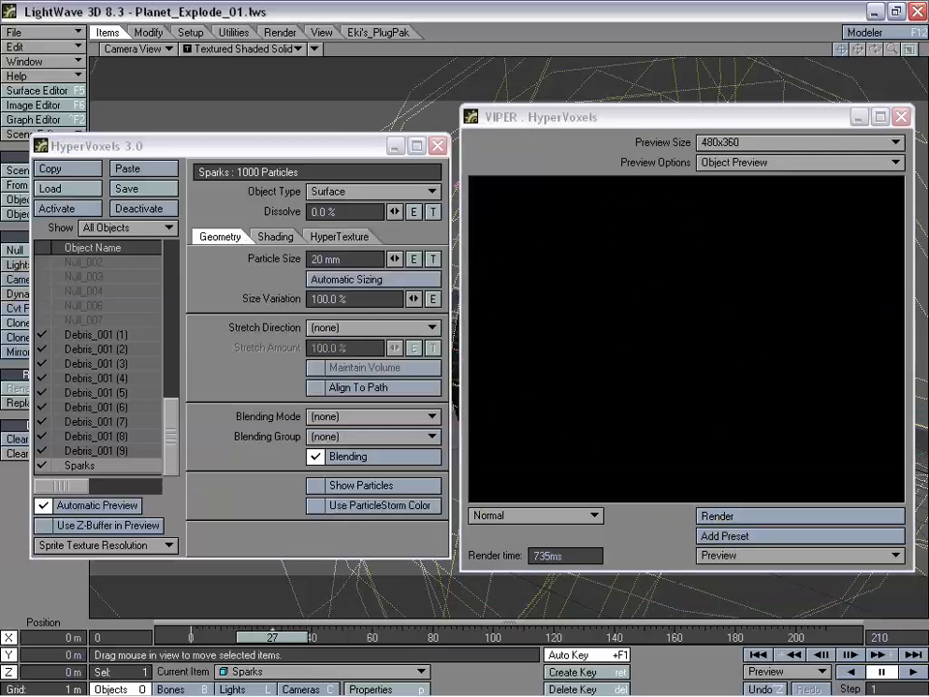
drag(276, 635, 281, 636)
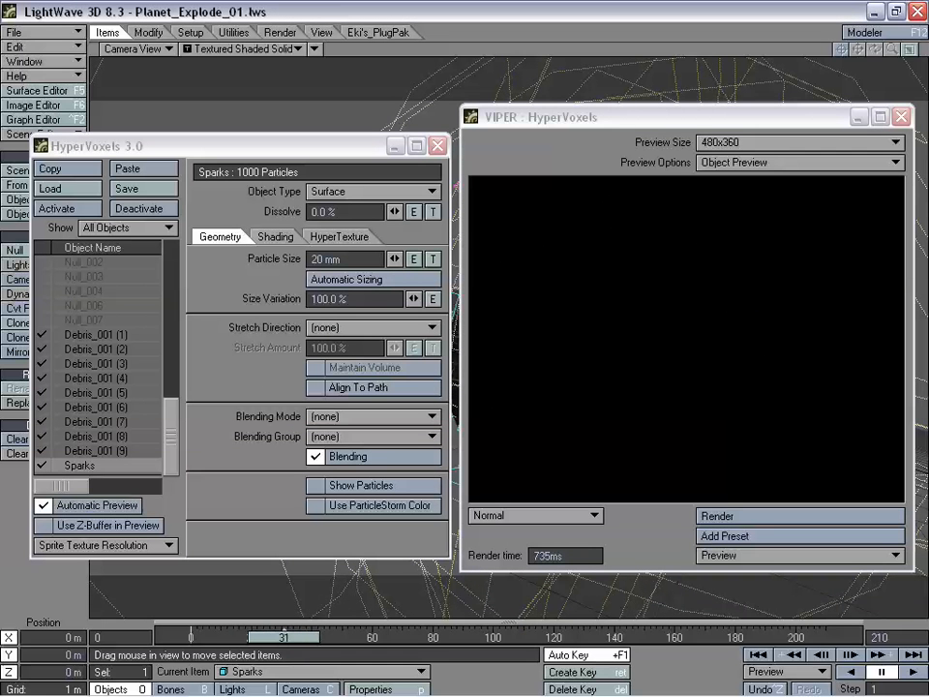
click(711, 515)
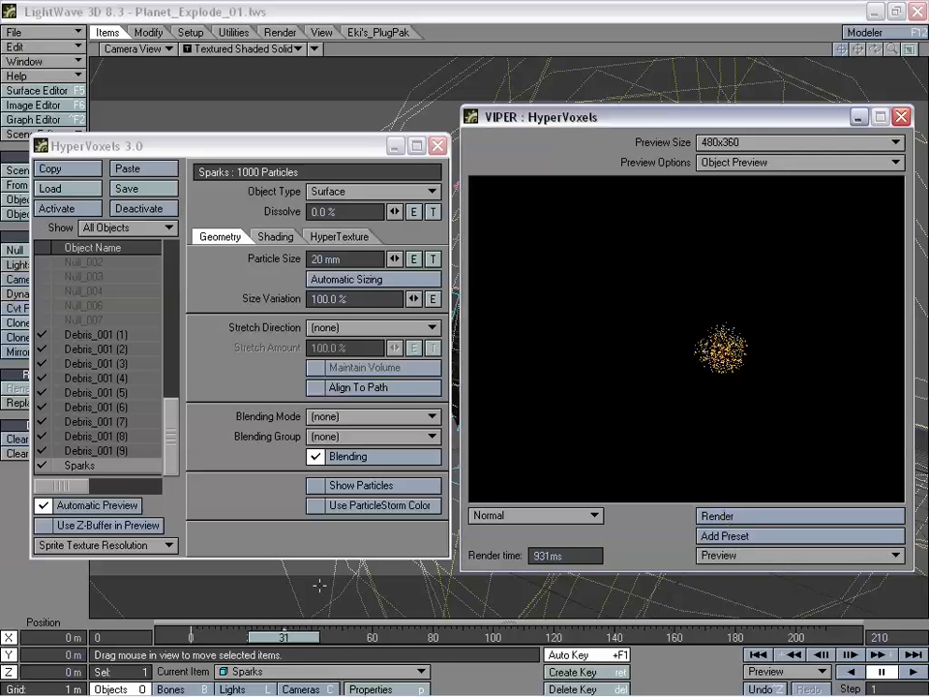
Render VIPER previews of the spreading Sparks at frames 55, 78, 102 and 65.
drag(293, 641, 356, 638)
click(712, 517)
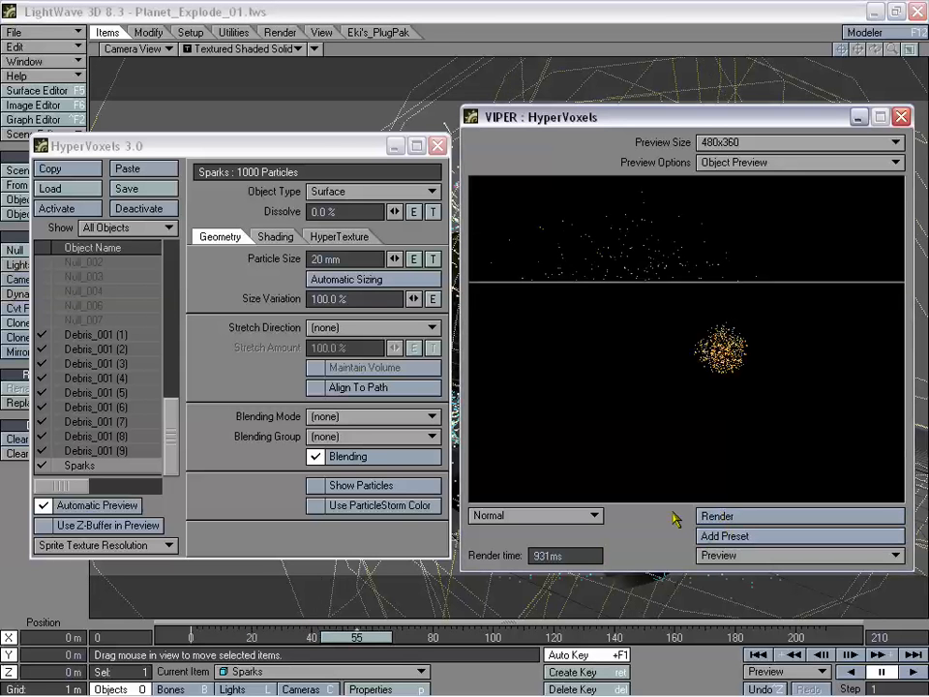
drag(356, 637, 426, 638)
click(705, 515)
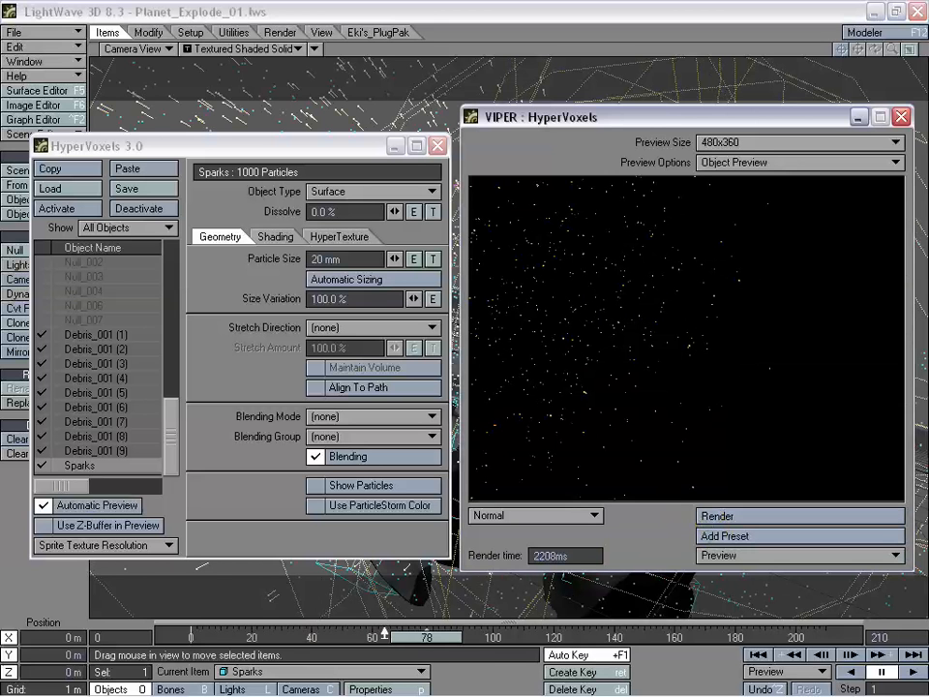
click(744, 518)
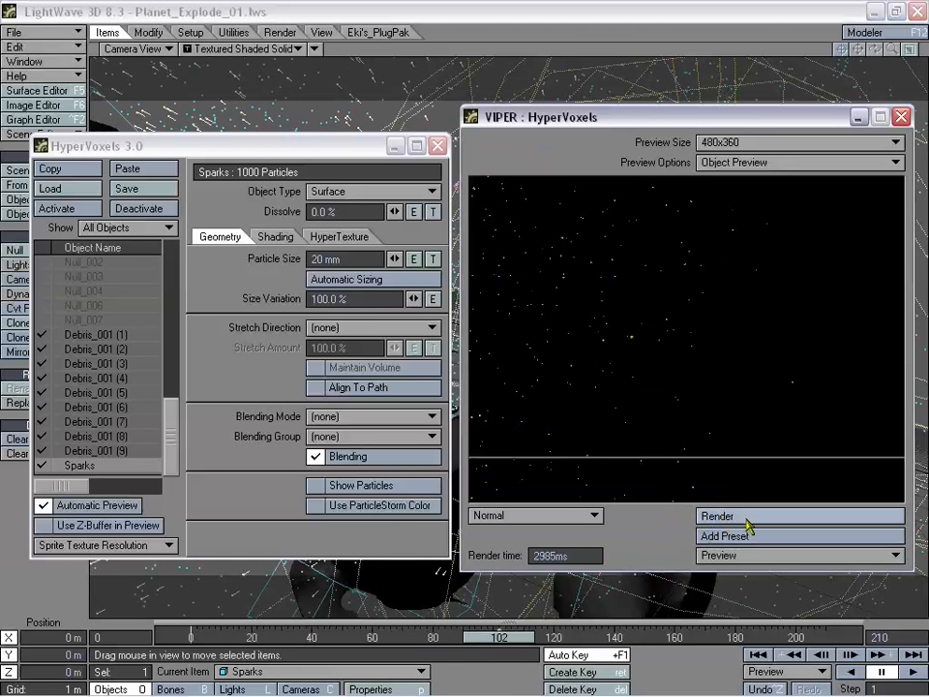
drag(511, 641, 399, 640)
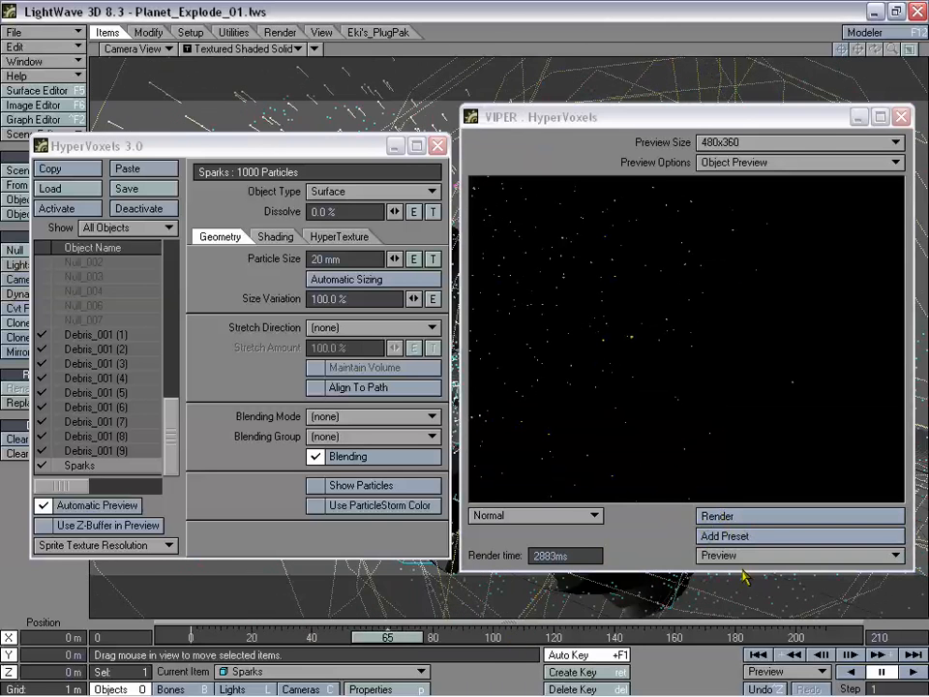
click(768, 518)
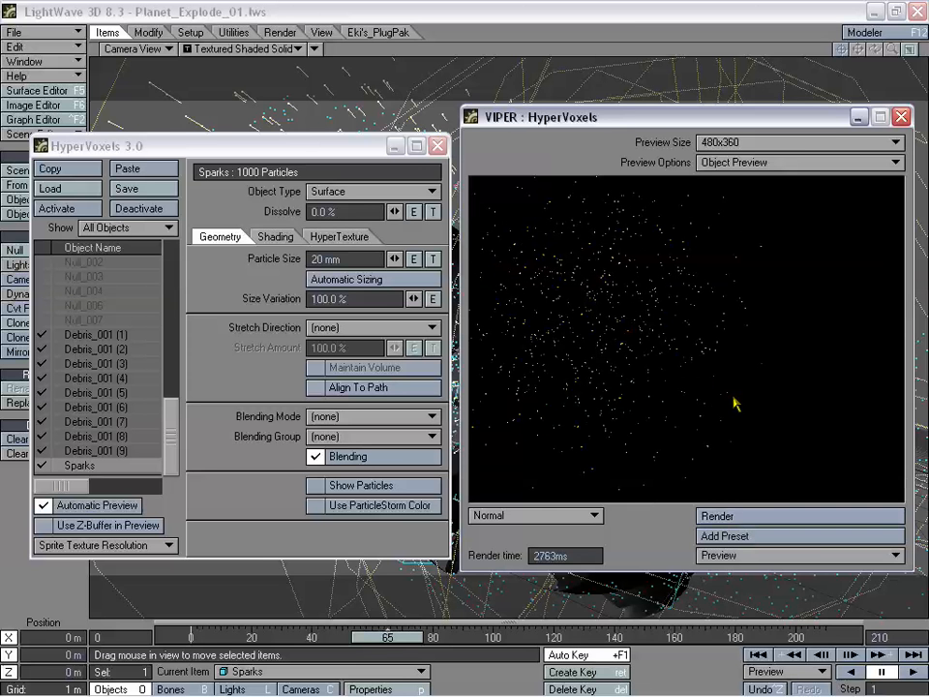
Switch the VIPER preview to Scene Preview to render all HyperVoxels objects, and close the HyperVoxels settings.
click(742, 160)
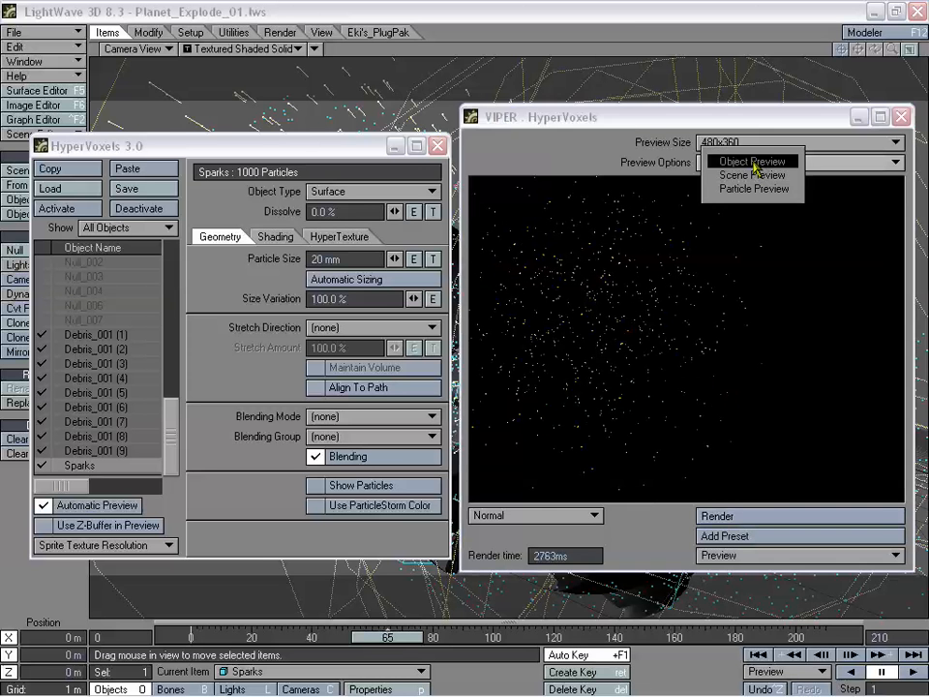
click(751, 175)
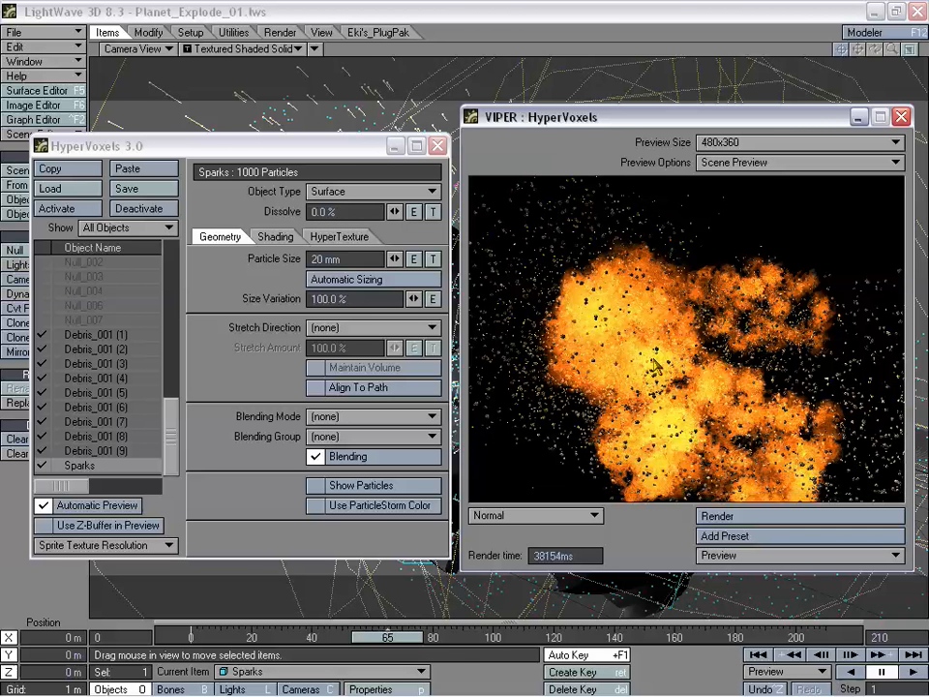
click(303, 158)
click(436, 146)
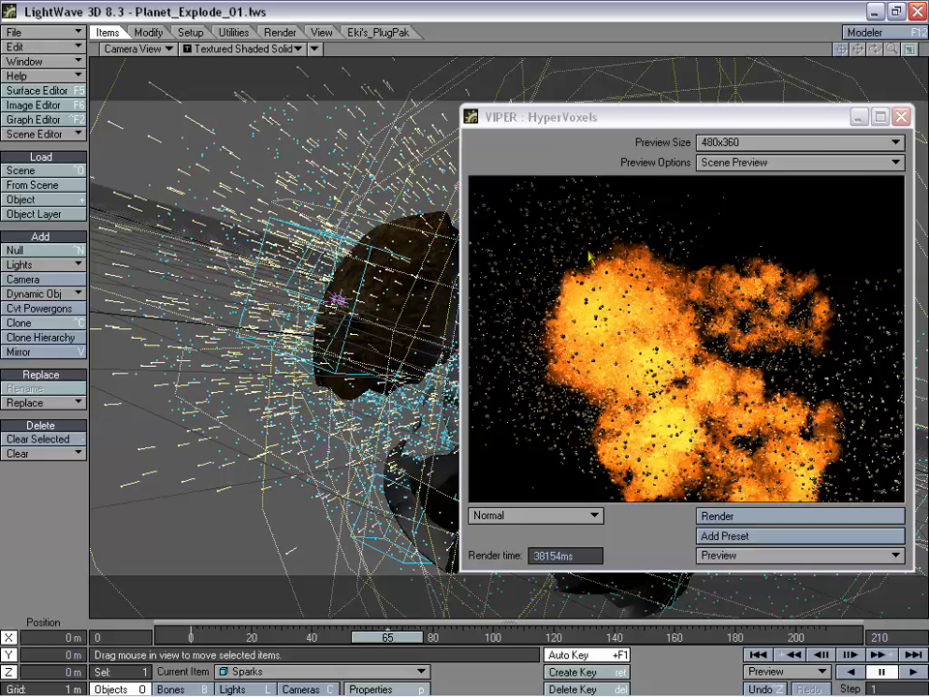
Open the Sparks object's FX Emitter dynamics settings and set its Birth Rate to 1000.
key(p)
drag(479, 135, 284, 91)
click(369, 212)
double_click(179, 243)
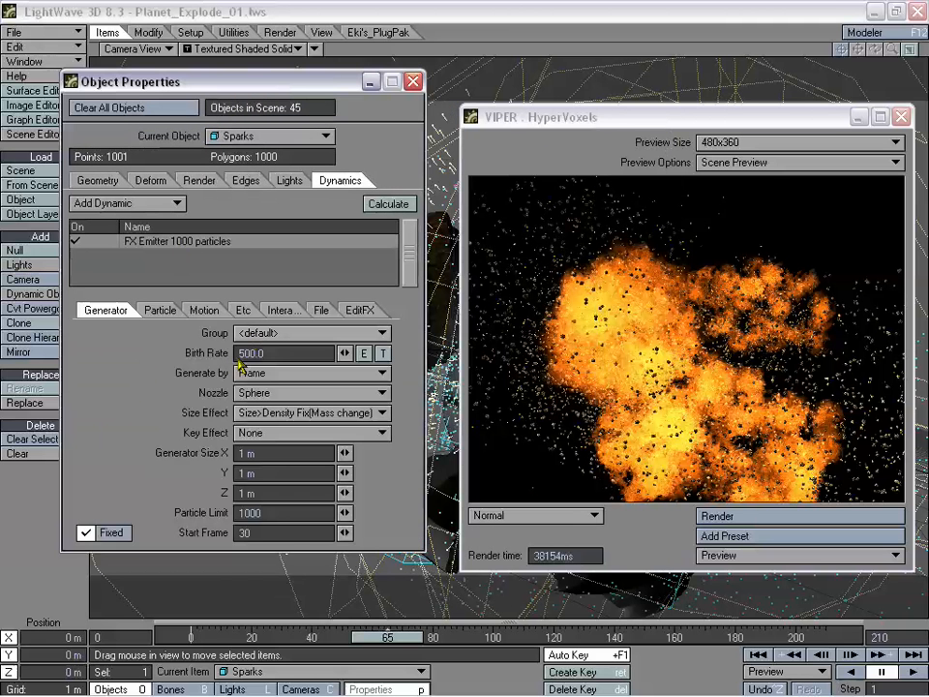
drag(241, 92, 239, 70)
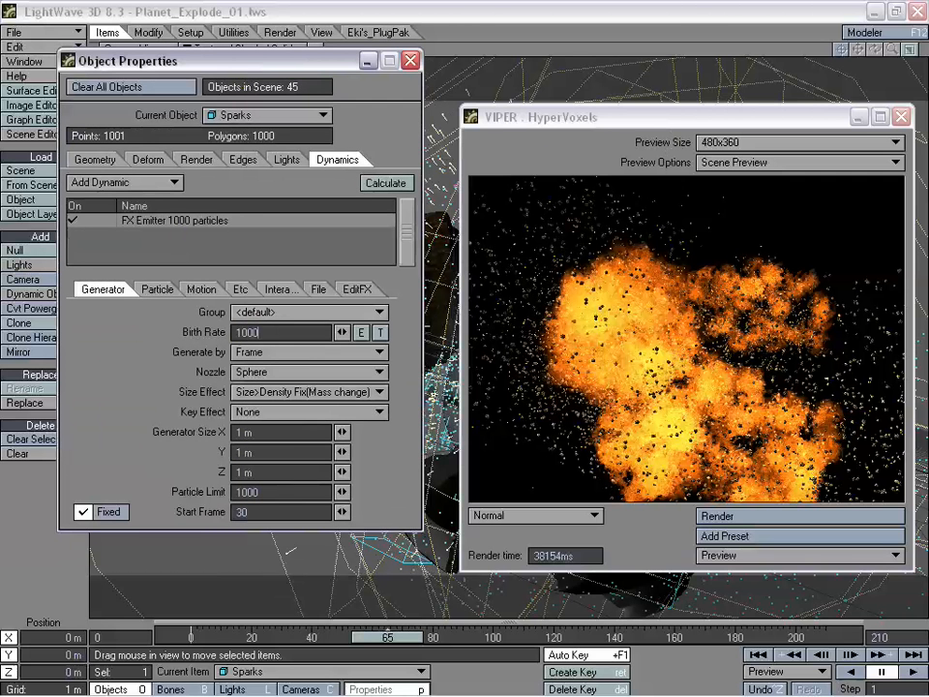
key(Return)
Render the VIPER scene preview again and set the preview quality to Draft.
click(714, 515)
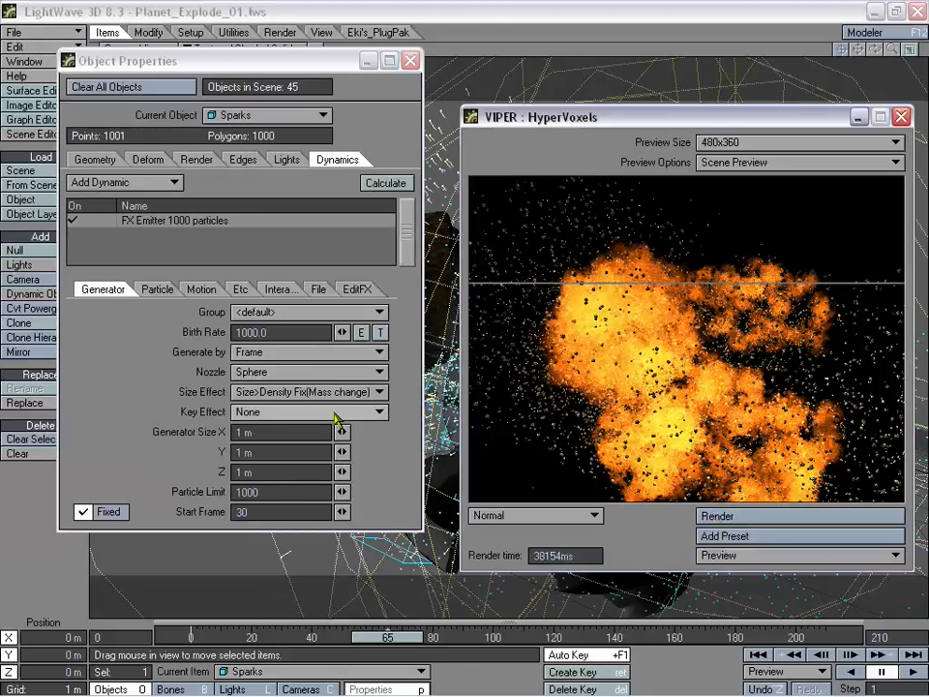
click(537, 515)
click(545, 535)
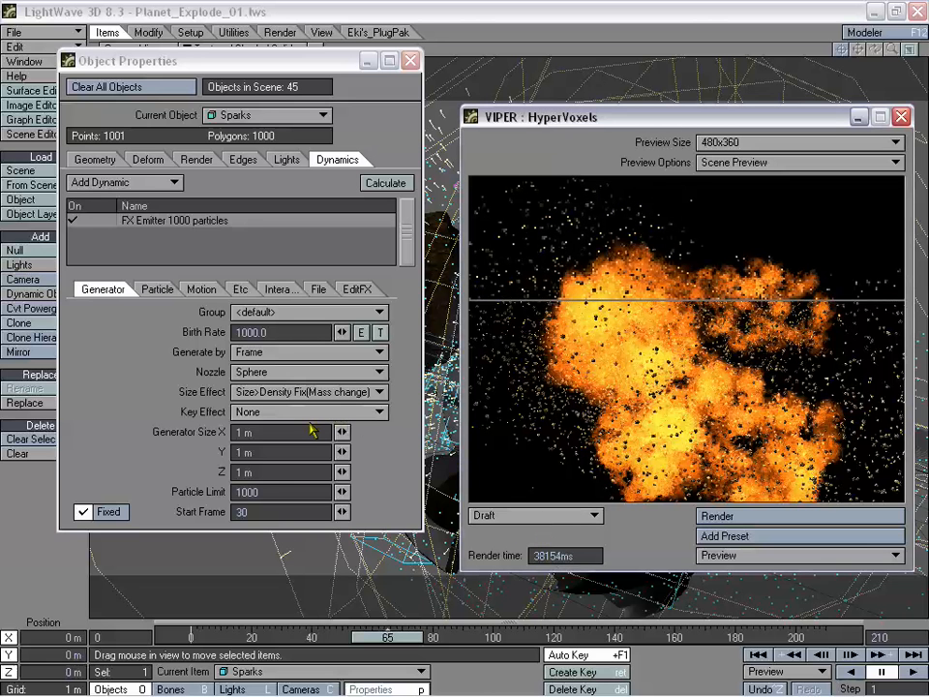
Set the Sparks emitter's Birth Rate and Particle Limit both to 1300.
drag(279, 332, 157, 342)
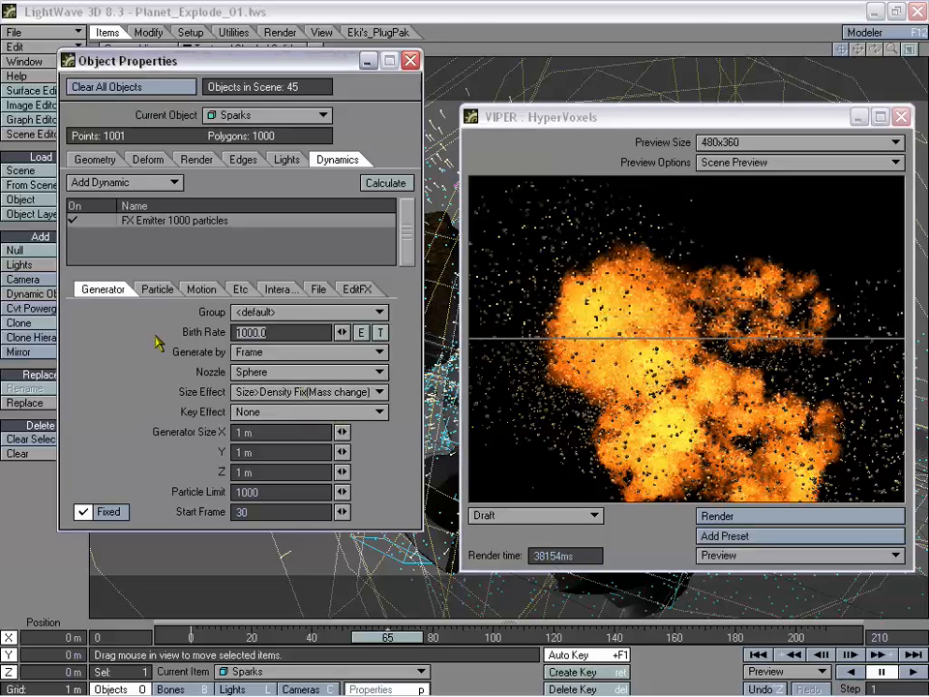
text(1300)
key(Tab)
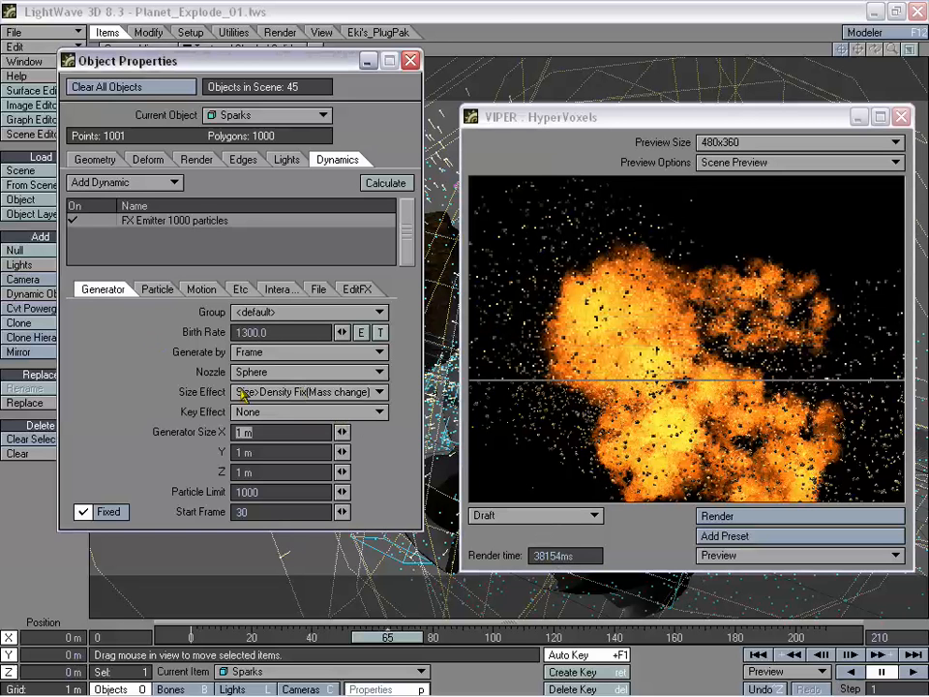
key(Tab)
key(Tab)
key(Tab)
text(1300)
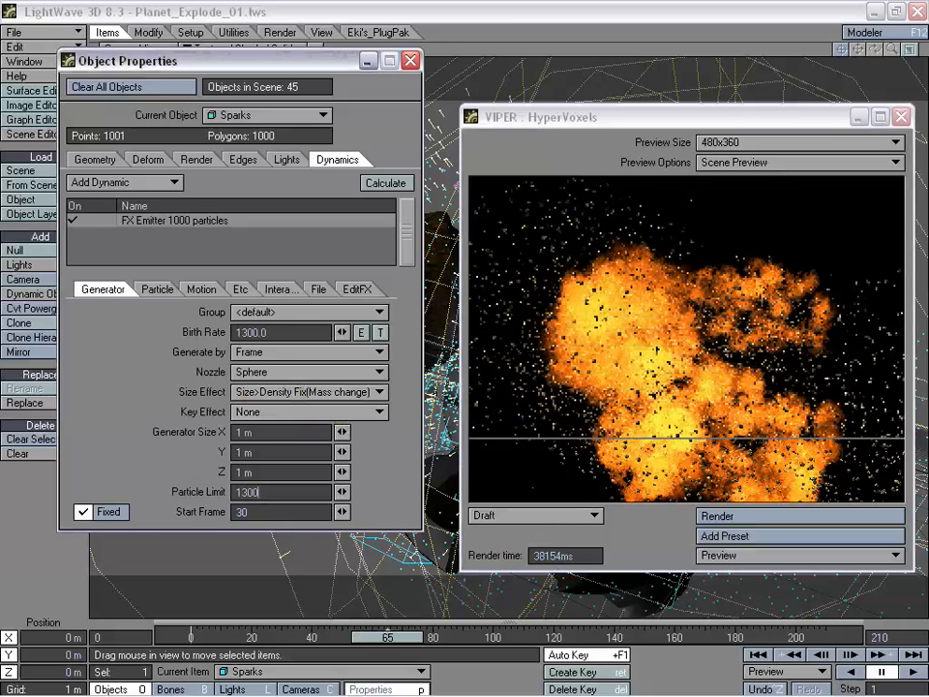
key(Tab)
Render the VIPER scene preview with quality switched to Normal, and close the preview and Object Properties.
click(763, 517)
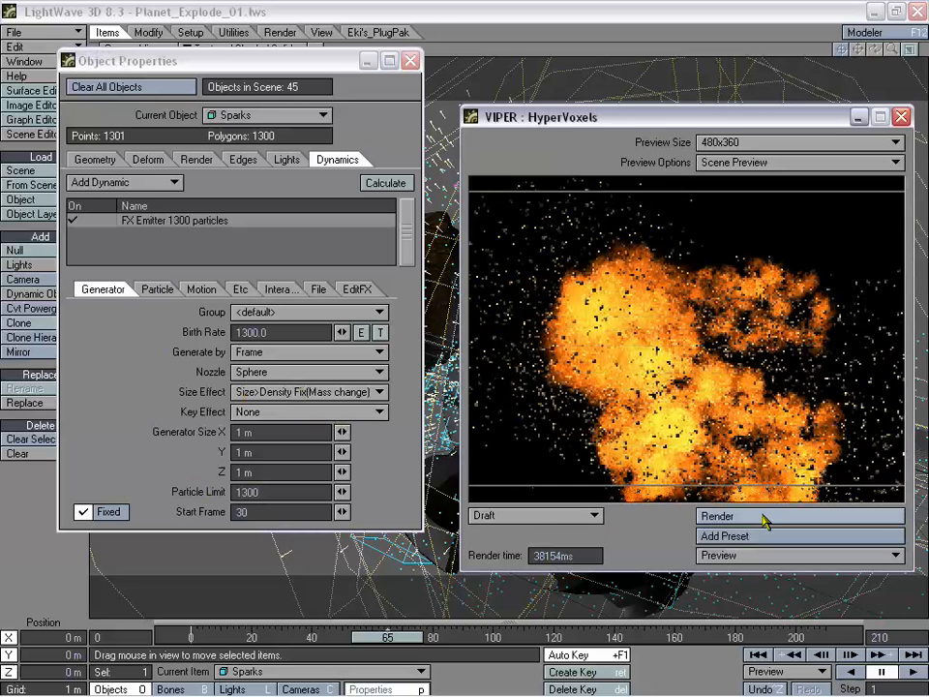
click(569, 515)
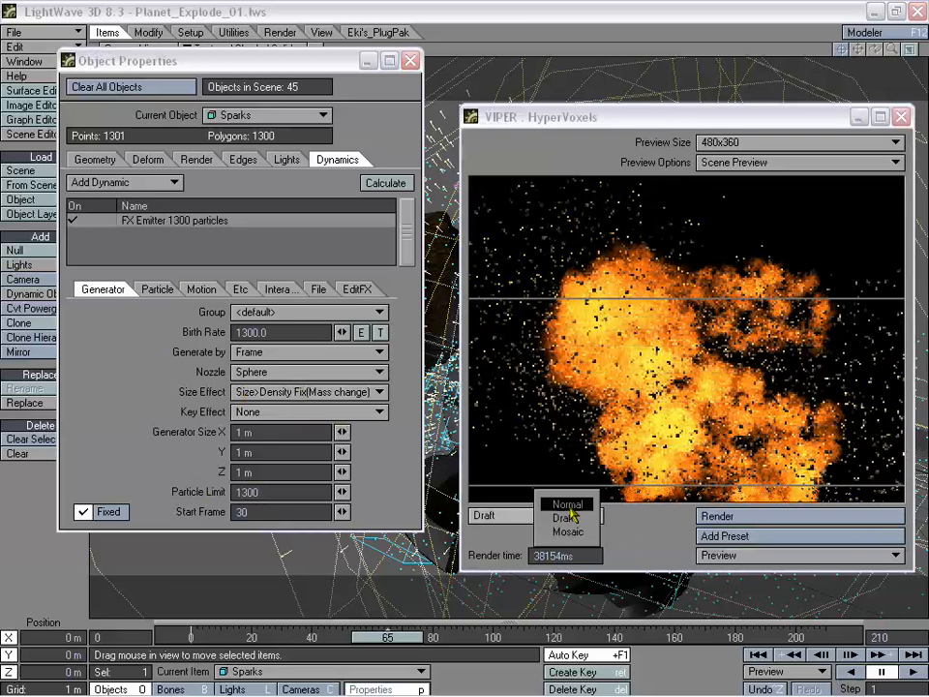
click(573, 515)
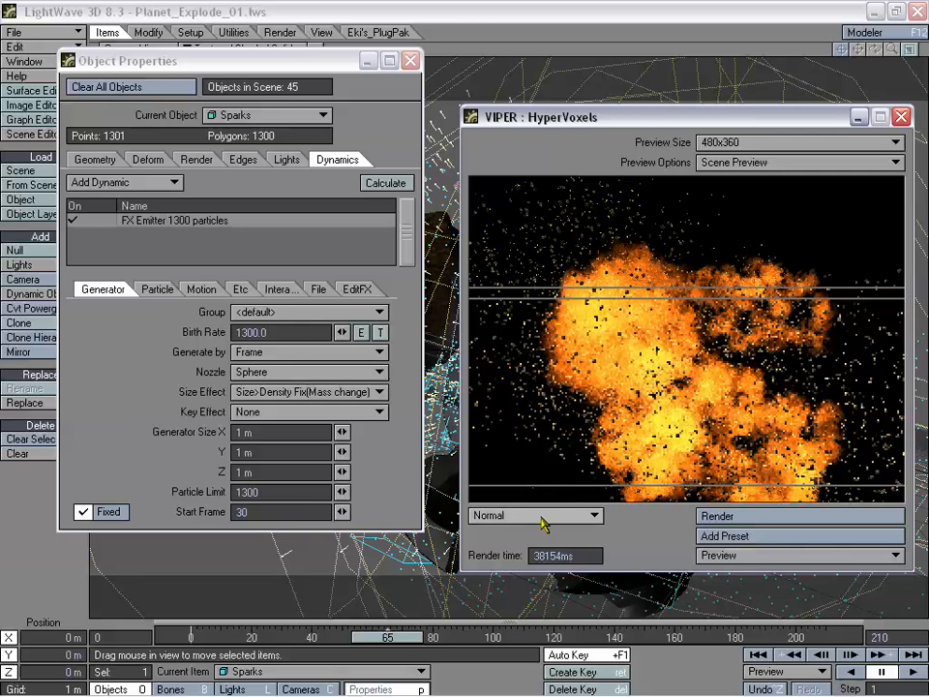
drag(655, 122, 641, 105)
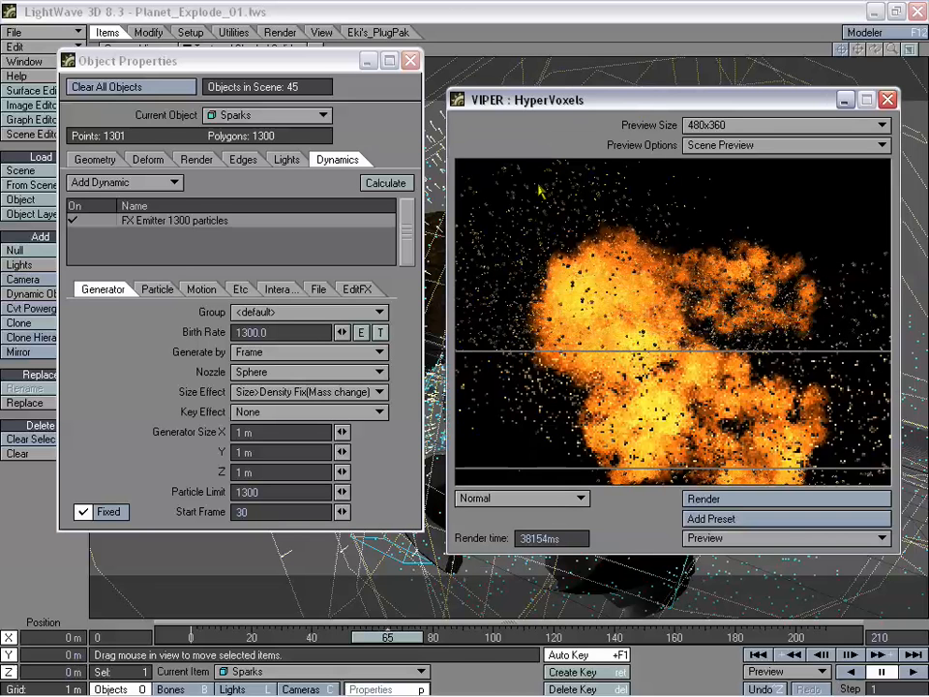
click(887, 98)
click(409, 61)
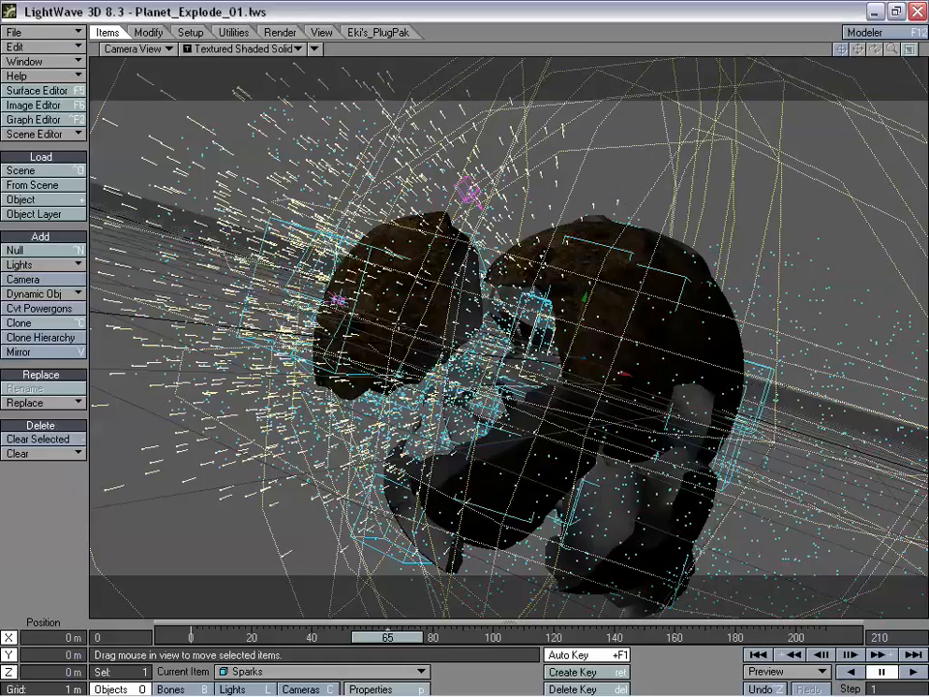
Scrub through frames 60, 63 and 59 to examine the spread of the Sparks particles in Camera View.
mouse_move(386, 635)
mouse_down()
mouse_move(223, 636)
mouse_move(371, 636)
mouse_up()
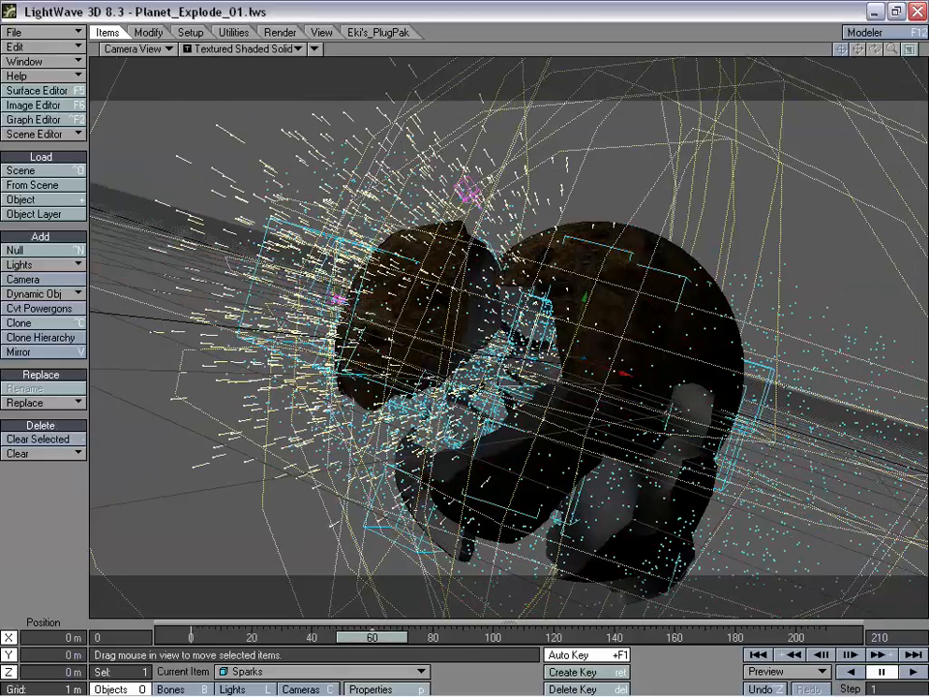
mouse_move(386, 635)
mouse_down()
mouse_move(338, 635)
mouse_move(421, 635)
mouse_move(380, 635)
mouse_up()
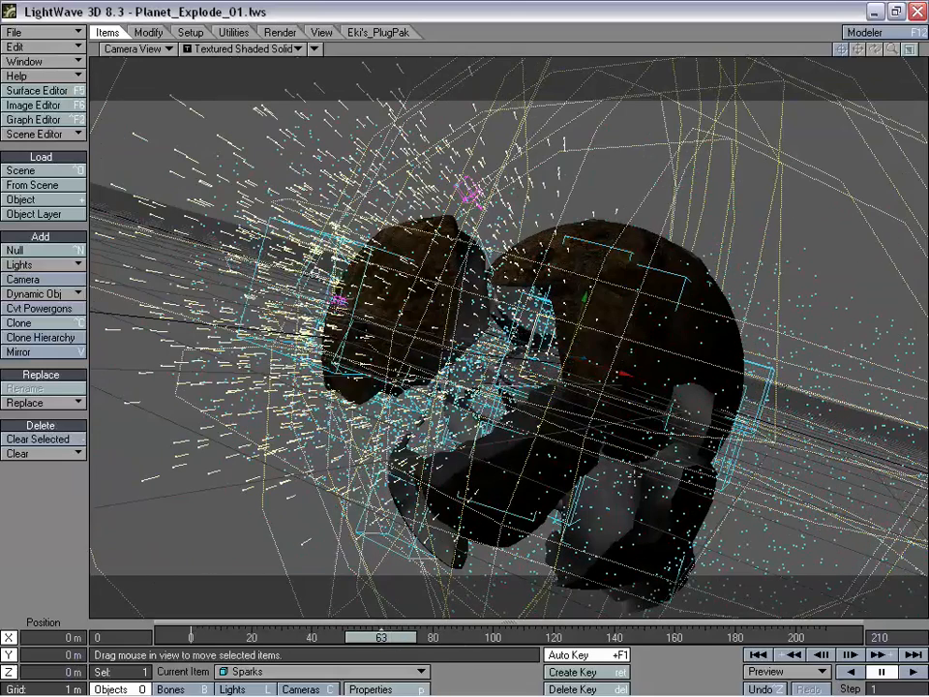
mouse_move(376, 652)
mouse_down()
mouse_move(198, 650)
mouse_move(370, 640)
mouse_up()
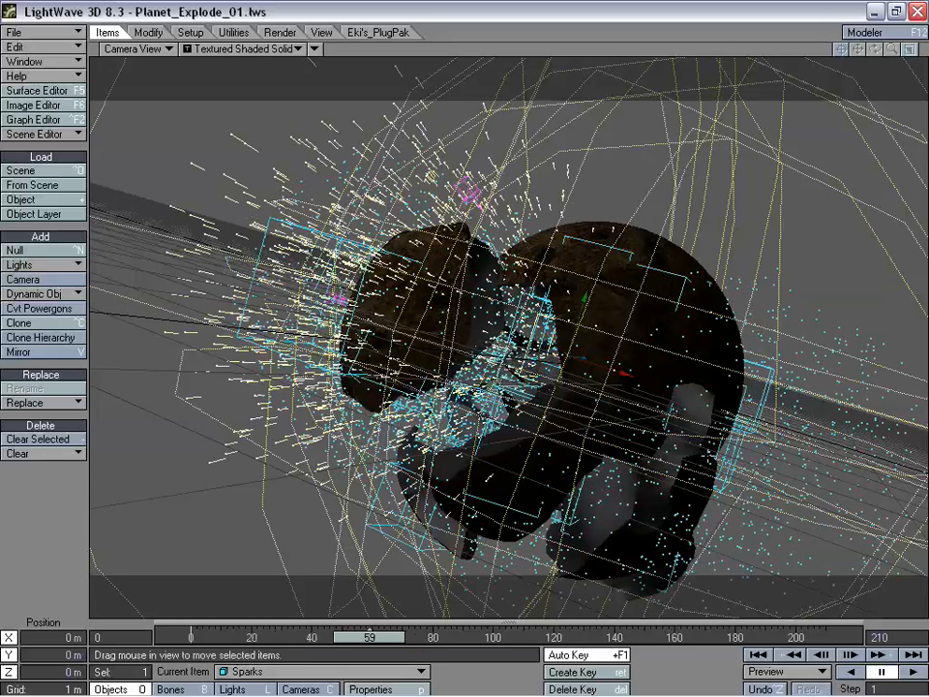
mouse_move(403, 654)
mouse_down()
mouse_move(370, 648)
mouse_move(393, 645)
mouse_up()
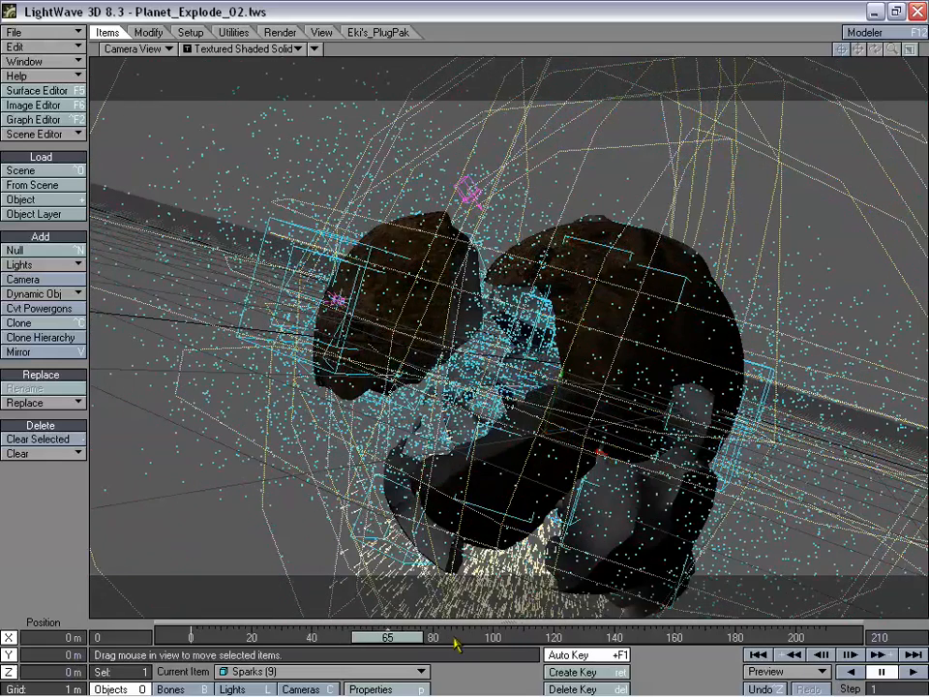
Examine all the spark emitters in Perspective view, scrubbing the explosion to frame 182.
click(157, 48)
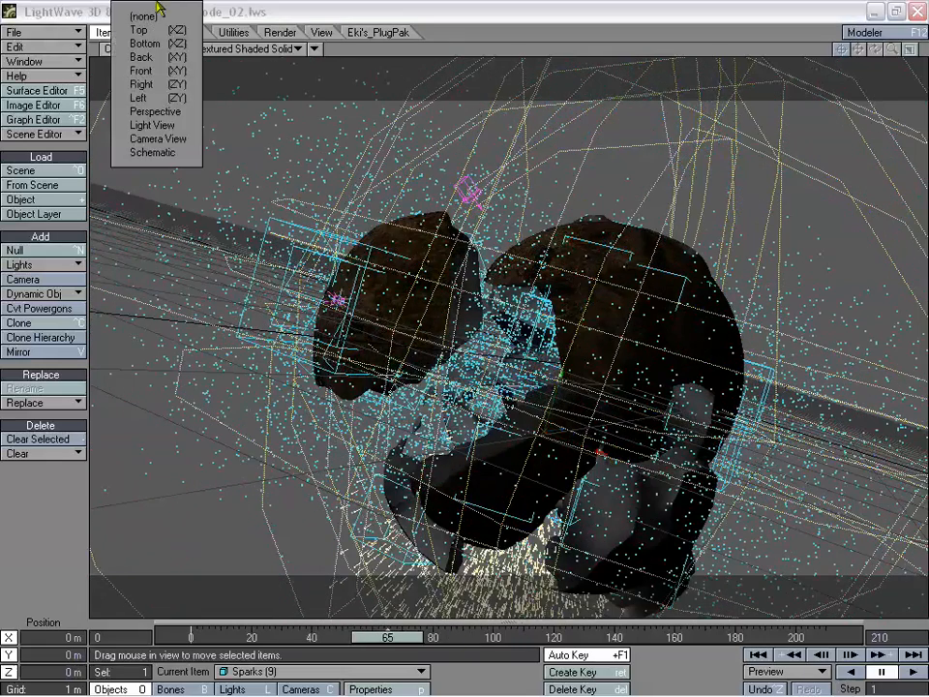
click(169, 114)
mouse_move(896, 58)
mouse_down()
mouse_move(861, 58)
mouse_move(914, 58)
mouse_move(905, 59)
mouse_up()
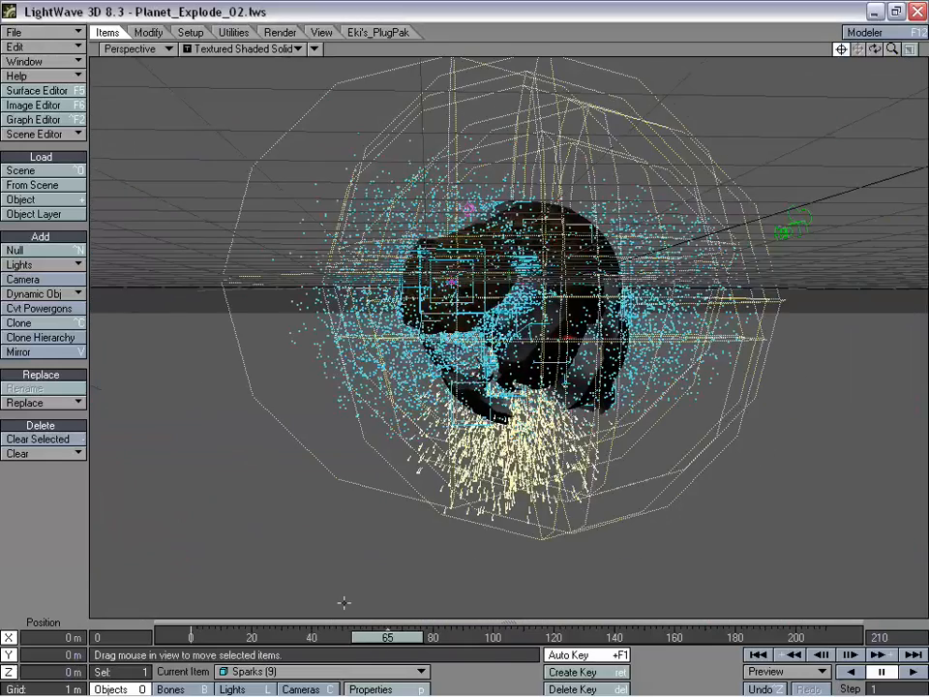
drag(387, 636, 740, 637)
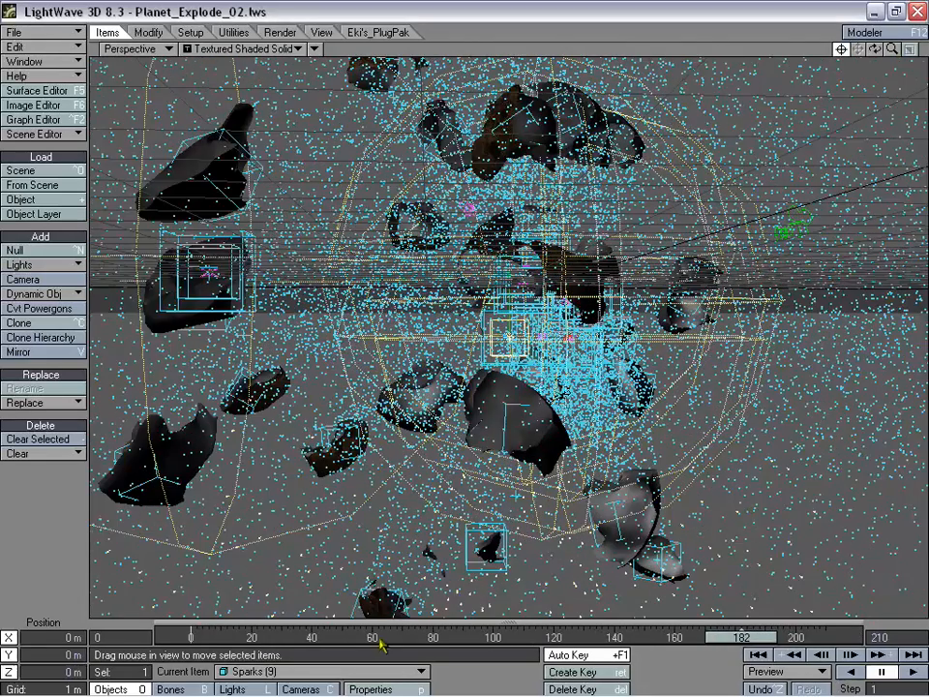
Return to Camera View and examine the spark explosions at frames 66 and 102.
click(139, 48)
click(140, 76)
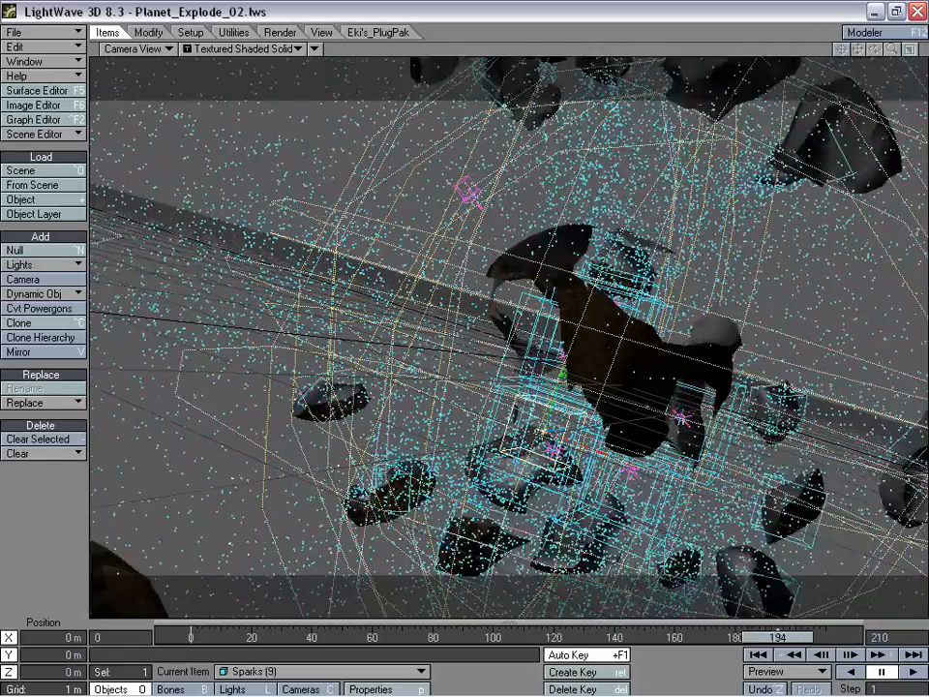
drag(777, 636, 390, 637)
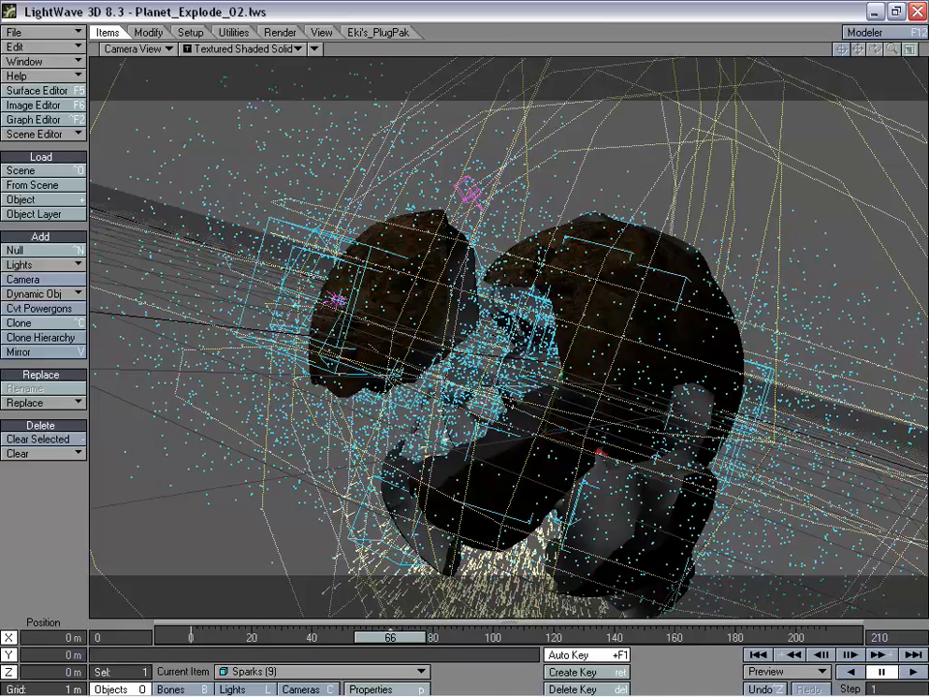
drag(390, 636, 498, 637)
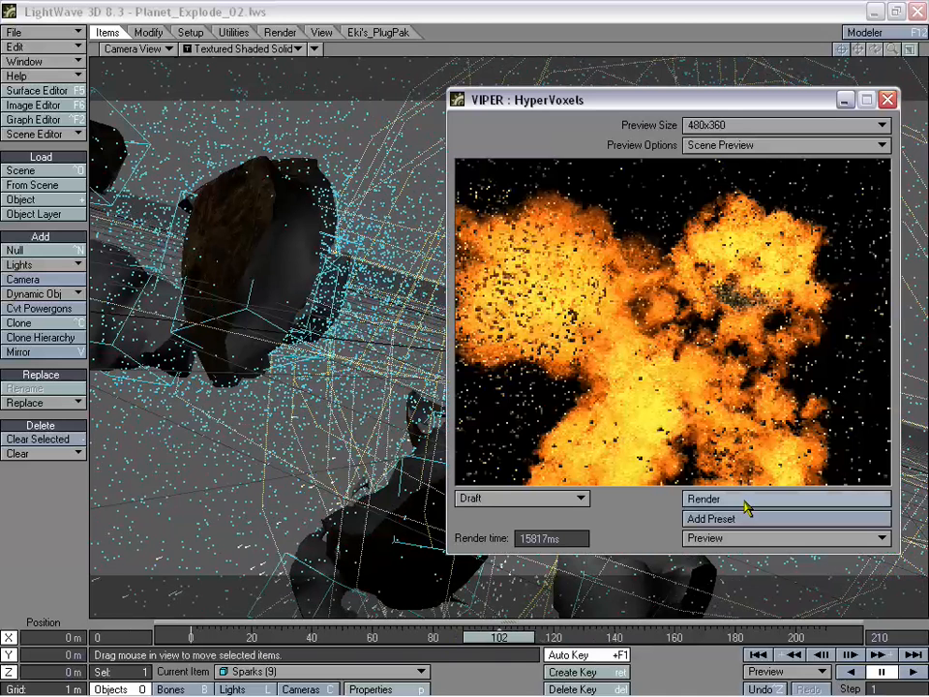
Render Draft VIPER scene previews at frames 102 and 54, and close the preview window.
click(738, 503)
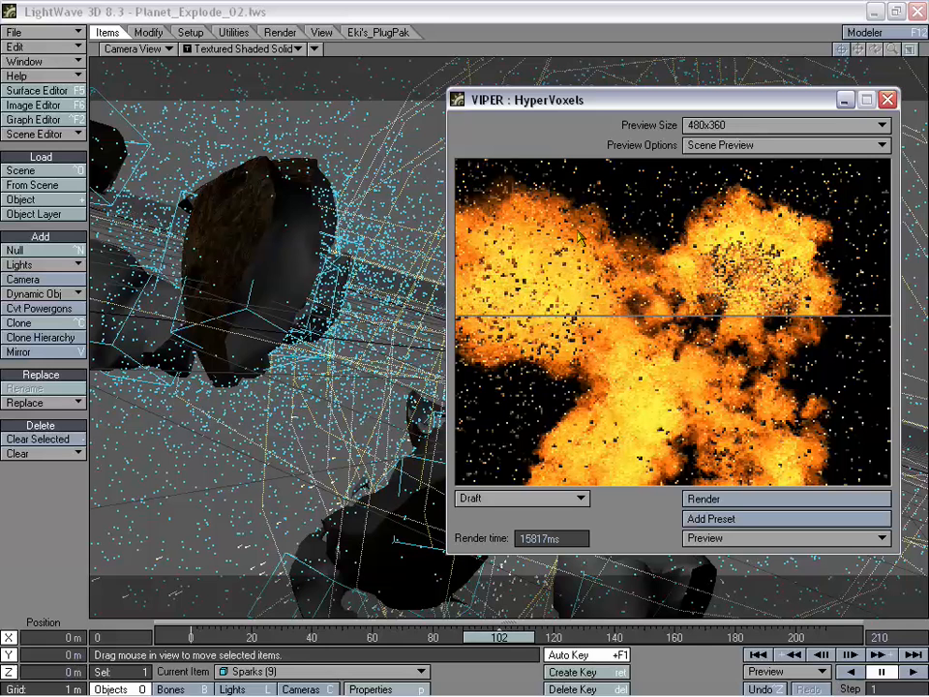
drag(588, 100, 153, 73)
drag(498, 638, 353, 638)
click(303, 470)
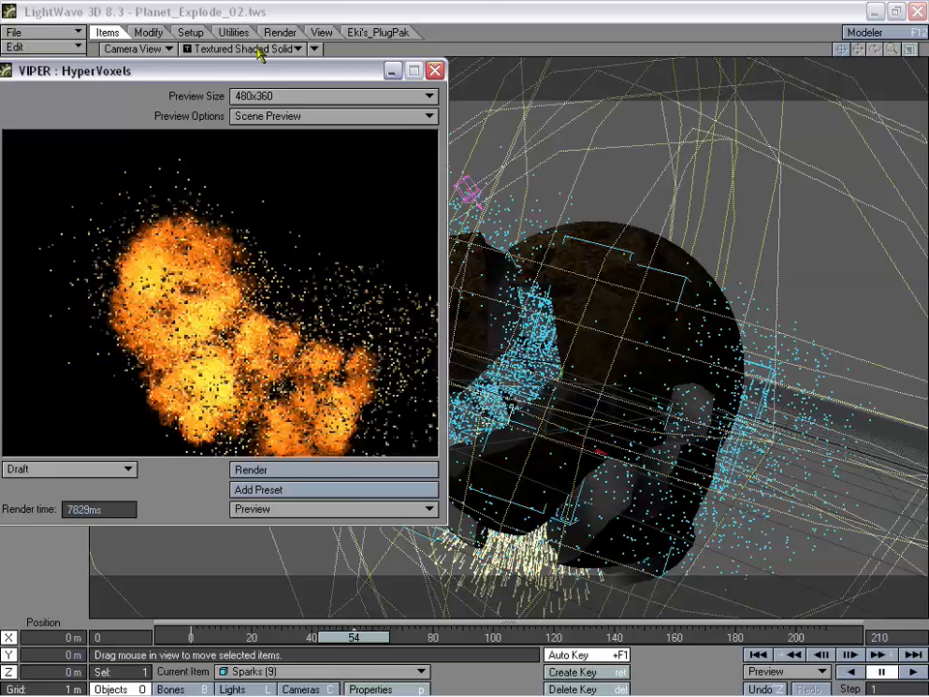
drag(244, 74, 348, 97)
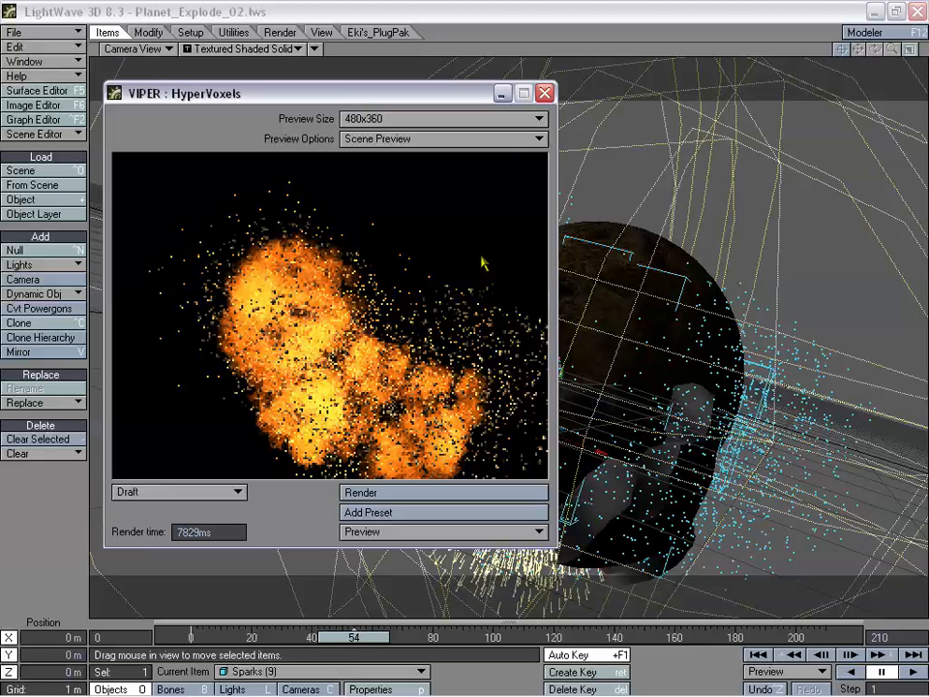
click(544, 94)
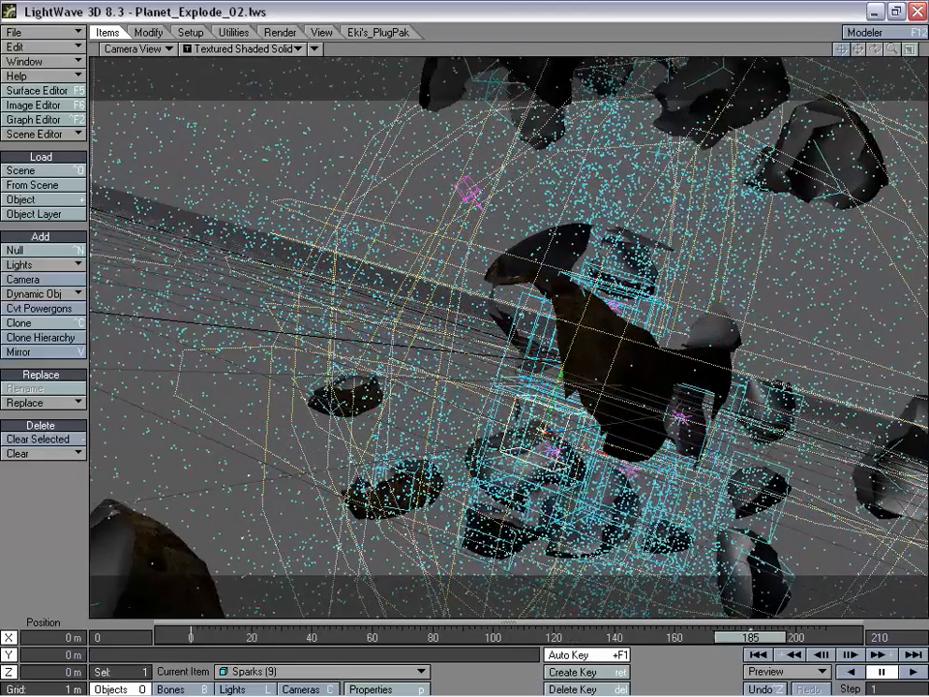
Save the Planet_Explode_02.lws scene.
click(39, 31)
mouse_move(38, 37)
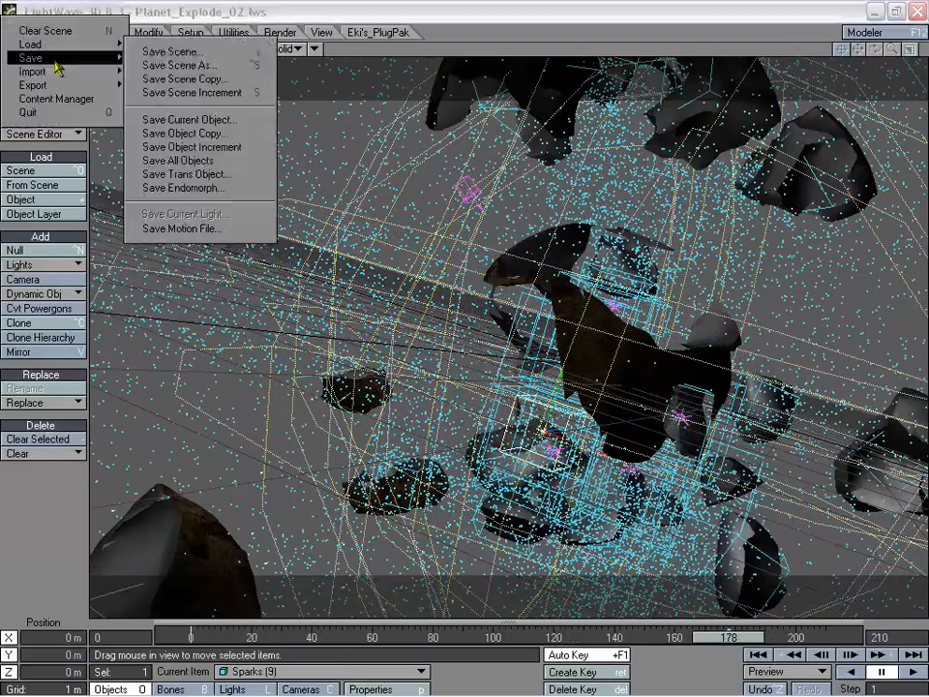
click(166, 50)
click(650, 360)
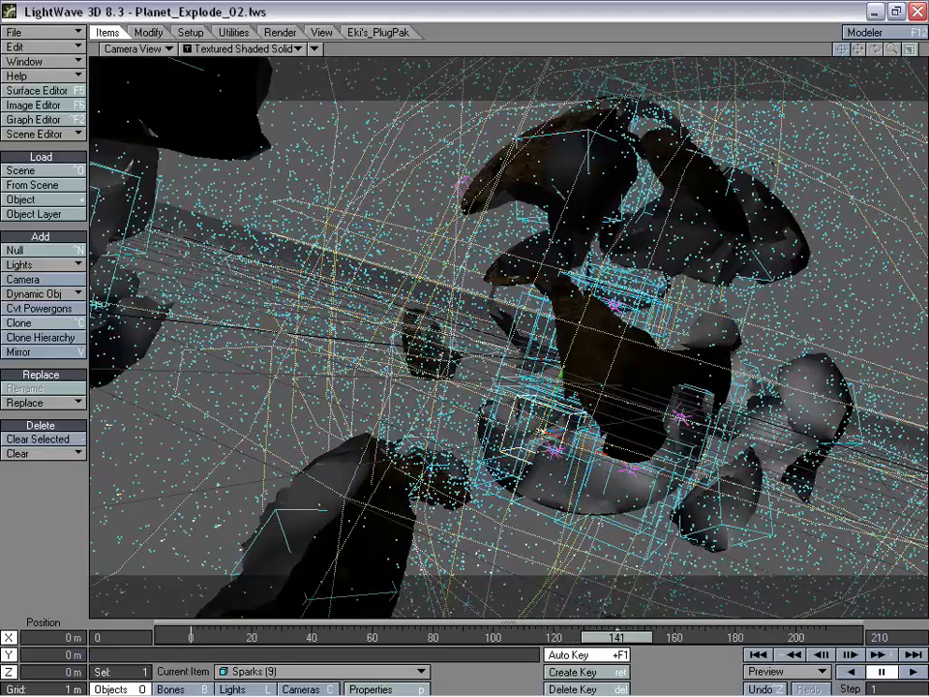
Examine the planet and its spark emitters in Perspective view at frames 0 and 50.
click(135, 48)
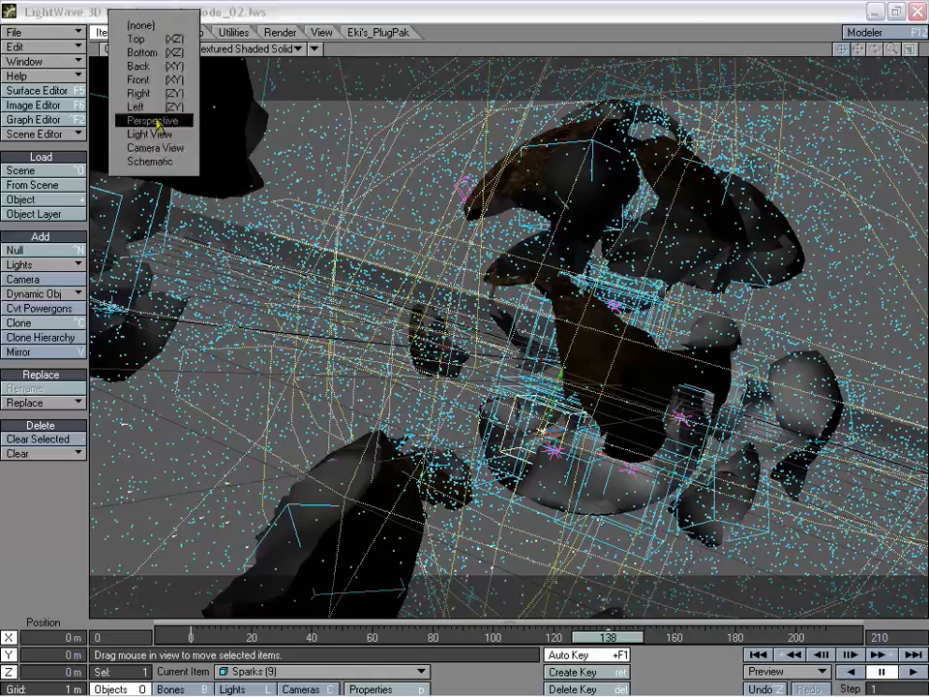
click(155, 121)
mouse_move(878, 52)
mouse_down()
mouse_move(907, 58)
mouse_move(919, 77)
mouse_move(924, 70)
mouse_move(891, 58)
mouse_up()
drag(606, 647, 192, 638)
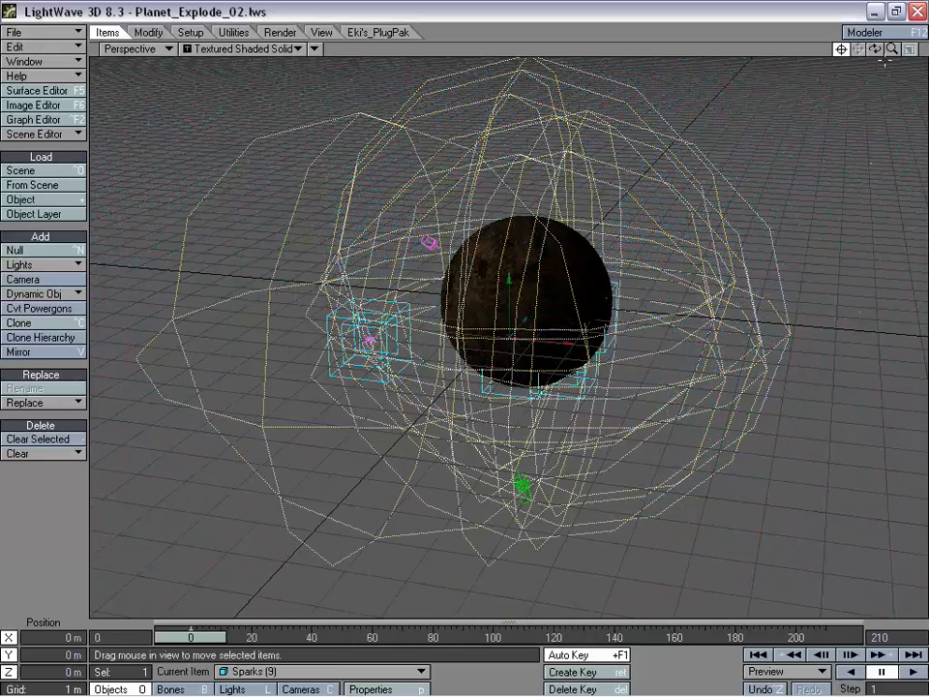
mouse_move(892, 48)
mouse_down()
mouse_move(916, 48)
mouse_move(873, 49)
mouse_up()
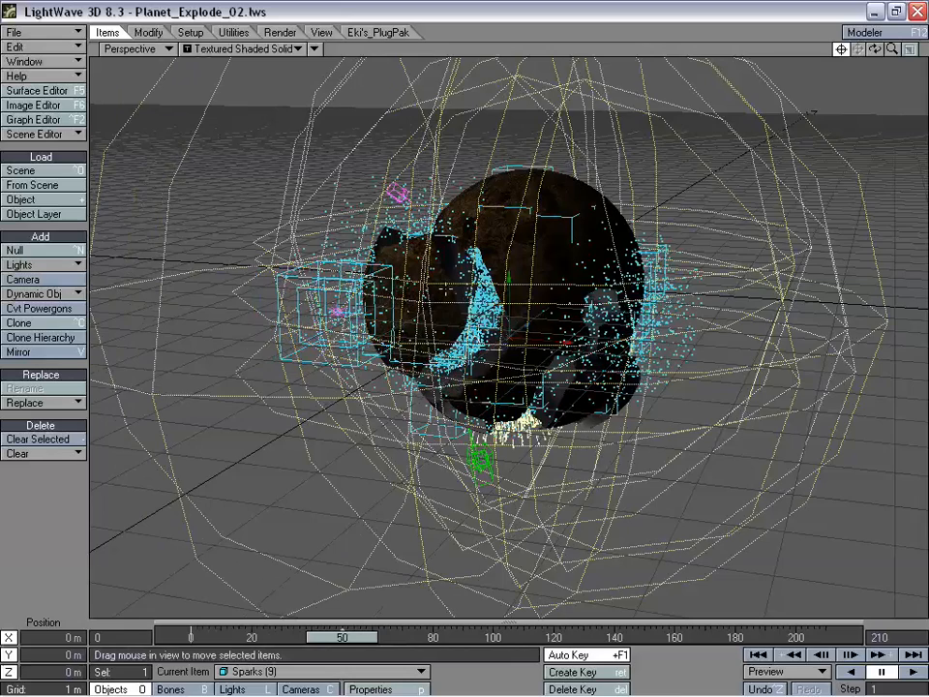
drag(897, 53, 815, 64)
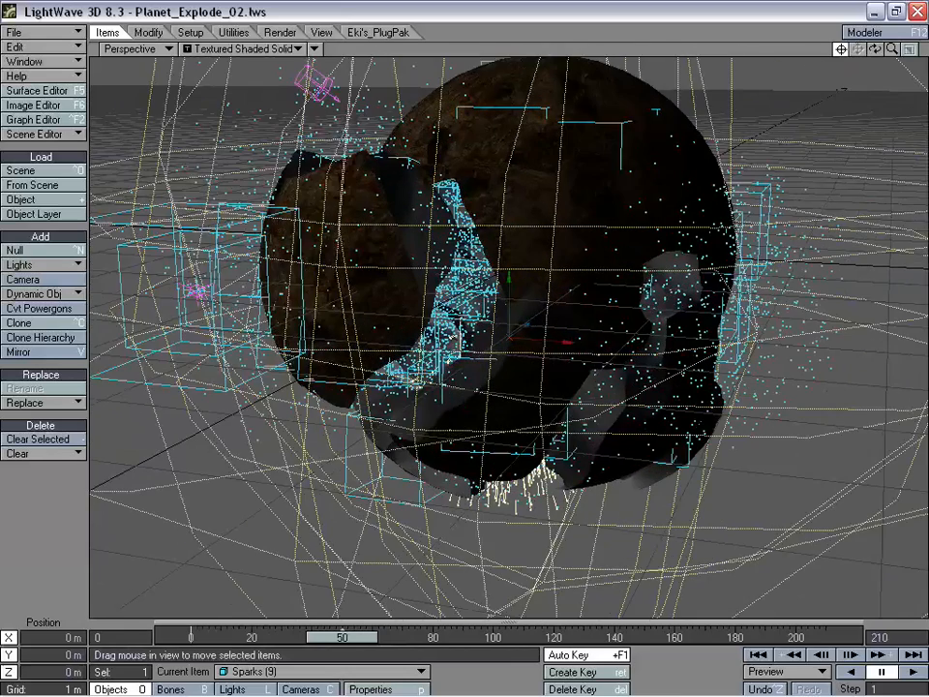
Examine the spark emission around the splitting planet in Perspective view at frames 49, 50 and 65.
drag(892, 50, 867, 51)
mouse_move(342, 636)
mouse_down()
mouse_move(301, 636)
mouse_move(355, 637)
mouse_move(339, 640)
mouse_up()
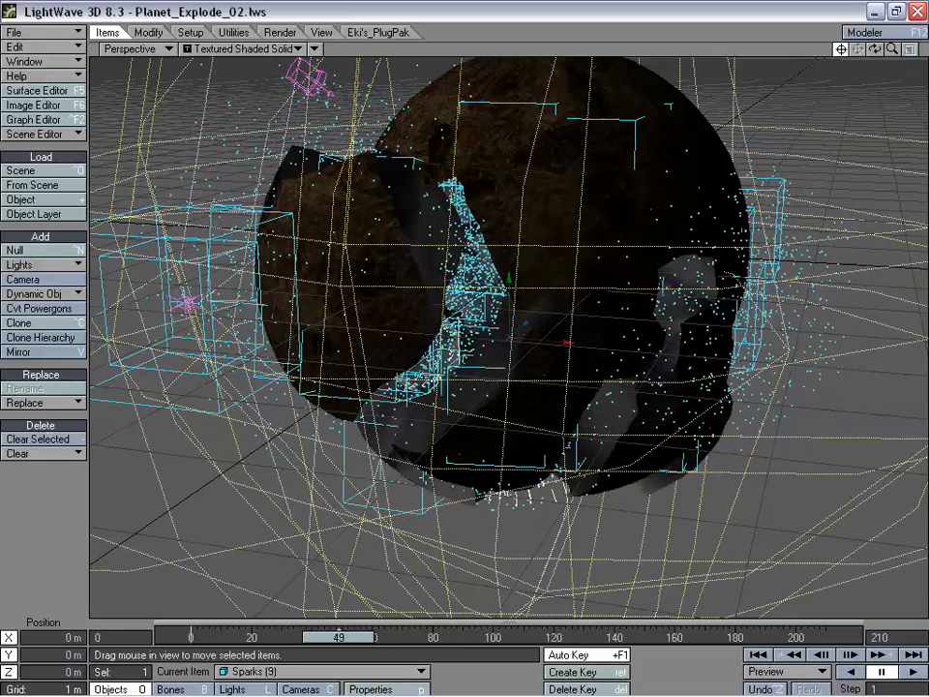
mouse_move(341, 636)
mouse_down()
mouse_move(304, 637)
mouse_move(354, 637)
mouse_move(208, 637)
mouse_move(346, 645)
mouse_move(328, 636)
mouse_move(342, 637)
mouse_up()
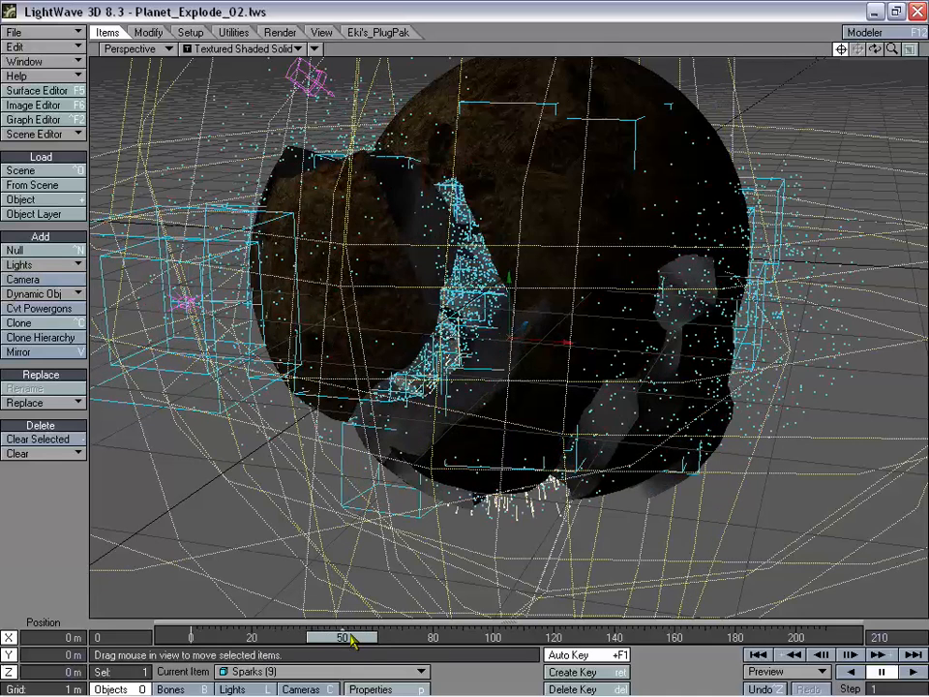
drag(342, 637, 372, 636)
key(Left)
key(Left)
key(Left)
key(Left)
key(Left)
key(Left)
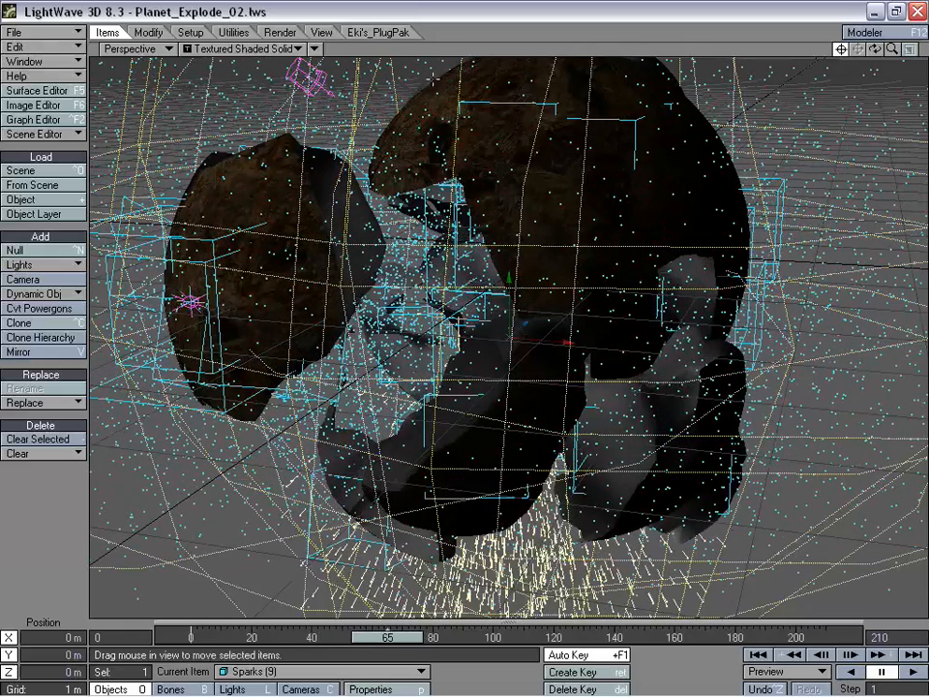
mouse_move(875, 49)
mouse_down()
mouse_move(919, 38)
mouse_move(880, 53)
mouse_move(865, 21)
mouse_move(871, 37)
mouse_up()
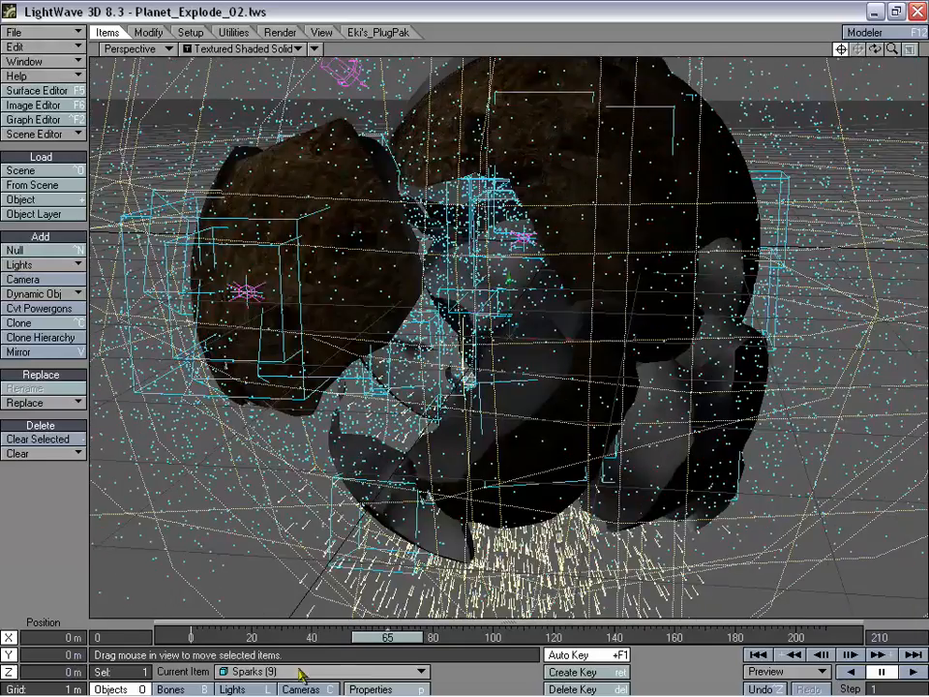
Inspect the Light_EX_001 (8) explosion light at frame 131, and return to Camera View at frame 0.
click(237, 689)
click(278, 672)
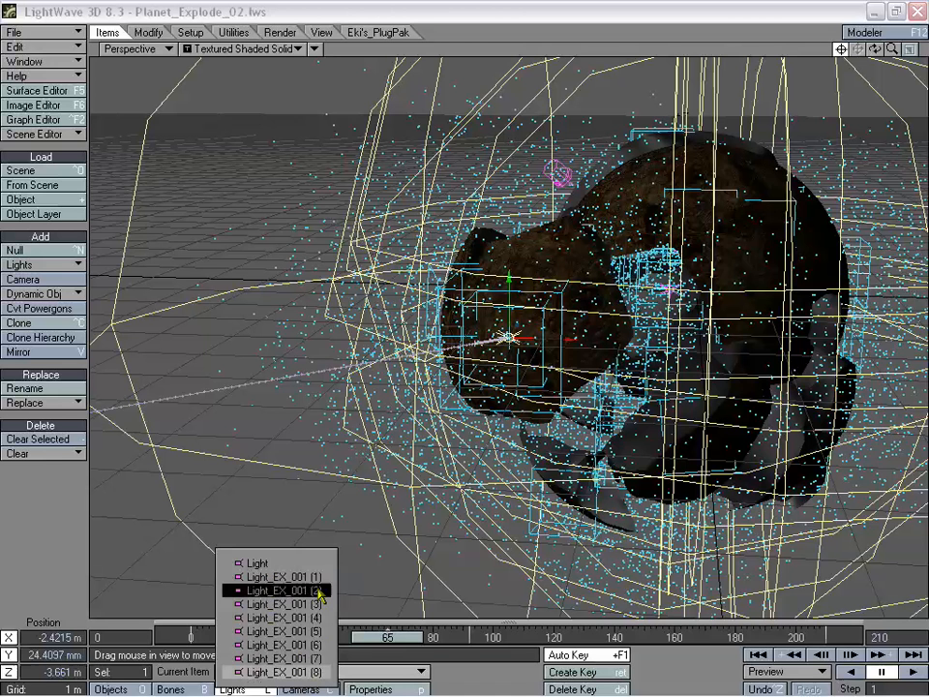
click(310, 671)
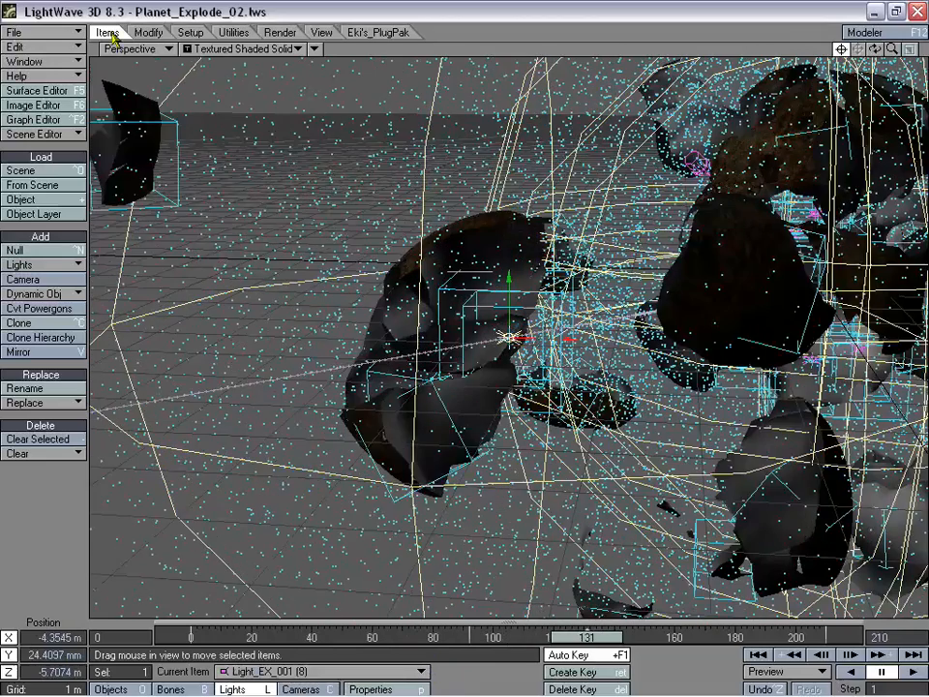
click(136, 48)
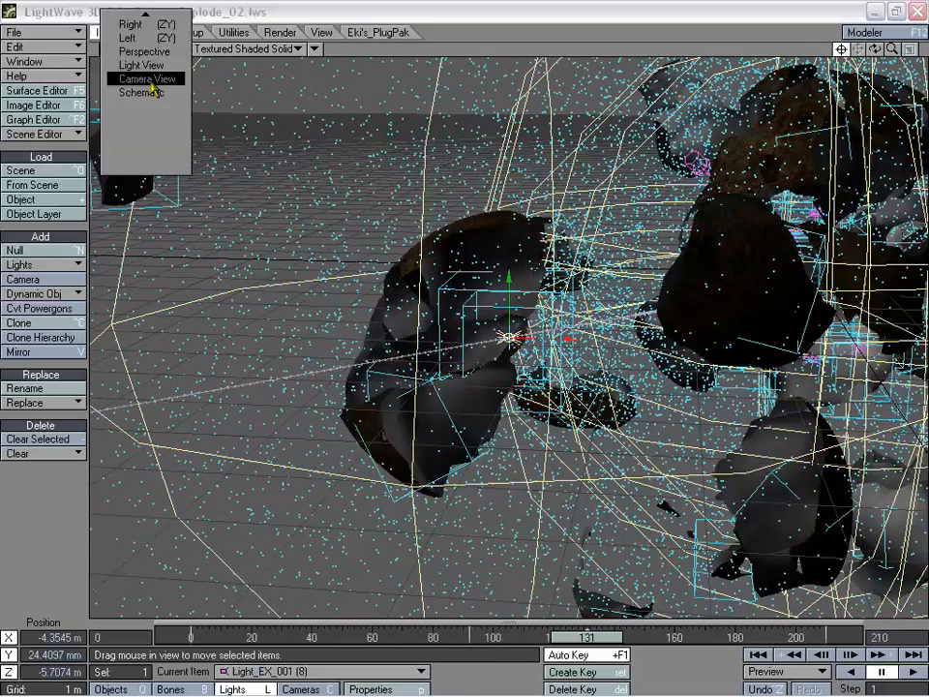
click(145, 77)
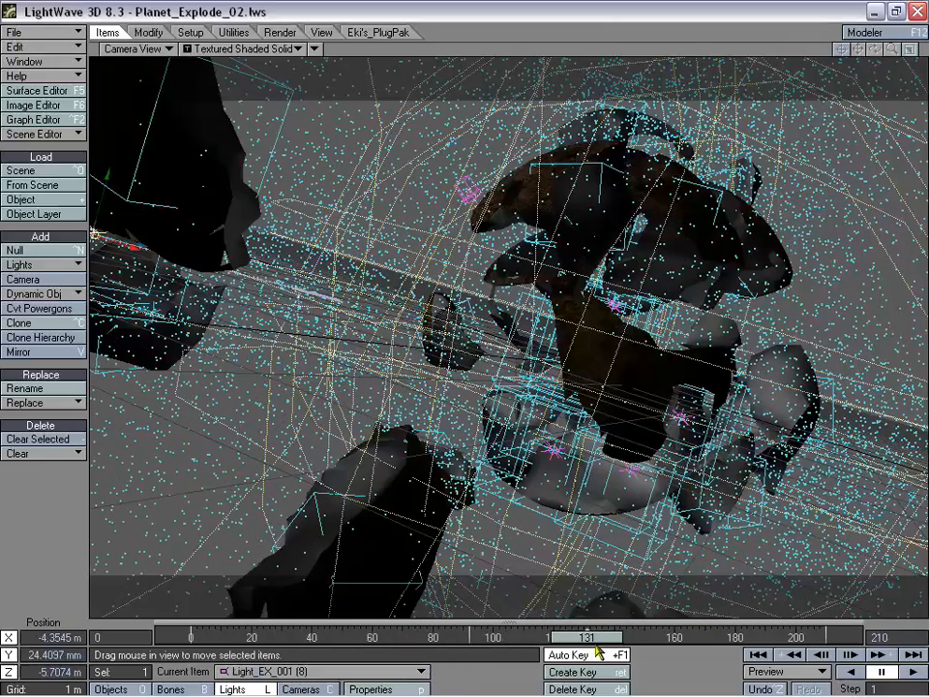
drag(586, 636, 191, 637)
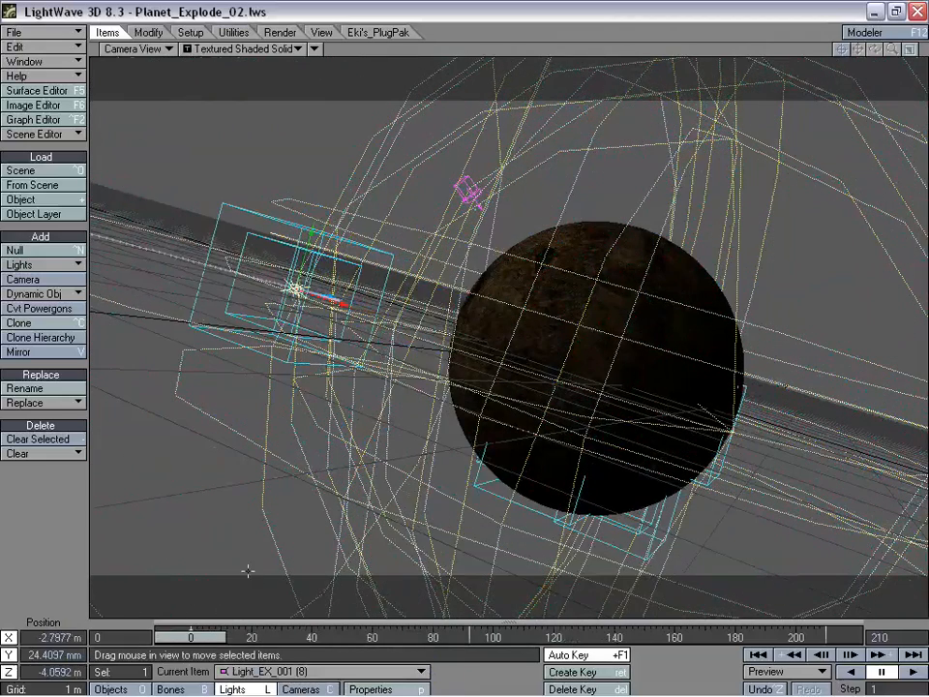
Make one clone of the Light_EX_001 (1) light.
click(300, 671)
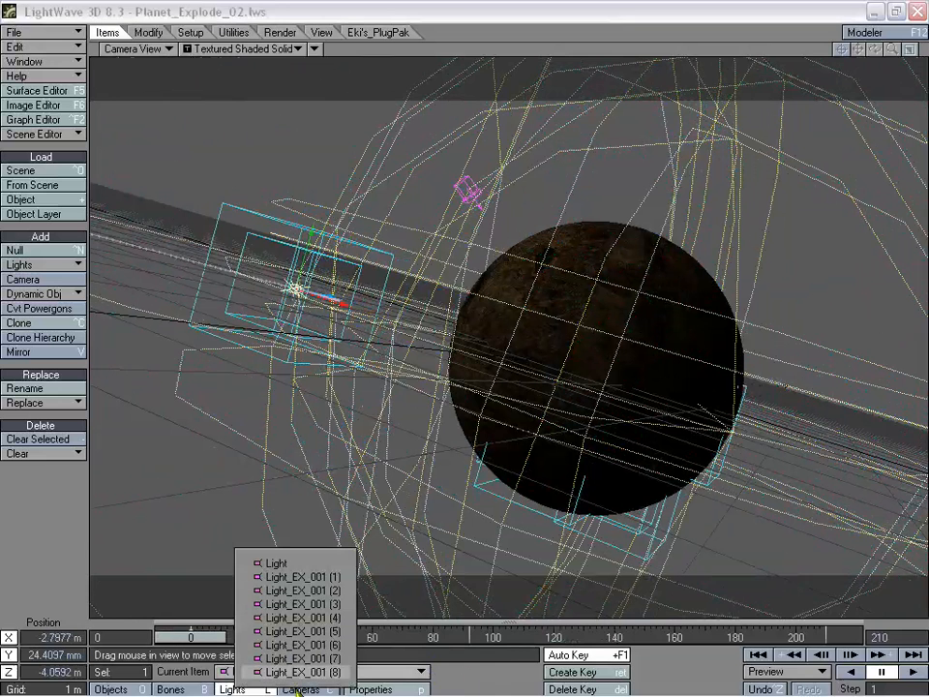
click(300, 577)
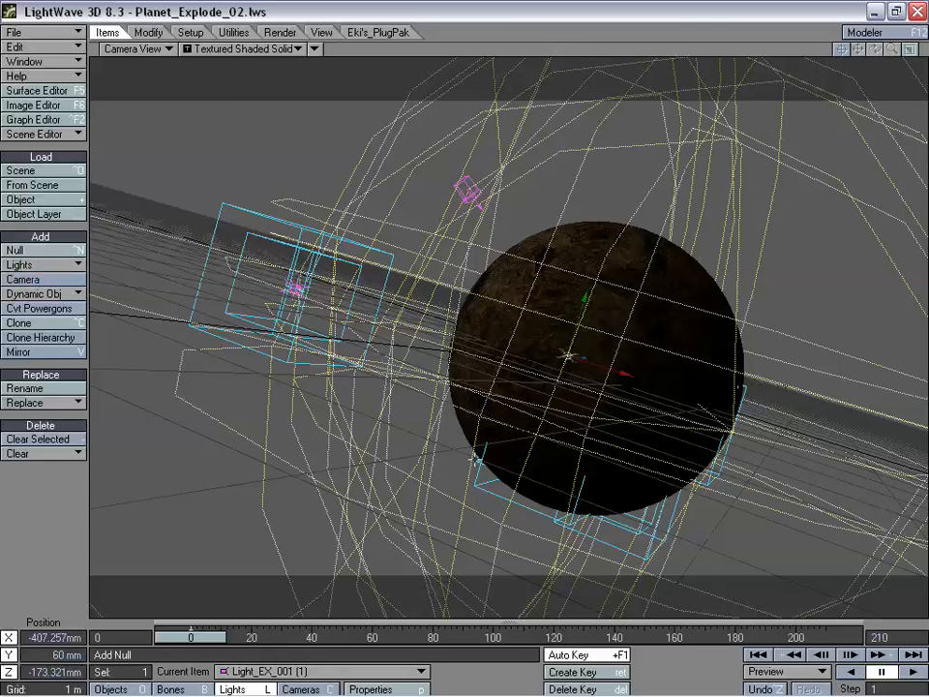
key(ctrl+c)
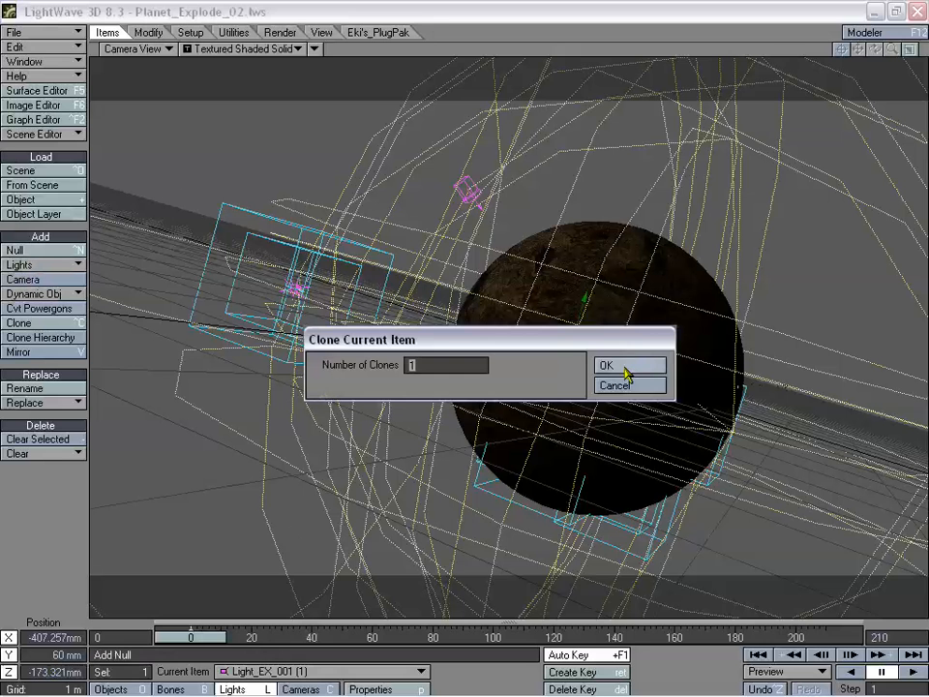
click(627, 366)
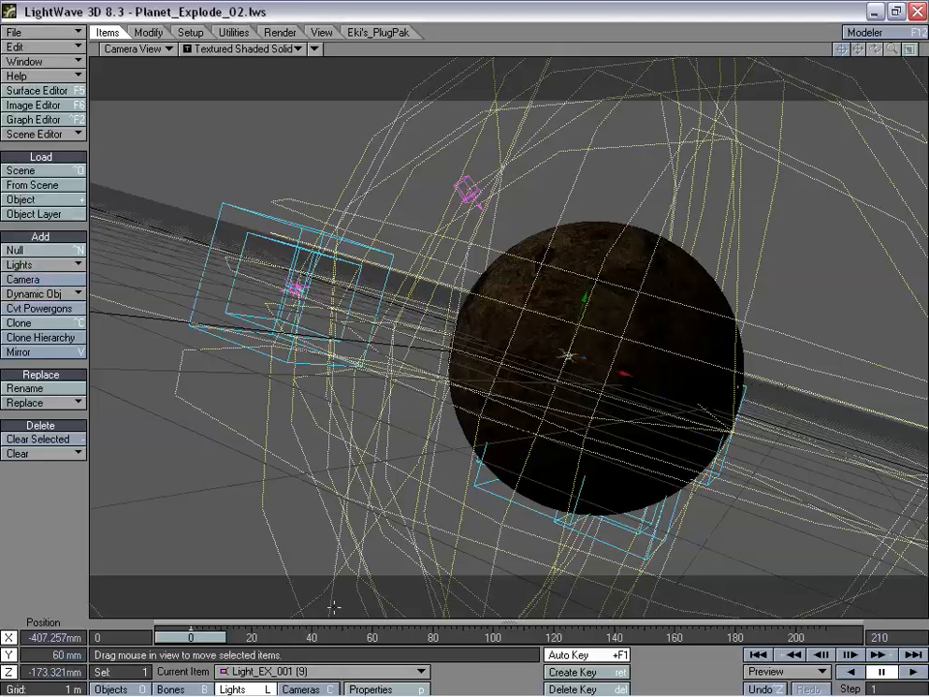
click(296, 672)
click(323, 671)
Show the Schematic view and move the cloned light's node into the empty space above the Light_EX_001 (1) node.
click(153, 50)
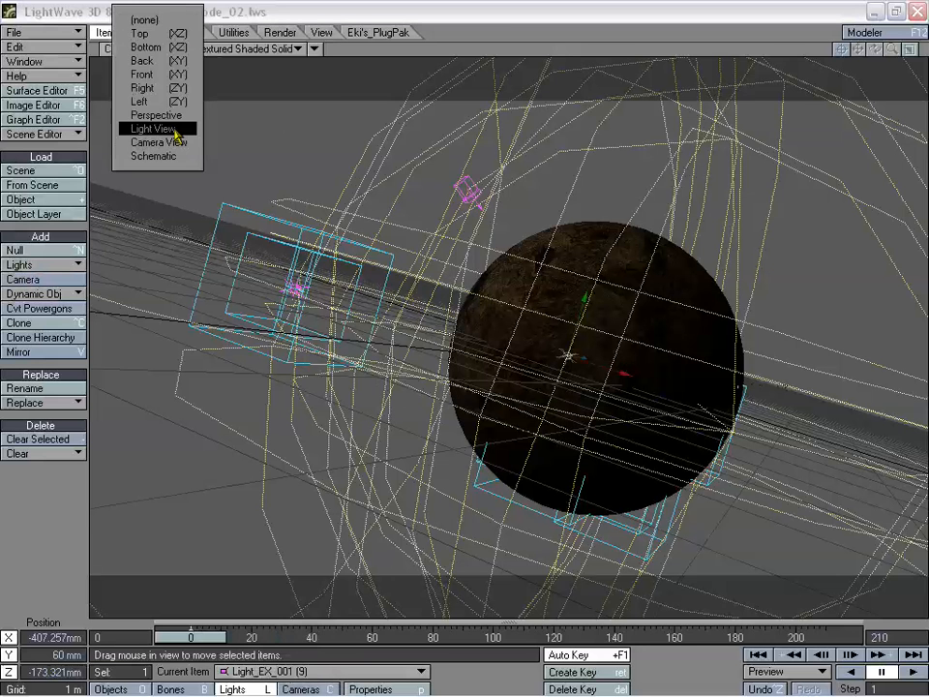
click(176, 155)
drag(530, 355, 659, 286)
mouse_move(348, 408)
mouse_down()
mouse_move(362, 341)
mouse_move(363, 399)
mouse_up()
click(317, 402)
drag(505, 341, 533, 321)
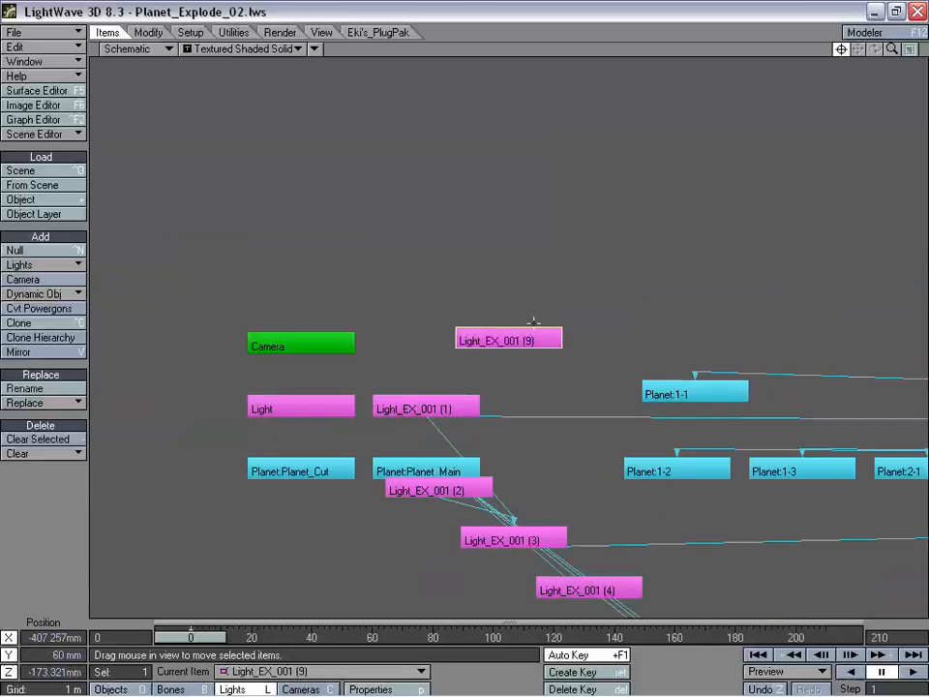
Rename the cloned light Light_EX_Full and place its node above the Camera node.
right_click(503, 341)
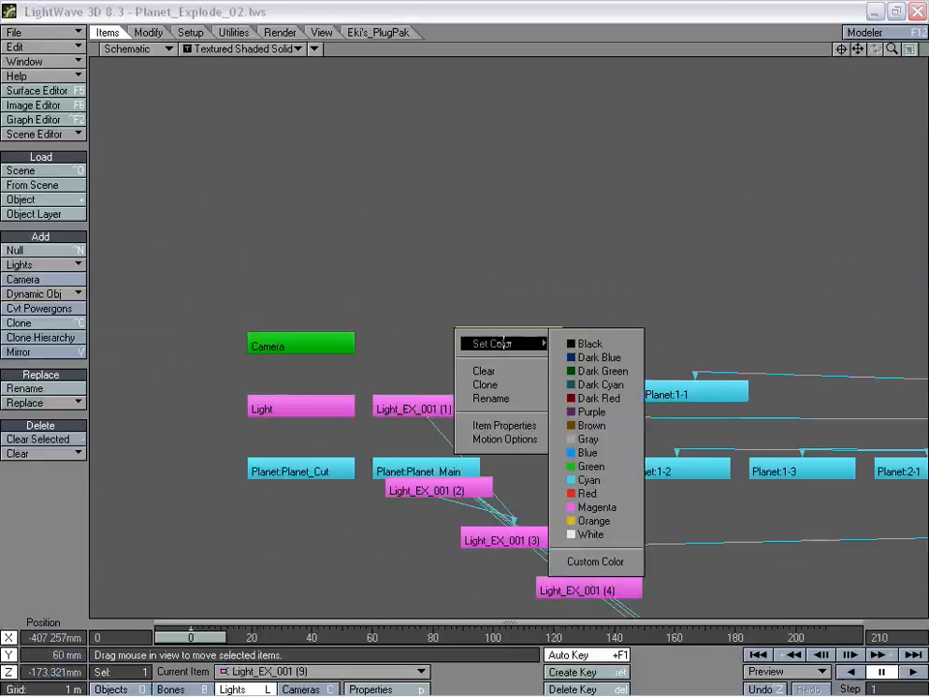
click(496, 398)
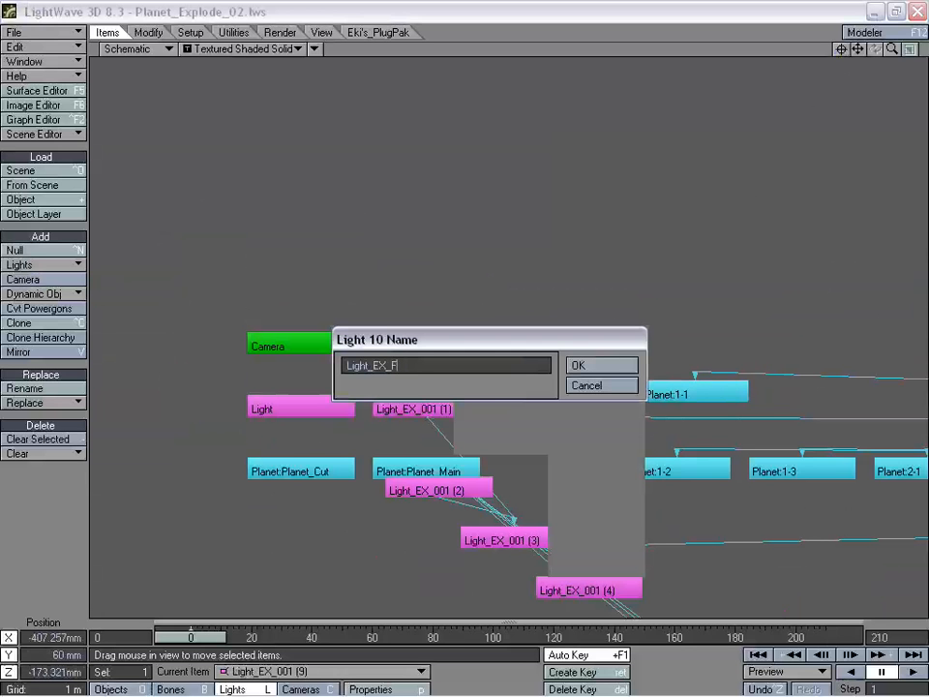
text(Light_EX_Full)
key(Return)
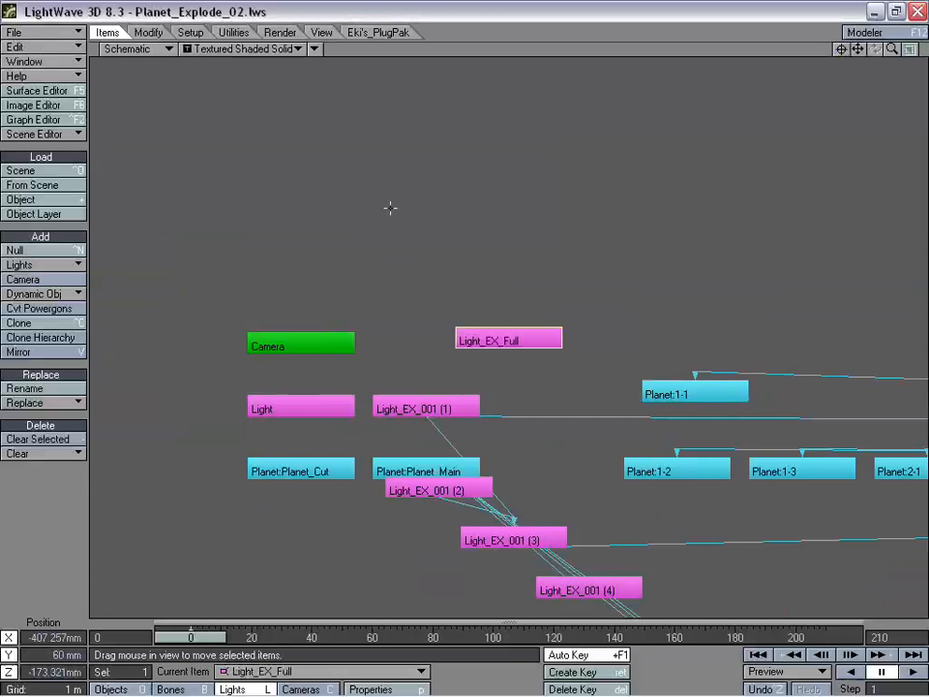
drag(517, 371, 407, 245)
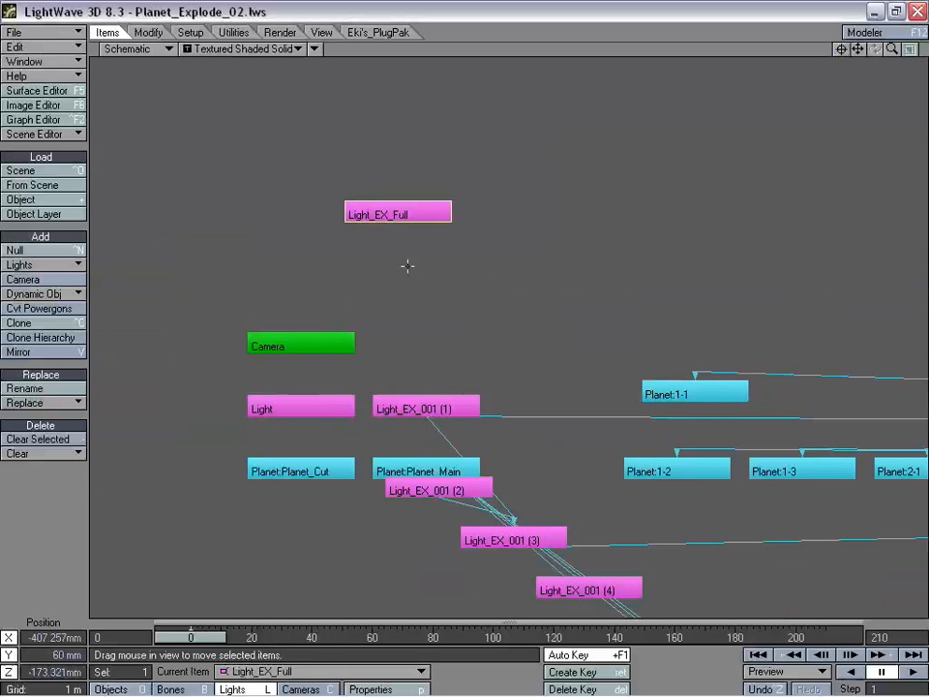
Return to Camera View and parent Light_EX_Full to Light_EX_001 (1) in its Motion Options.
click(160, 55)
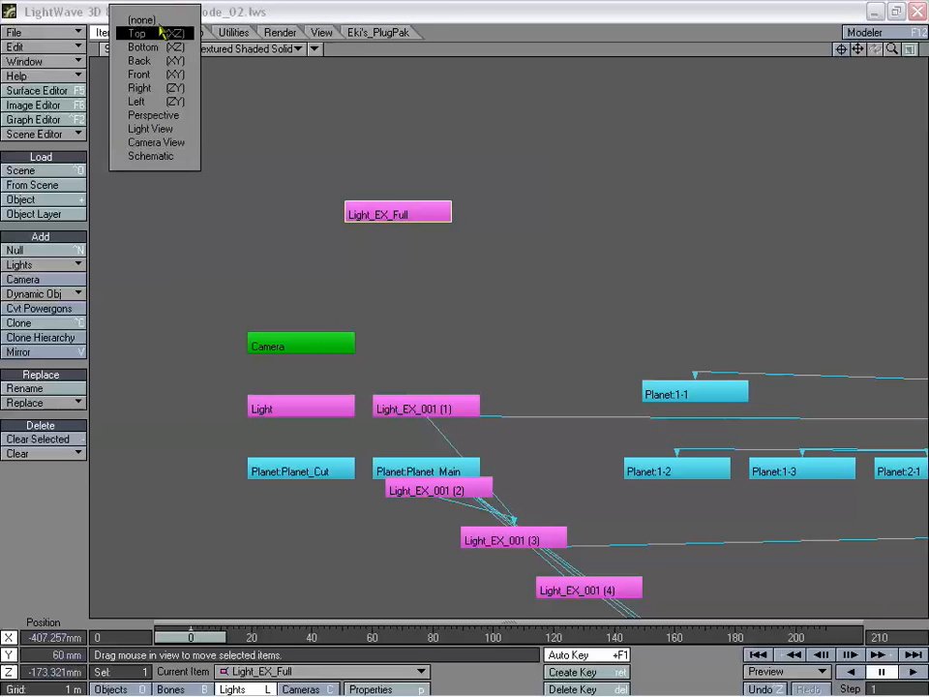
click(404, 206)
click(159, 48)
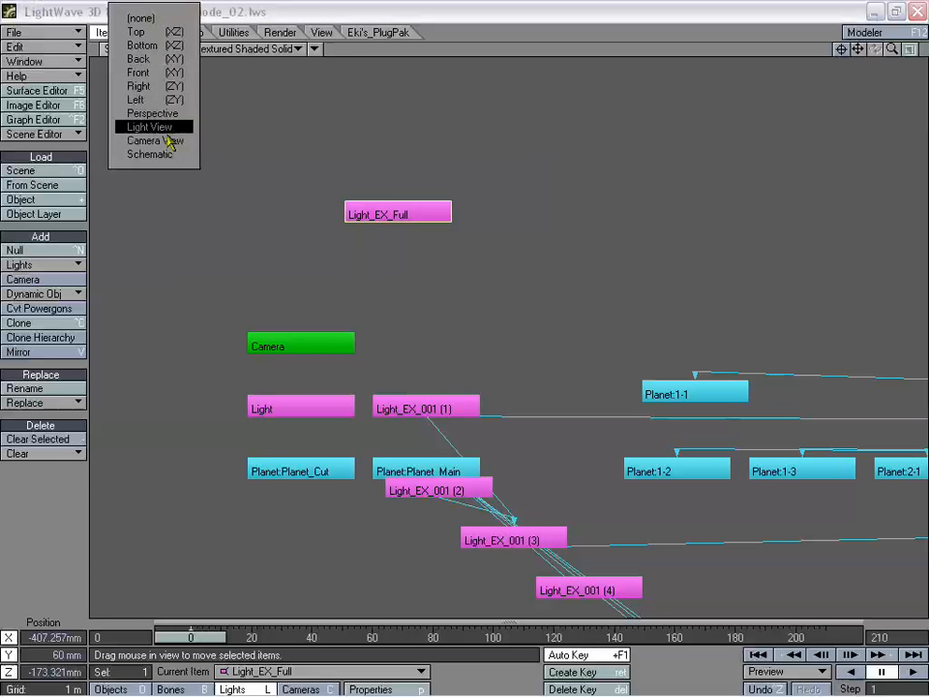
click(169, 142)
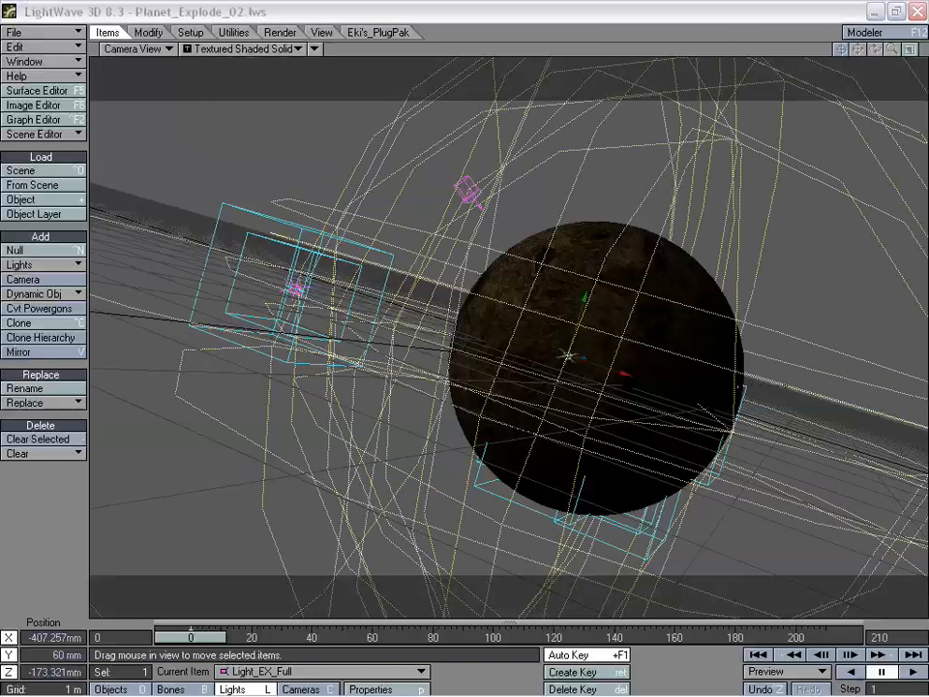
key(m)
drag(791, 289, 499, 167)
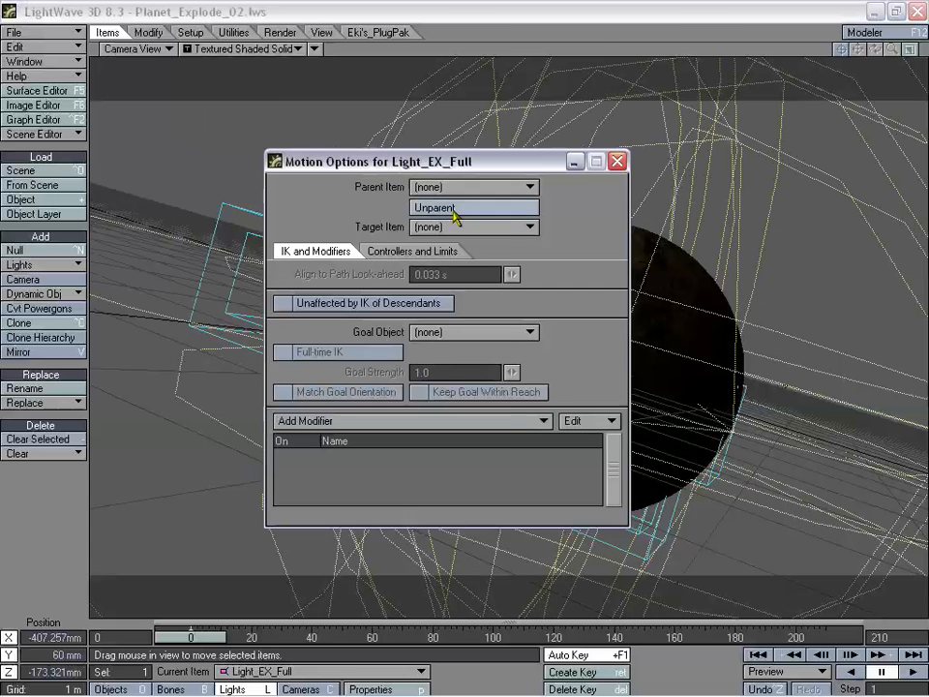
click(435, 189)
mouse_move(460, 625)
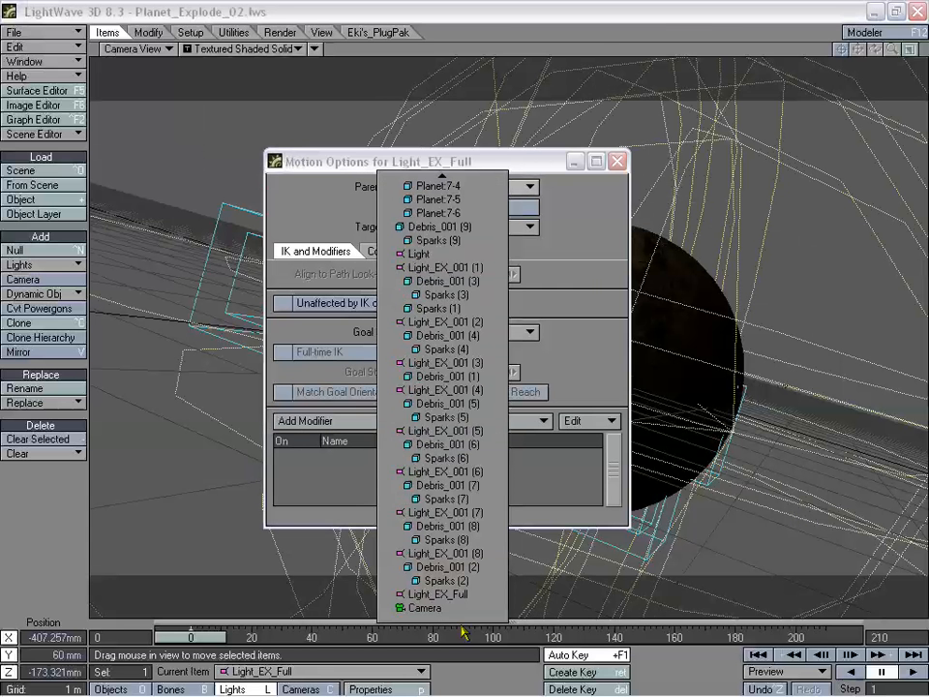
click(476, 268)
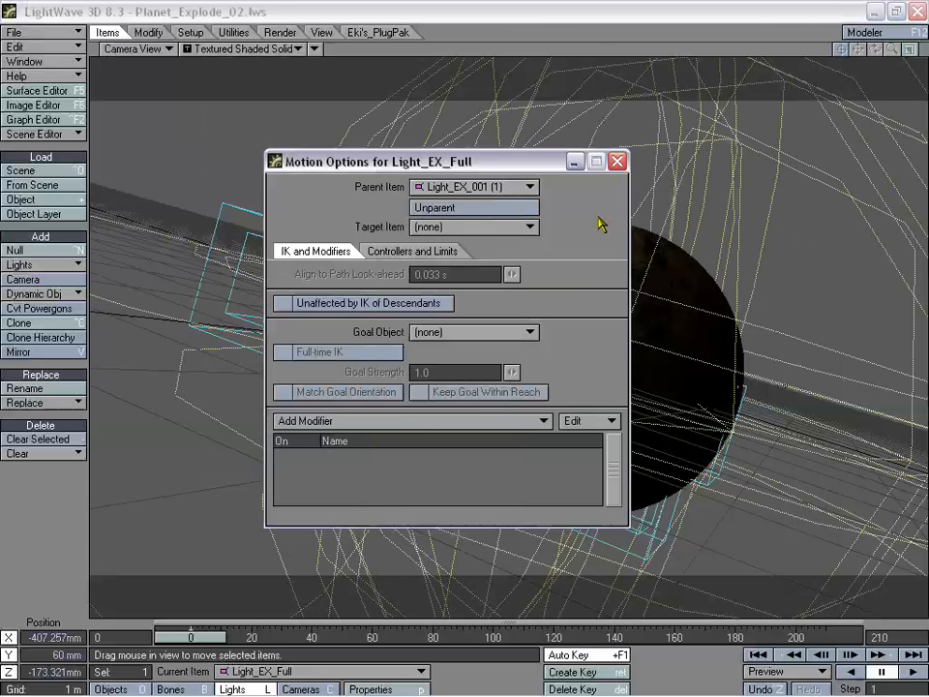
click(617, 161)
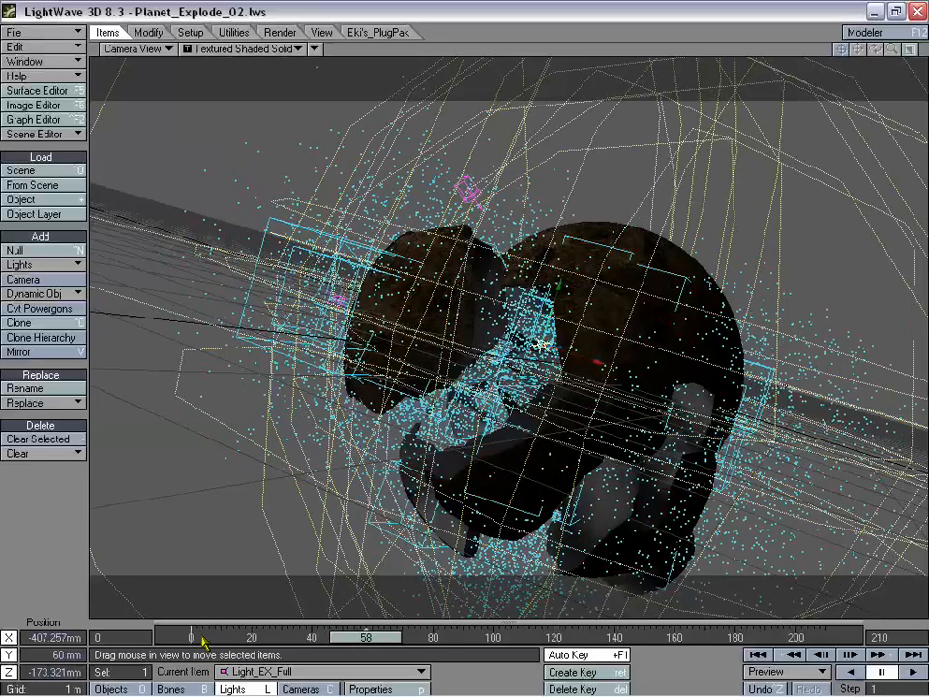
Turn off Affect Specular, Affect OpenGL and Affect Diffuse in the Light_EX_Full light properties.
key(p)
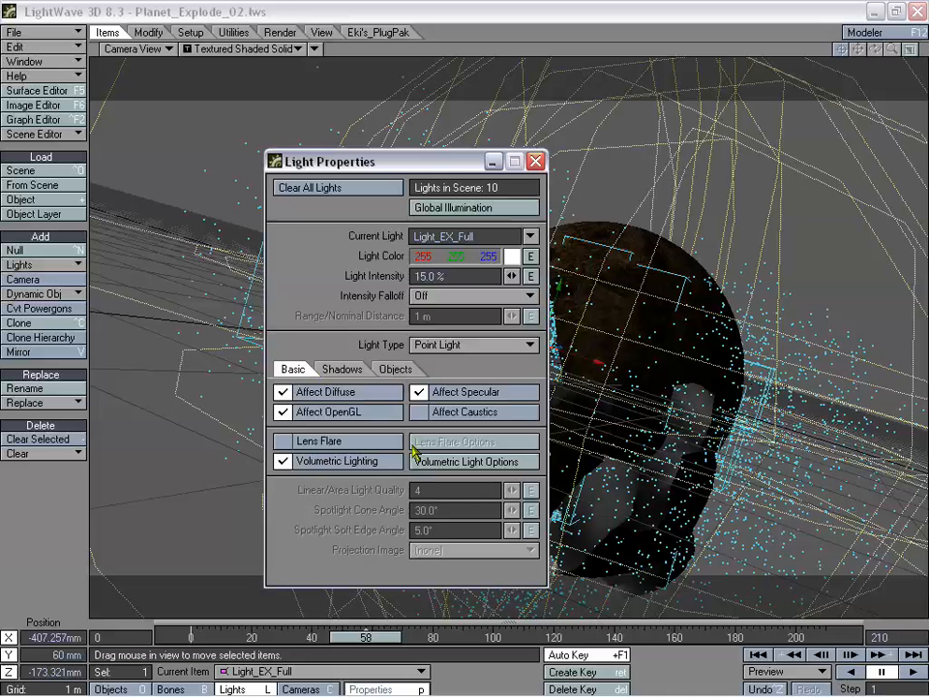
click(331, 369)
click(295, 372)
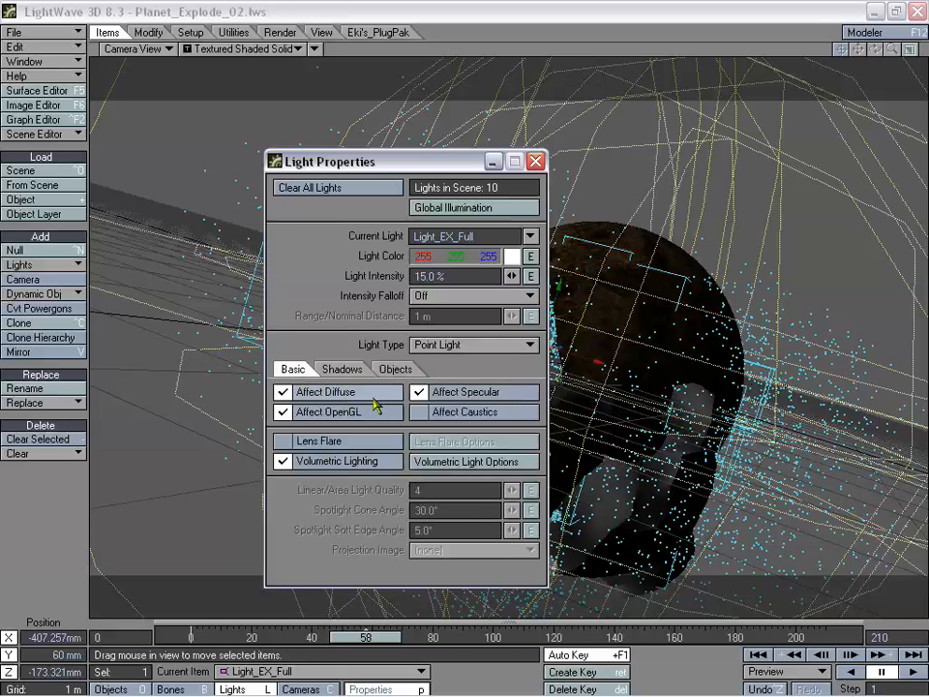
click(474, 394)
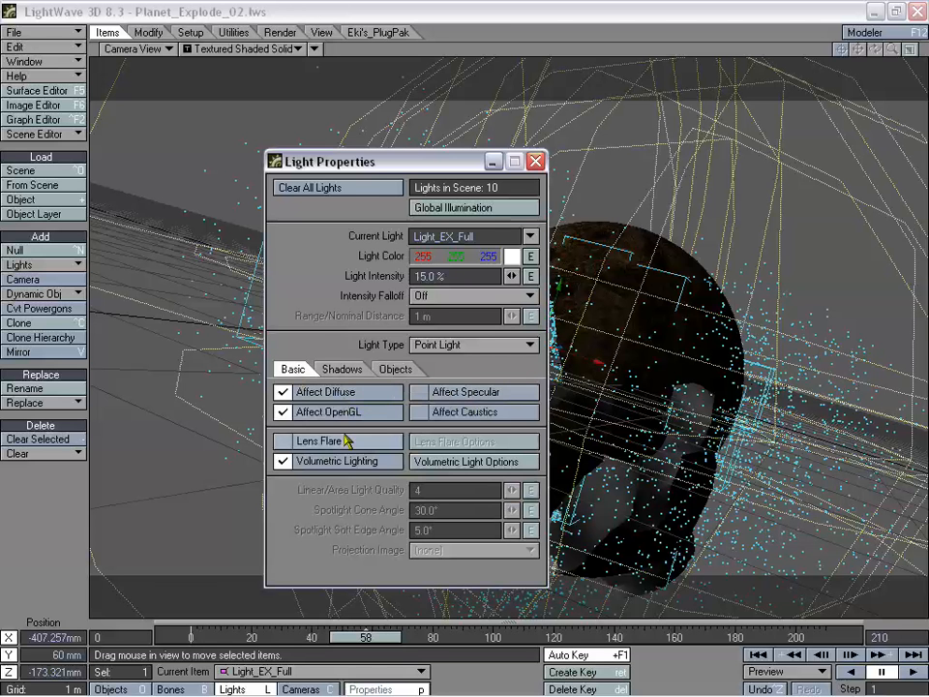
click(355, 410)
click(354, 398)
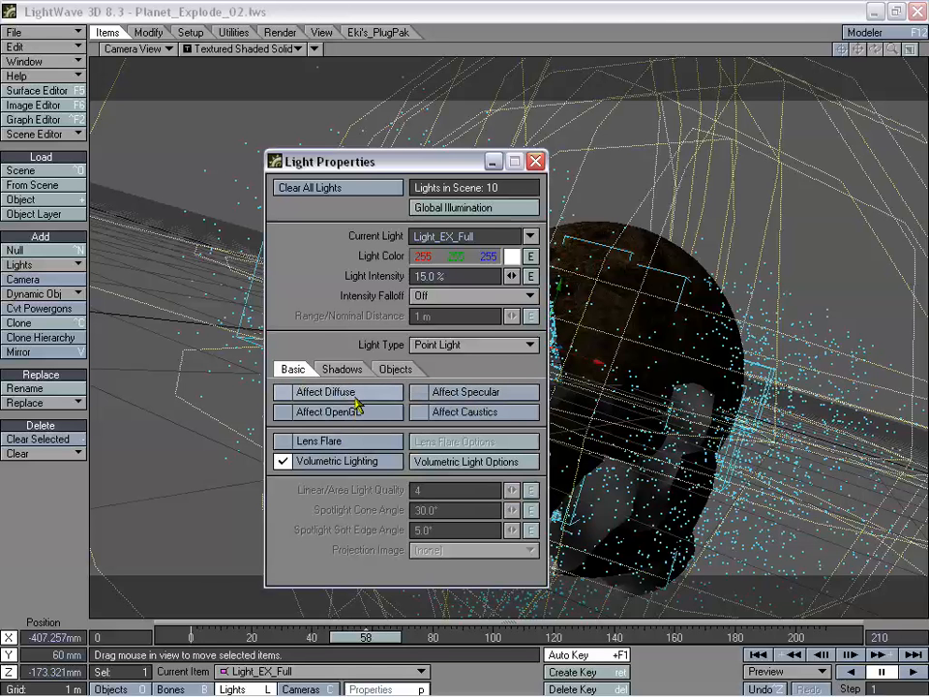
Set the Light_EX_Full shadow type to Off, and move the Light Properties window clear of the planet.
click(341, 369)
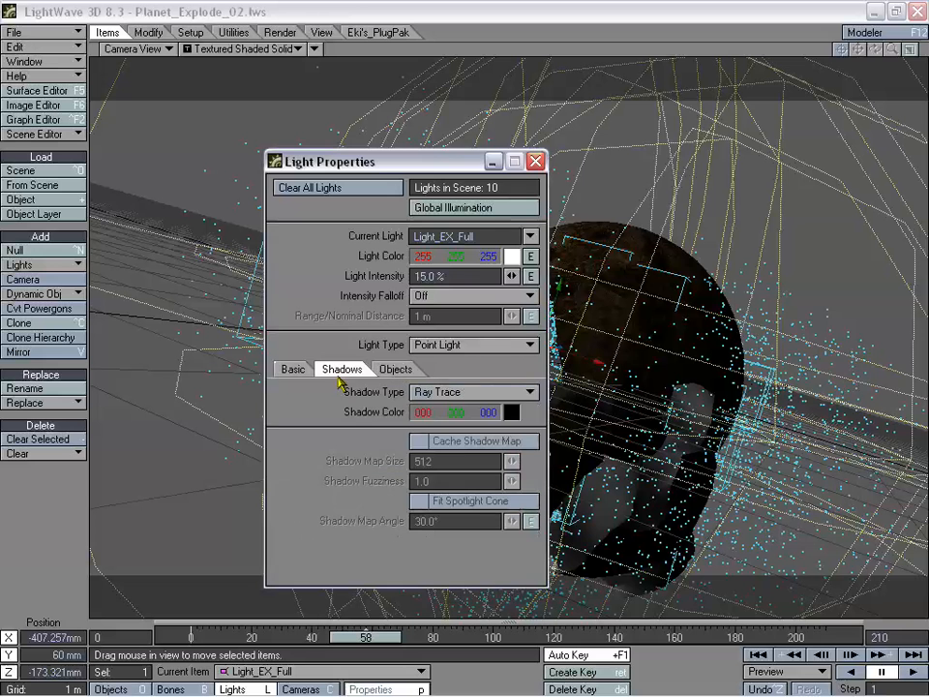
click(460, 391)
click(437, 375)
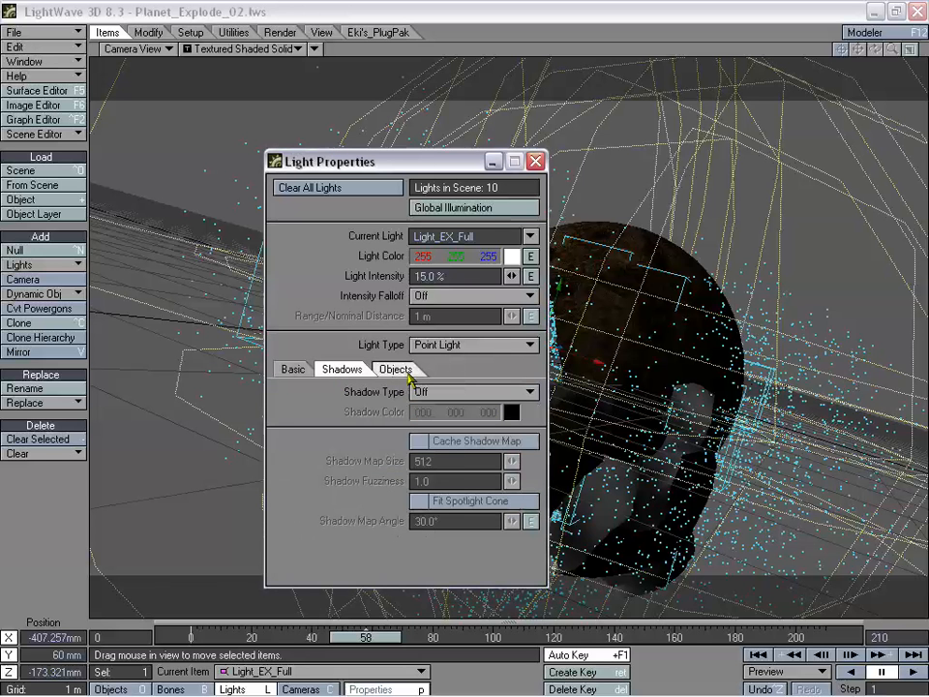
click(405, 372)
click(340, 369)
click(292, 368)
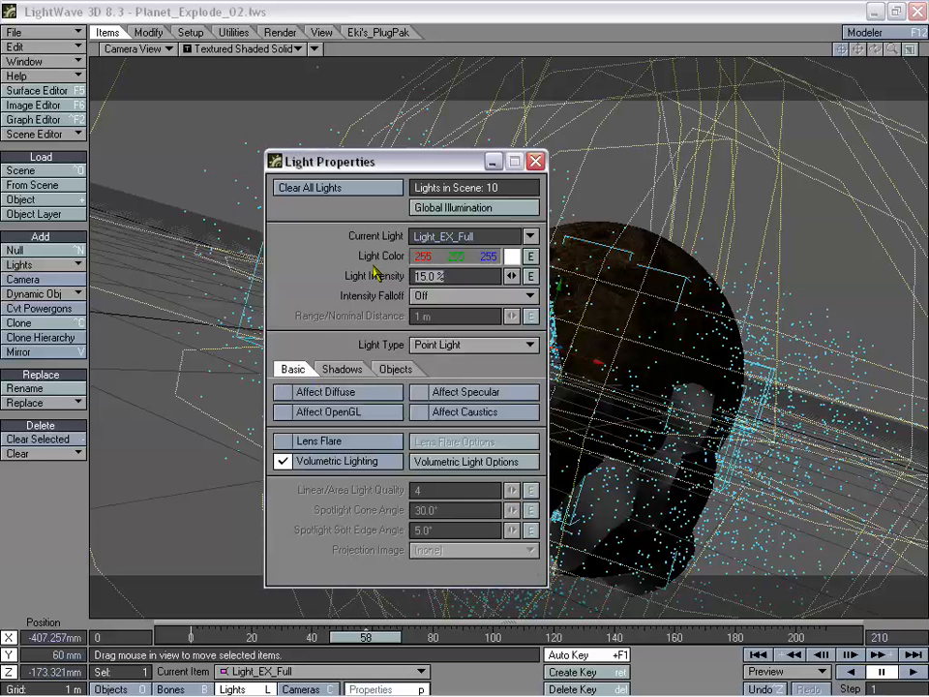
drag(334, 167, 178, 159)
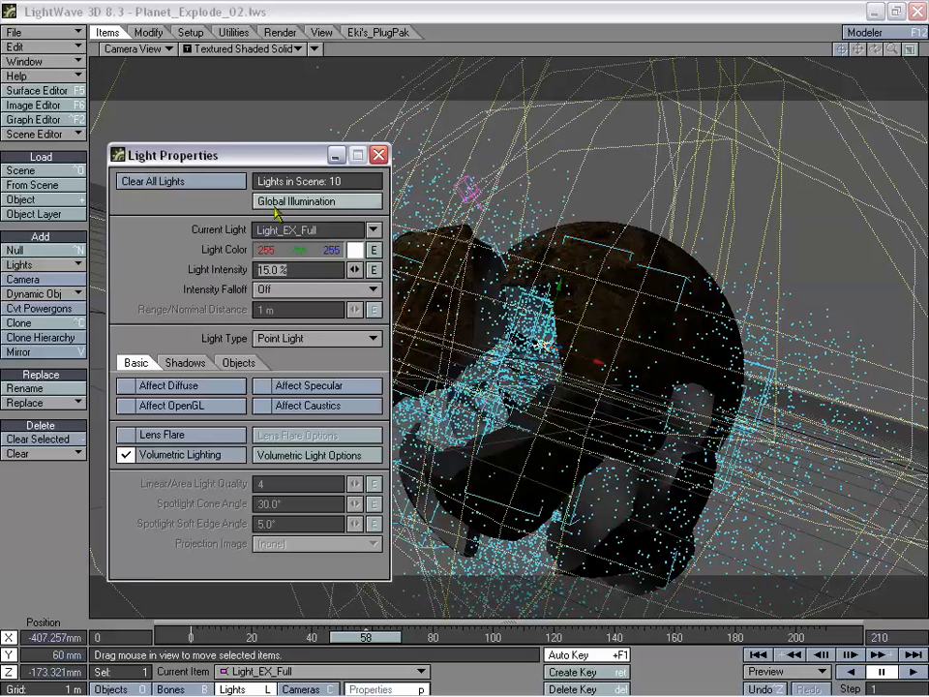
click(399, 13)
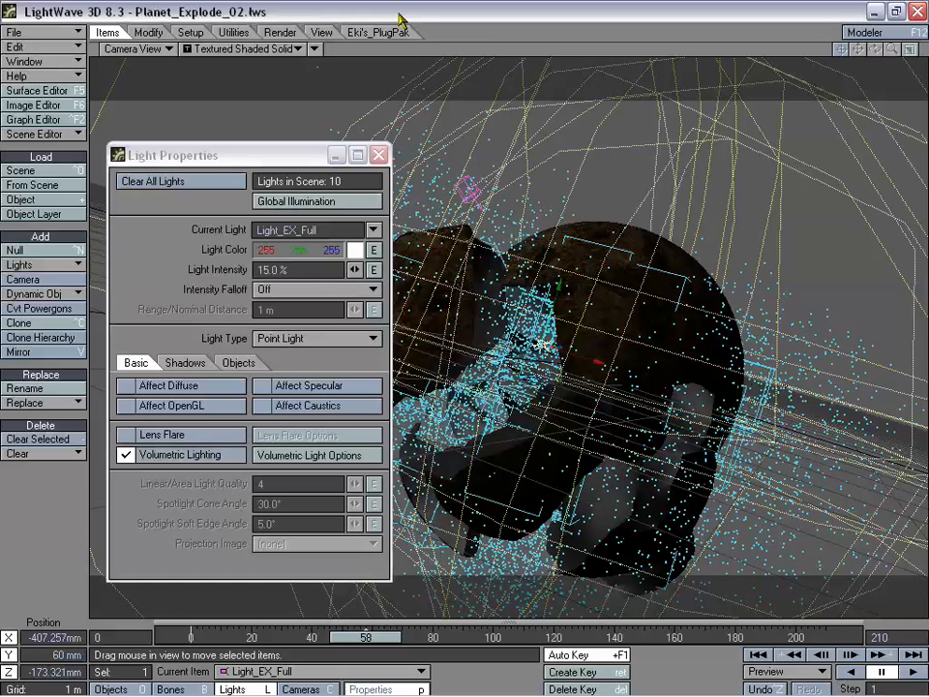
Open VIPER, set it to Object Preview, and render a preview with Light_EX_Full's volumetric options open.
key(F7)
drag(379, 93, 694, 82)
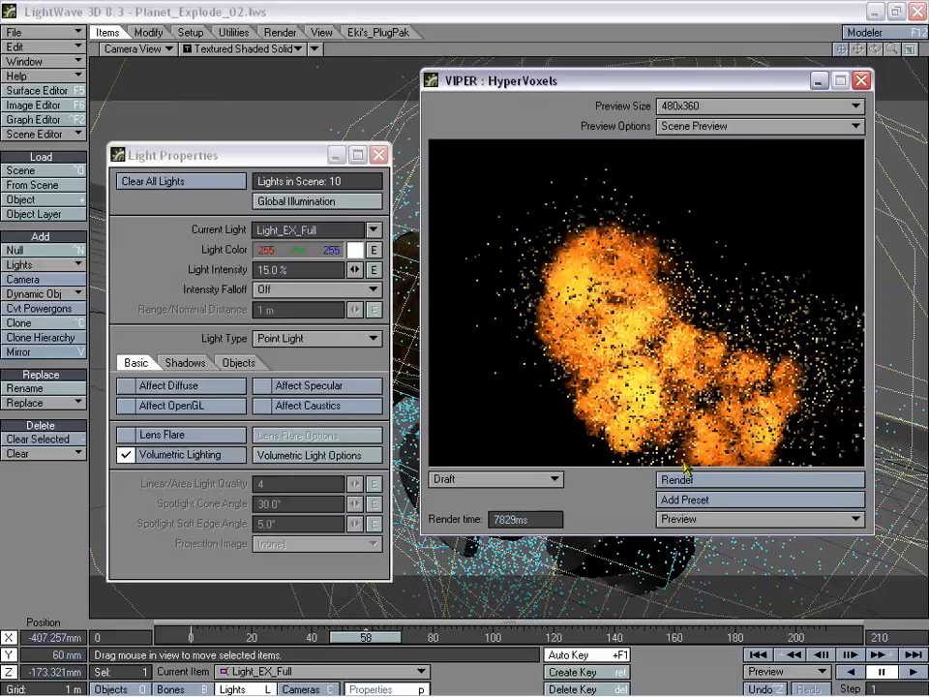
click(678, 480)
click(735, 125)
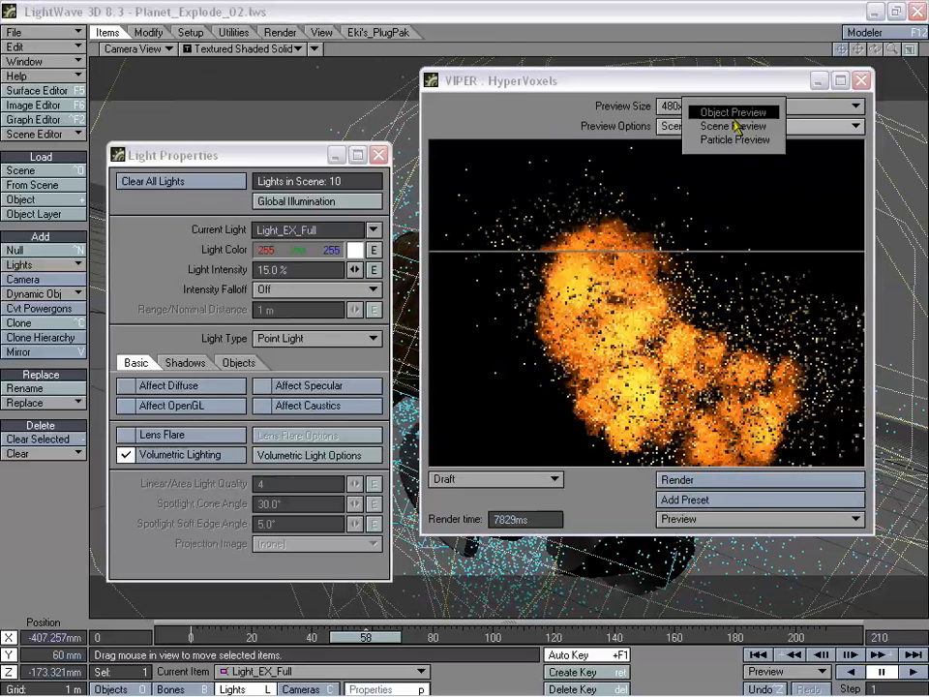
click(735, 109)
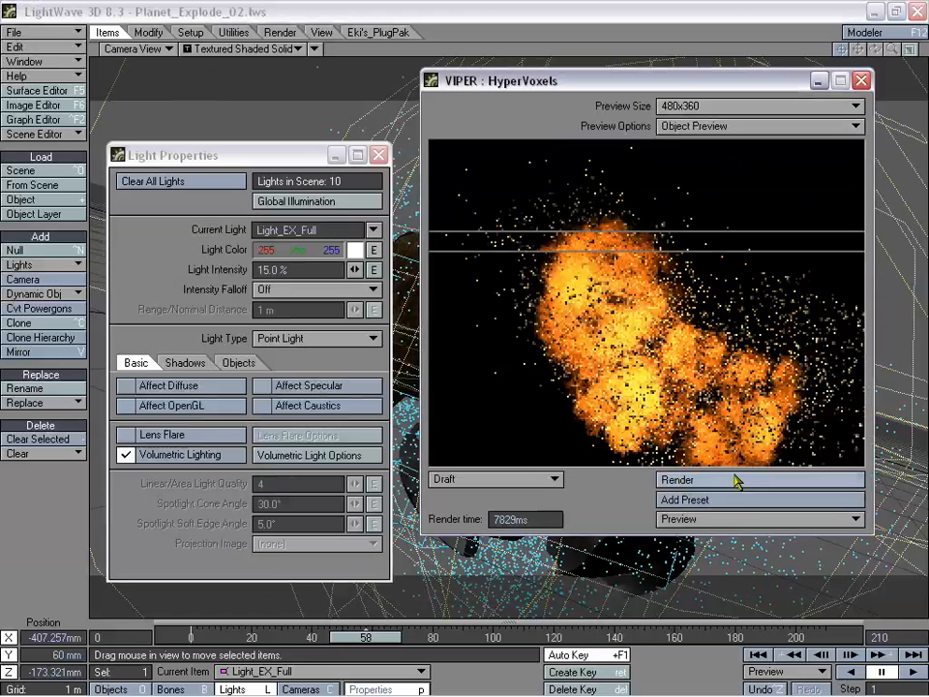
click(308, 455)
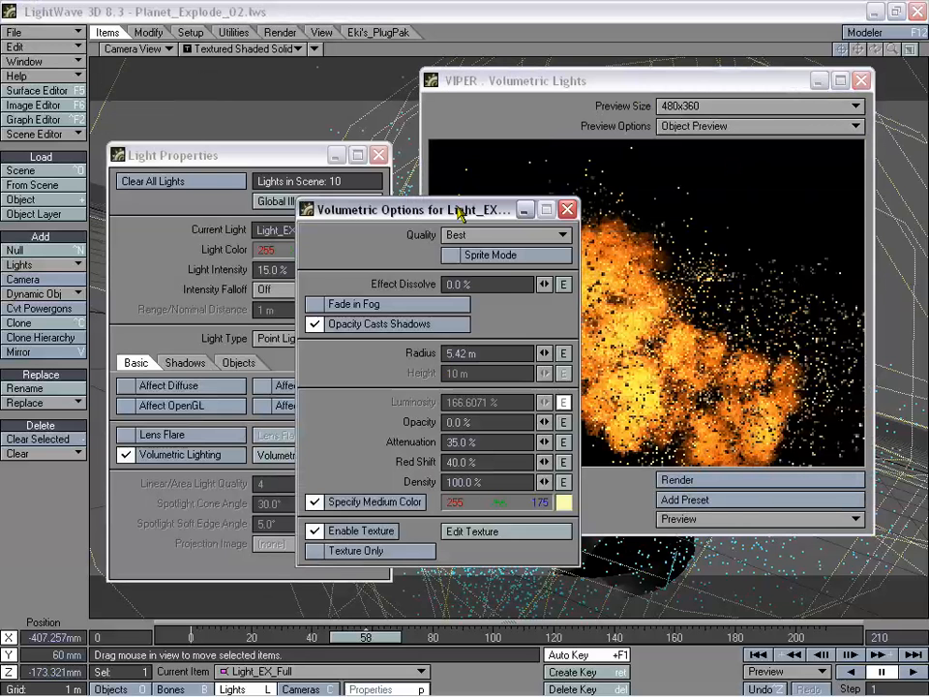
drag(368, 227, 249, 194)
click(711, 486)
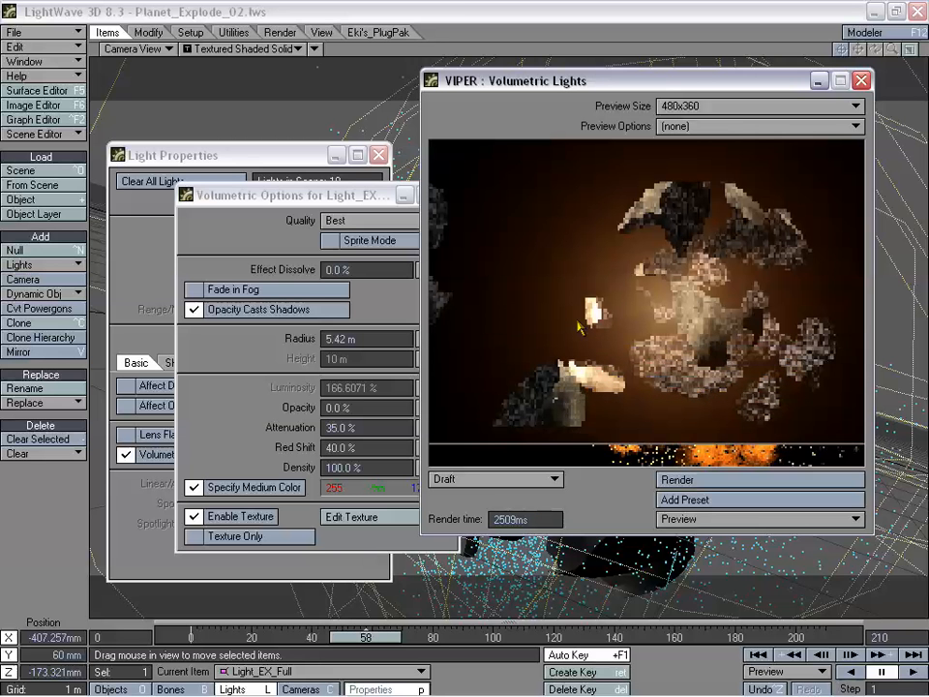
Open the luminosity envelope in Light_EX_Full's volumetric options, and remove it so luminosity uses a plain value.
drag(363, 204, 465, 223)
click(546, 405)
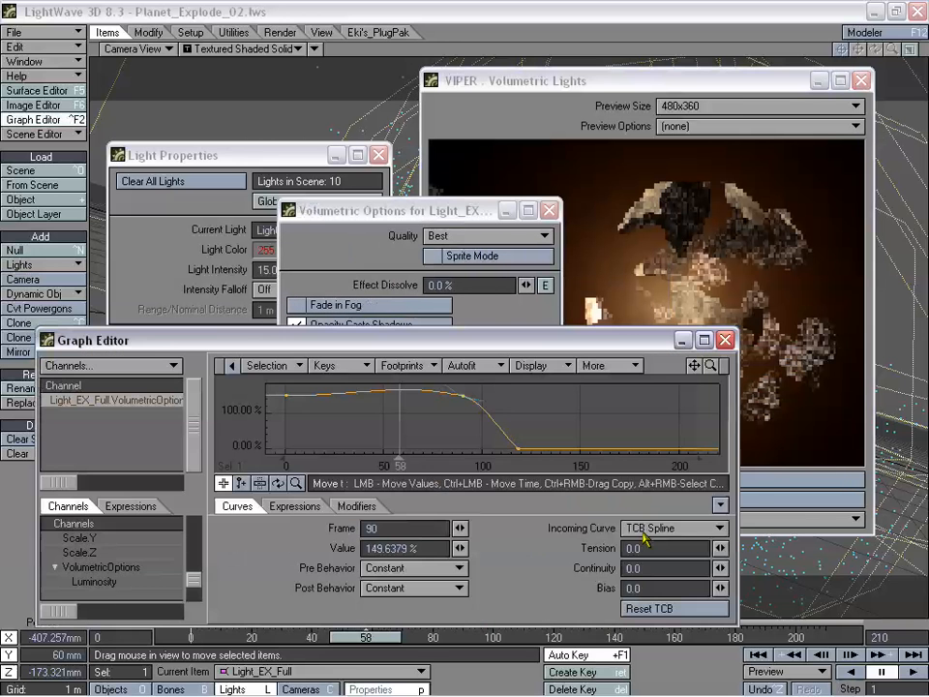
click(723, 339)
click(547, 403)
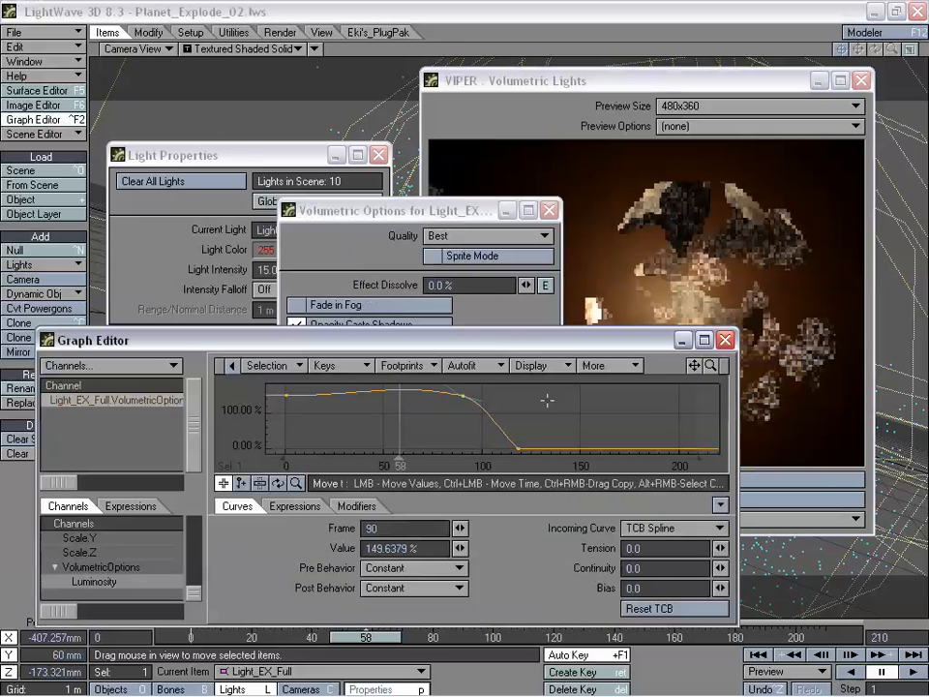
click(724, 339)
click(547, 403)
click(725, 339)
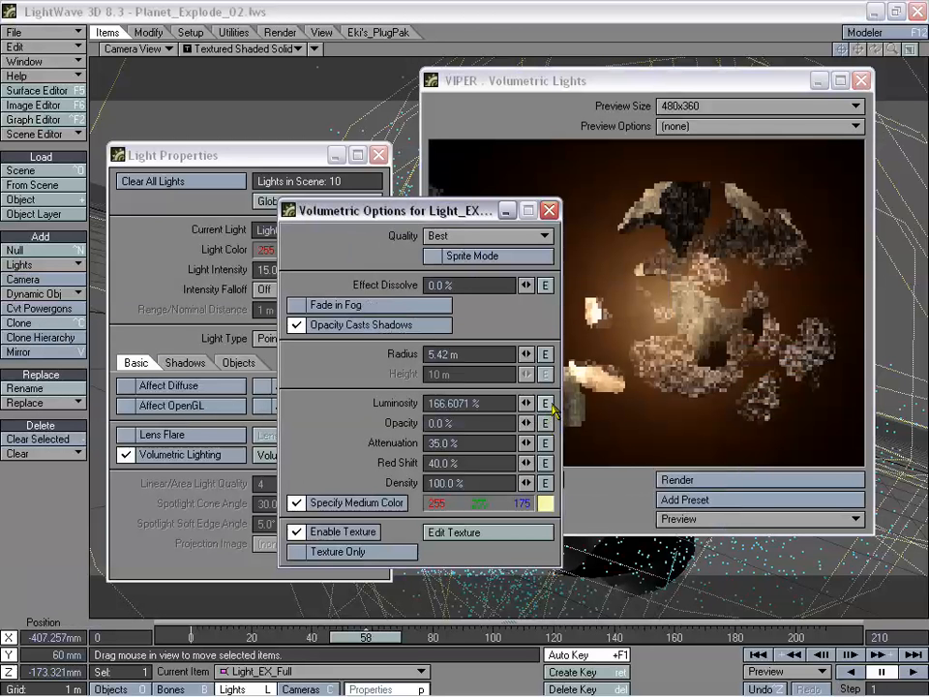
click(547, 404)
click(724, 339)
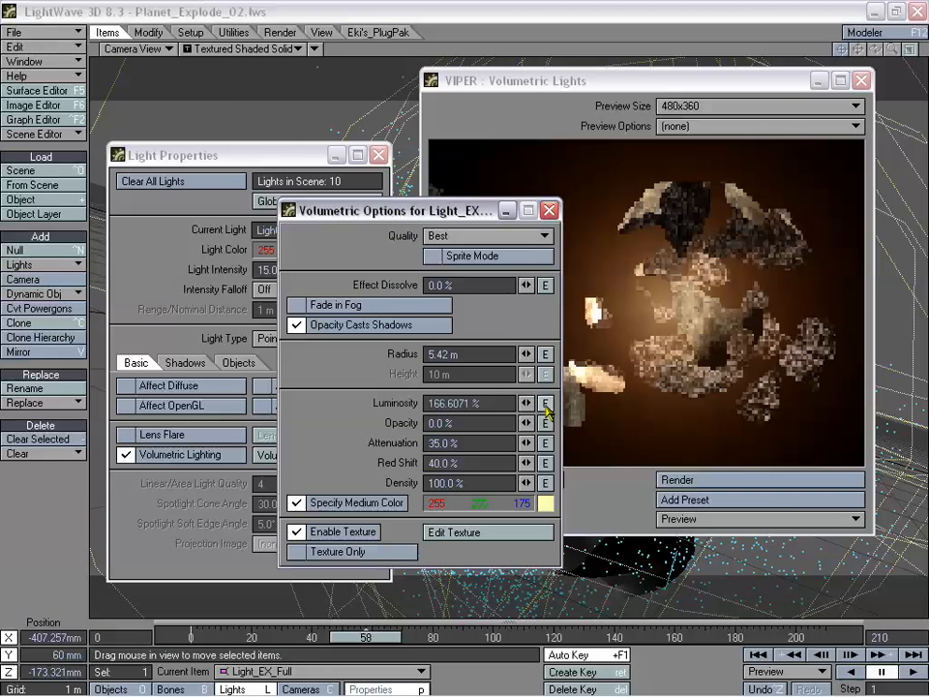
Re-render the VIPER preview of the volumetric light, and try a 320x240 preview size before returning to 480x360.
drag(435, 210, 283, 192)
click(687, 477)
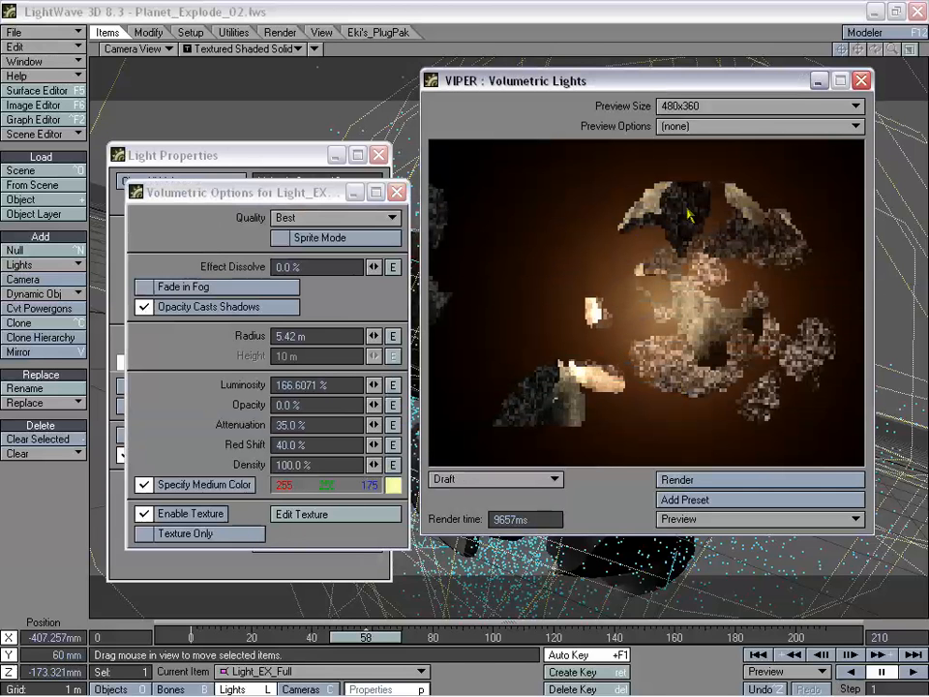
drag(616, 82, 642, 83)
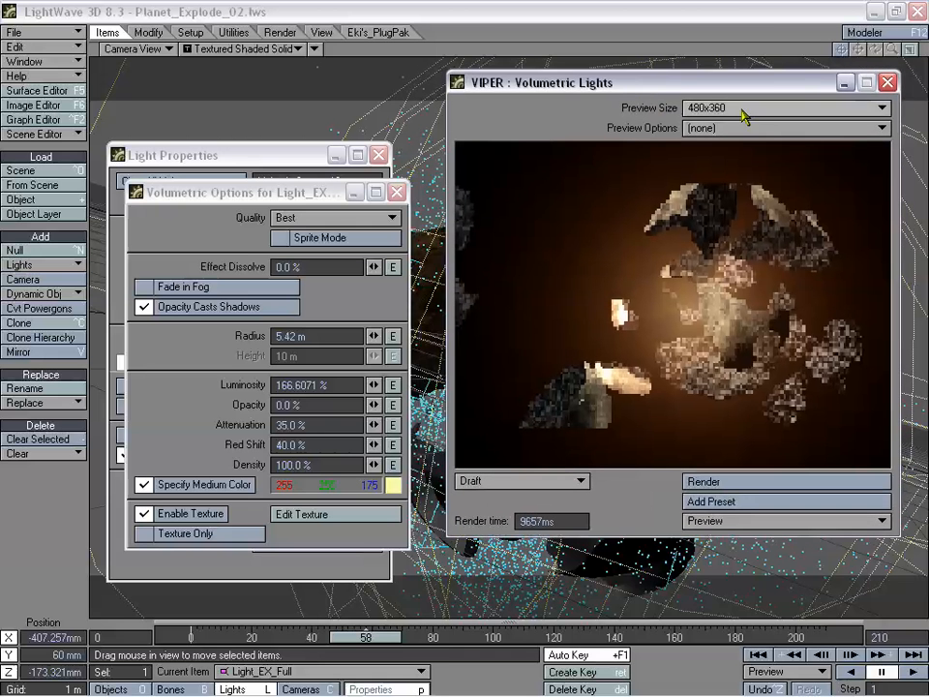
click(738, 107)
click(736, 91)
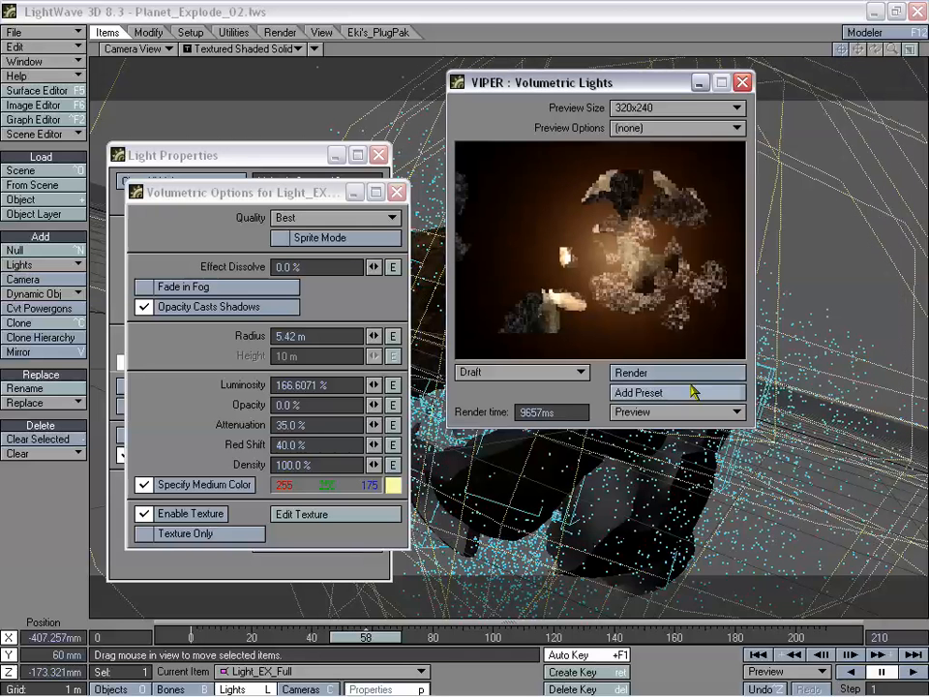
click(676, 107)
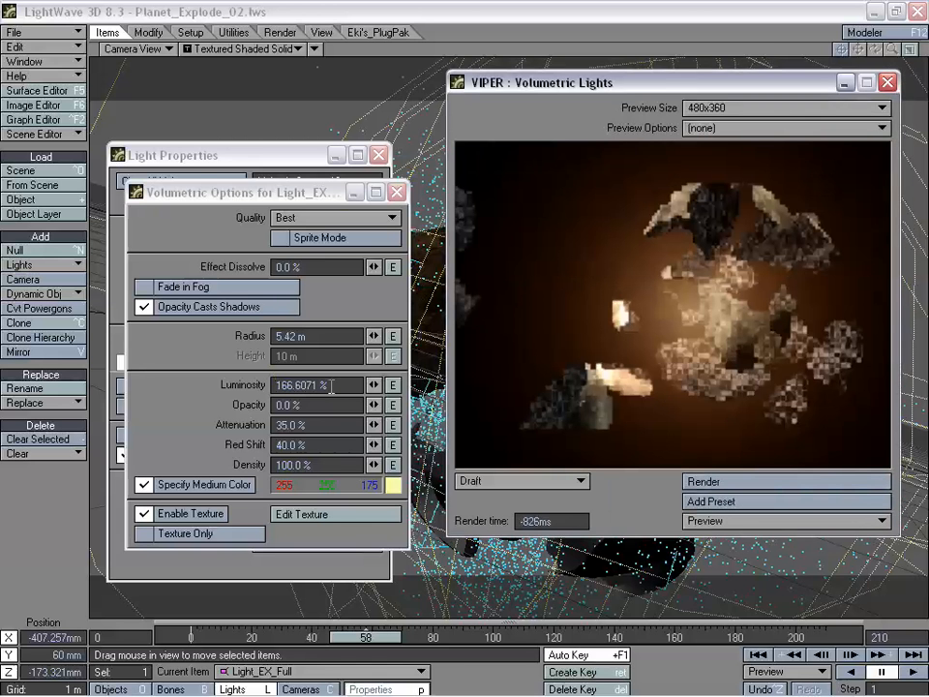
Set the volumetric luminosity of Light_EX_Full to 200% and turn off Opacity Casts Shadows.
click(331, 385)
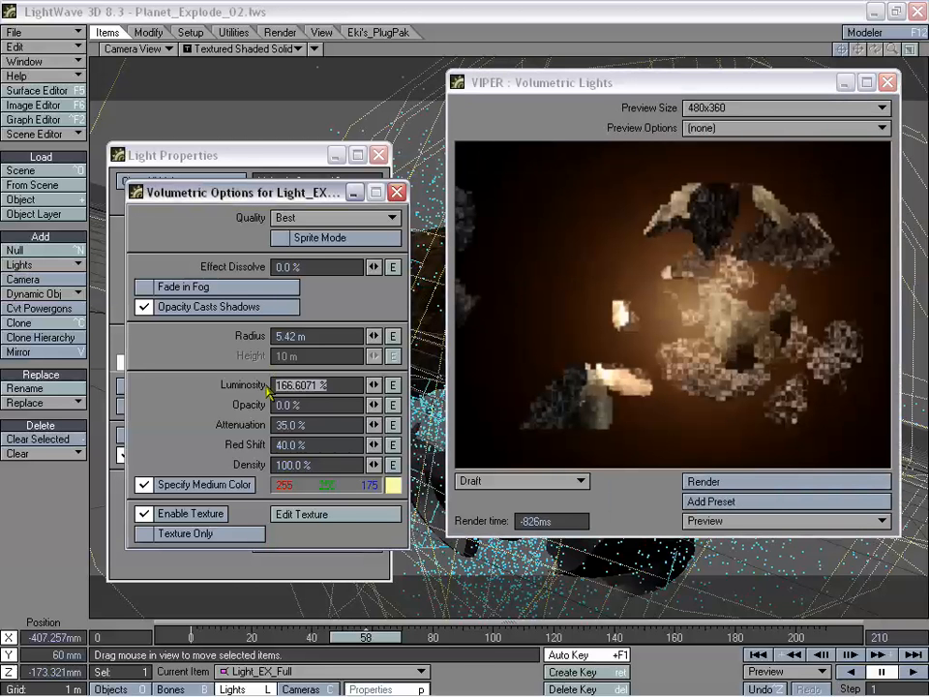
text(200)
key(Return)
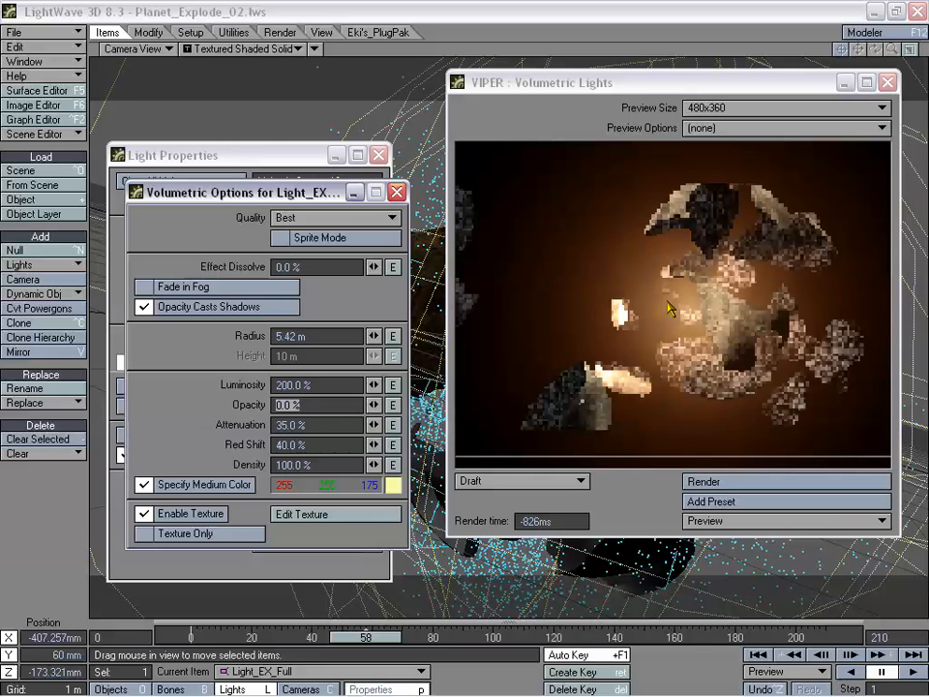
click(251, 306)
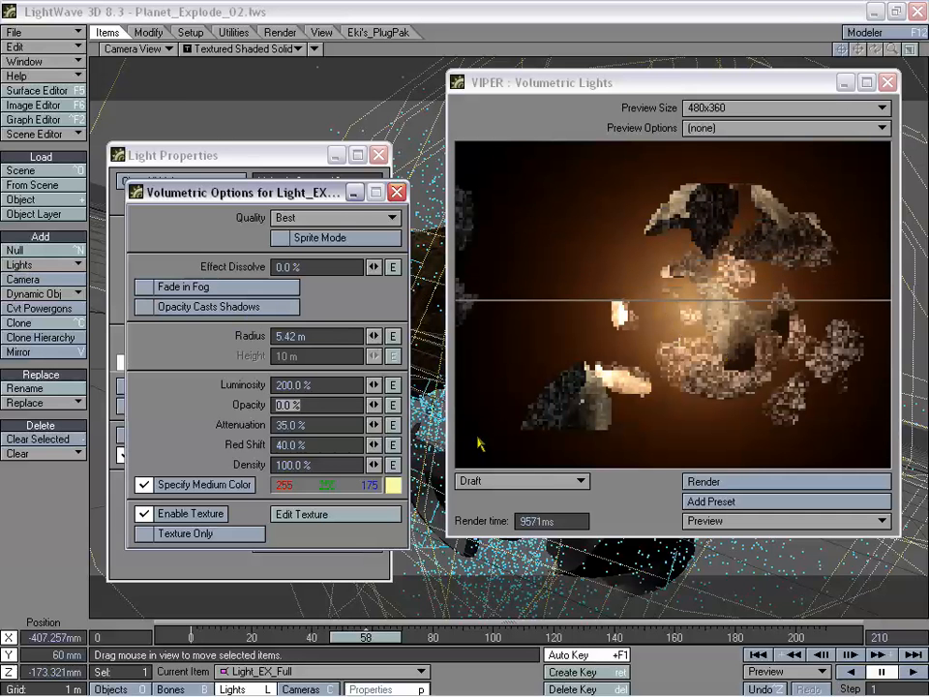
Set the volumetric quality to Low and reduce the attenuation to 27.5%.
click(311, 225)
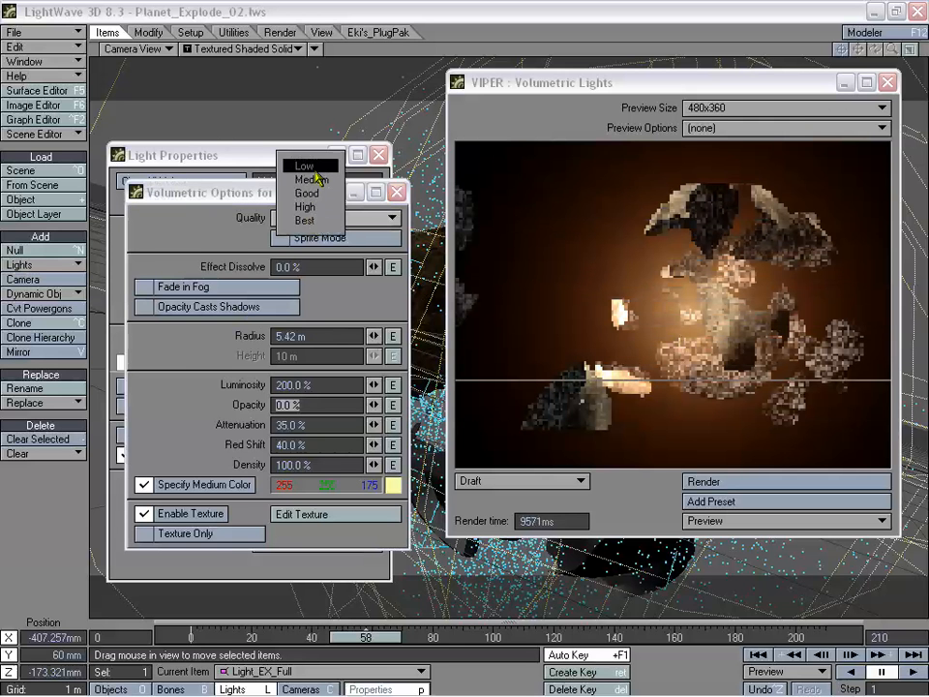
click(305, 165)
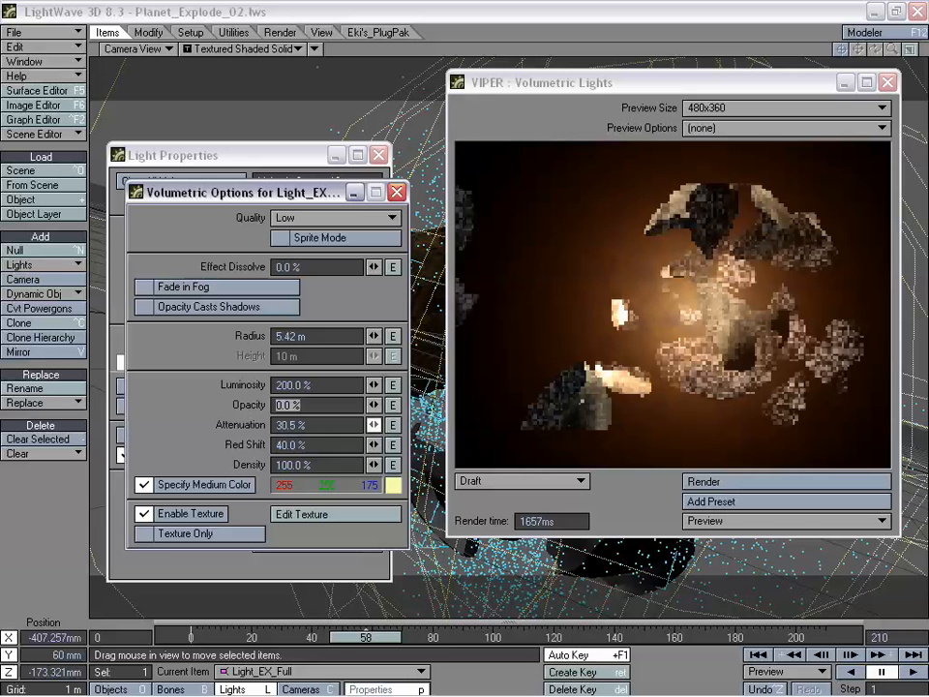
drag(373, 426, 372, 428)
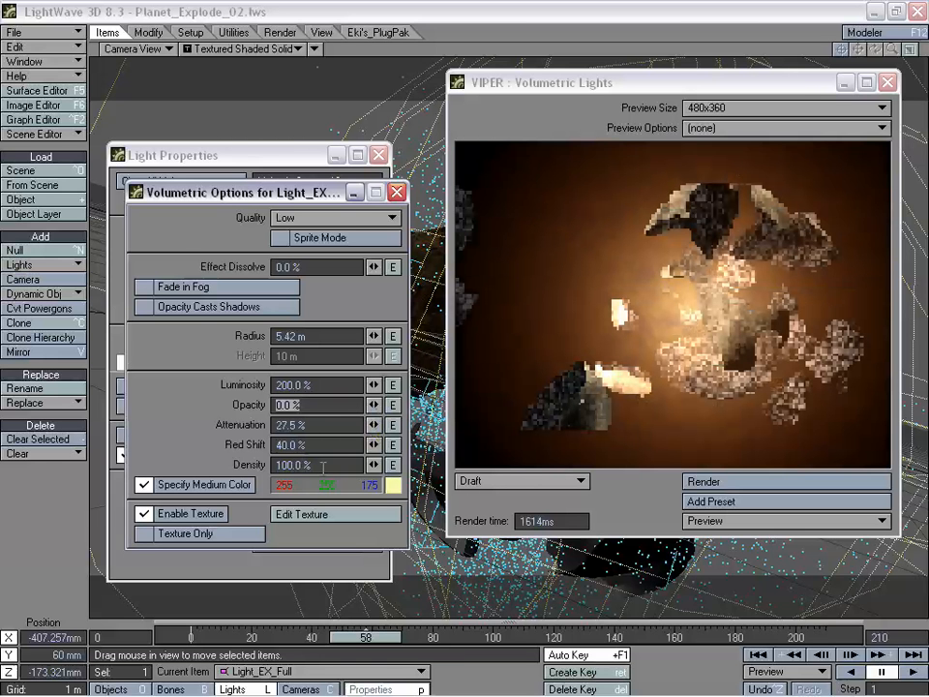
Tune the volumetric glow to a density of 177.5%, a luminosity of 188.5% and an attenuation of 29%.
click(337, 465)
drag(372, 464, 372, 468)
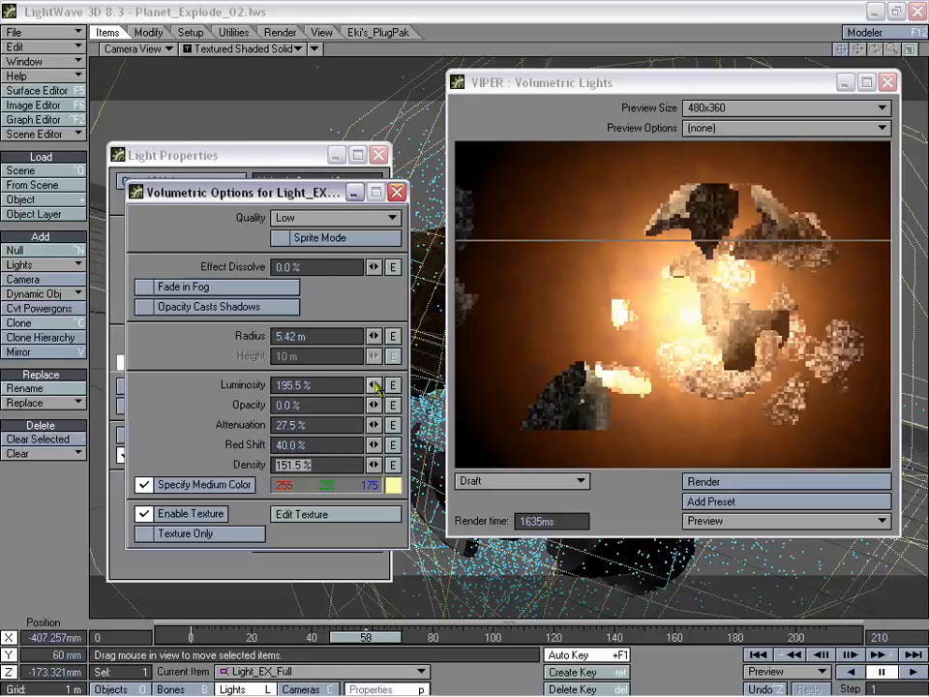
drag(374, 385, 377, 470)
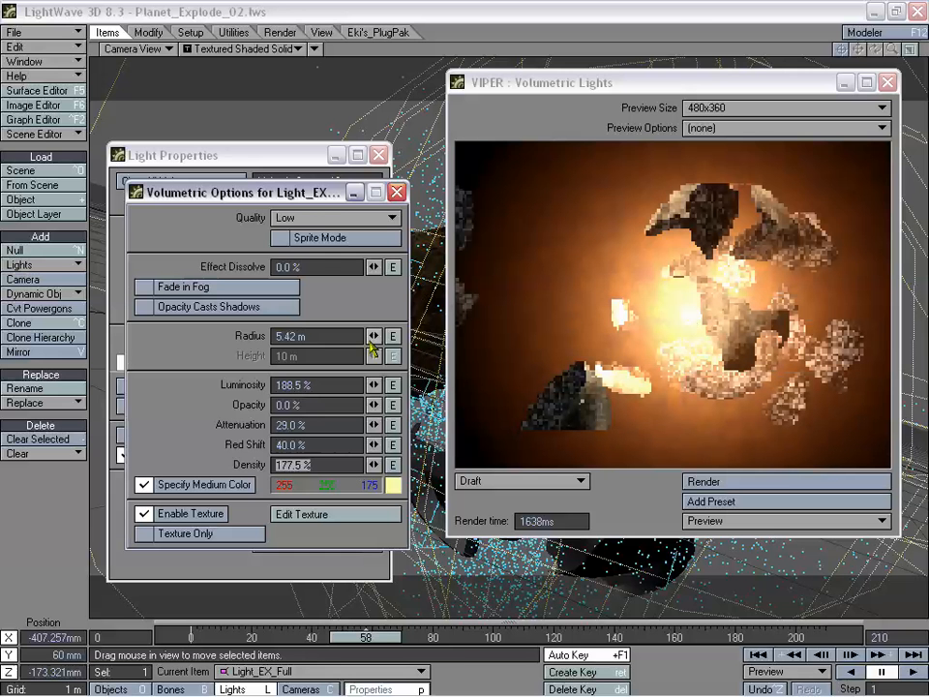
Try Sprite Mode on the volumetric light, switch it back off, and close the volumetric options.
click(331, 238)
click(332, 238)
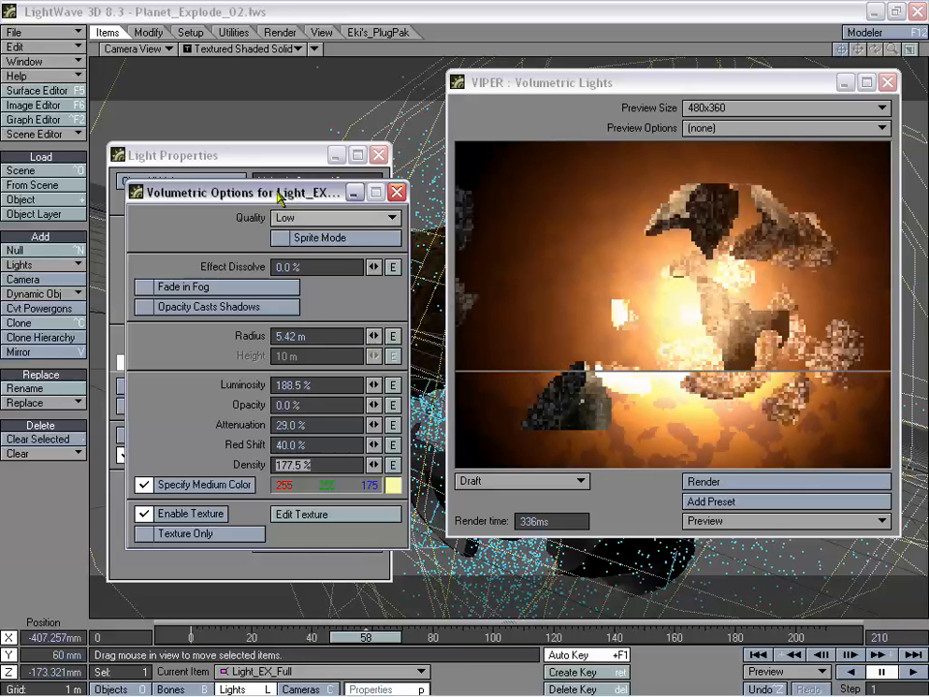
drag(295, 194, 393, 201)
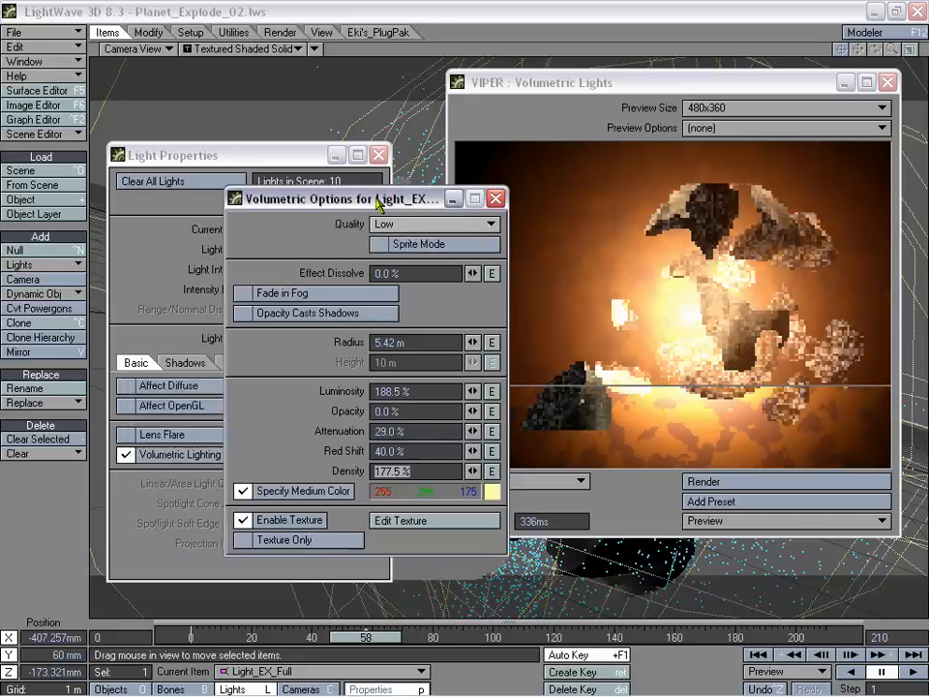
click(495, 198)
drag(254, 160, 260, 117)
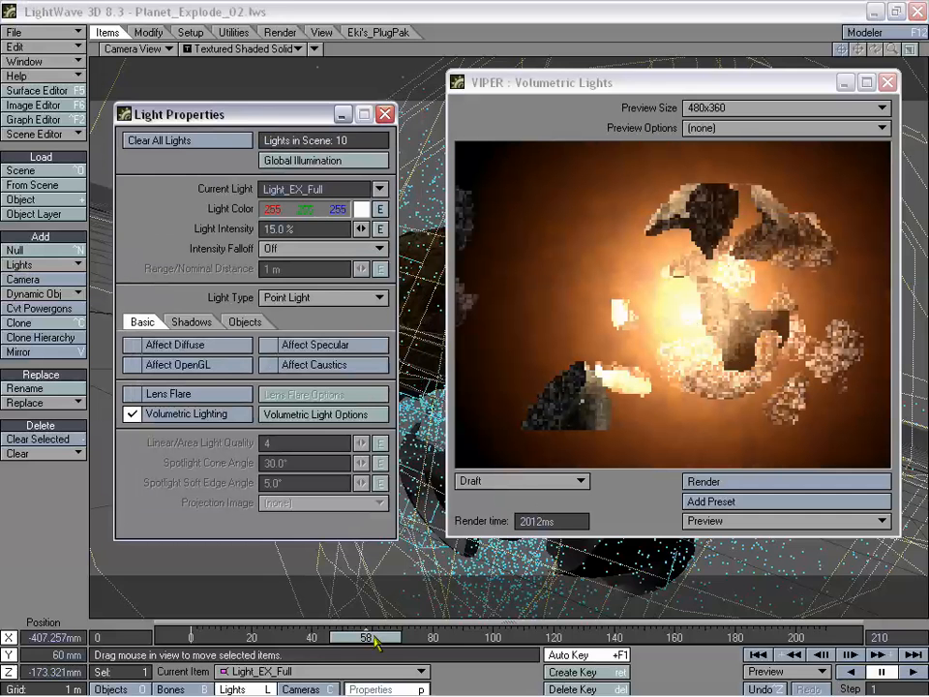
Go to frame 0 and re-render the VIPER preview, then close the VIPER and Light Properties windows.
drag(376, 643, 199, 640)
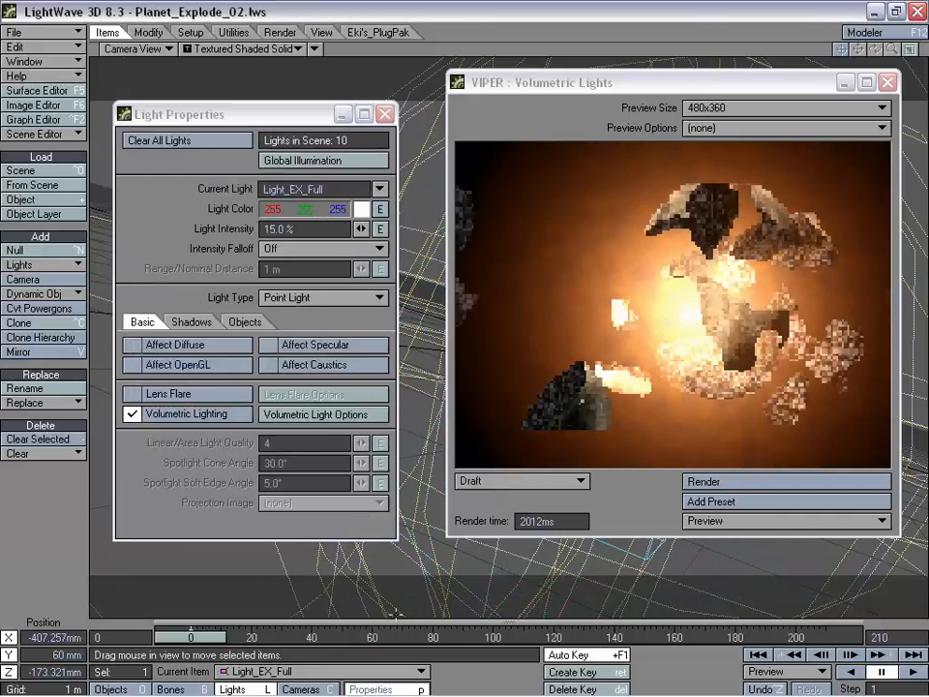
click(715, 485)
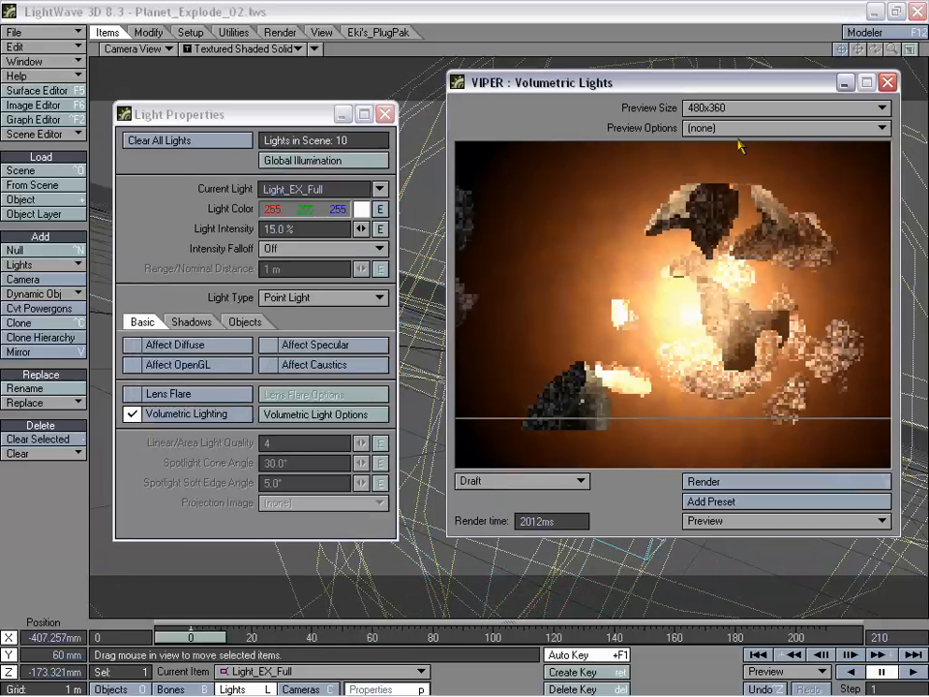
drag(659, 90, 660, 120)
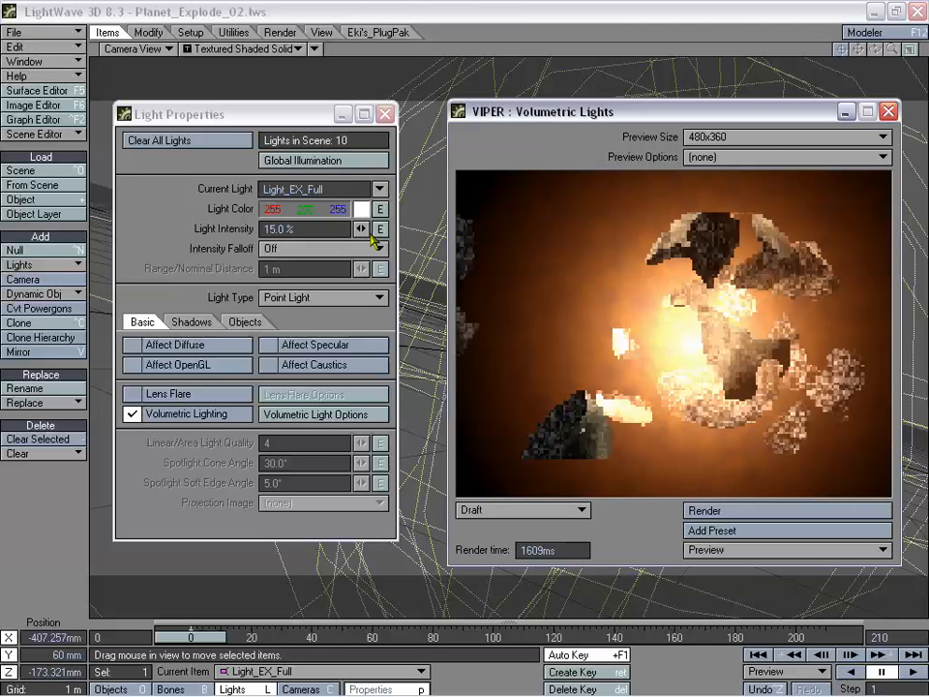
drag(296, 118, 281, 105)
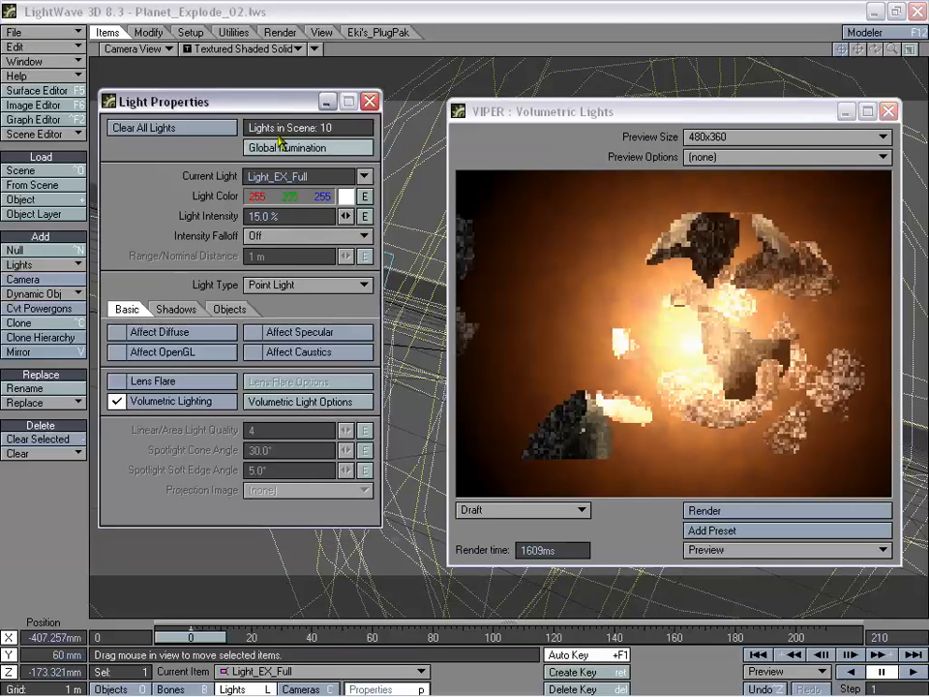
click(888, 112)
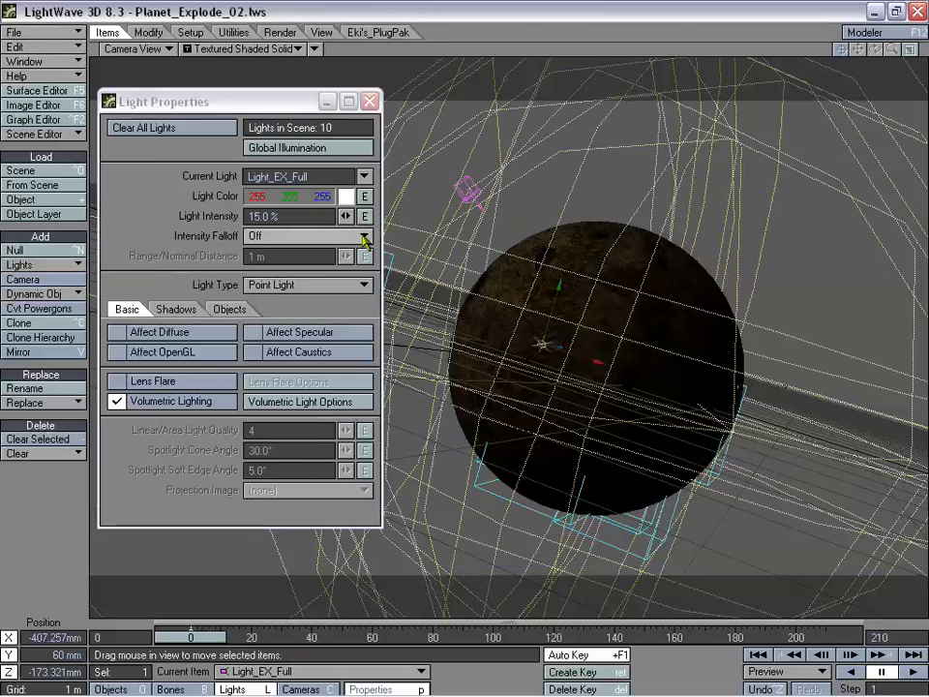
click(369, 101)
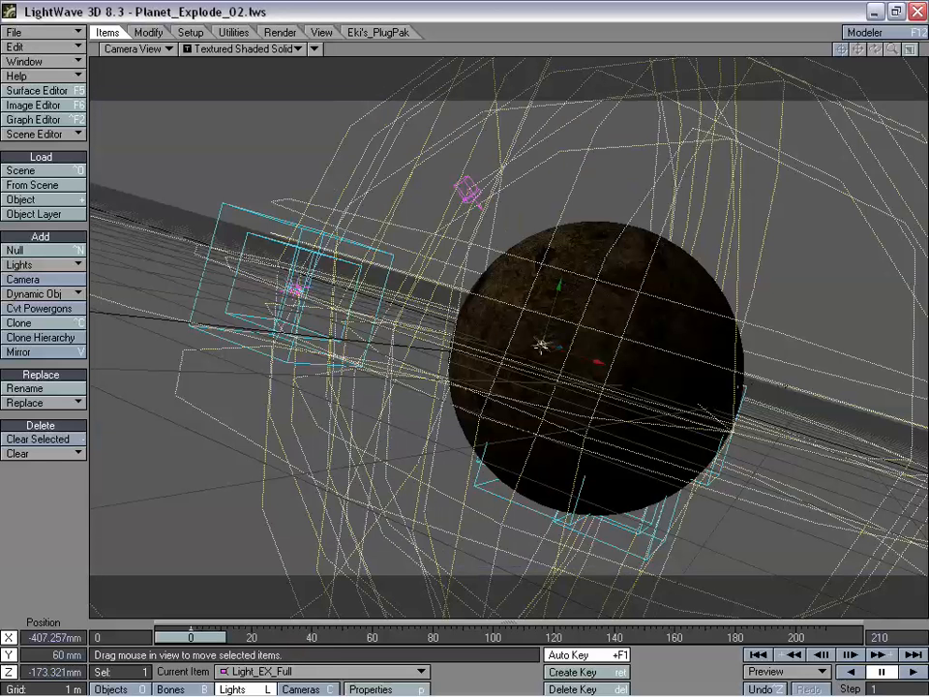
Reopen Light Properties and VIPER, set Light_EX_Full's light intensity to 0%, and re-render the preview.
key(p)
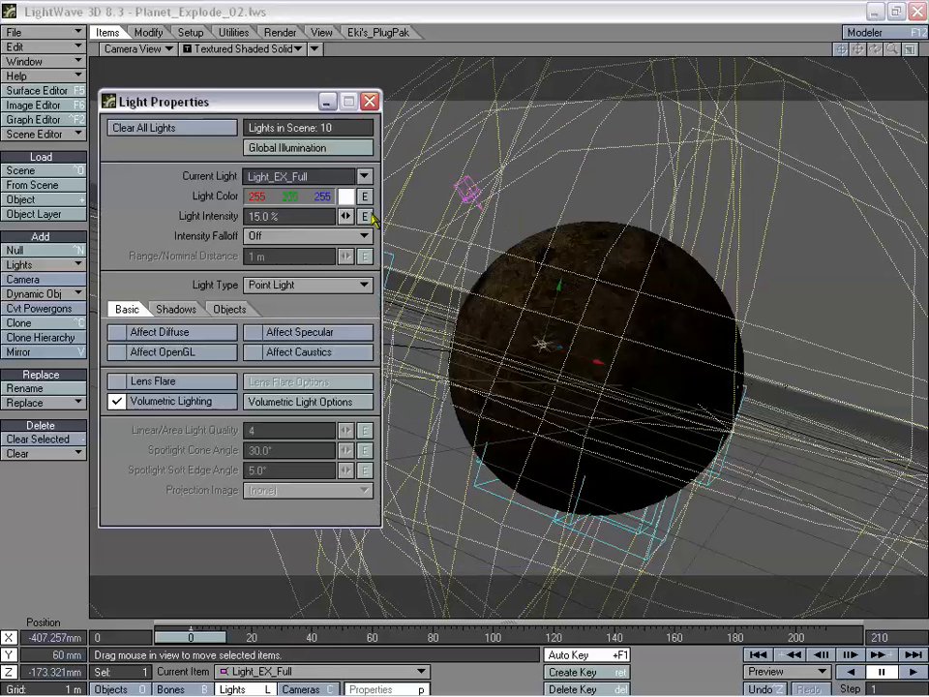
key(F7)
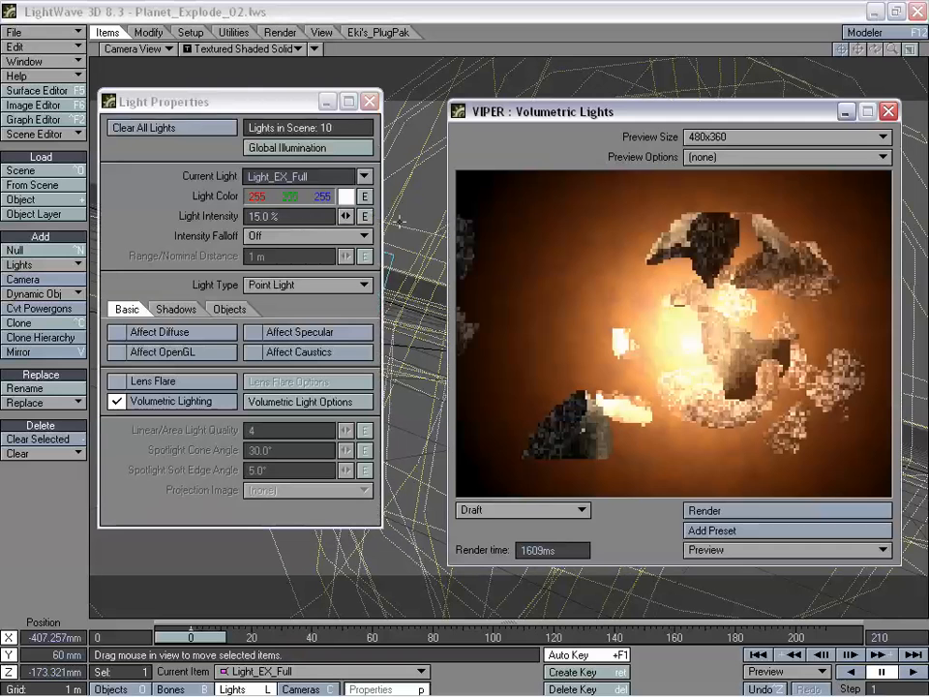
click(711, 512)
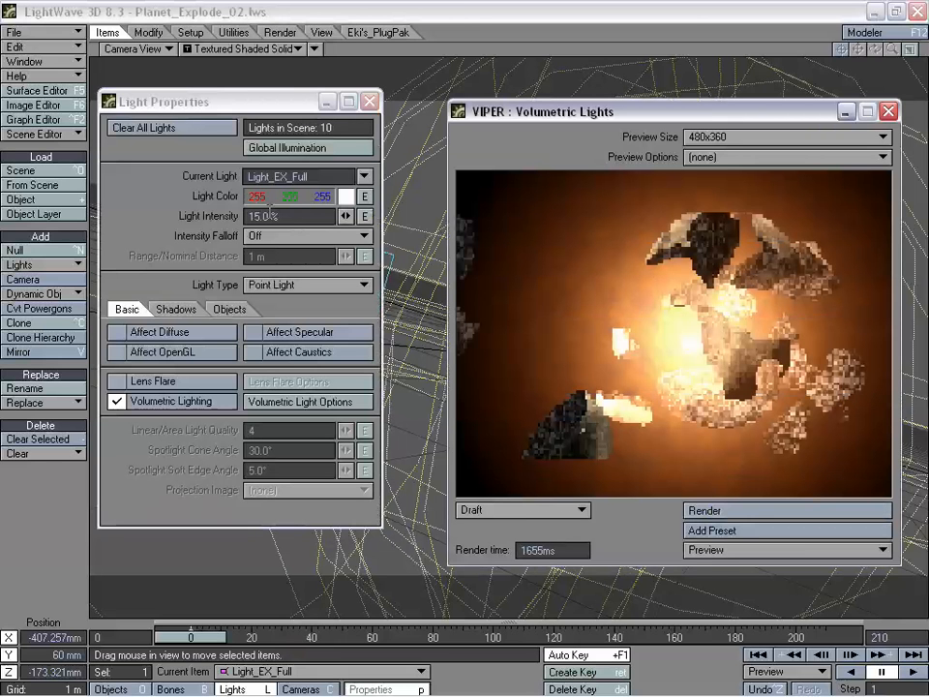
drag(232, 100, 256, 125)
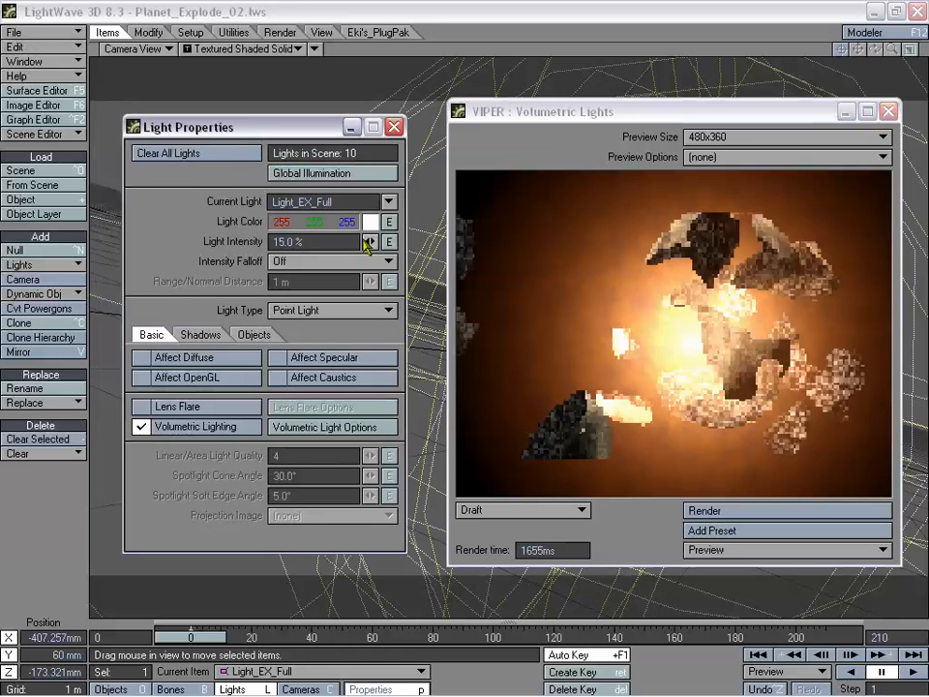
click(704, 510)
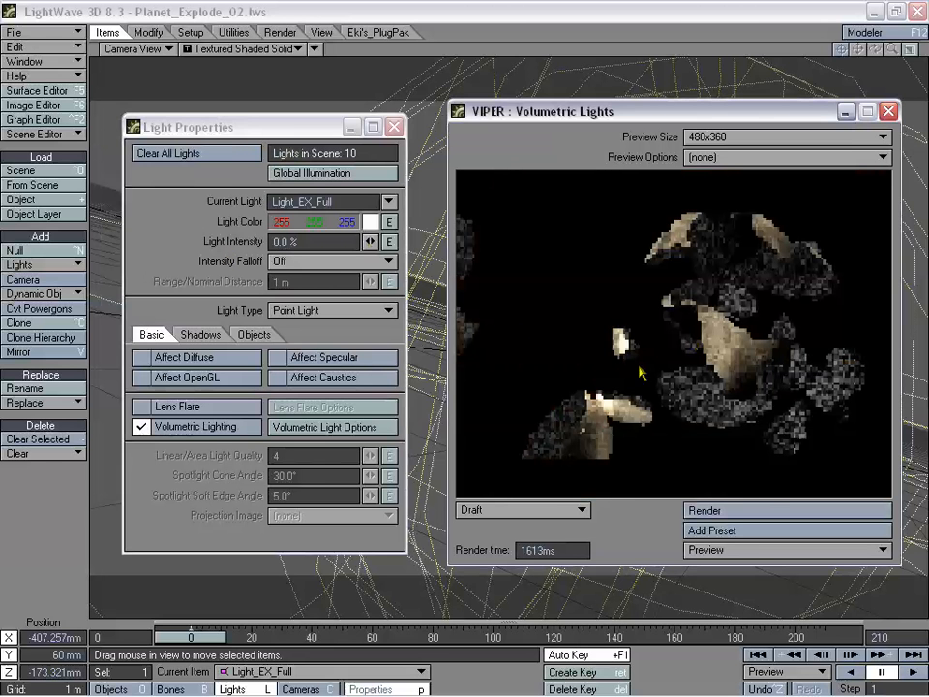
Try light intensities of 15%, 50% and again 15% for Light_EX_Full, re-rendering the VIPER preview for each.
drag(337, 243, 212, 241)
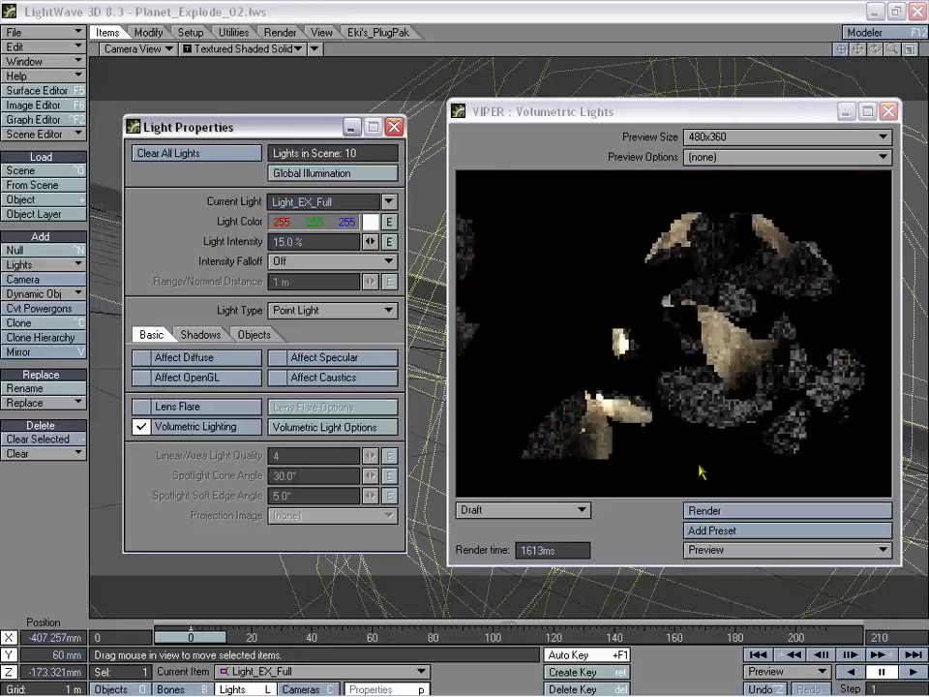
click(722, 510)
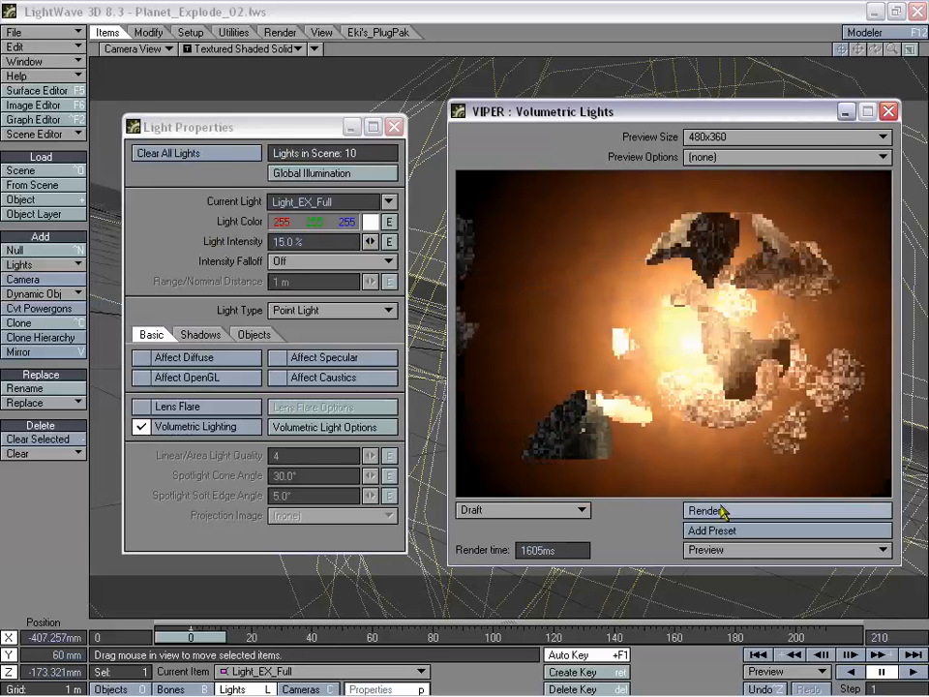
drag(305, 245, 280, 250)
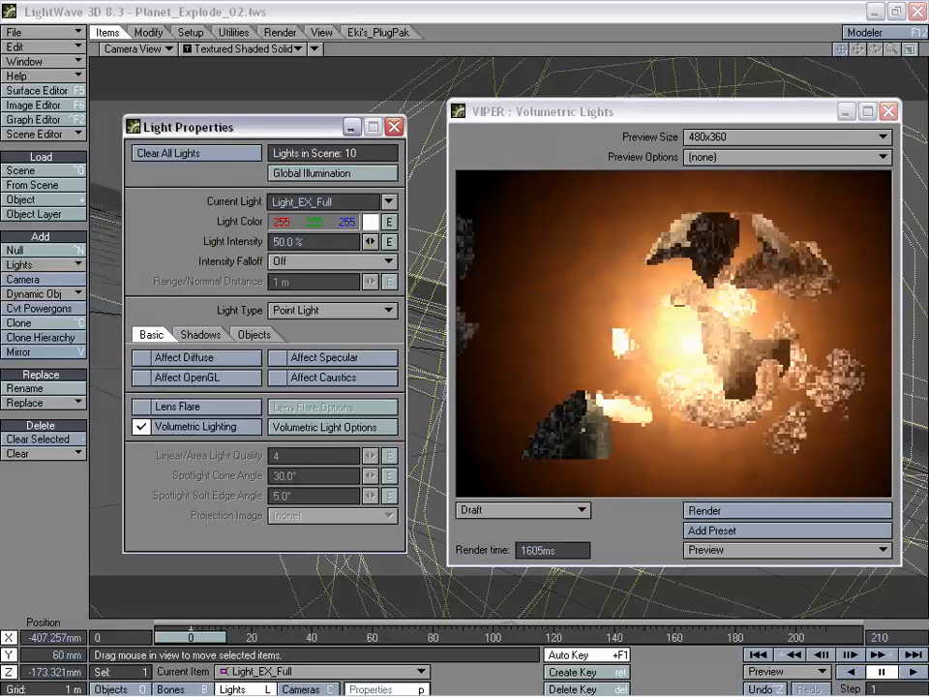
click(729, 509)
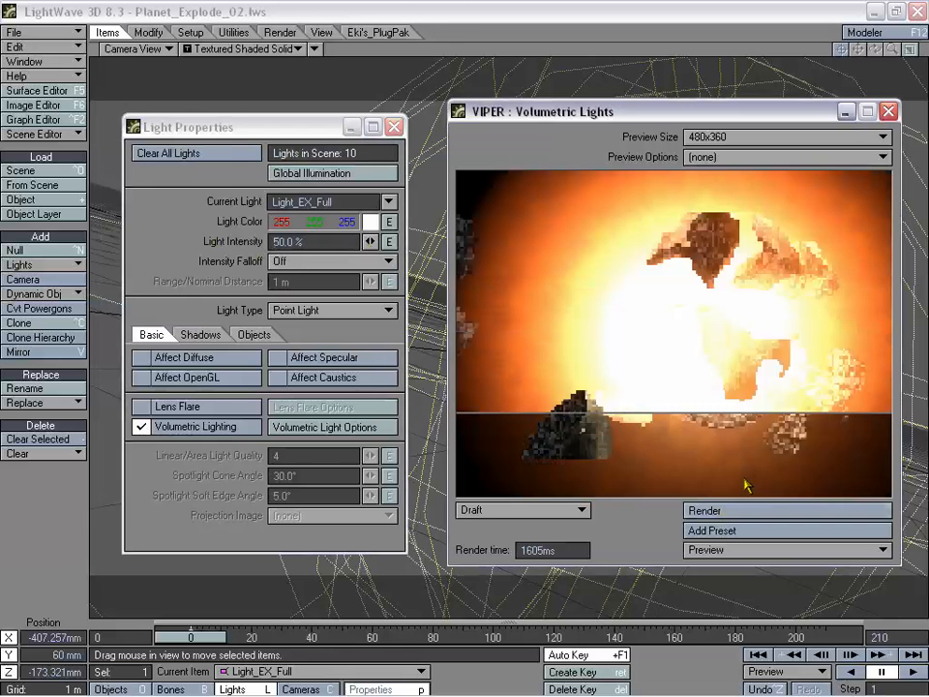
click(249, 246)
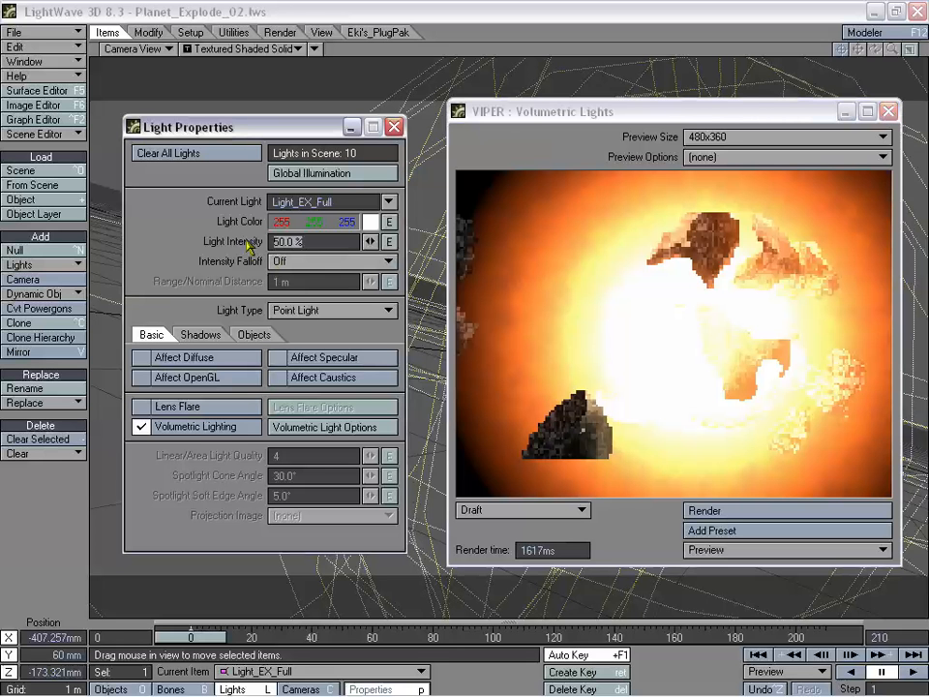
drag(515, 110, 514, 116)
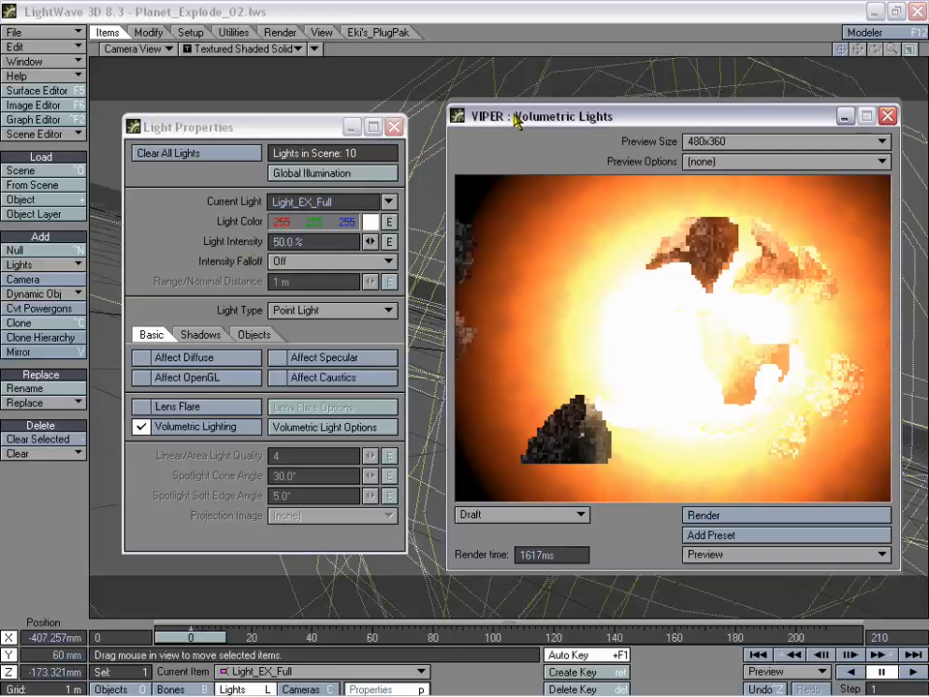
drag(314, 128, 313, 139)
drag(318, 252, 249, 253)
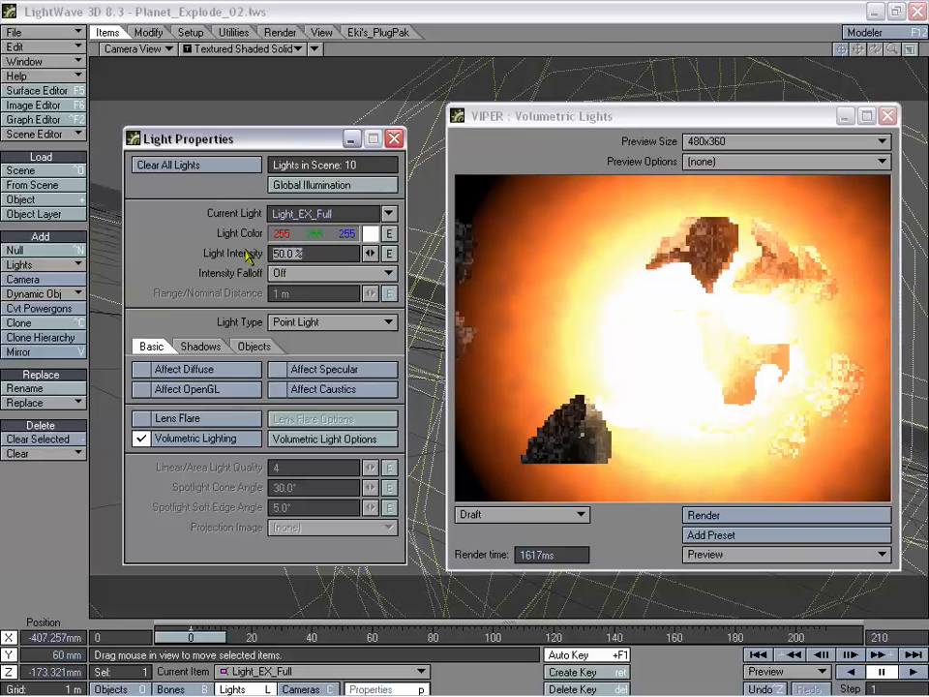
click(716, 516)
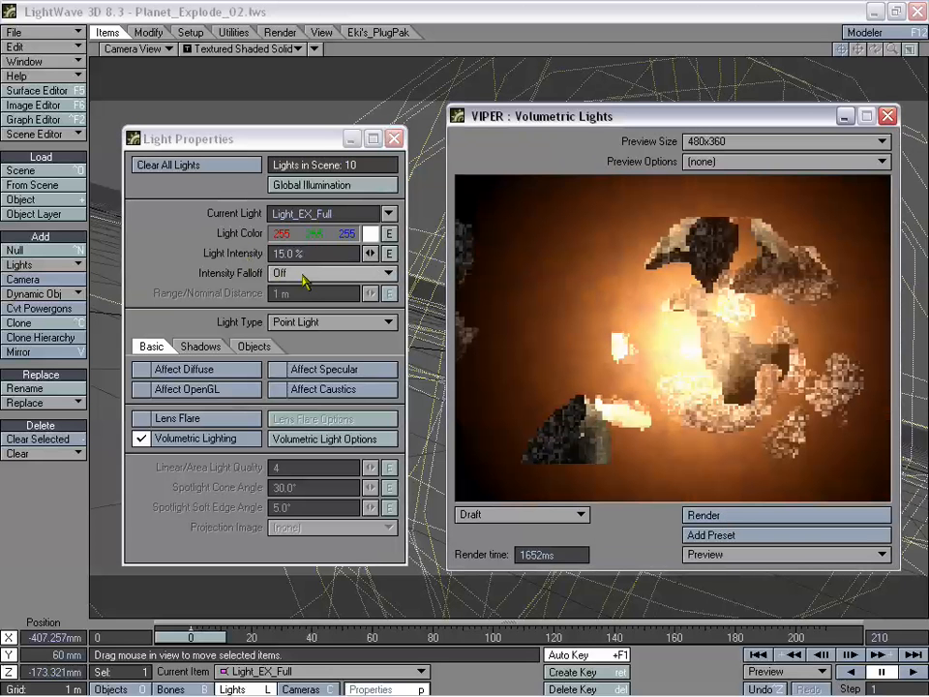
Try intensities of 30% and 20%, settle Light_EX_Full's light intensity at 22%, and re-render the preview.
drag(317, 252, 239, 258)
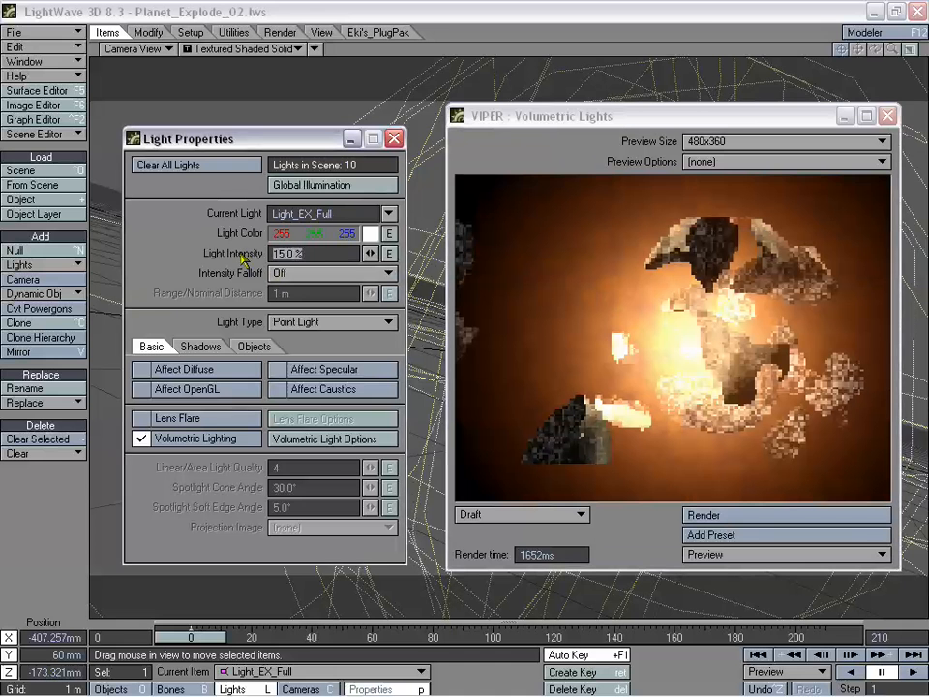
click(760, 519)
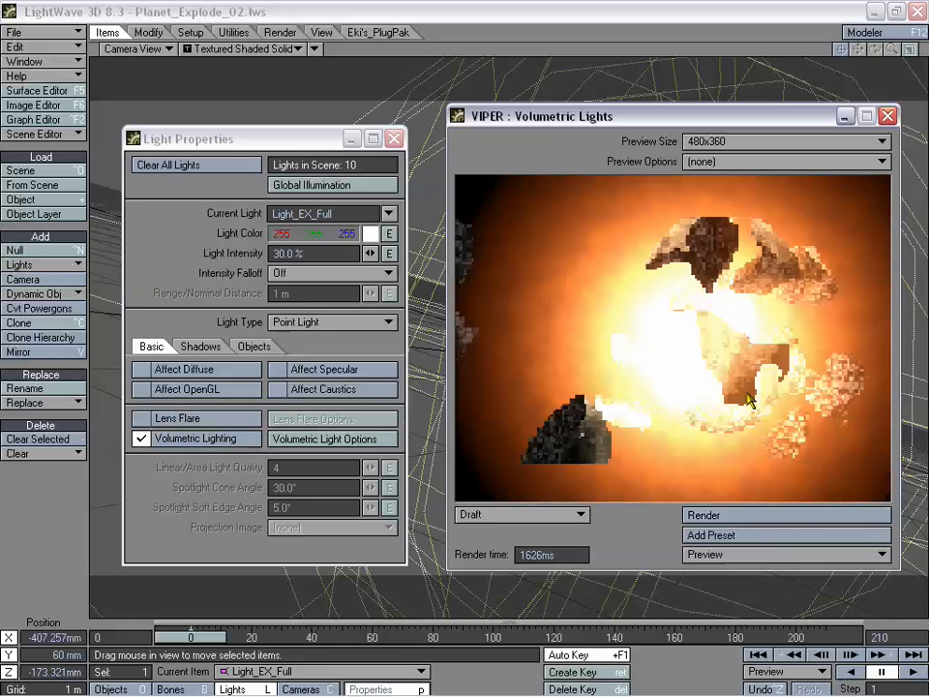
click(298, 253)
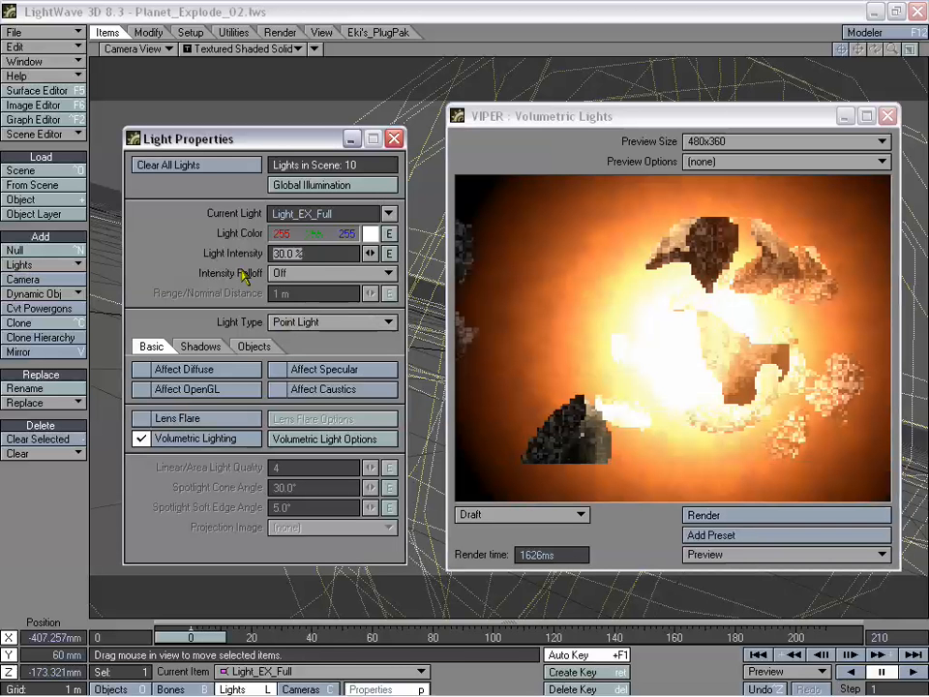
text(20)
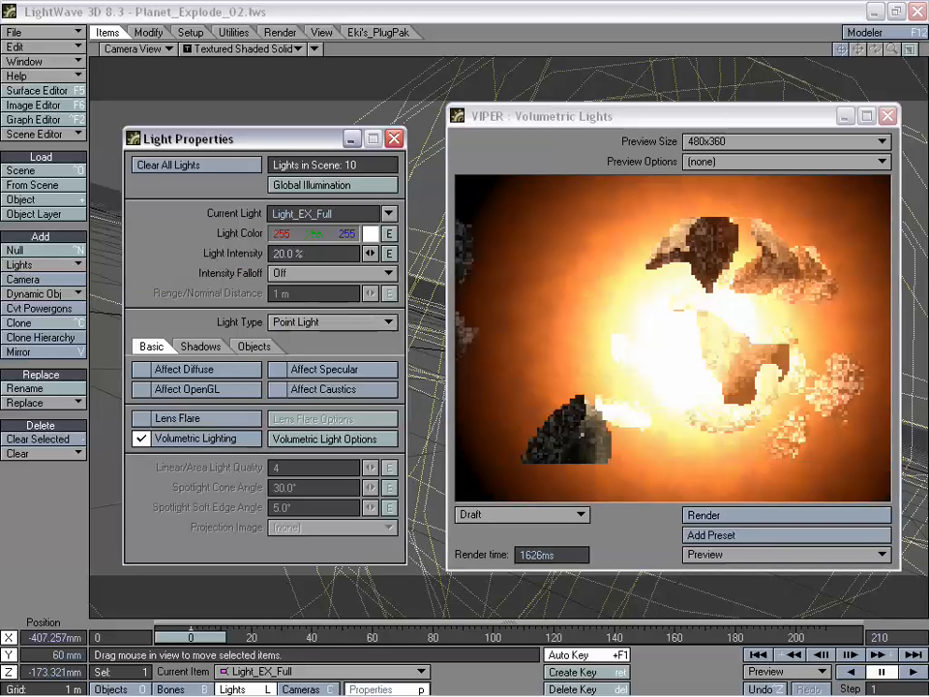
click(747, 519)
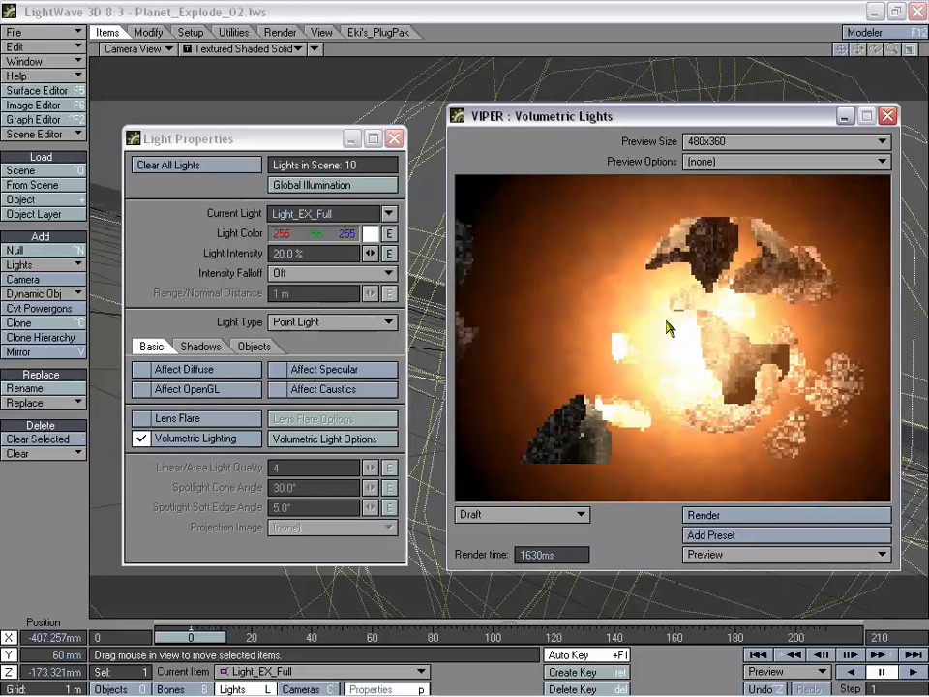
click(290, 252)
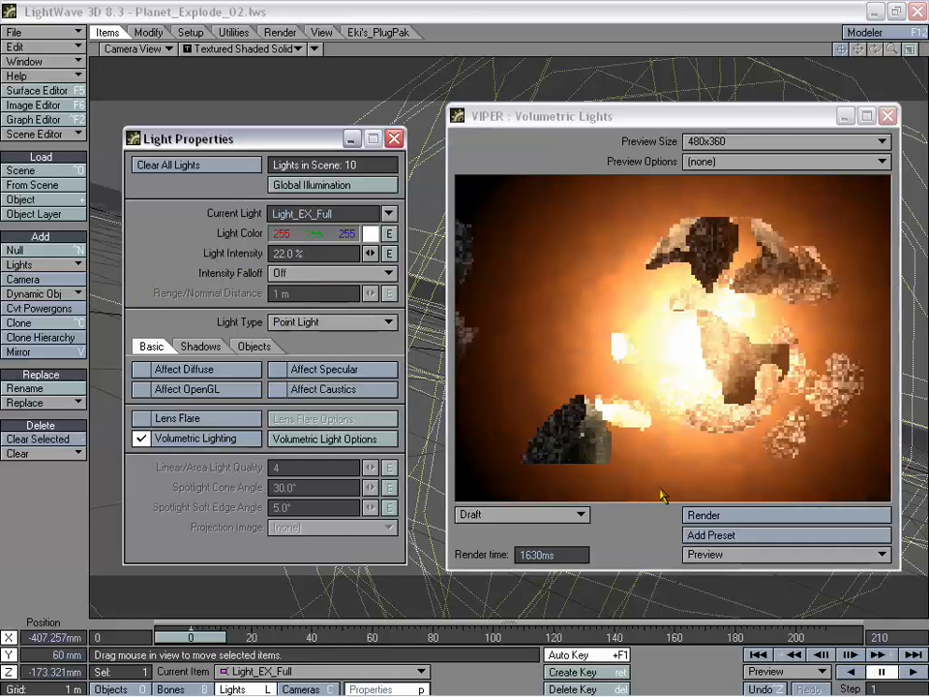
click(706, 513)
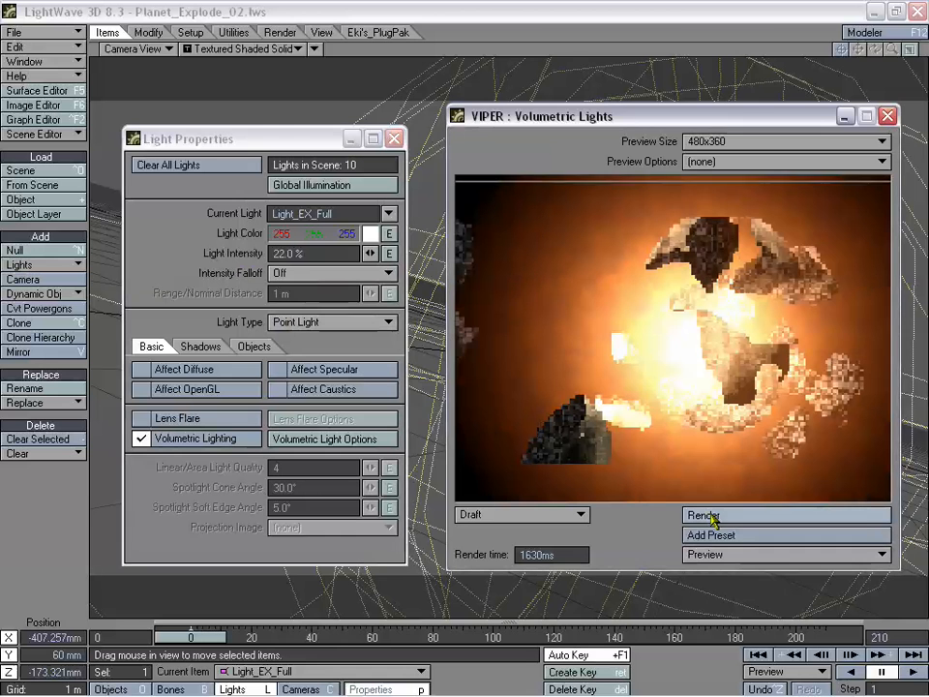
Set Light_EX_Full's intensity falloff to Linear and its range to 3 m, previewing each change.
click(322, 275)
click(341, 285)
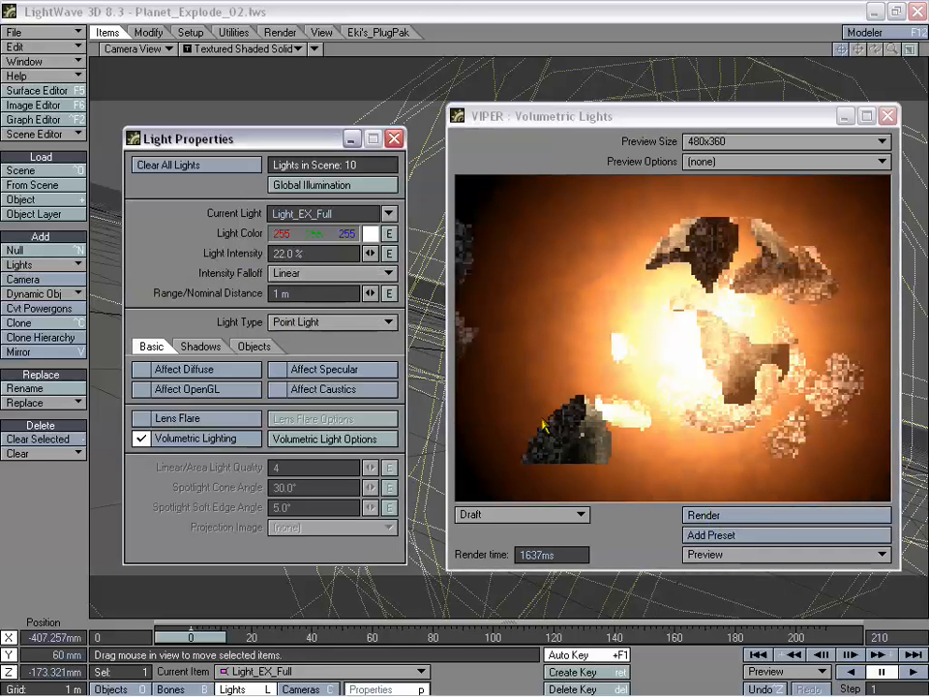
click(751, 518)
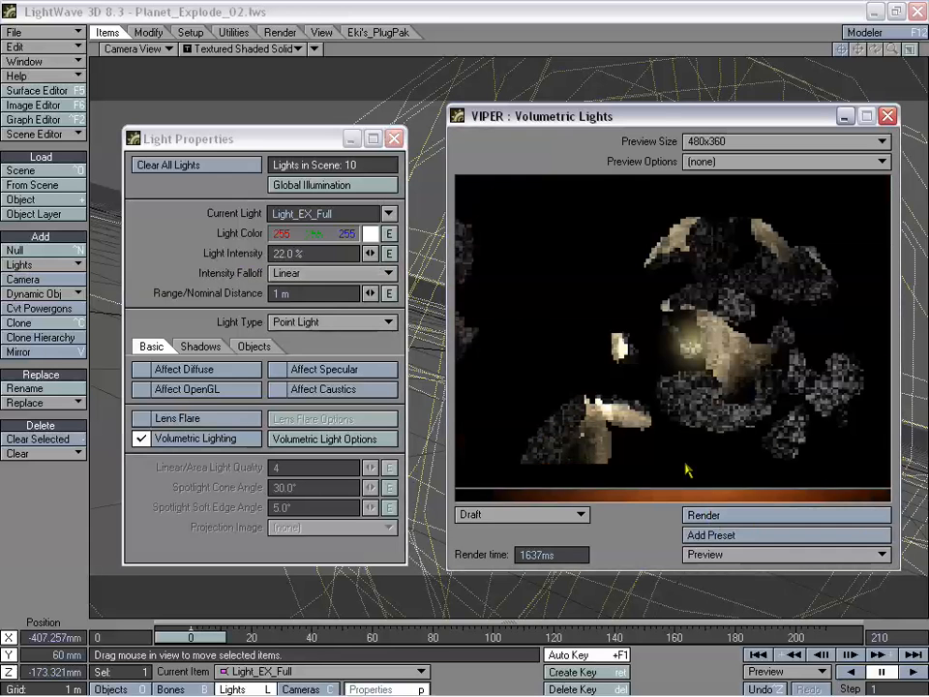
click(241, 305)
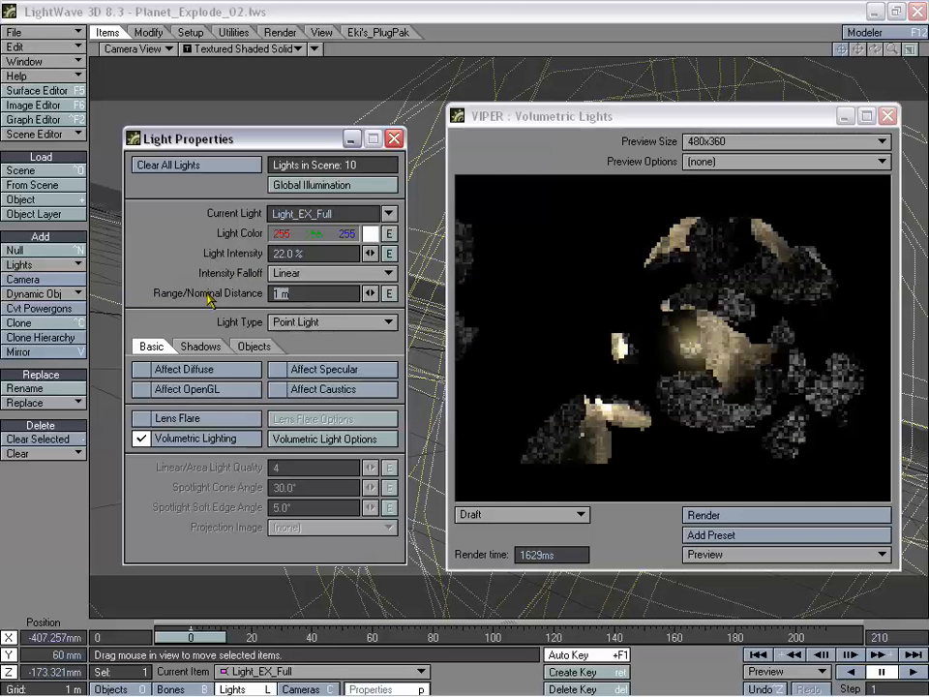
click(750, 518)
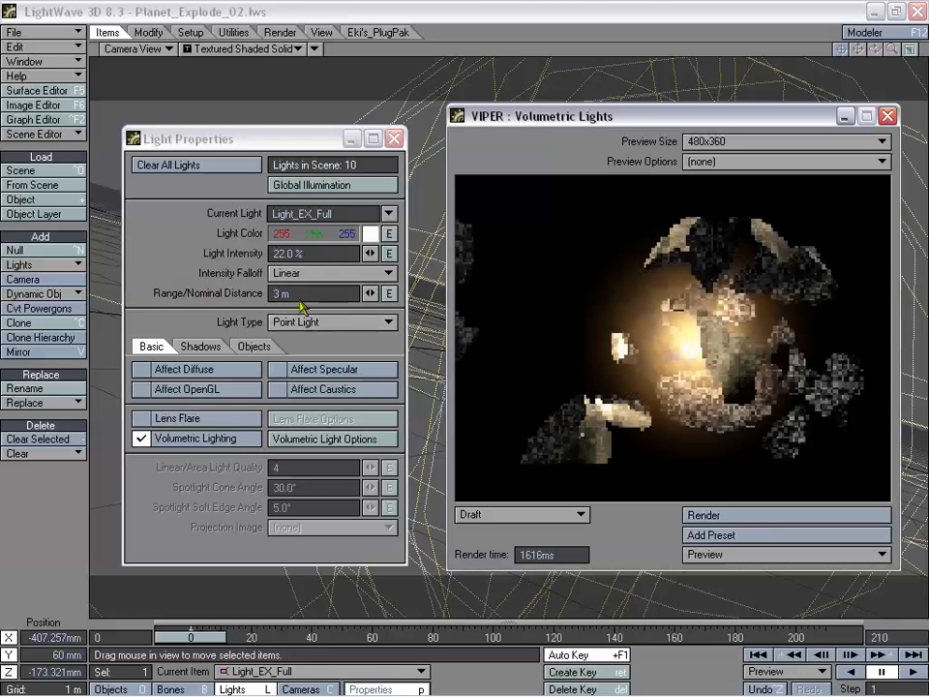
Try falloff ranges of 5 m and 4 m, settle the range/nominal distance at 4.5 m, and re-render the preview.
click(253, 302)
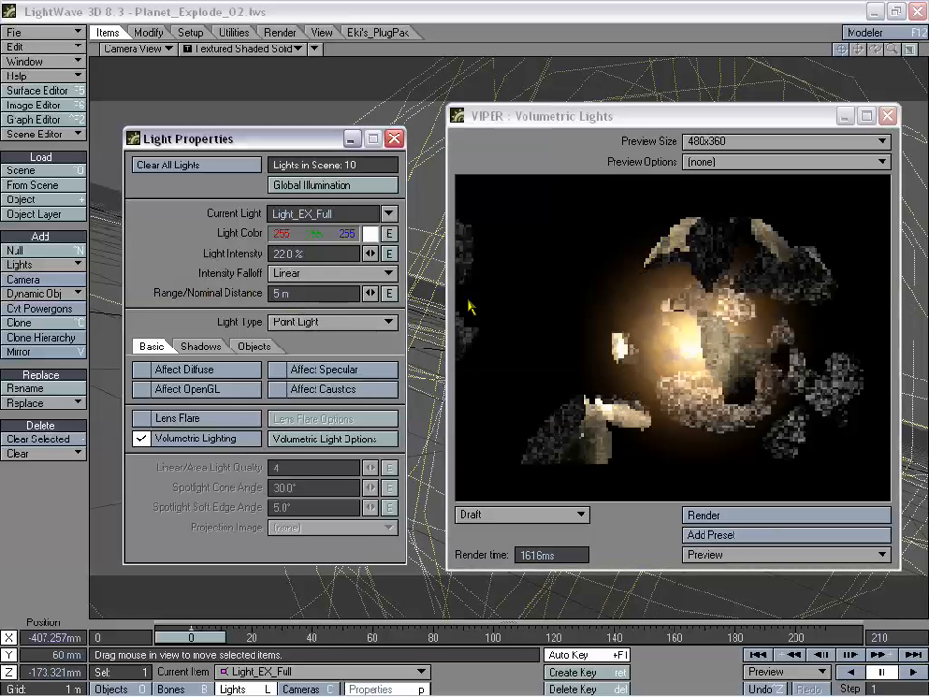
click(748, 517)
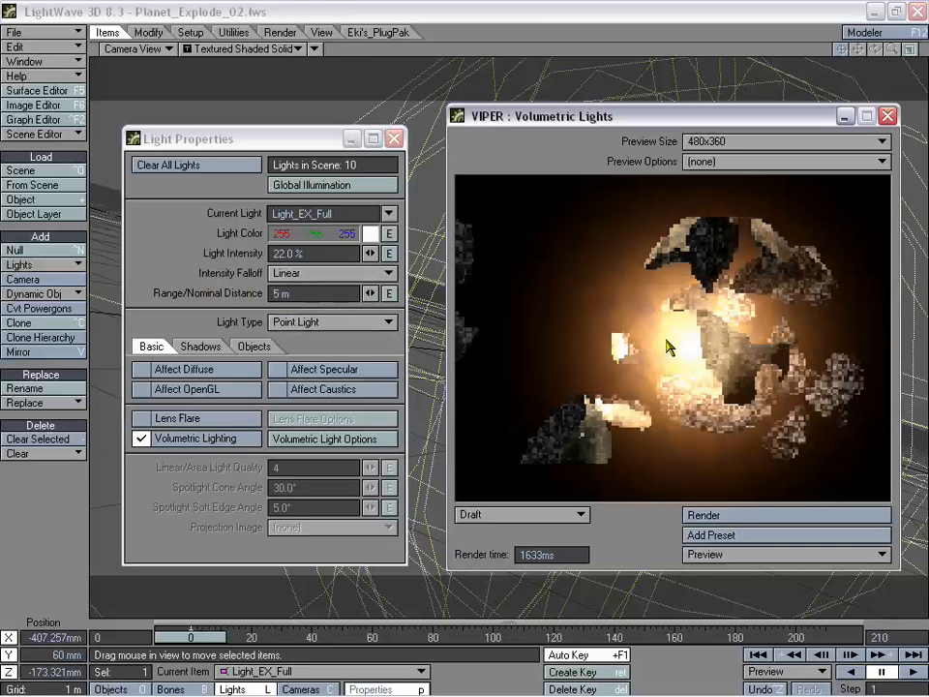
click(278, 293)
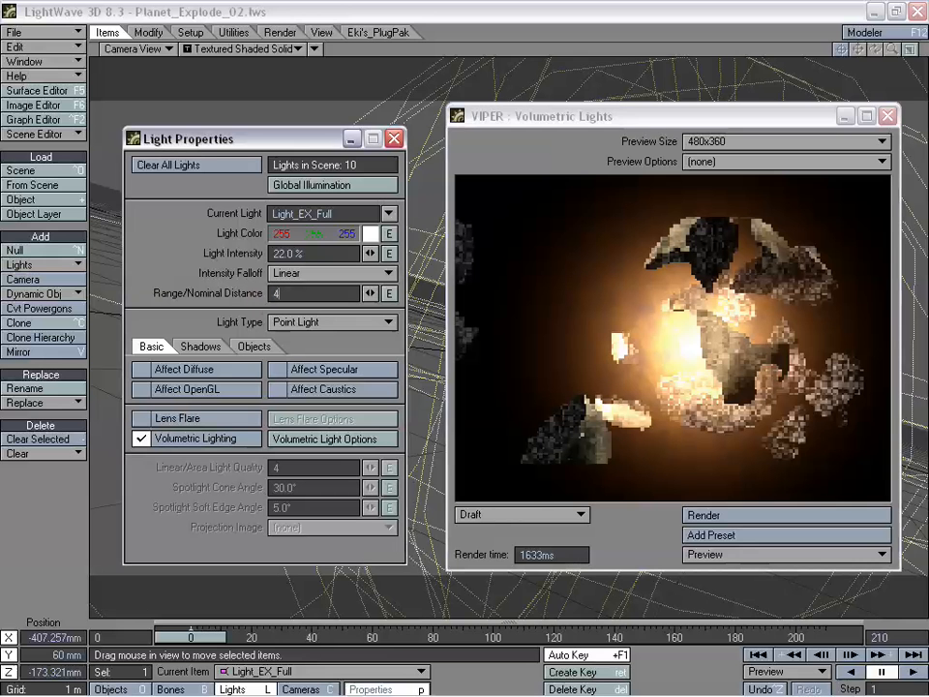
click(740, 518)
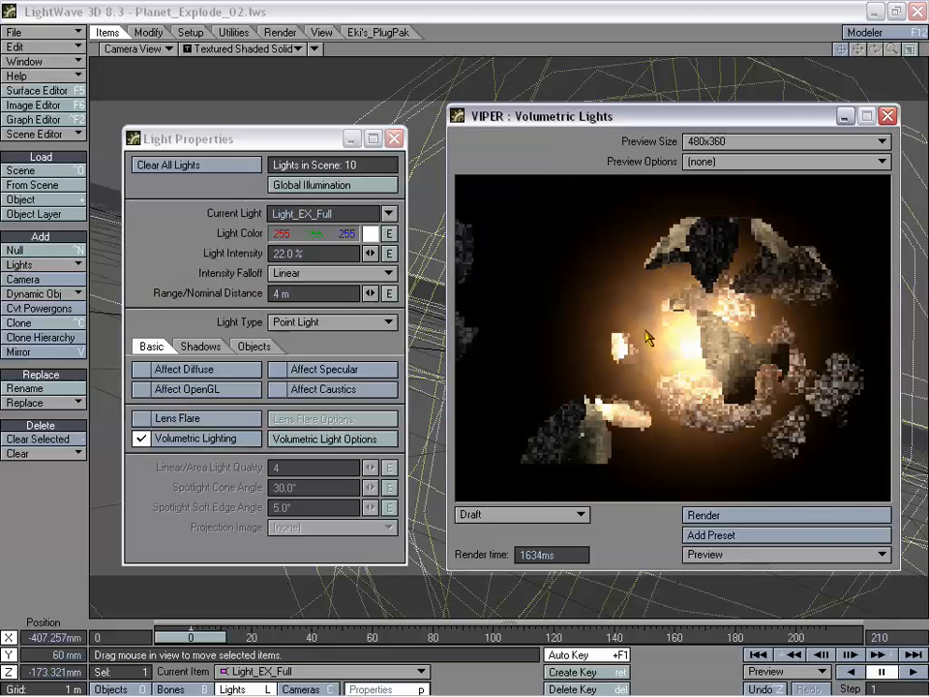
click(246, 303)
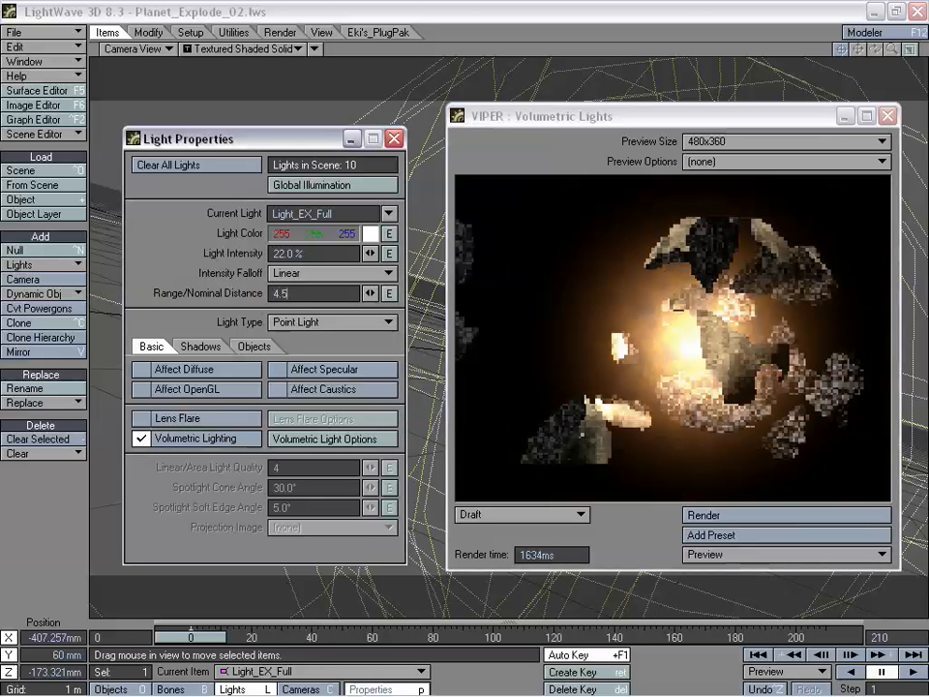
click(716, 513)
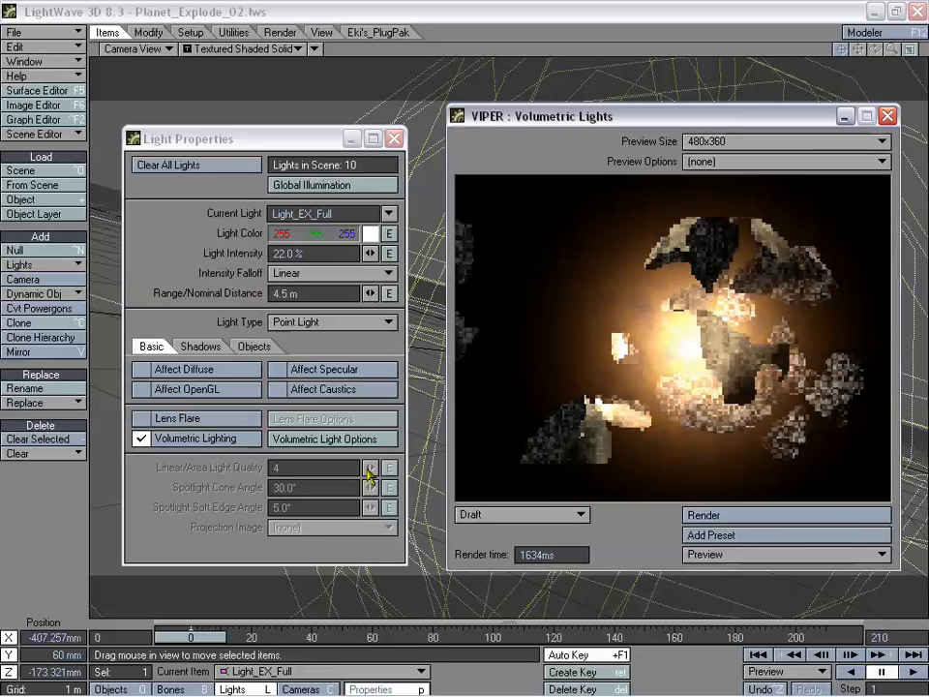
Select Light_EX_001 (1), inspect its volumetric options and re-render the VIPER preview, closing the options when finished.
click(290, 671)
click(281, 561)
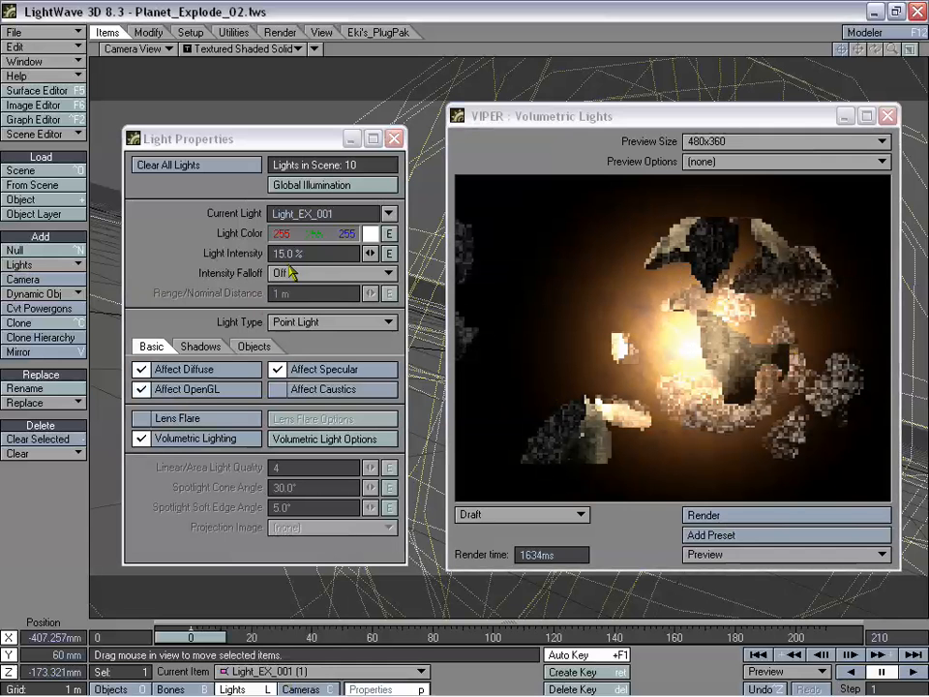
click(703, 516)
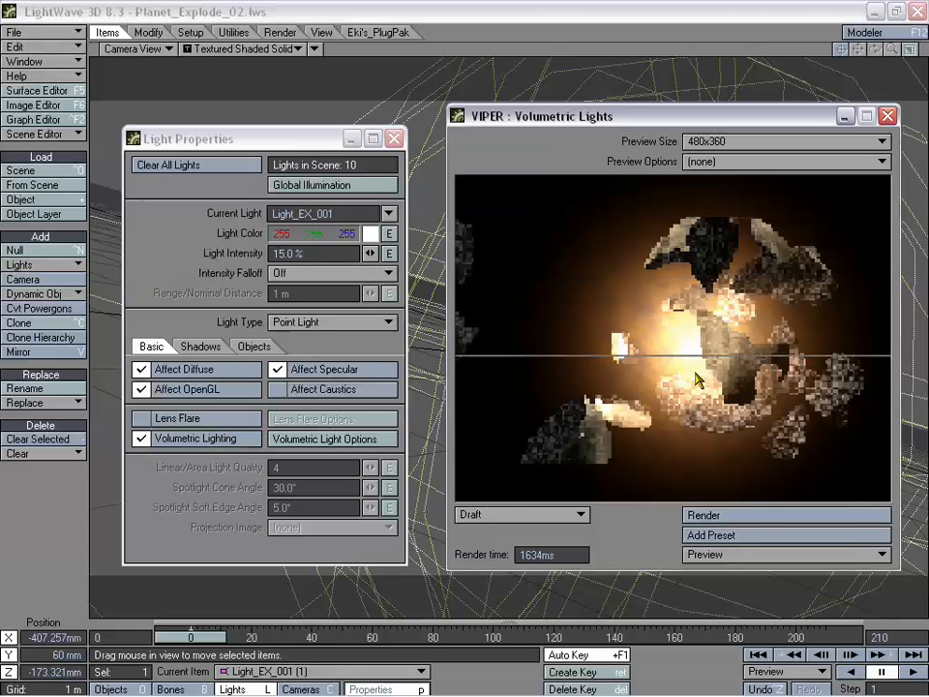
click(302, 440)
click(724, 518)
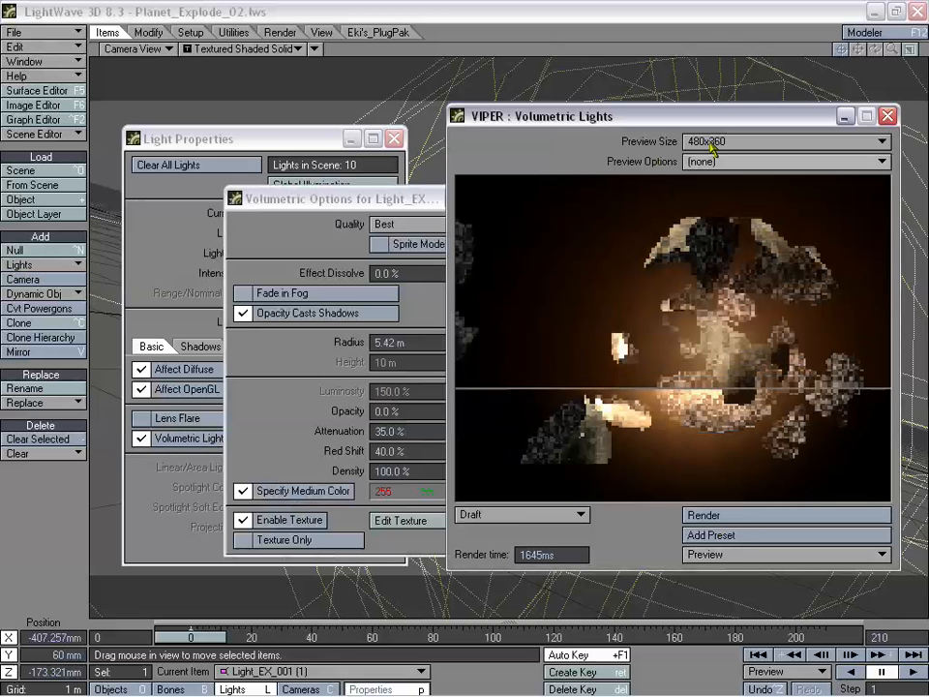
drag(665, 123, 692, 116)
drag(404, 199, 394, 220)
click(484, 222)
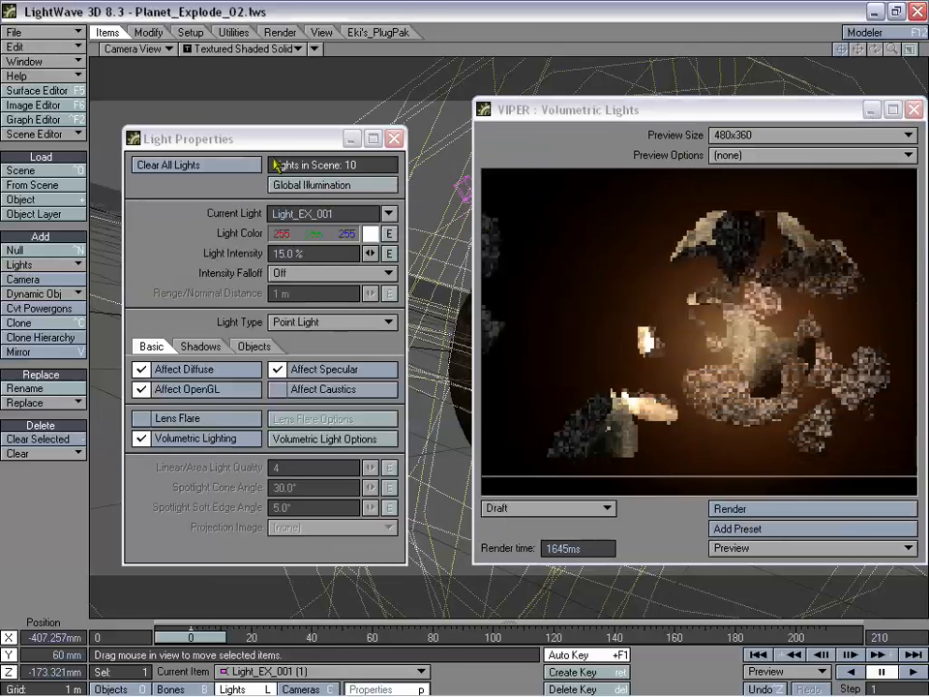
Set Light_EX_001 (1)'s light intensity to 50% and re-render the preview.
drag(277, 141, 280, 153)
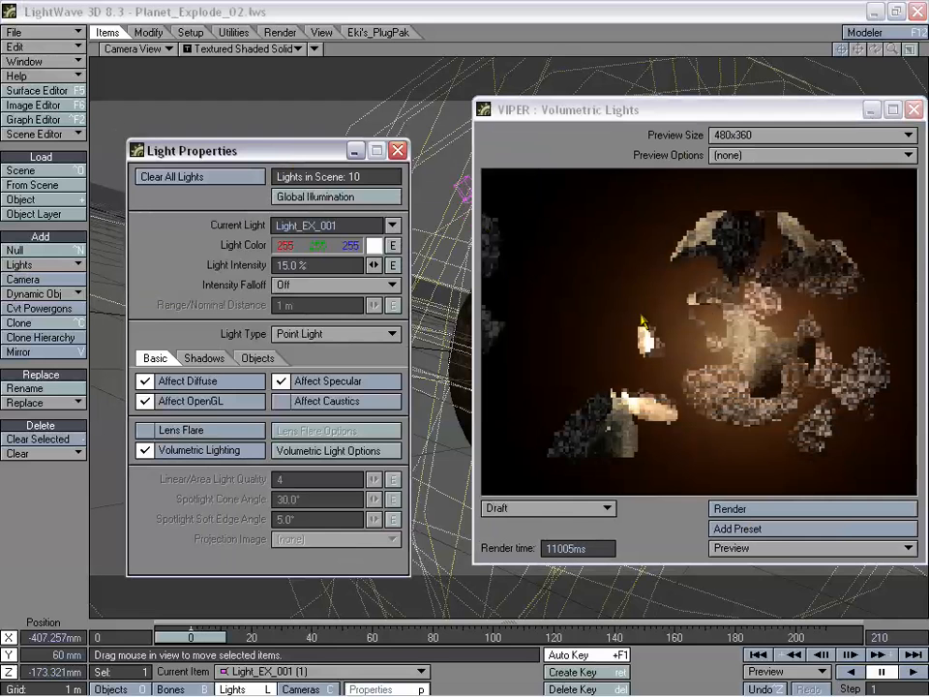
click(340, 263)
click(760, 511)
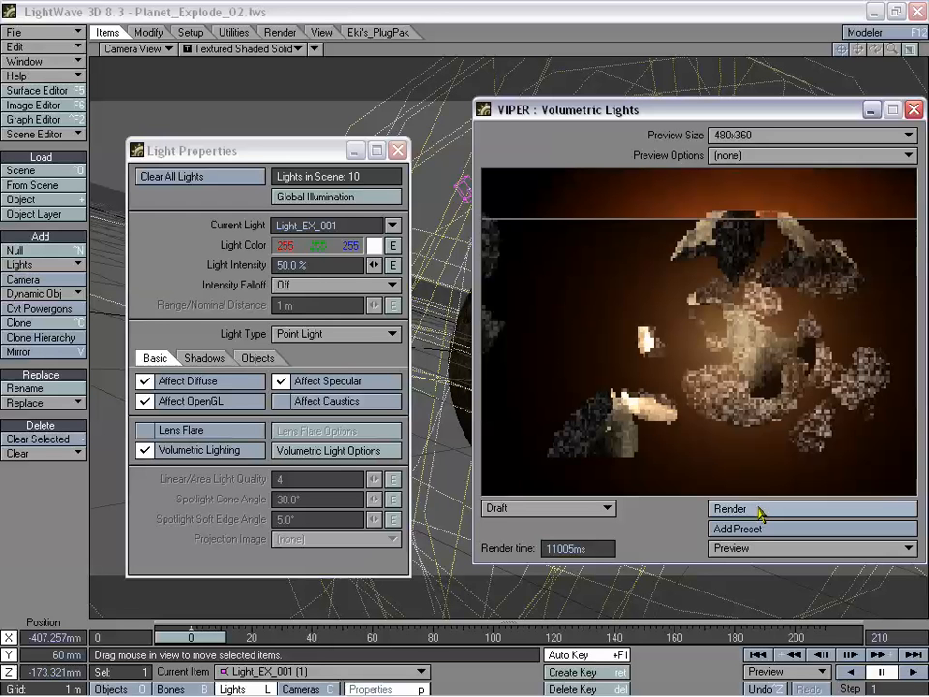
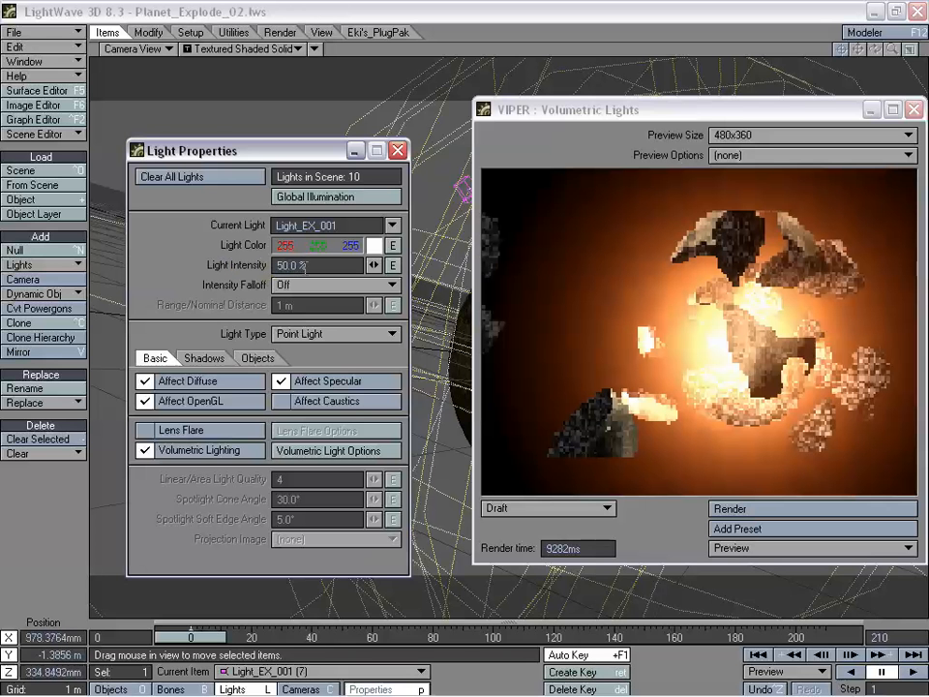
Set Light_EX_001 (8)'s light intensity to 50%, return to Light_EX_Full, and close the Light Properties and VIPER windows.
key(Down)
click(303, 265)
text(50)
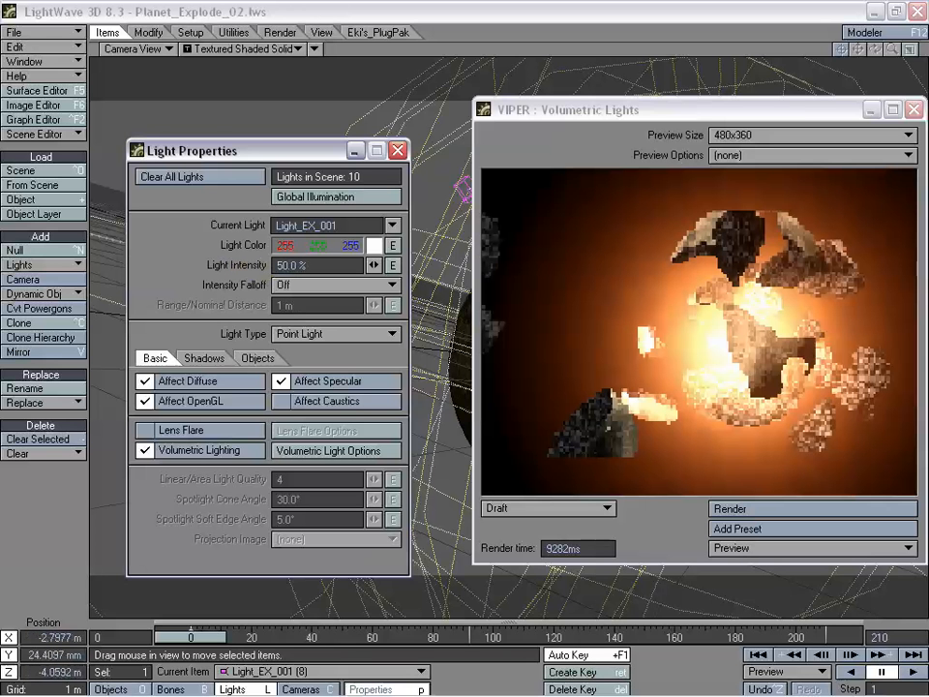
key(Down)
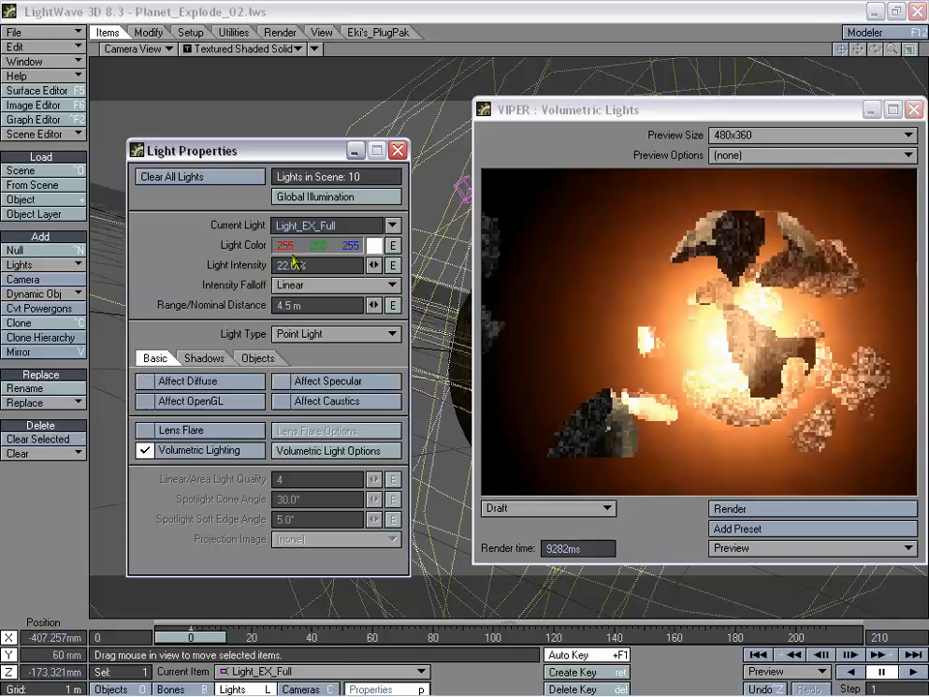
click(396, 150)
click(911, 109)
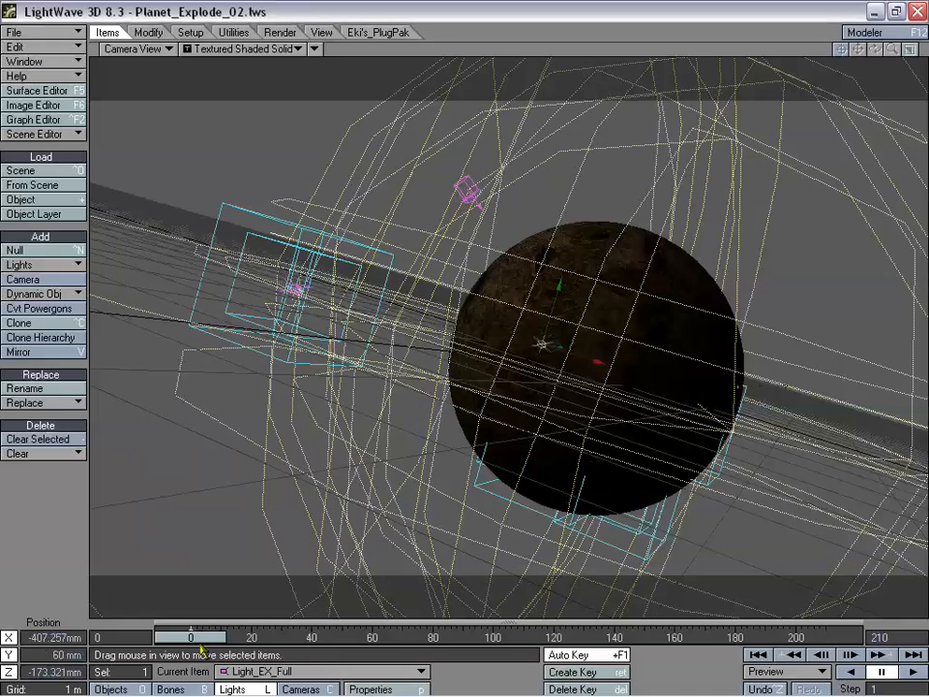
Go to frame 92 and open the light exclusion list in the object properties of Planet:1-1.
drag(198, 639, 467, 637)
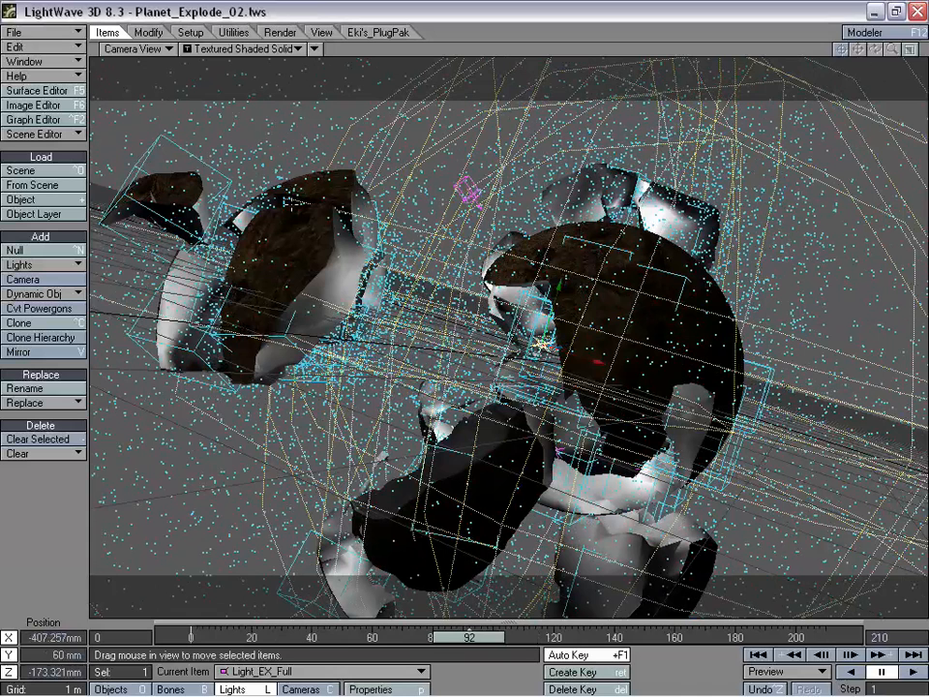
key(shift+o)
key(p)
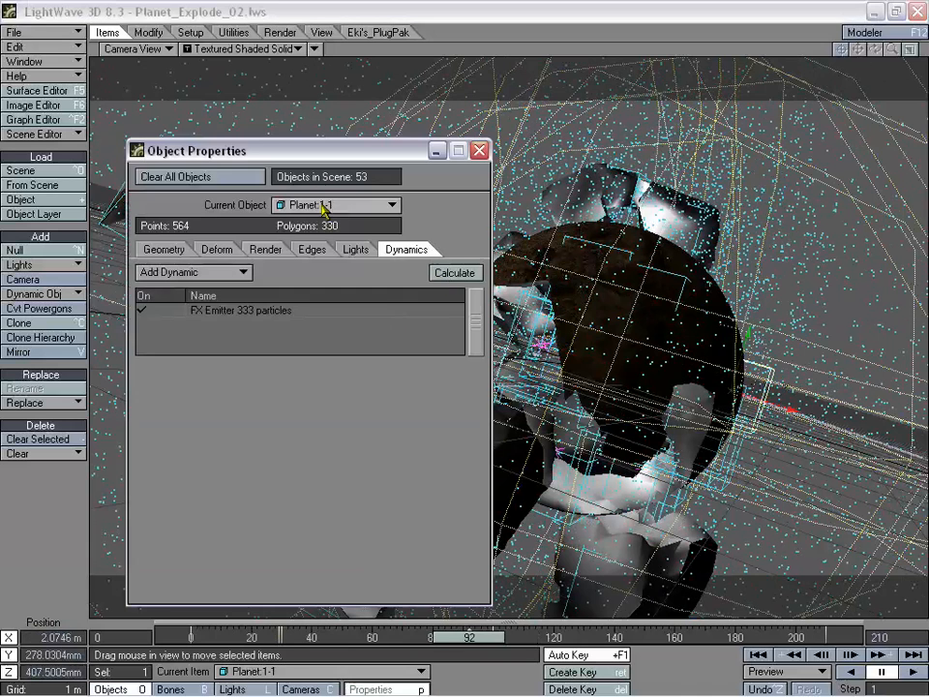
drag(333, 145, 514, 129)
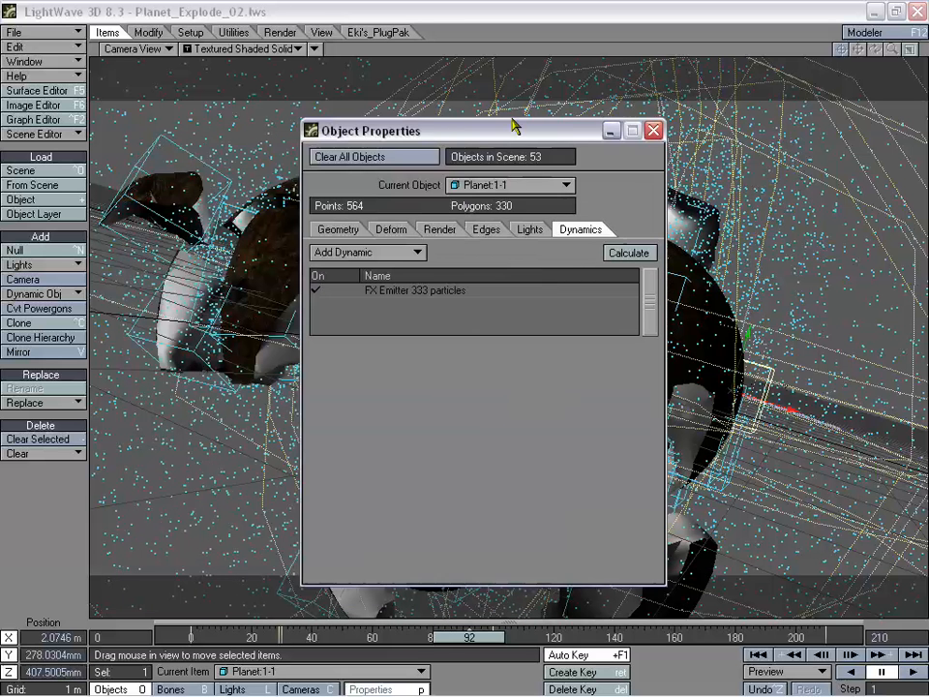
click(507, 184)
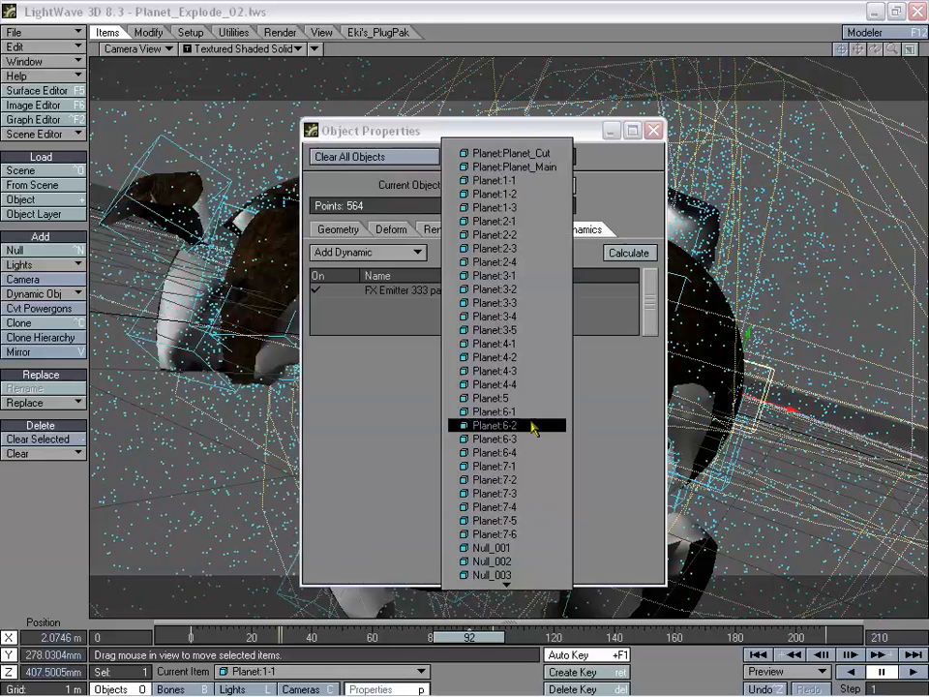
click(636, 451)
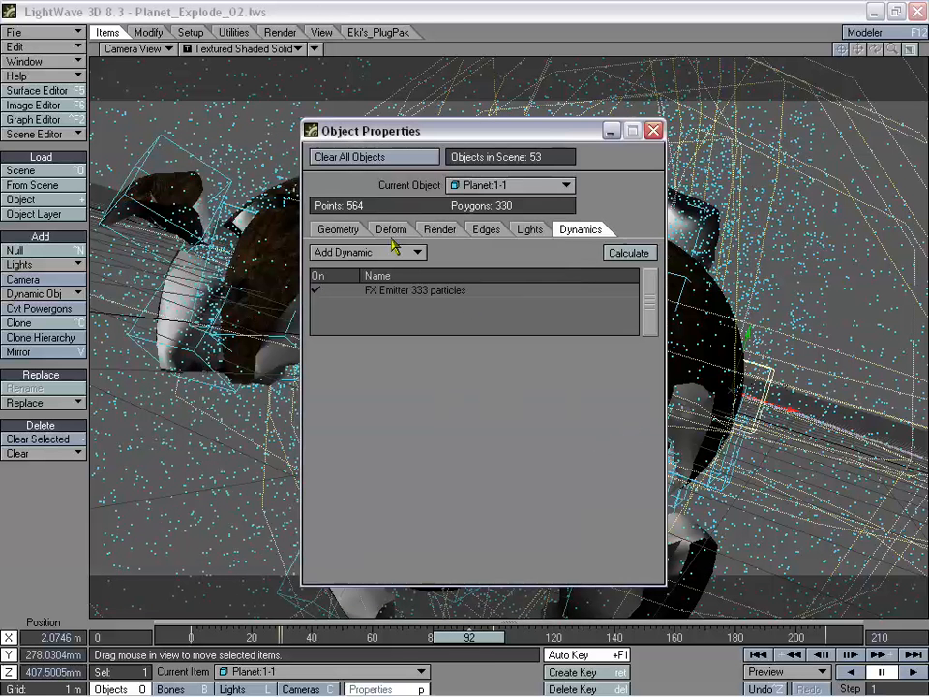
click(440, 233)
click(485, 229)
click(529, 229)
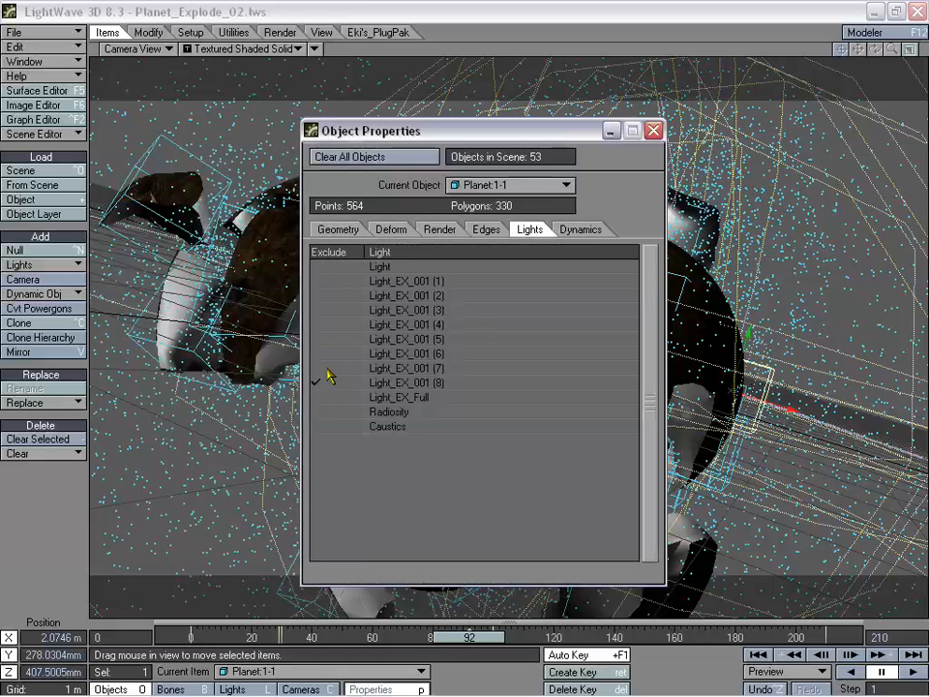
Try excluding lights Light_EX_001 (1) through (7) from Planet:1-1, undoing any accidental move in the viewport.
click(327, 311)
click(327, 296)
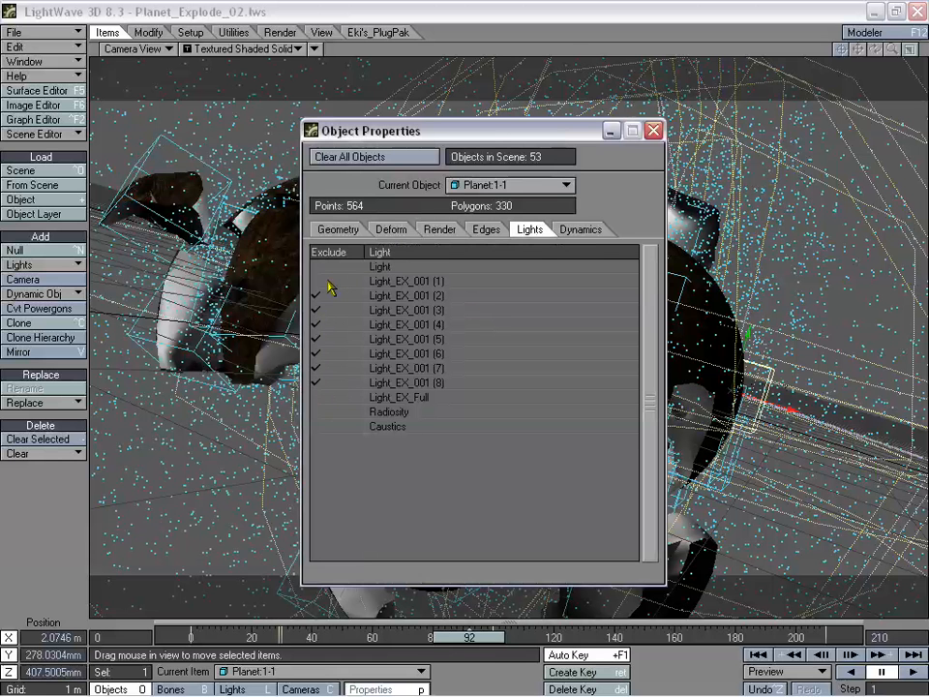
click(327, 281)
drag(494, 143, 379, 124)
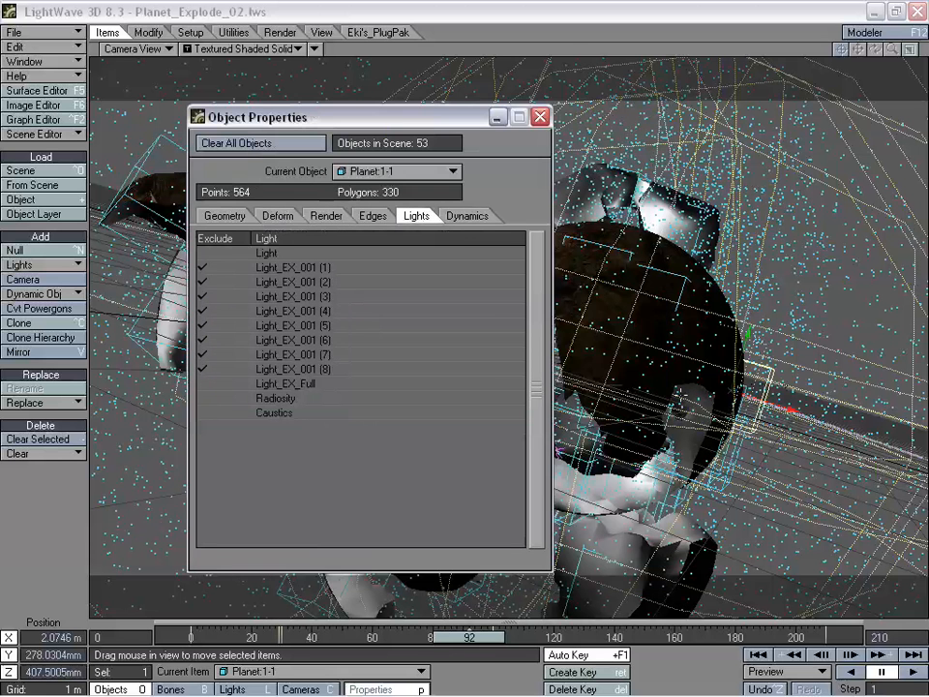
drag(679, 393, 691, 397)
key(z)
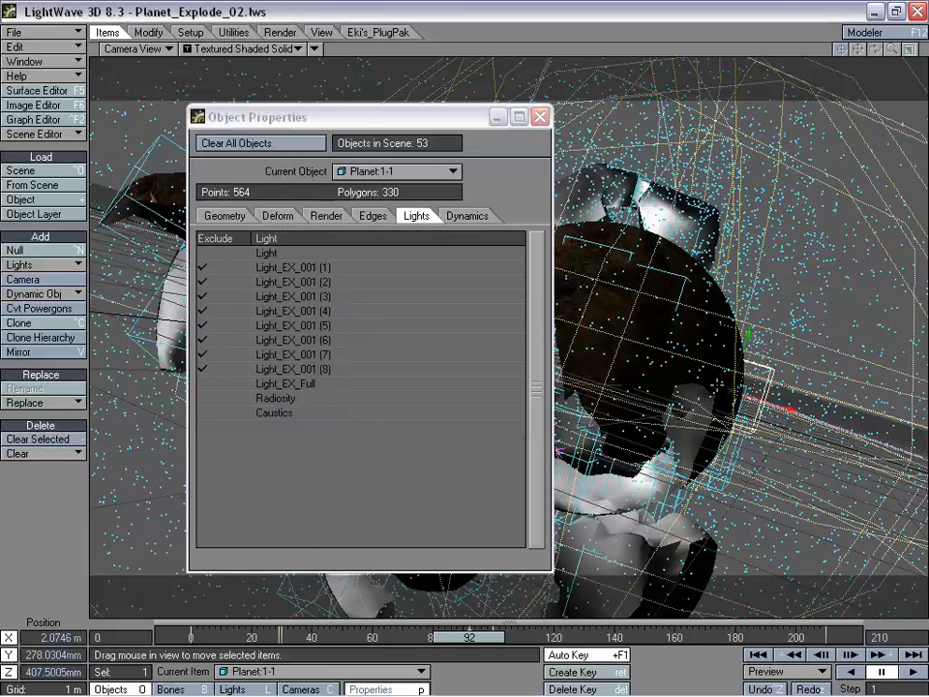
Remove the Light_EX_001 exclusions from Planet:1-1 and close its object properties.
click(205, 267)
click(201, 282)
click(203, 296)
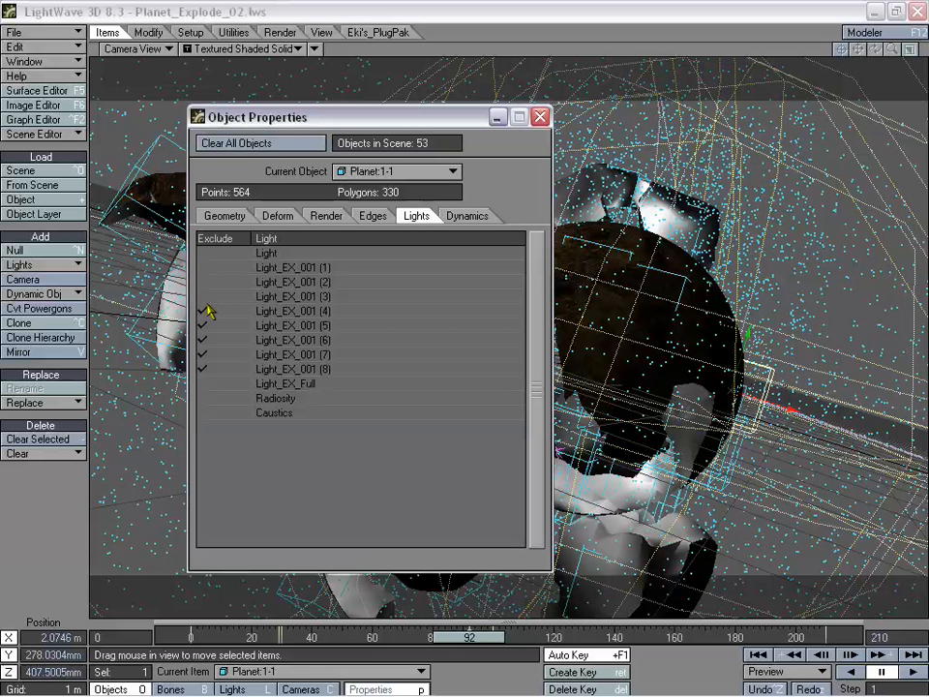
click(203, 325)
click(204, 339)
click(204, 354)
drag(319, 121, 388, 136)
click(608, 132)
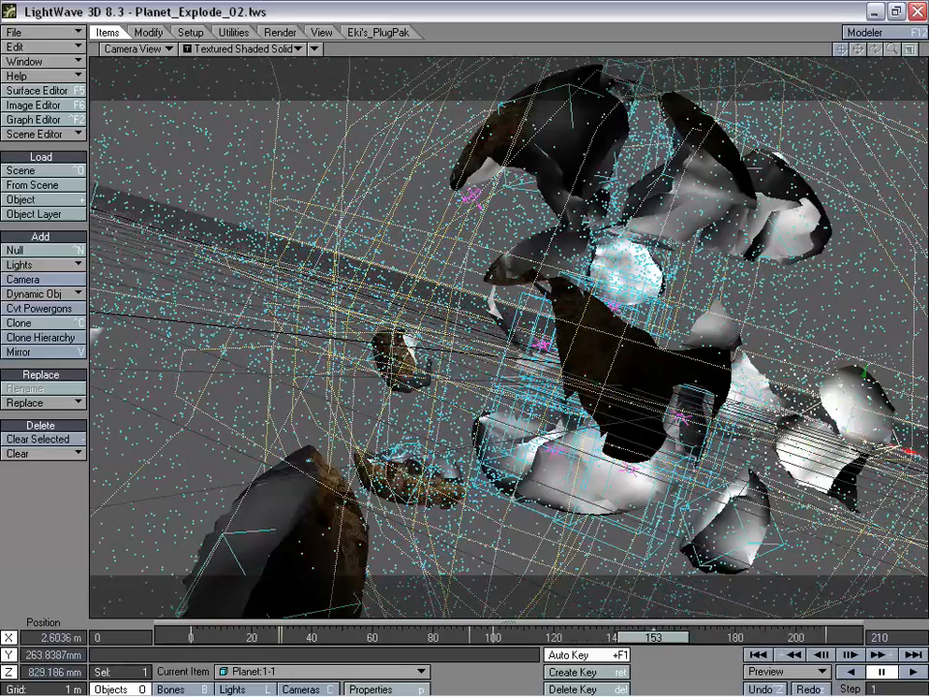
At frame 168, try 70% diffuse on the Cut surface, then settle on 60% diffuse, 24.5% glossiness and 17% specularity.
drag(653, 637, 699, 637)
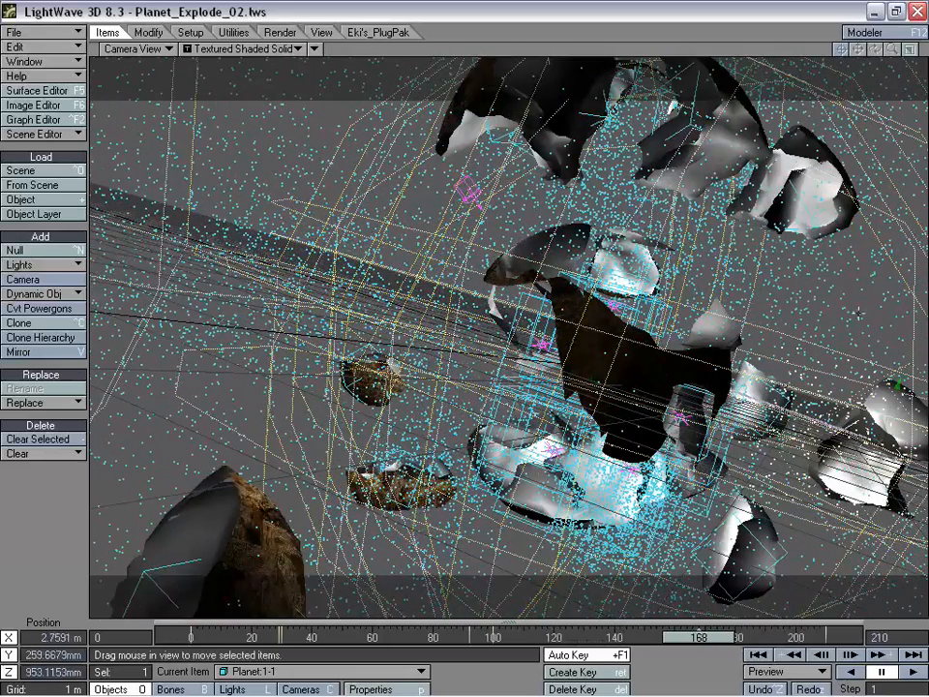
click(39, 90)
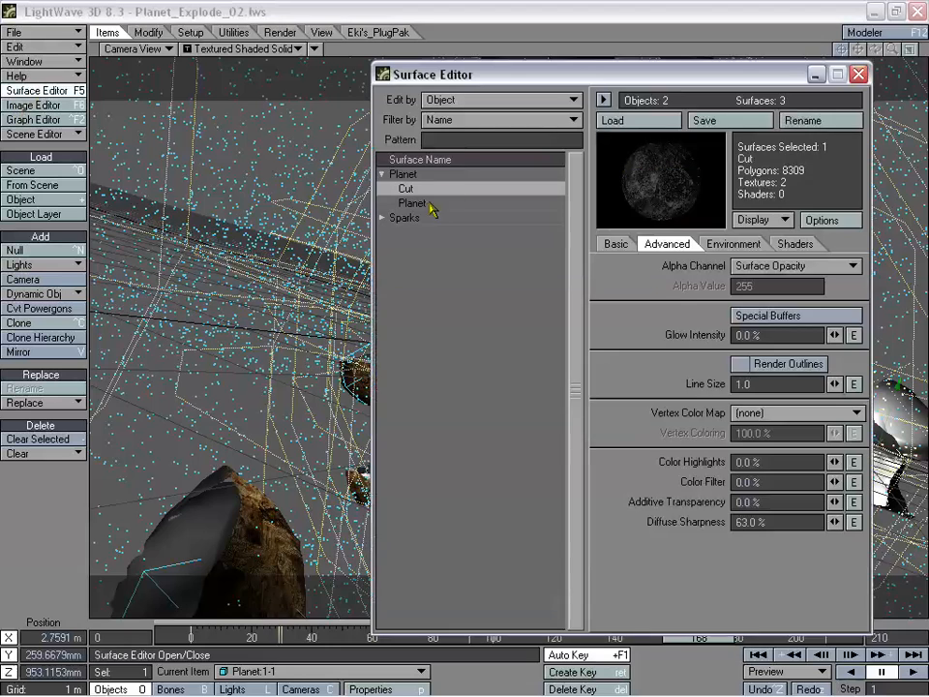
drag(595, 75, 290, 99)
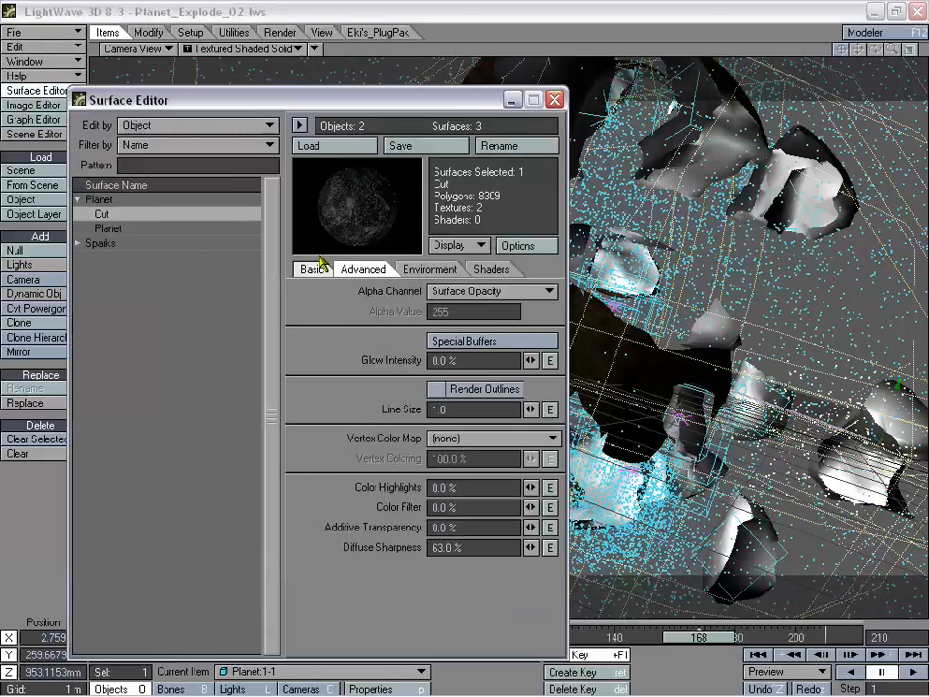
click(318, 267)
drag(480, 337, 381, 340)
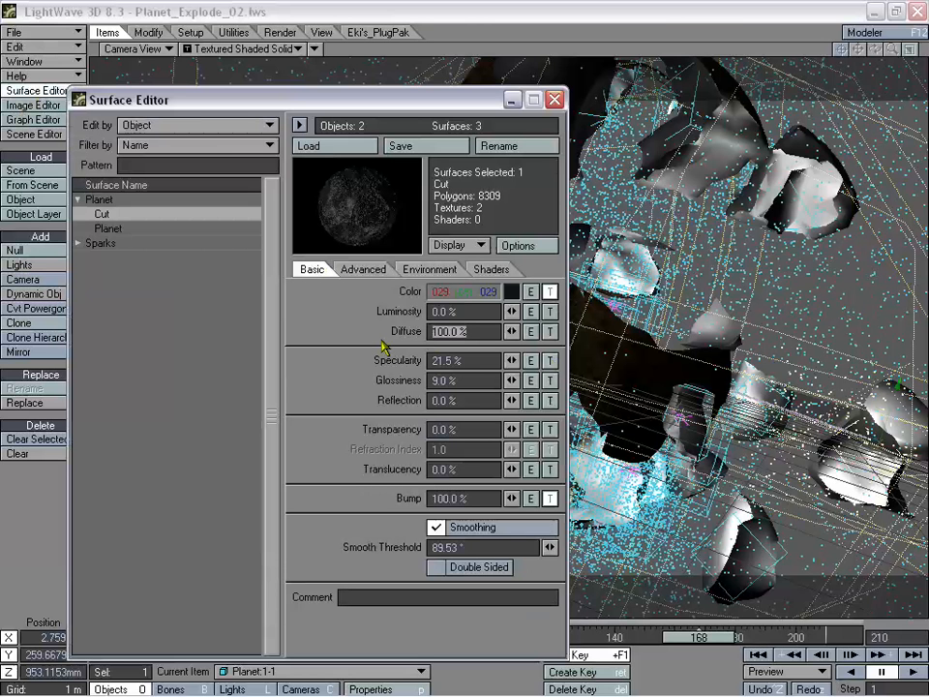
text(70)
key(Tab)
drag(463, 327, 405, 325)
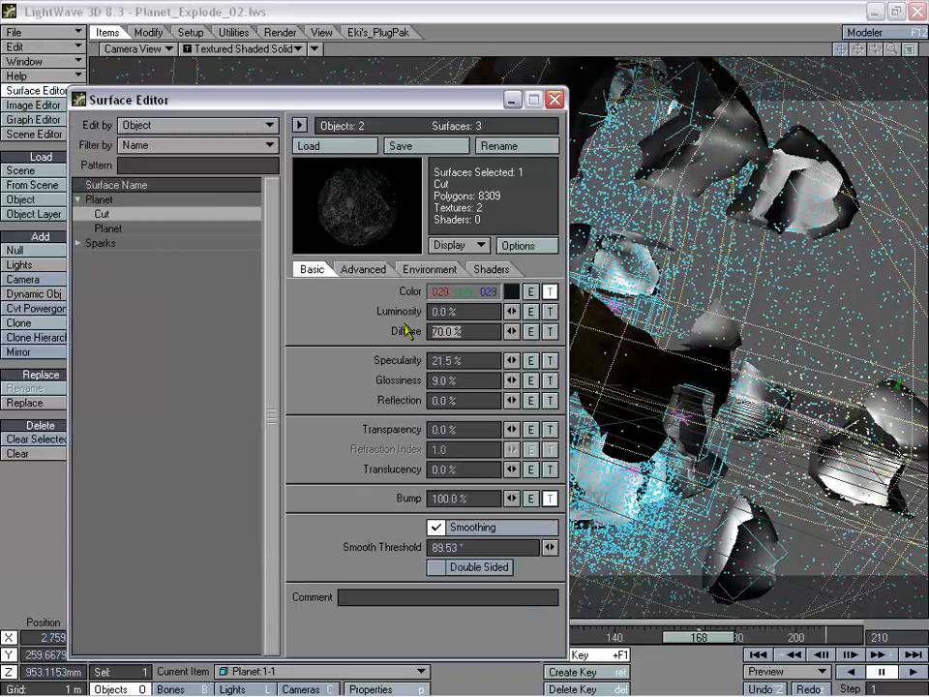
text(60)
key(Tab)
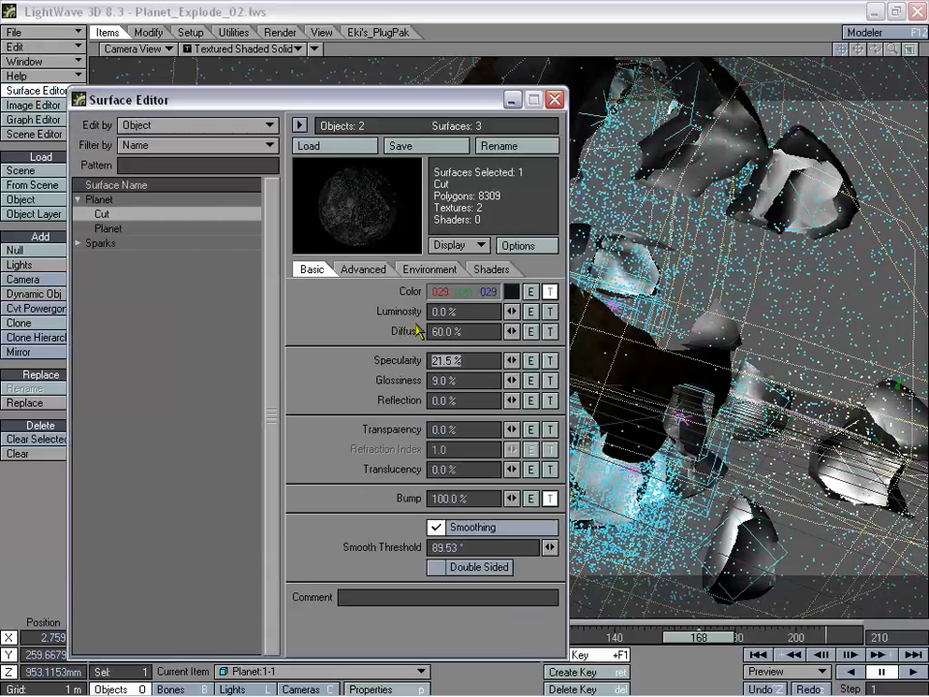
mouse_move(510, 380)
mouse_down()
mouse_move(542, 380)
mouse_move(489, 360)
mouse_move(522, 361)
mouse_up()
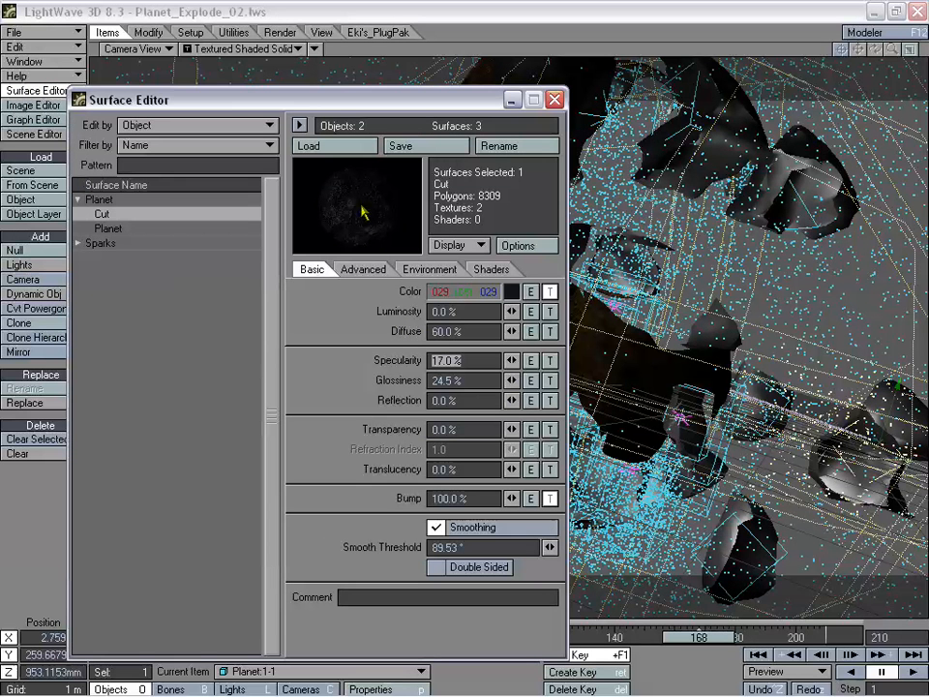
key(F5)
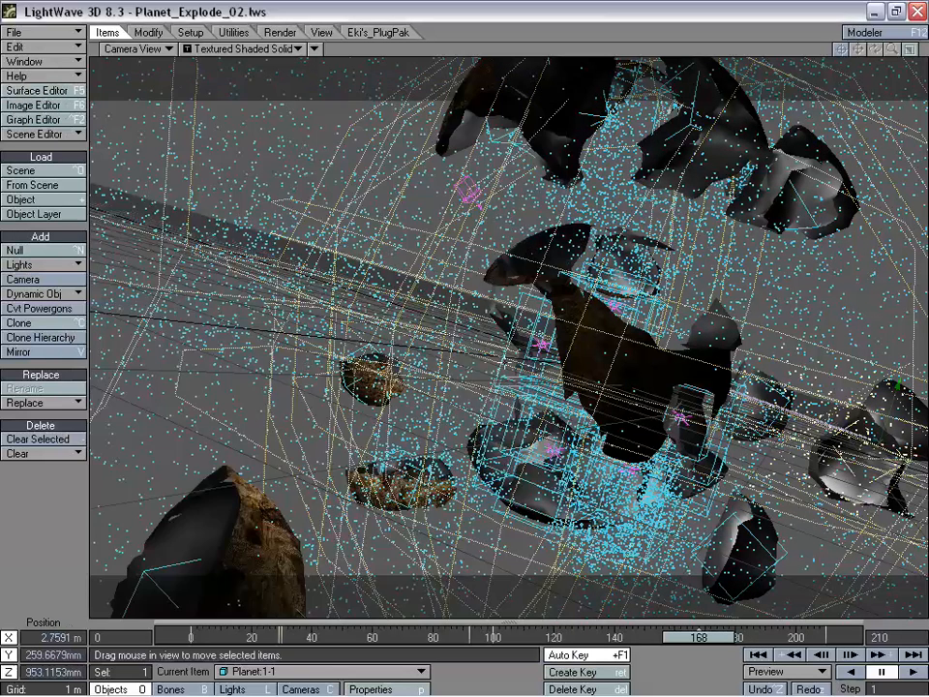
Return to frame 0, clone Light_EX_Full once and parent the clone to Light_EX_001 (2).
drag(687, 641, 191, 641)
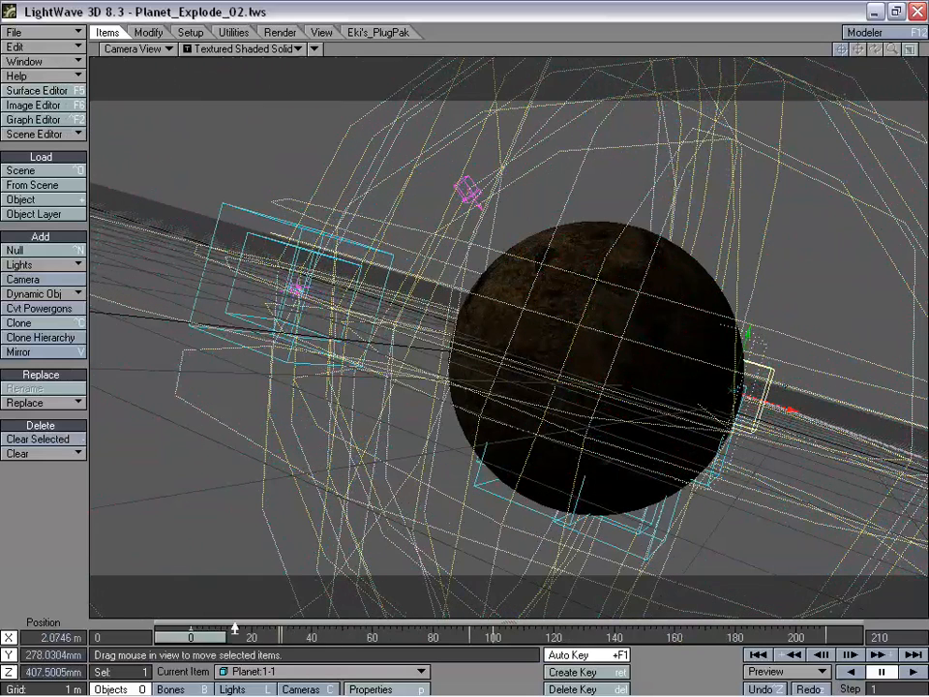
click(237, 687)
click(237, 670)
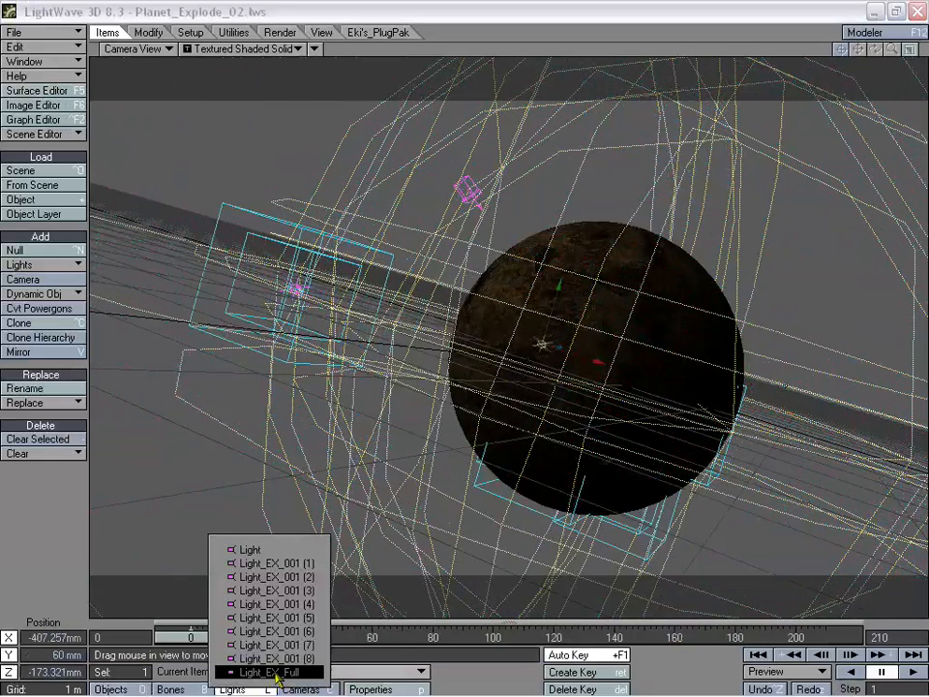
key(ctrl+c)
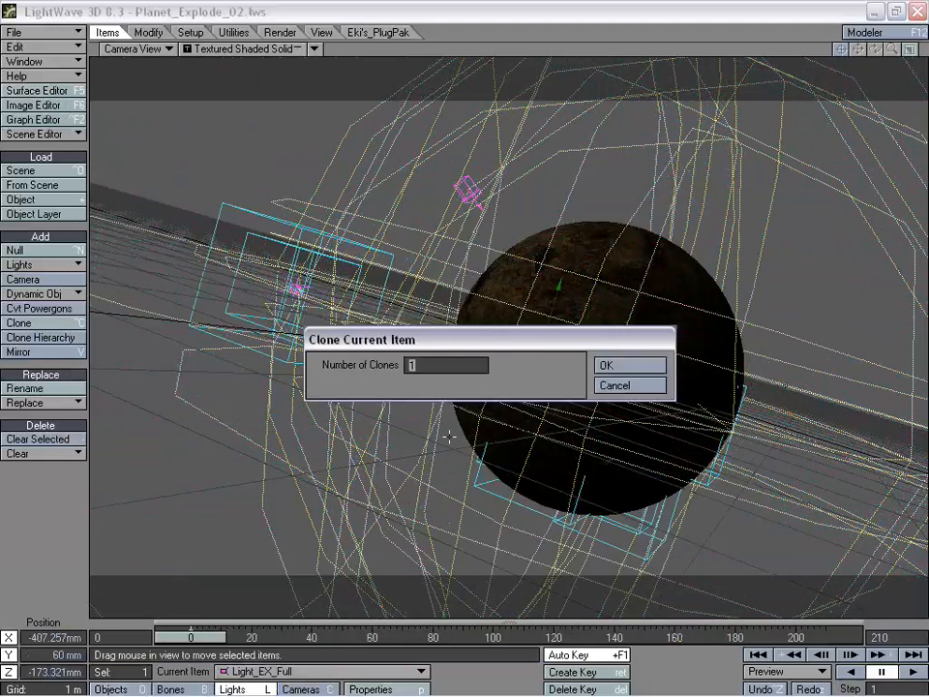
click(635, 365)
key(m)
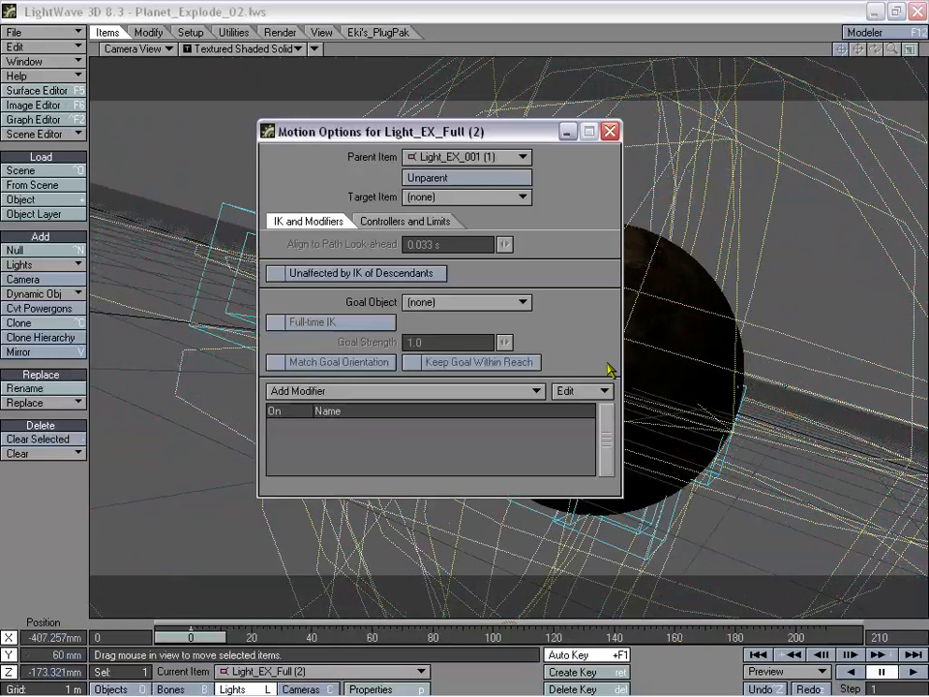
click(308, 156)
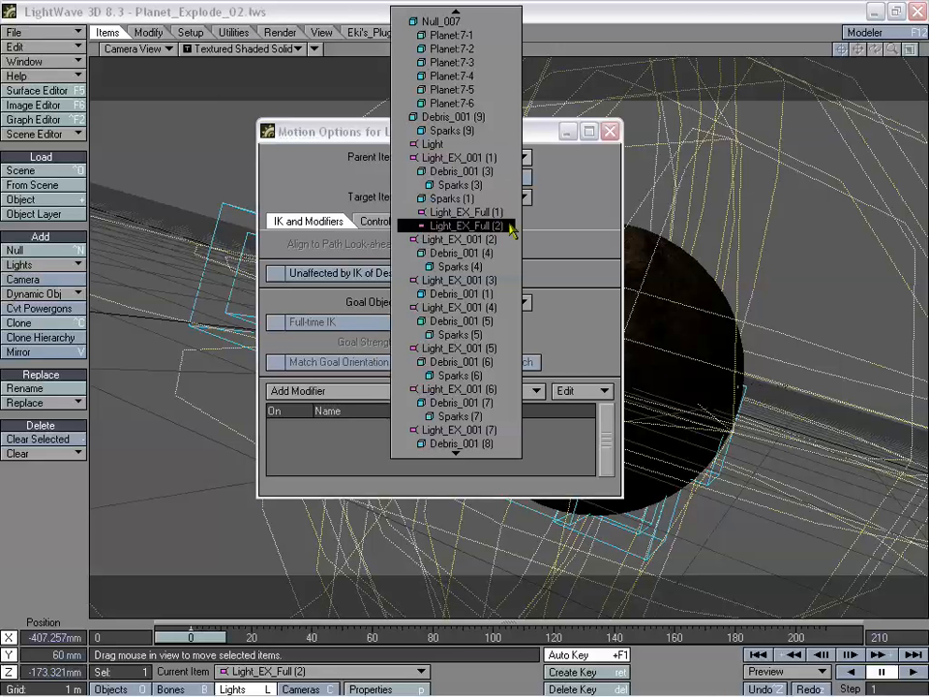
click(454, 238)
click(611, 131)
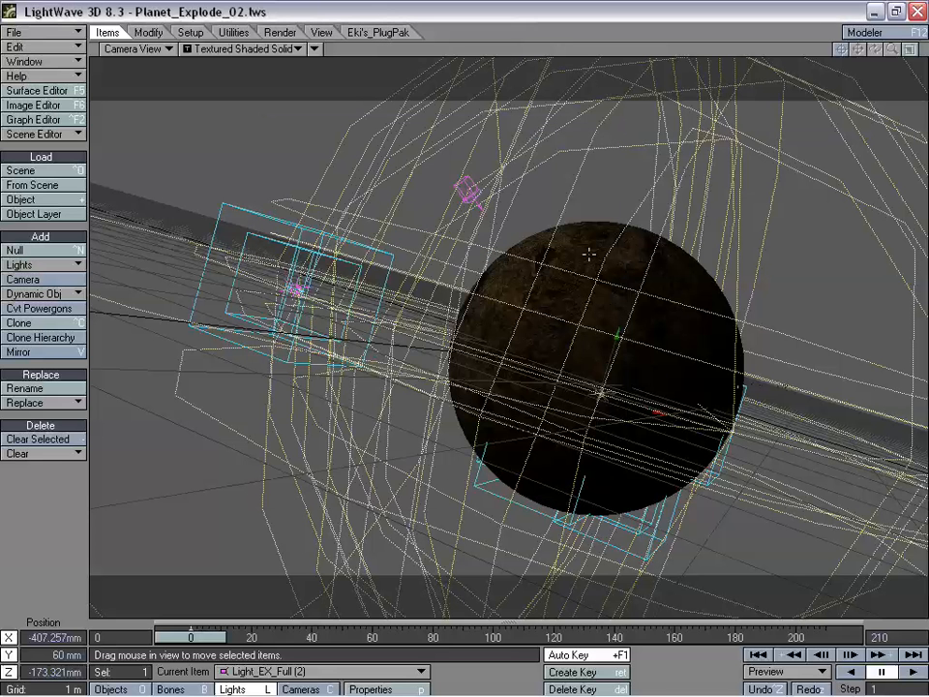
Clone Light_EX_Full (2) once and parent the new clone to Light_EX_001 (3).
key(ctrl+c)
click(612, 364)
key(m)
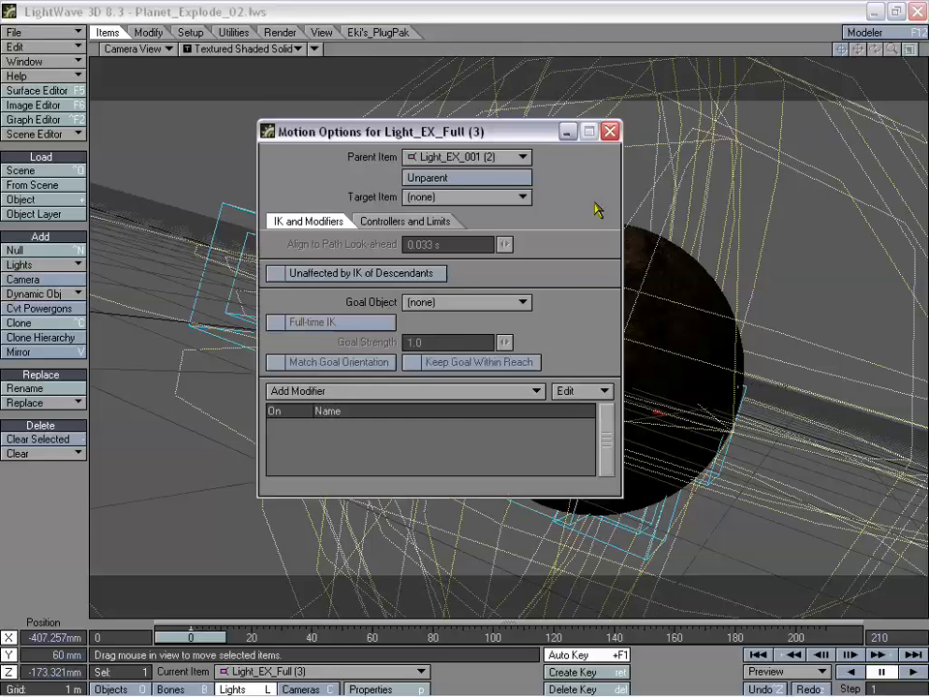
click(498, 160)
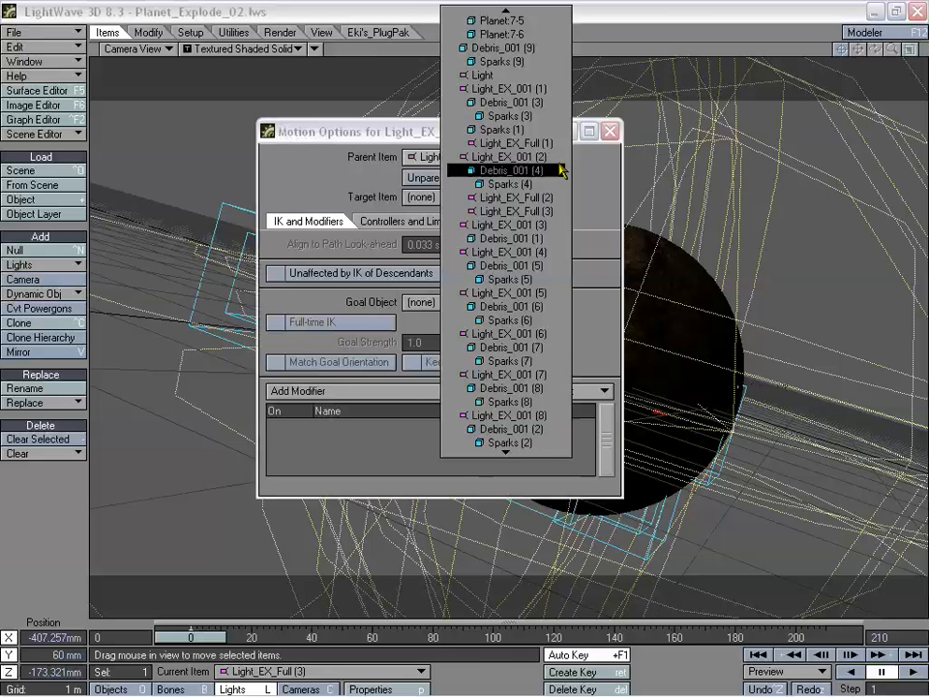
click(553, 227)
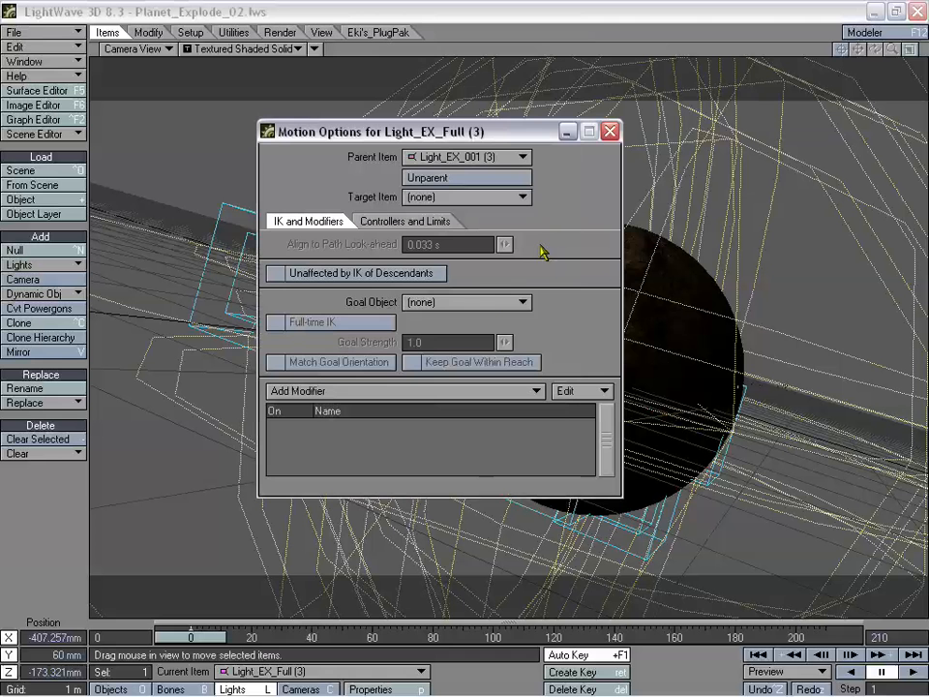
click(609, 131)
Clone Light_EX_Full (3) once and parent the new clone to Light_EX_001 (4).
key(ctrl+c)
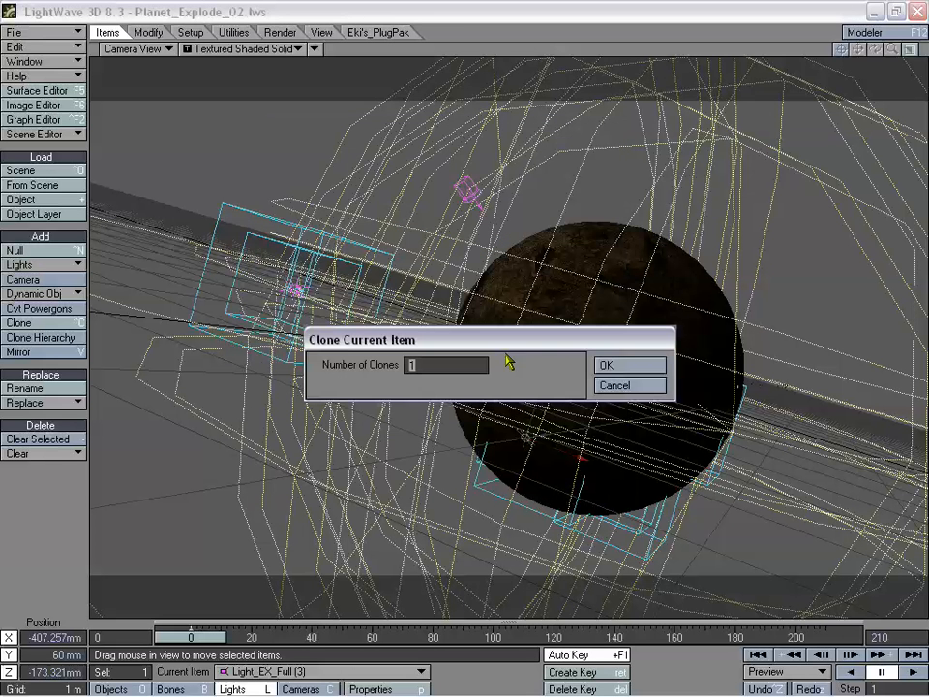
click(624, 366)
key(m)
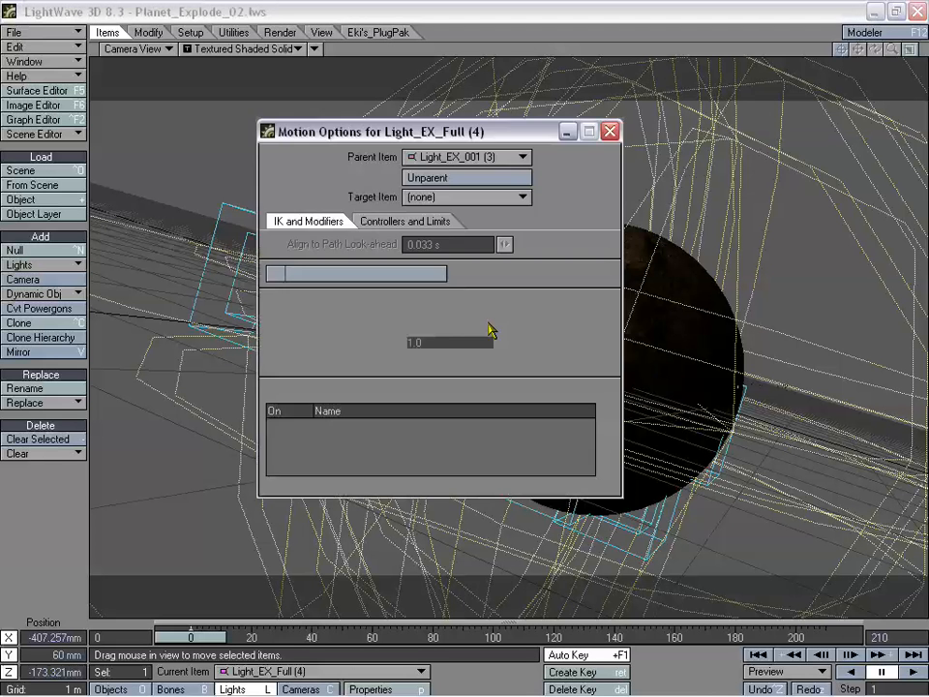
click(488, 157)
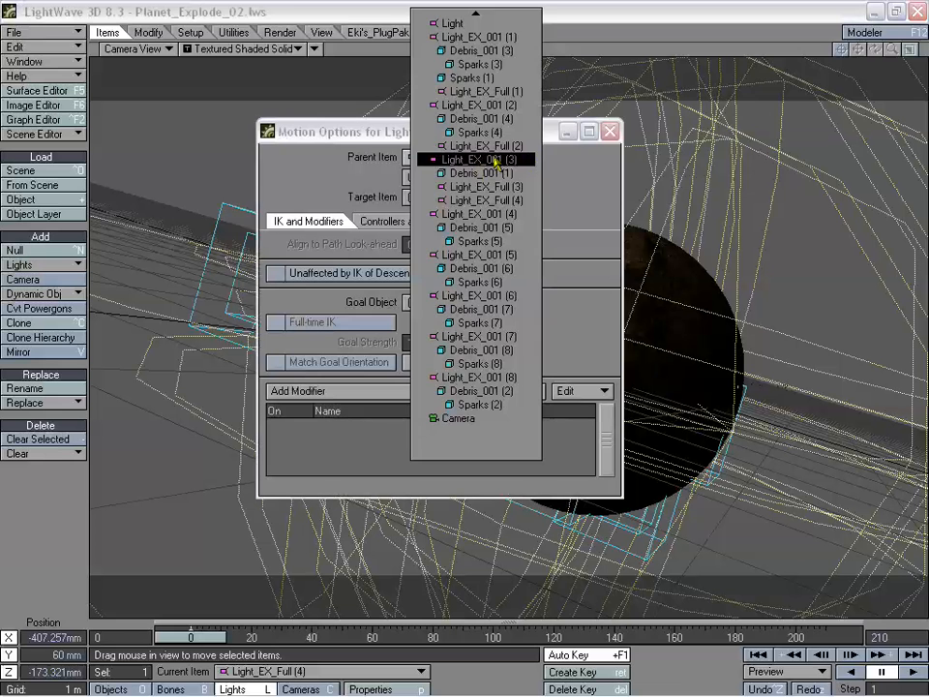
click(531, 222)
click(609, 131)
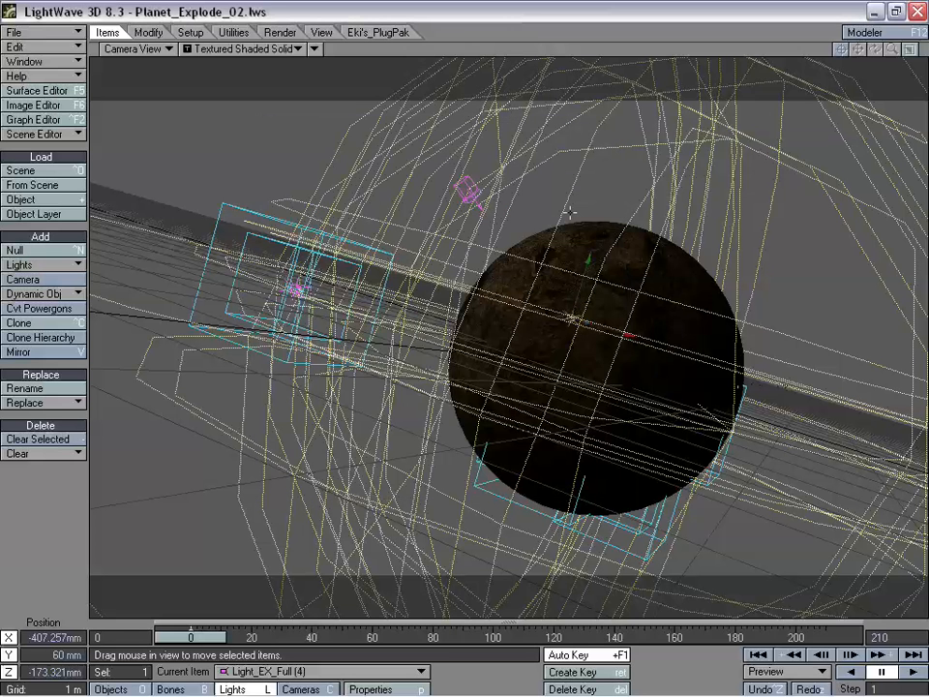
Clone Light_EX_Full (4) once and parent the new clone to Light_EX_001 (5).
key(ctrl+c)
click(597, 368)
key(m)
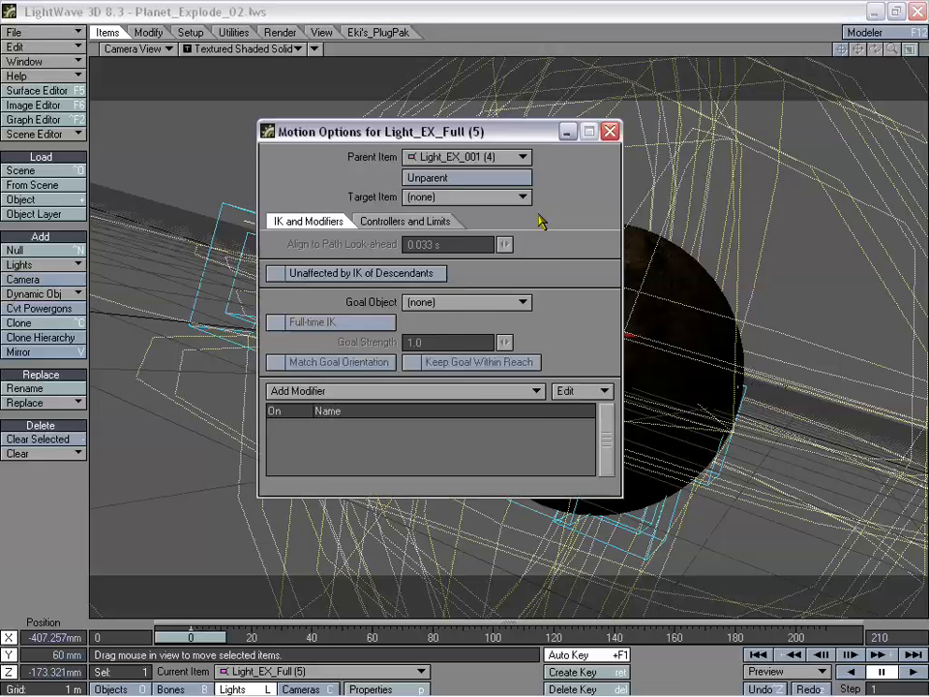
click(474, 161)
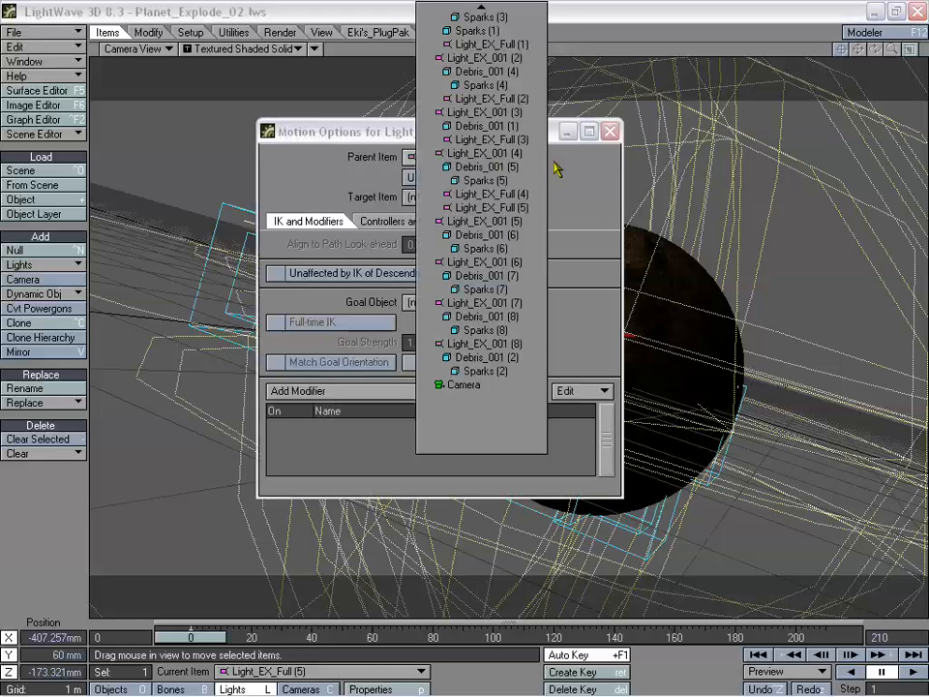
click(528, 223)
click(609, 131)
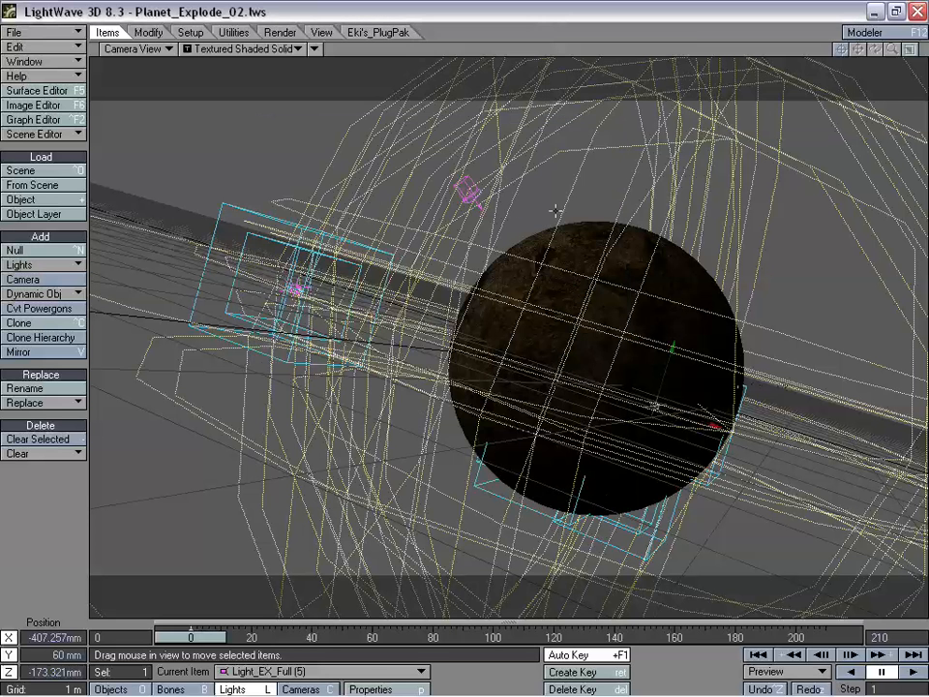
Clone Light_EX_Full (5) once and parent the new clone to Light_EX_001 (6).
key(ctrl+c)
click(626, 363)
key(m)
click(474, 156)
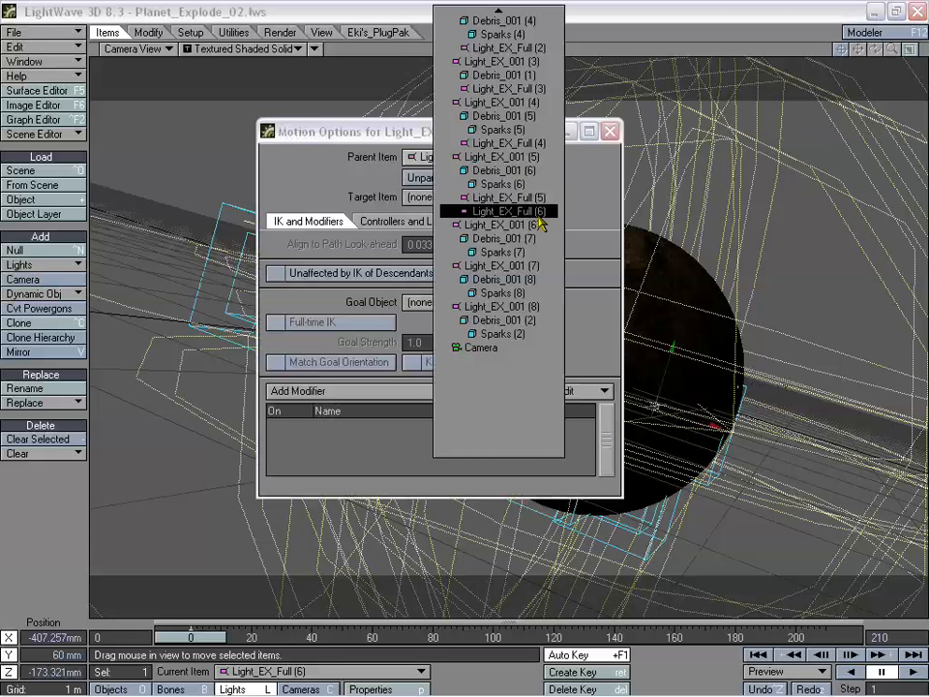
click(537, 225)
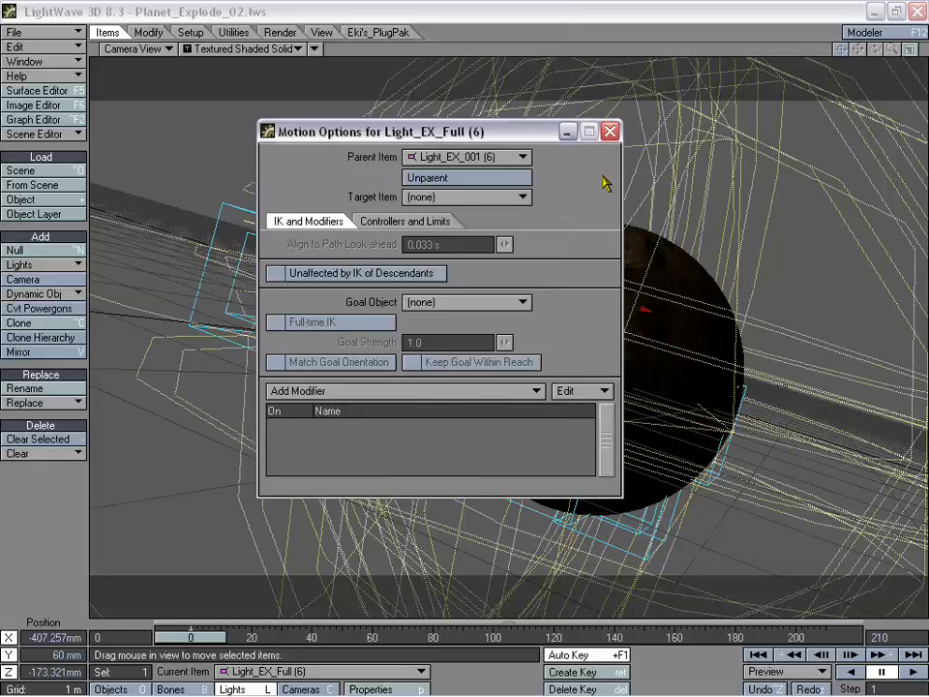
click(610, 132)
Clone Light_EX_Full (6) once and parent the new clone to Light_EX_001 (7).
key(ctrl+c)
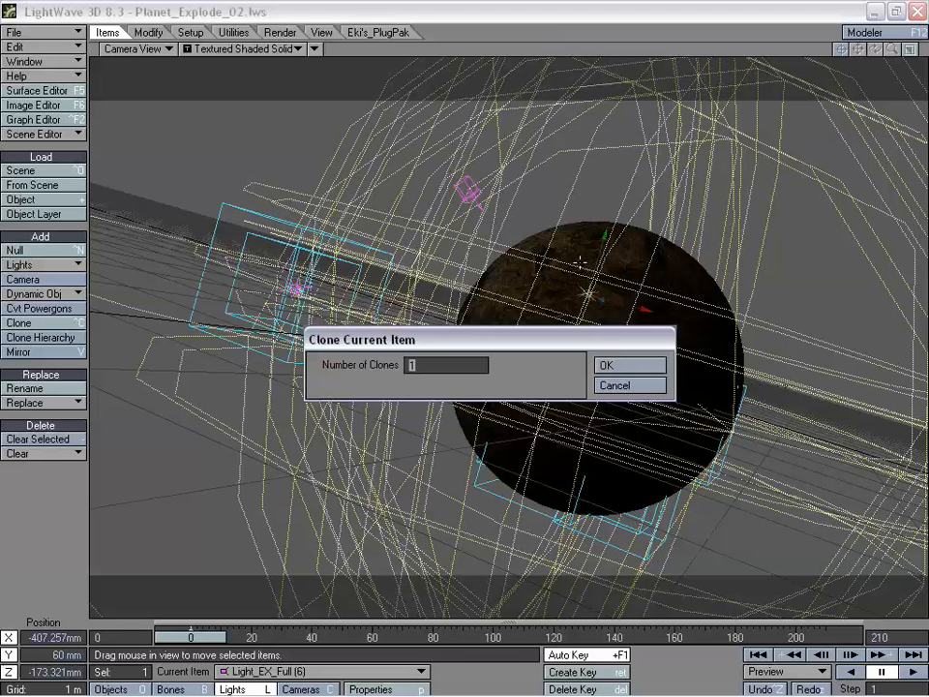
click(627, 365)
key(m)
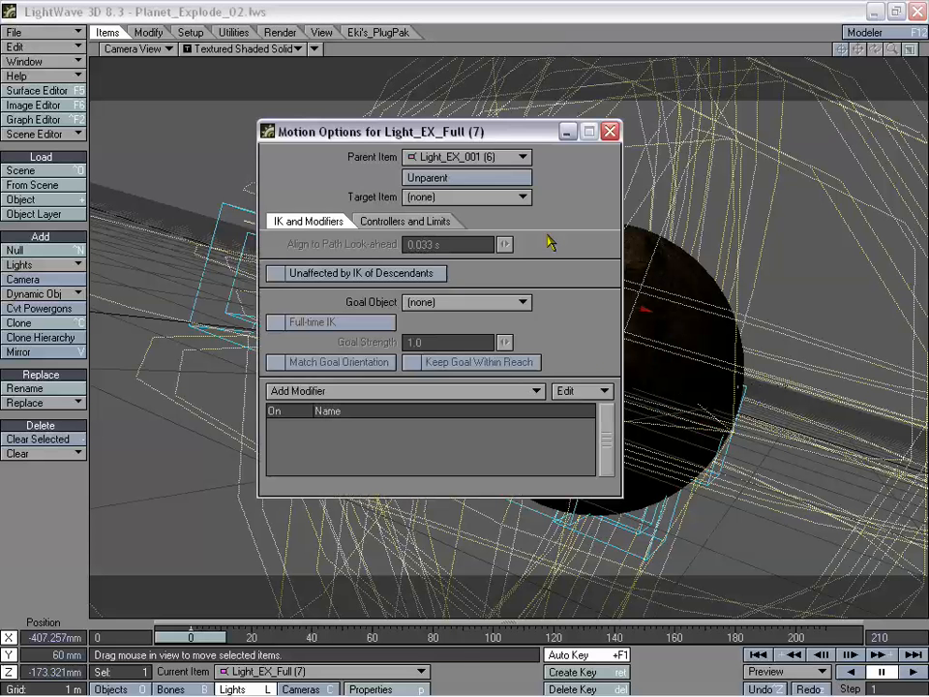
drag(473, 132, 483, 142)
click(474, 161)
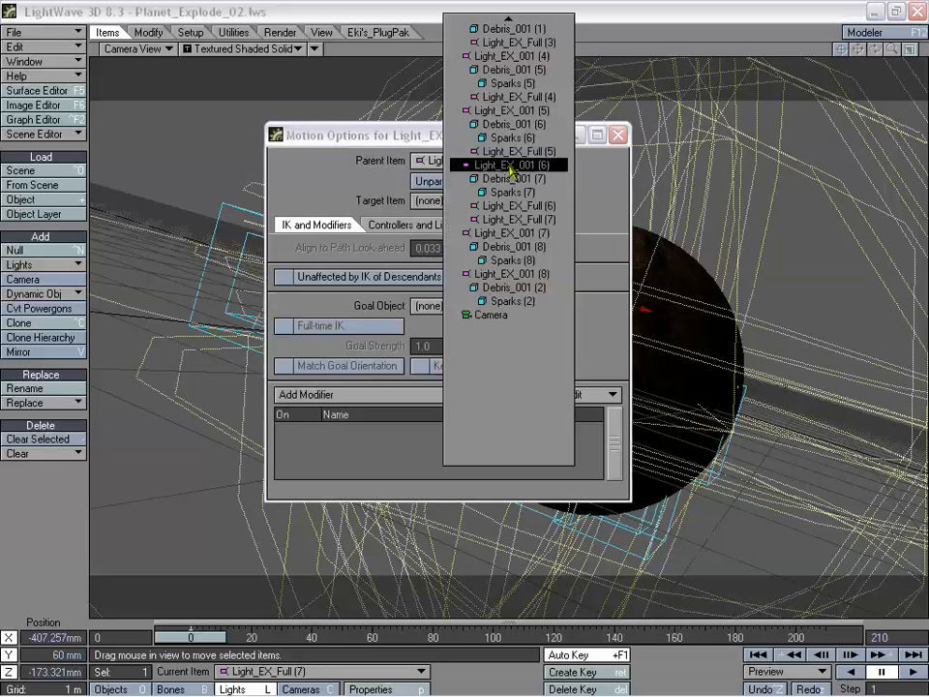
click(541, 235)
click(617, 135)
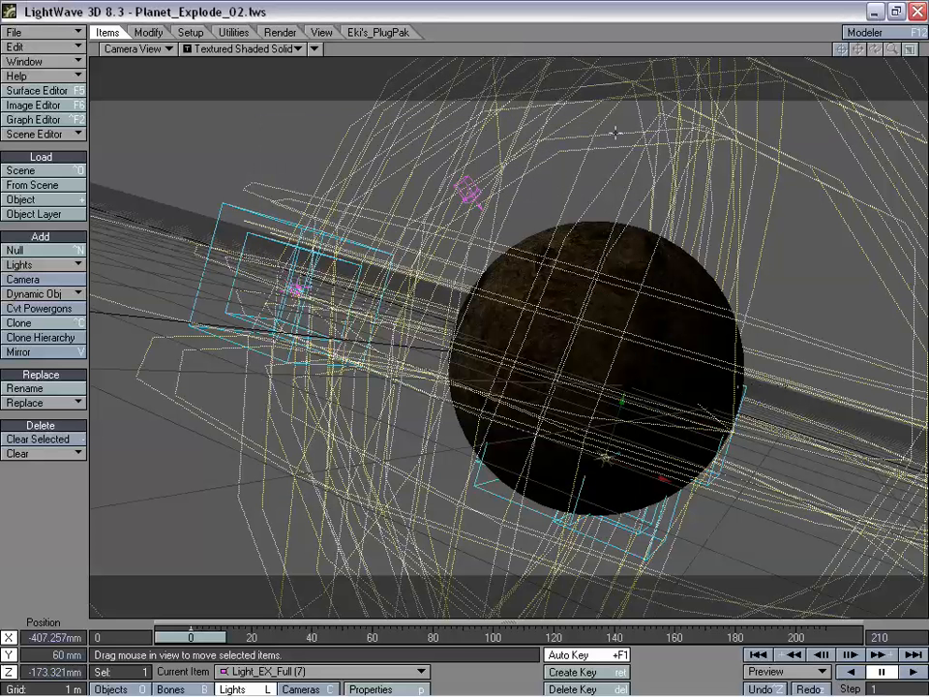
Clone Light_EX_Full (7) once and parent the new clone to Light_EX_001 (8).
key(ctrl+c)
click(630, 366)
key(m)
click(474, 161)
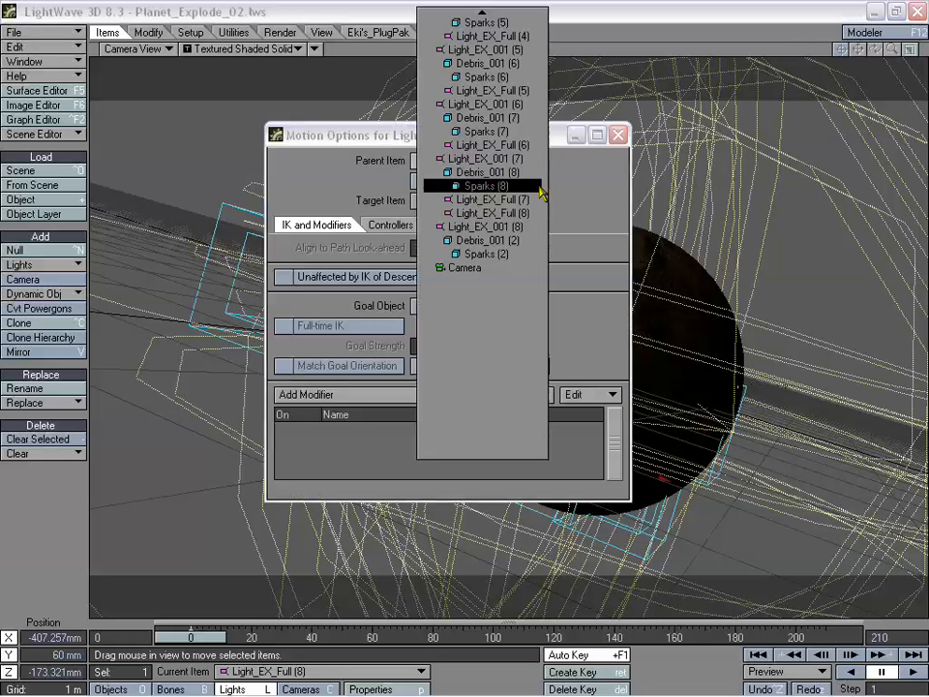
click(528, 235)
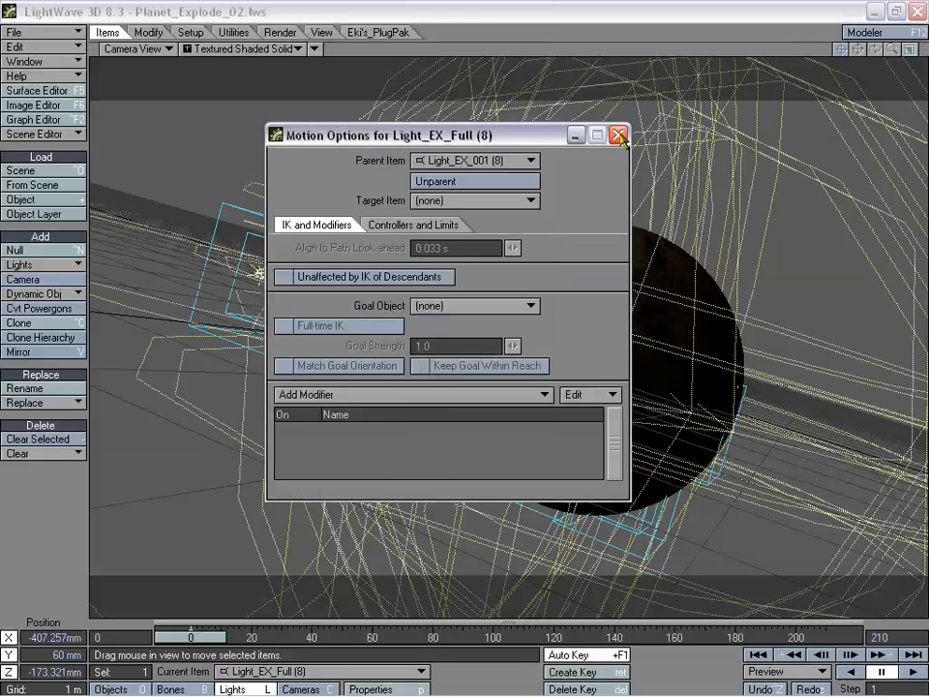
click(616, 136)
Scrub the timeline between about frames 58 and 92 to examine the explosion lights and debris in the camera view.
drag(187, 643, 369, 637)
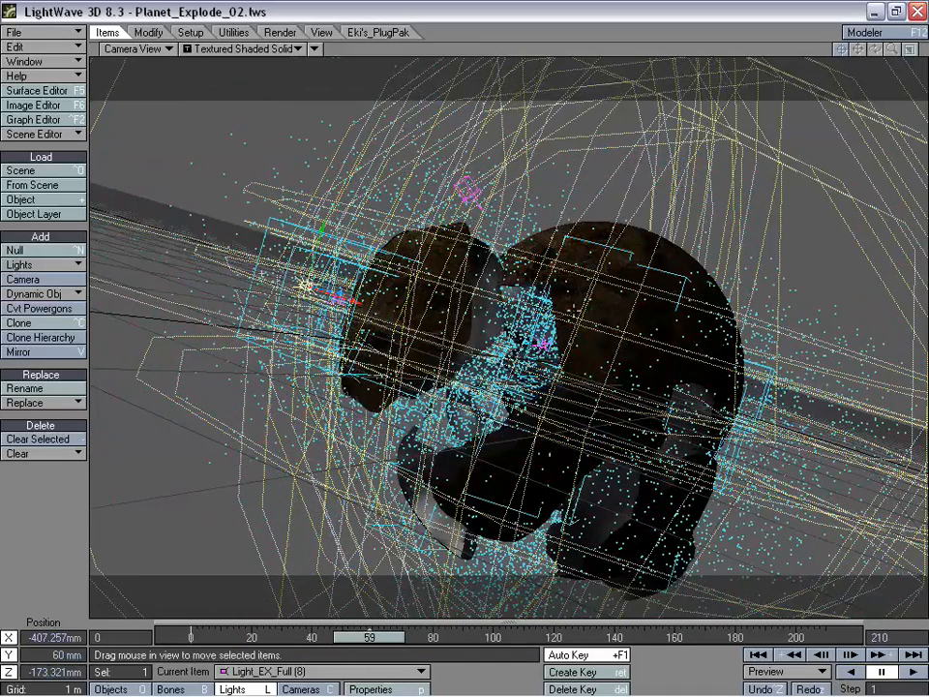
mouse_move(378, 635)
mouse_down()
mouse_move(332, 636)
mouse_move(370, 639)
mouse_up()
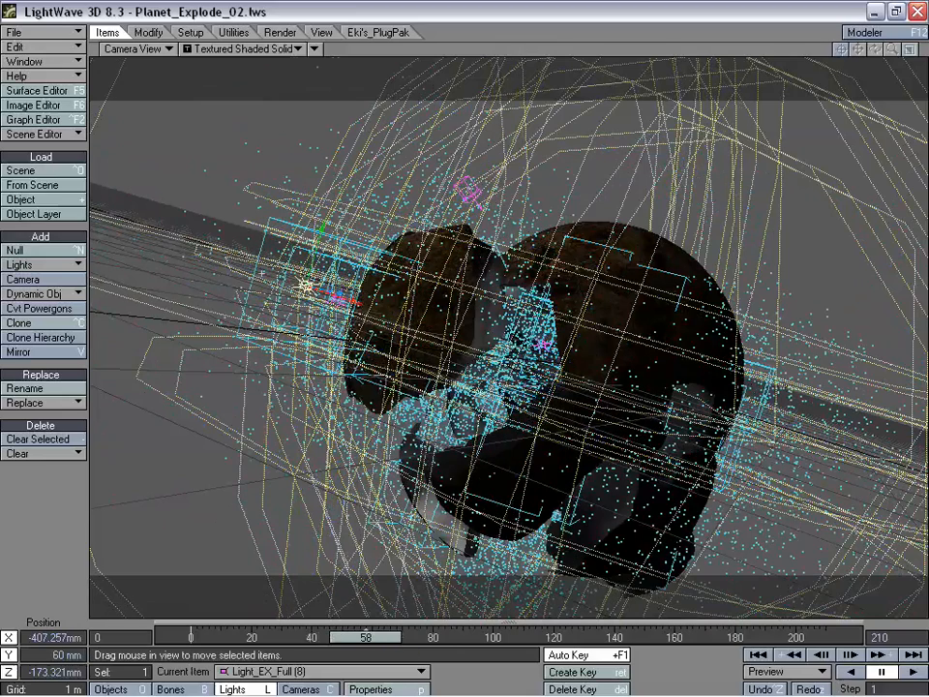
drag(397, 643, 442, 640)
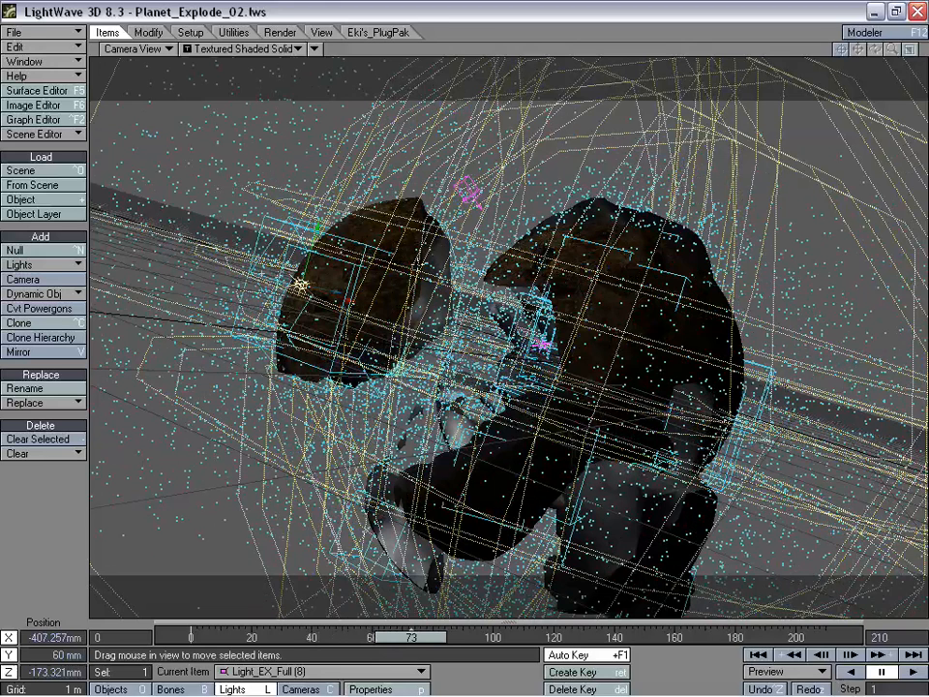
drag(412, 637, 377, 637)
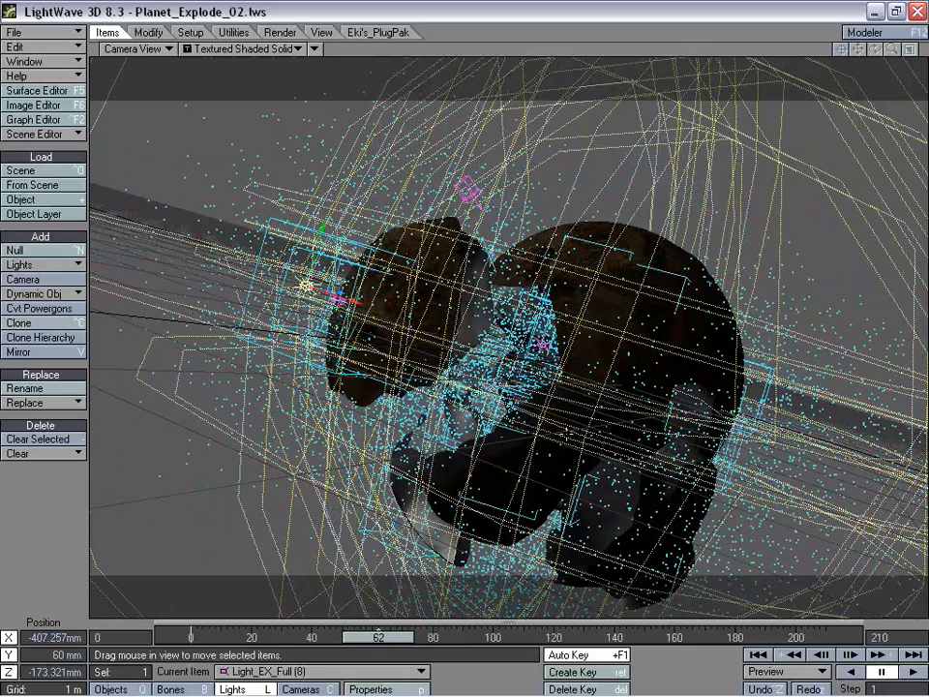
mouse_move(377, 636)
mouse_down()
mouse_move(469, 636)
mouse_move(388, 636)
mouse_up()
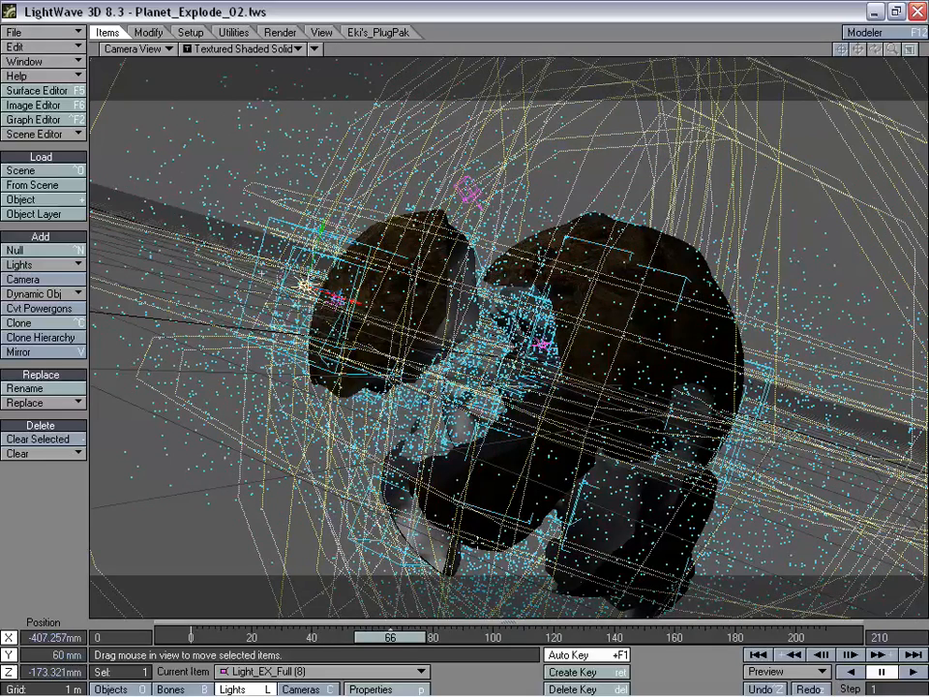
mouse_move(411, 646)
mouse_down()
mouse_move(213, 646)
mouse_move(590, 638)
mouse_move(411, 646)
mouse_up()
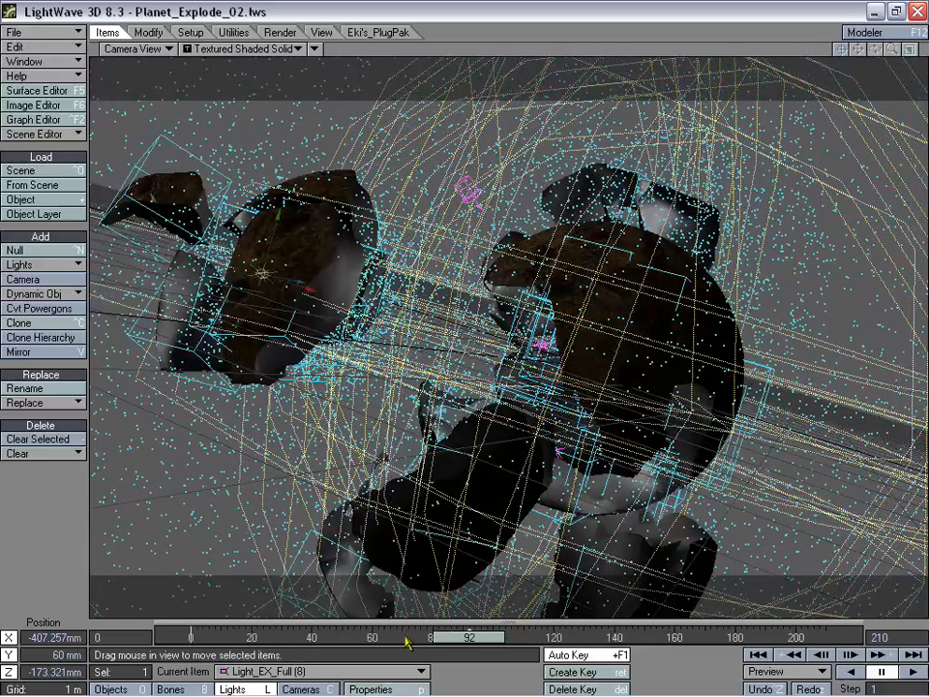
Open the light properties for Light_EX_001 (1) and move the window clear of the planet.
key(p)
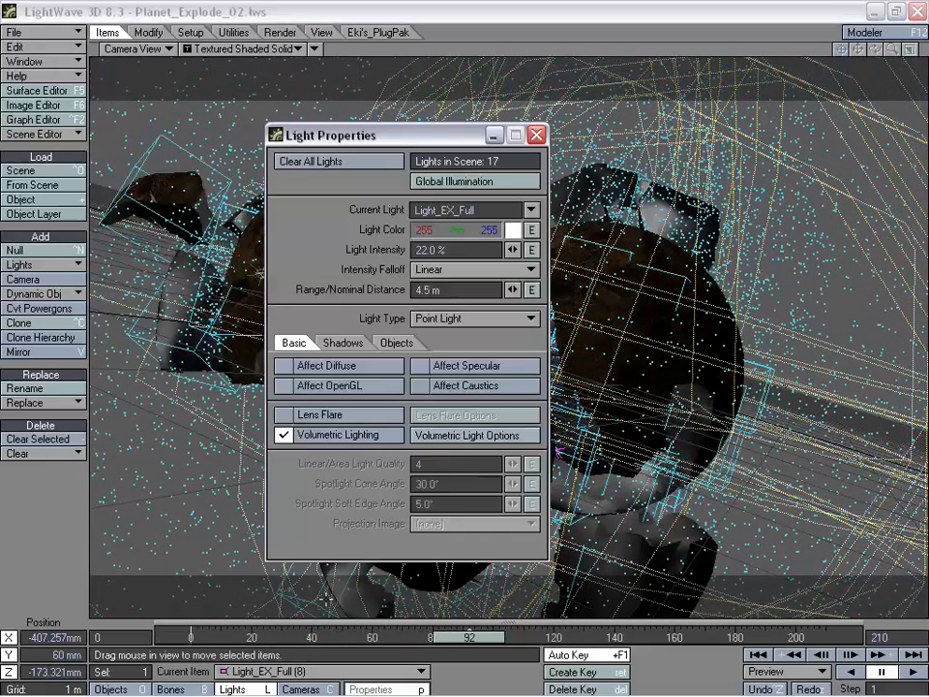
click(300, 670)
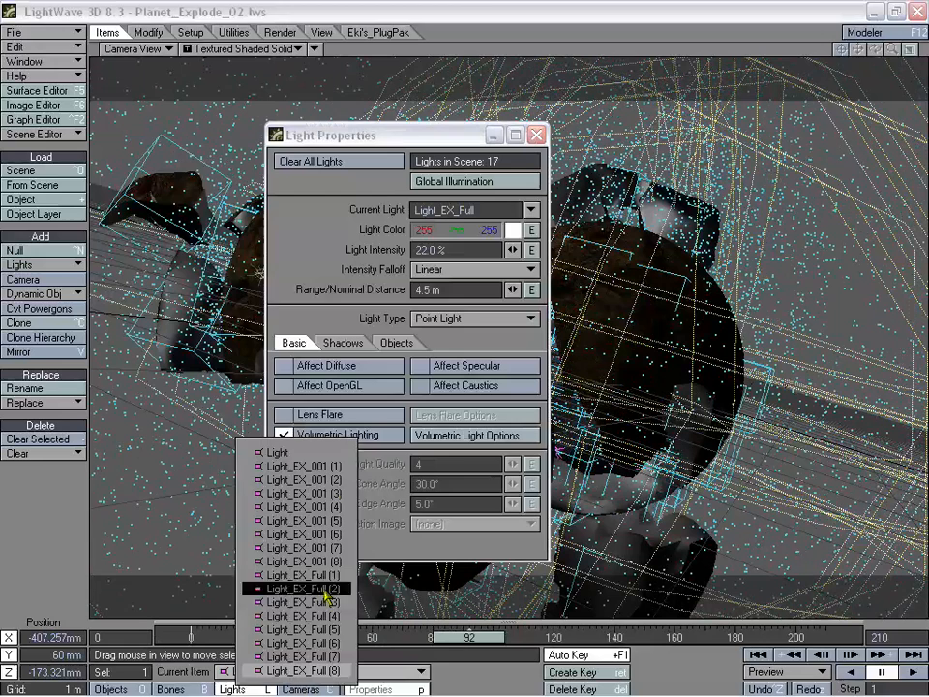
click(336, 467)
drag(430, 140, 267, 106)
Turn Affect Diffuse, Affect OpenGL and Affect Specular off and back on for Light_EX_001 (1).
click(166, 334)
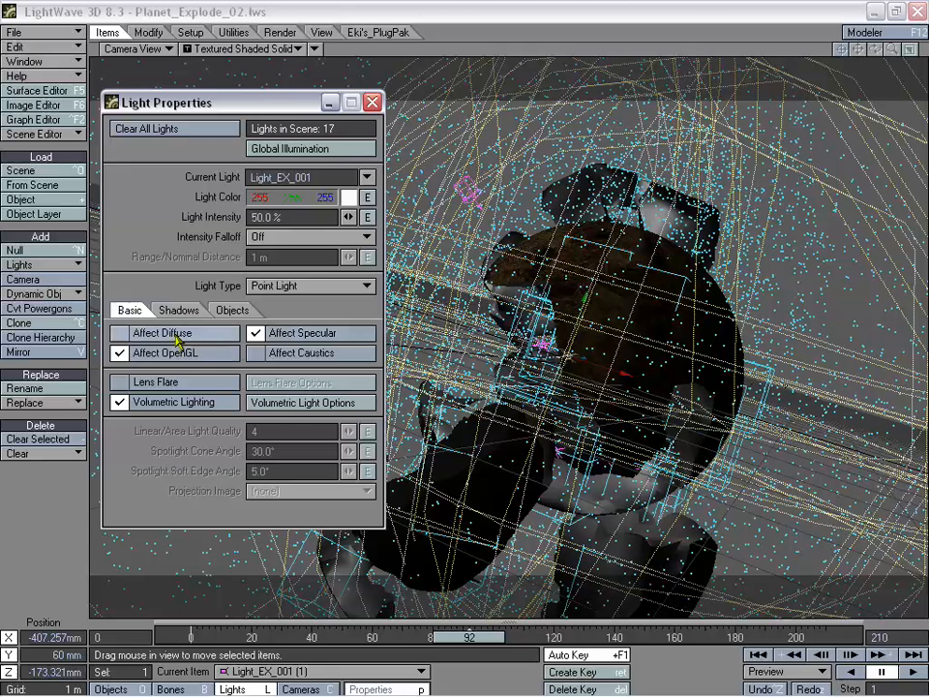
click(183, 352)
click(306, 333)
click(200, 336)
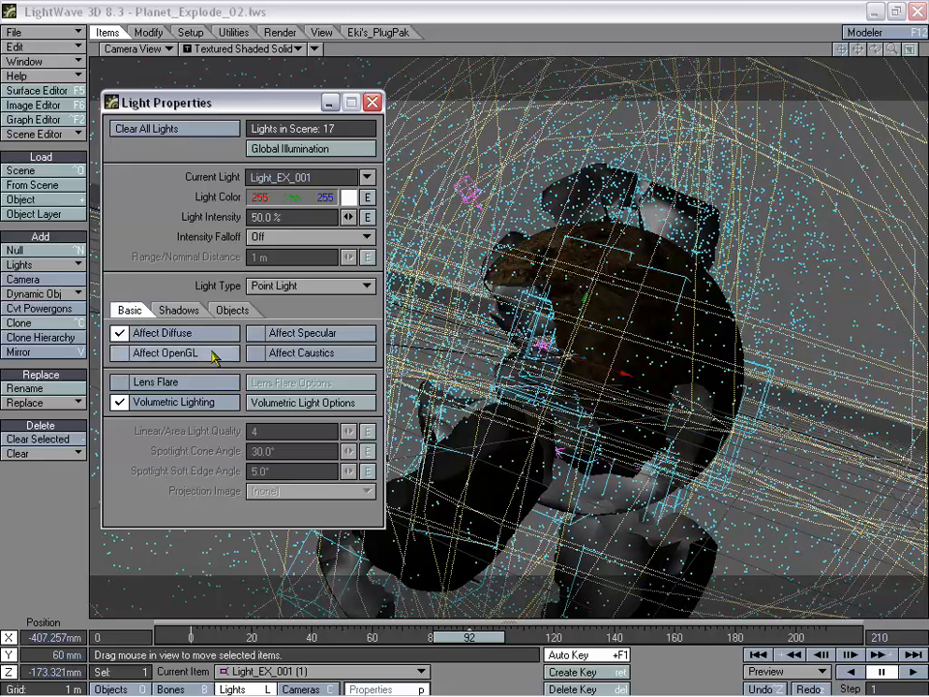
click(214, 355)
click(284, 336)
click(203, 337)
click(204, 337)
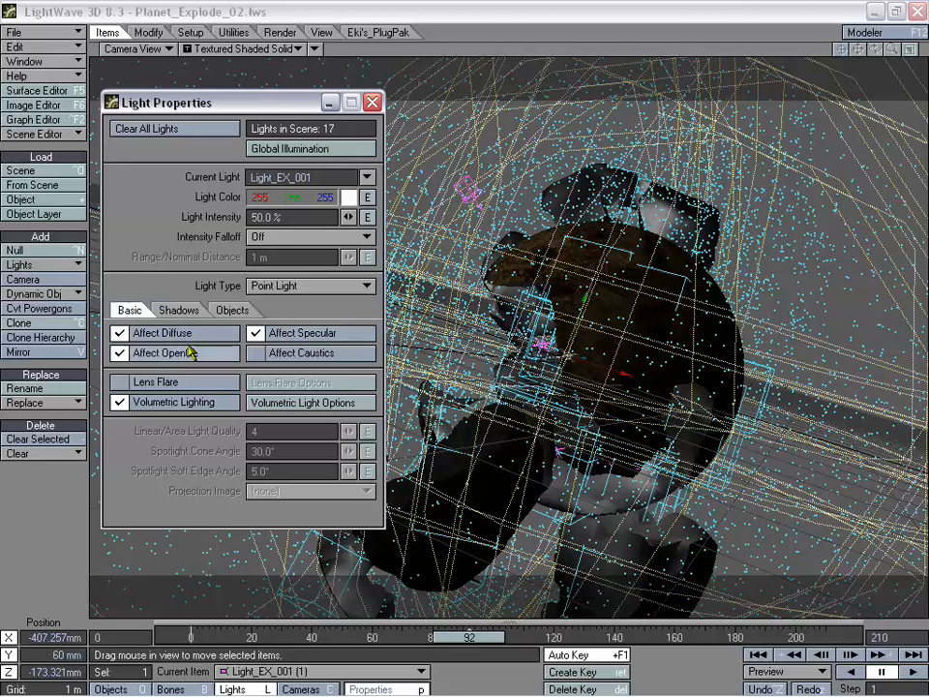
Look through the object exclusion list of Light_EX_001 (1) and return to its basic settings.
click(240, 312)
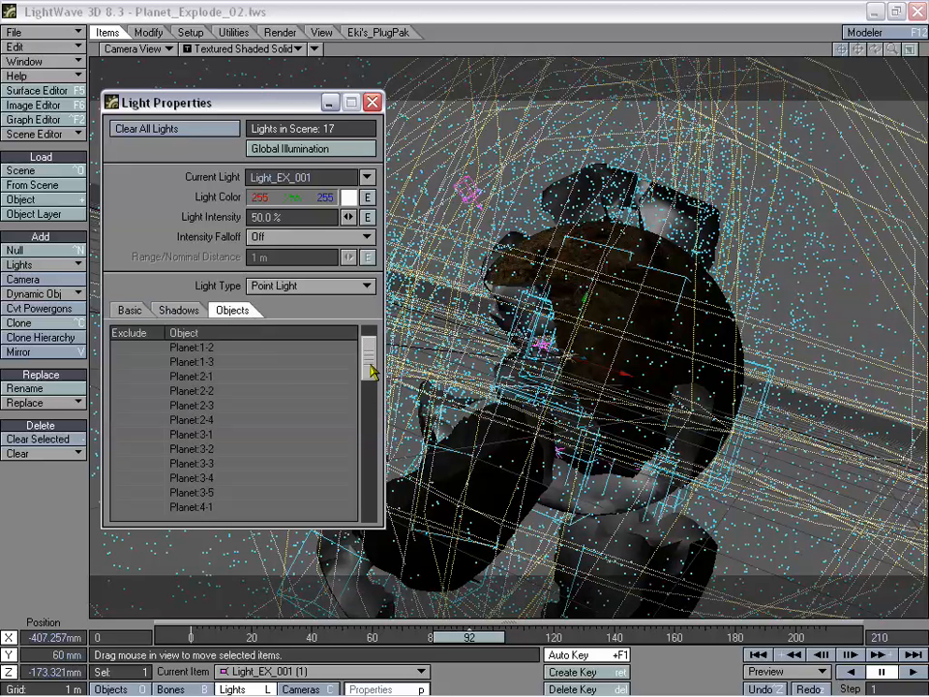
drag(370, 371, 350, 359)
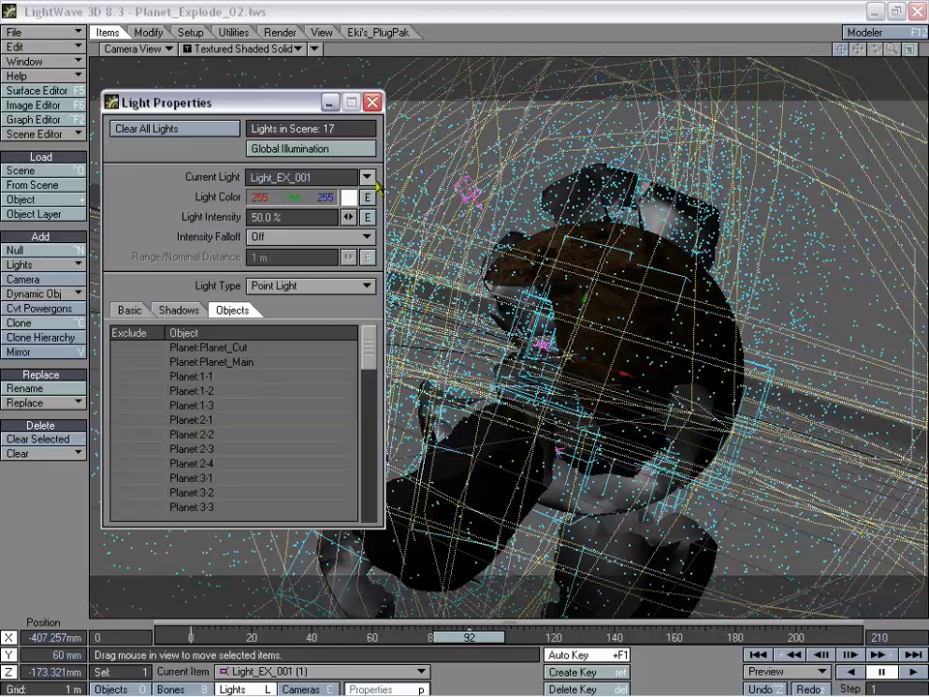
click(129, 310)
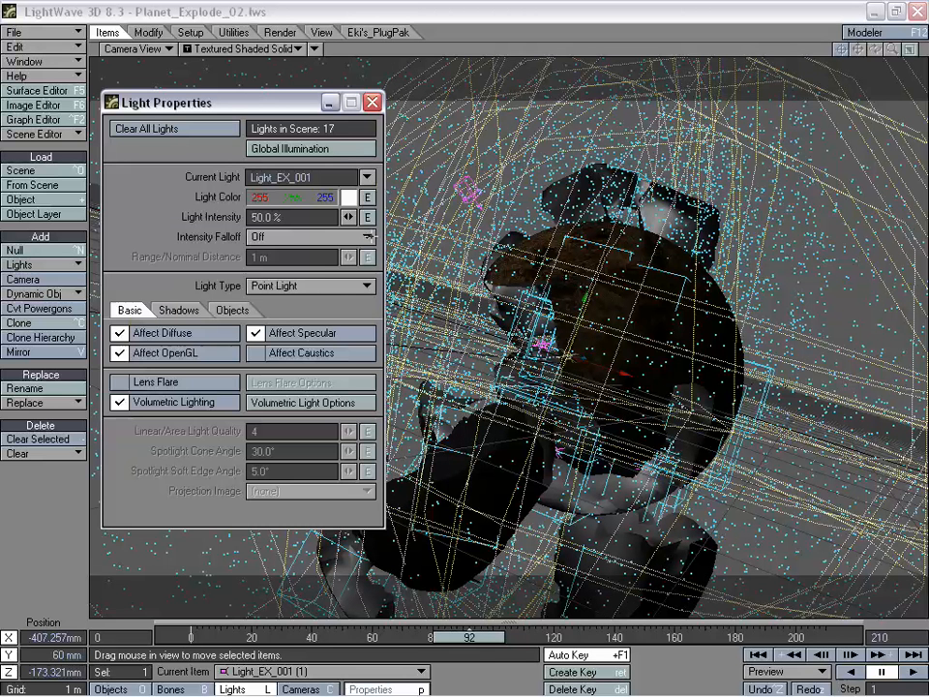
Go to frame 54 and view the volumetric light options of Light_EX_001 (1), closing its windows when done.
click(372, 102)
drag(483, 644, 367, 642)
click(384, 689)
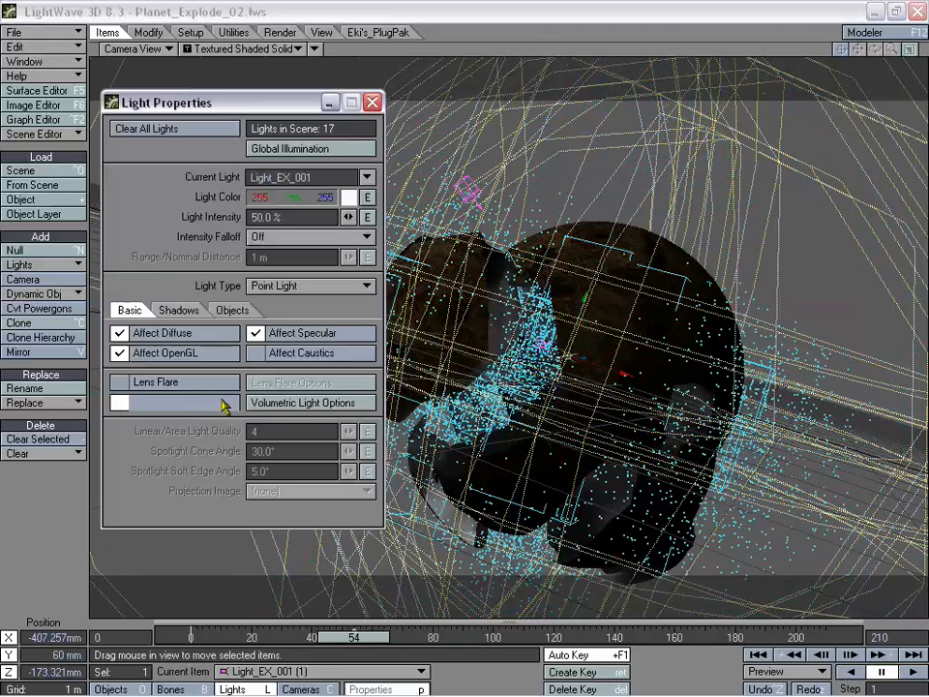
click(288, 411)
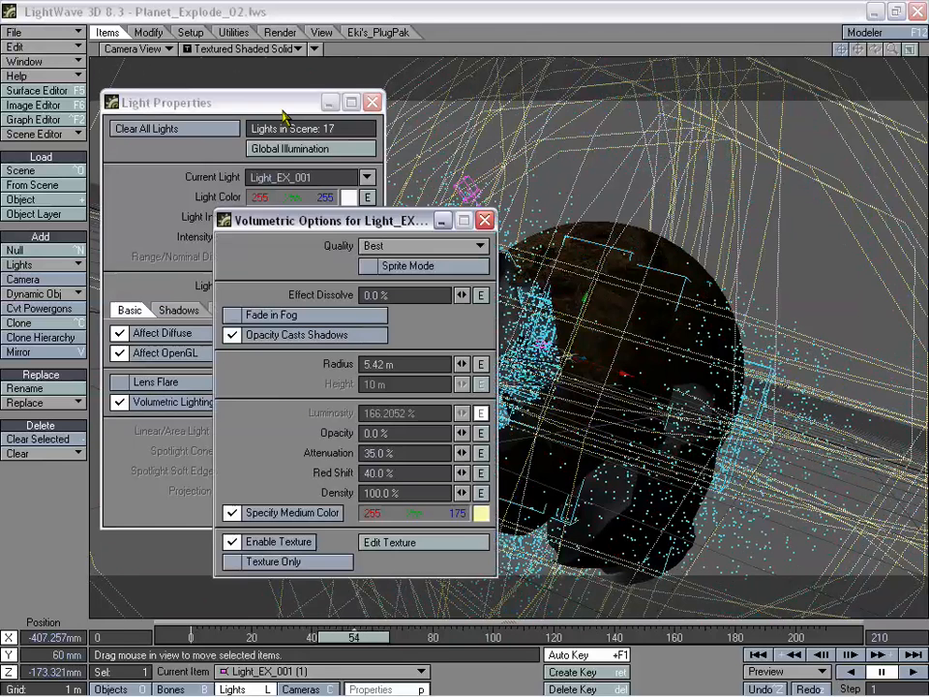
drag(277, 108, 730, 116)
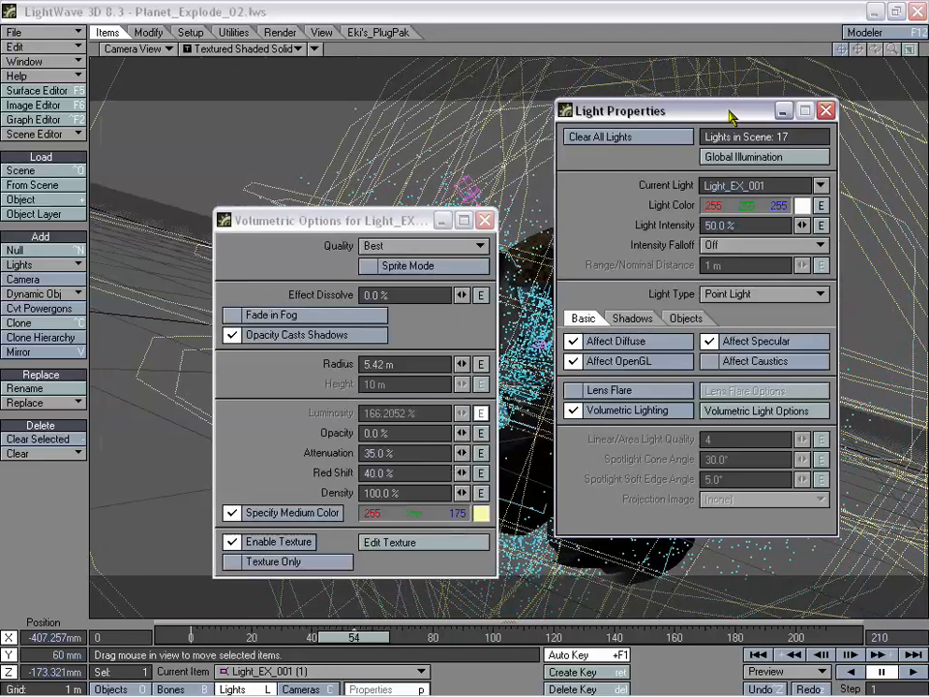
click(825, 111)
click(485, 220)
Select Light_EX_Full (1) and open its volumetric light options, arranged beside the planet view.
click(299, 670)
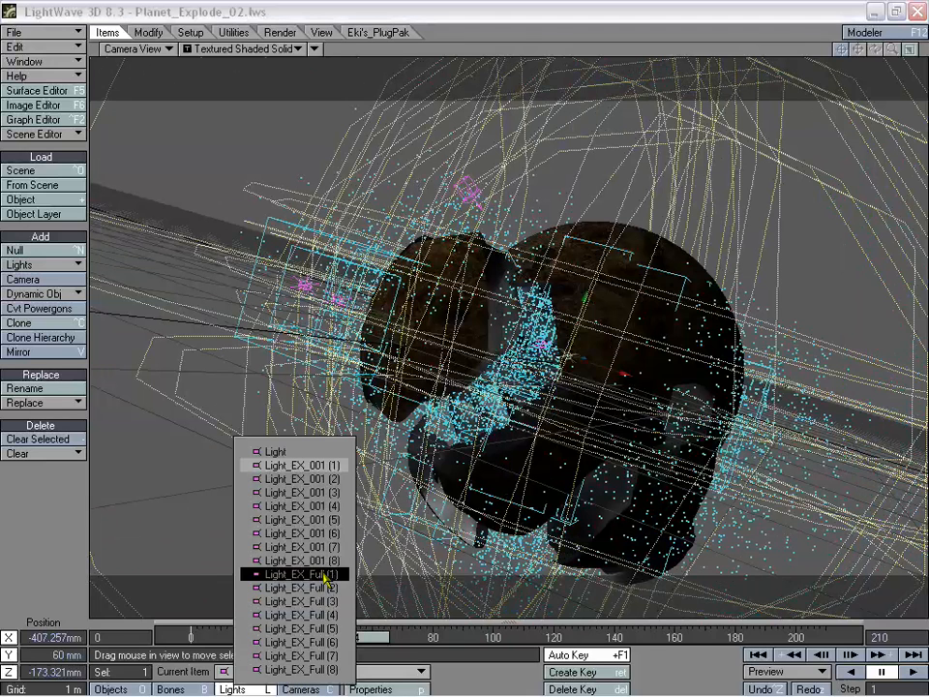
click(308, 574)
key(p)
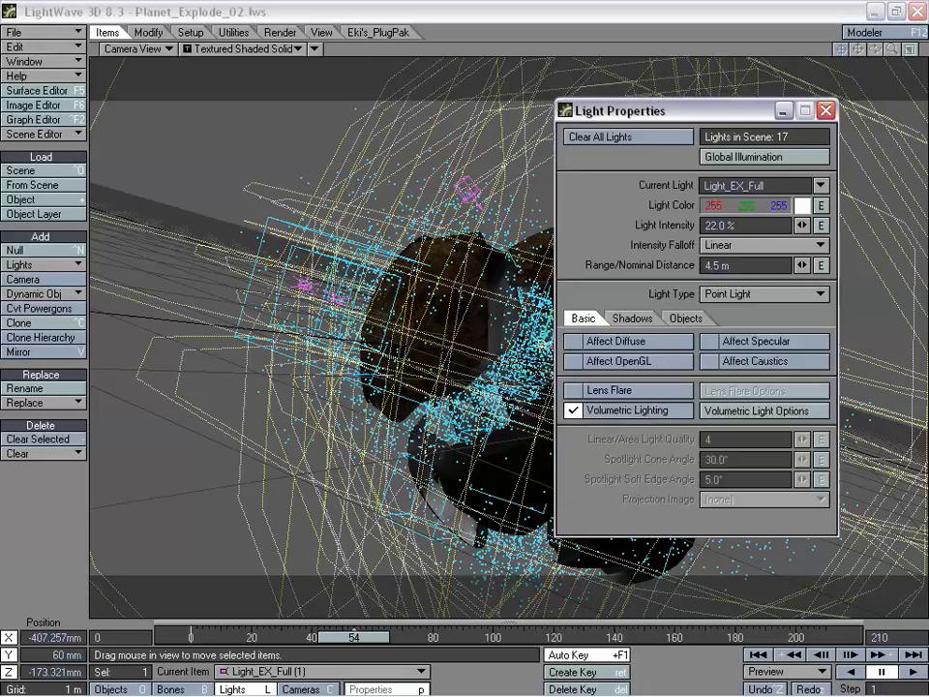
drag(639, 110, 176, 66)
click(280, 366)
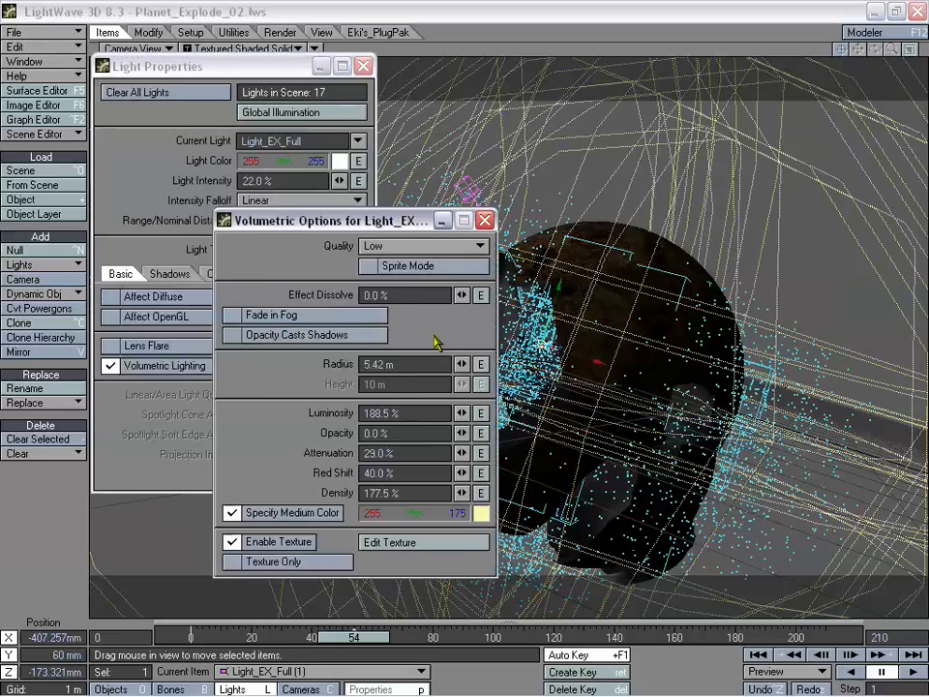
drag(363, 233, 242, 239)
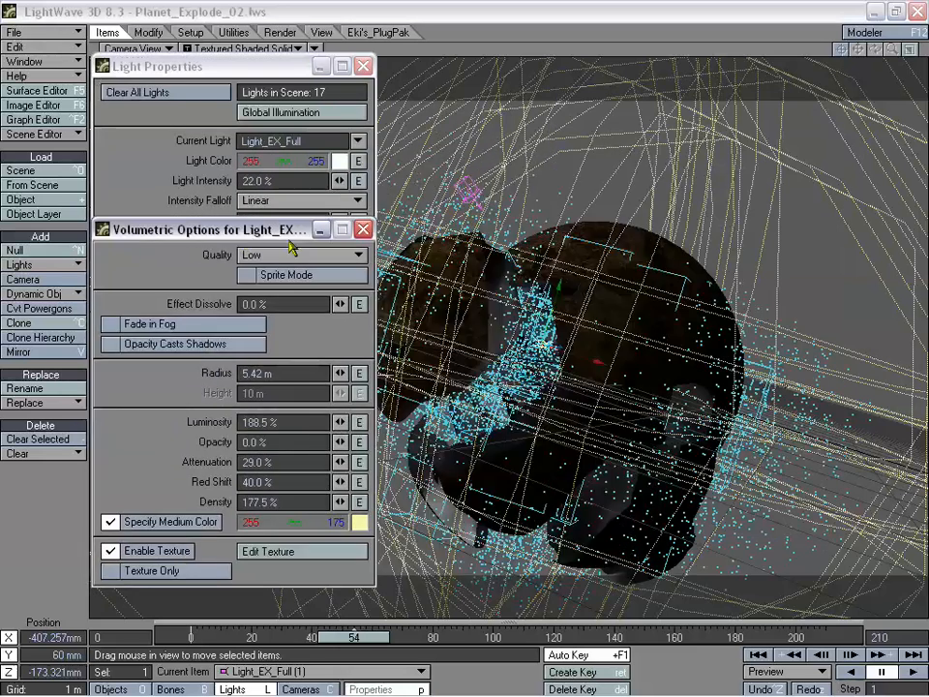
Render a VIPER preview of the Light_EX_Full (1) volumetric light and move the preview window aside.
key(F7)
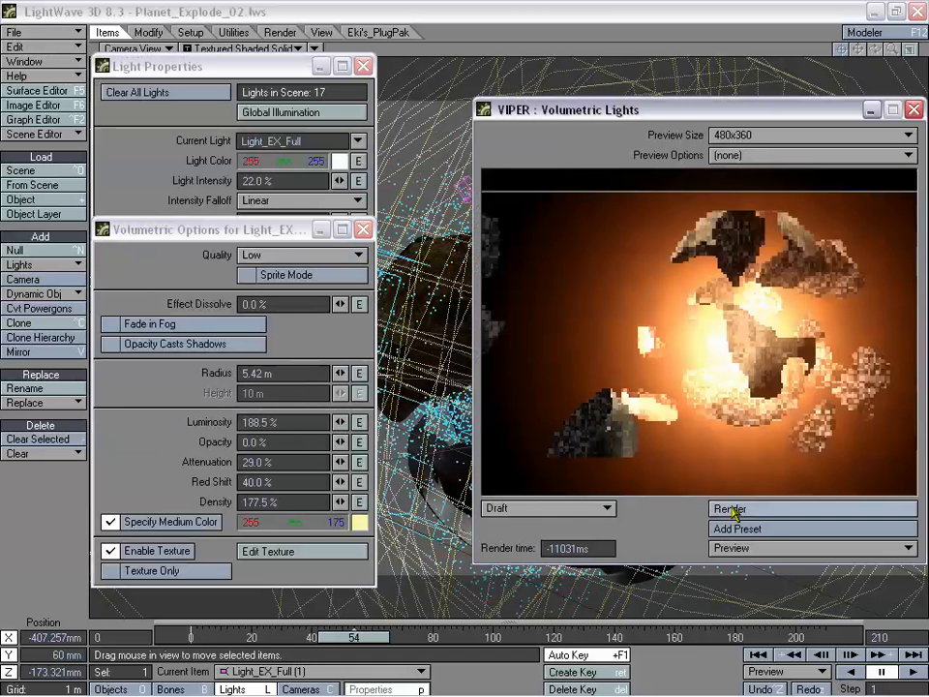
click(731, 506)
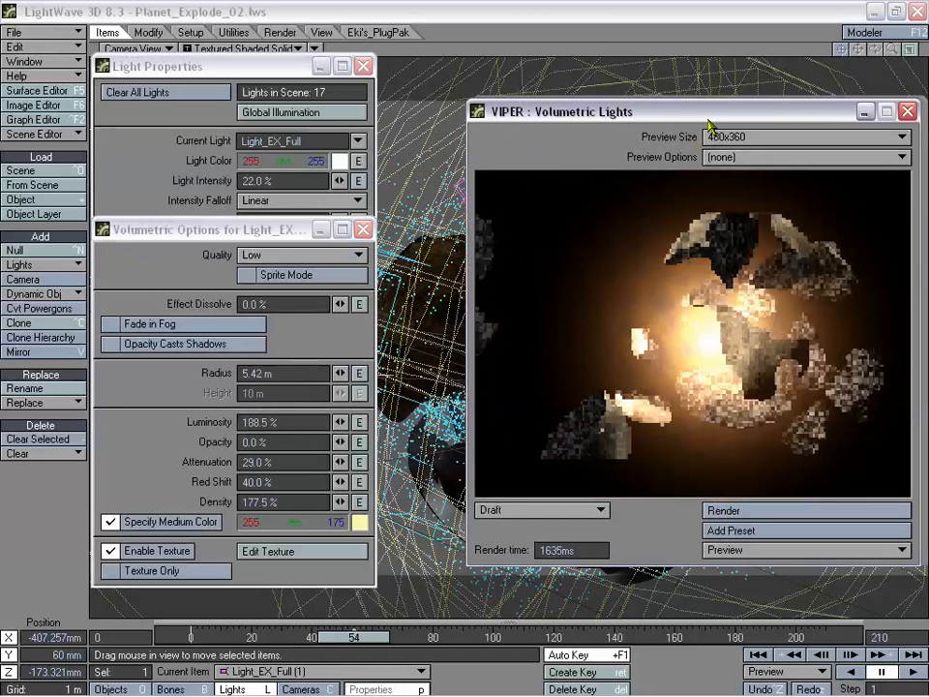
drag(717, 117, 814, 153)
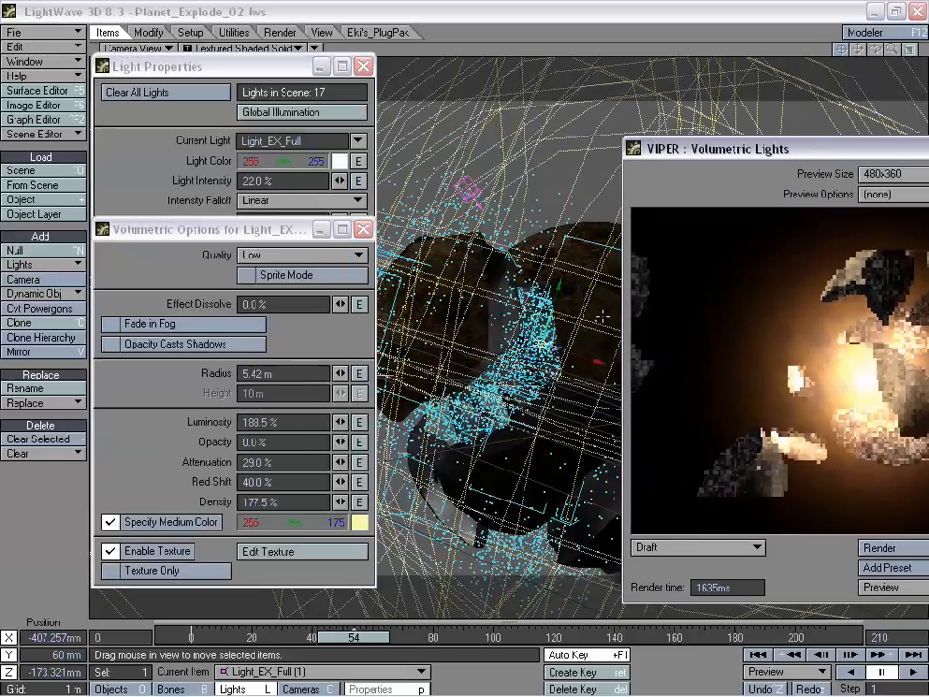
Switch the viewport to Perspective and examine Light_EX_Full (1) among the planet fragments up to frame 58.
click(171, 49)
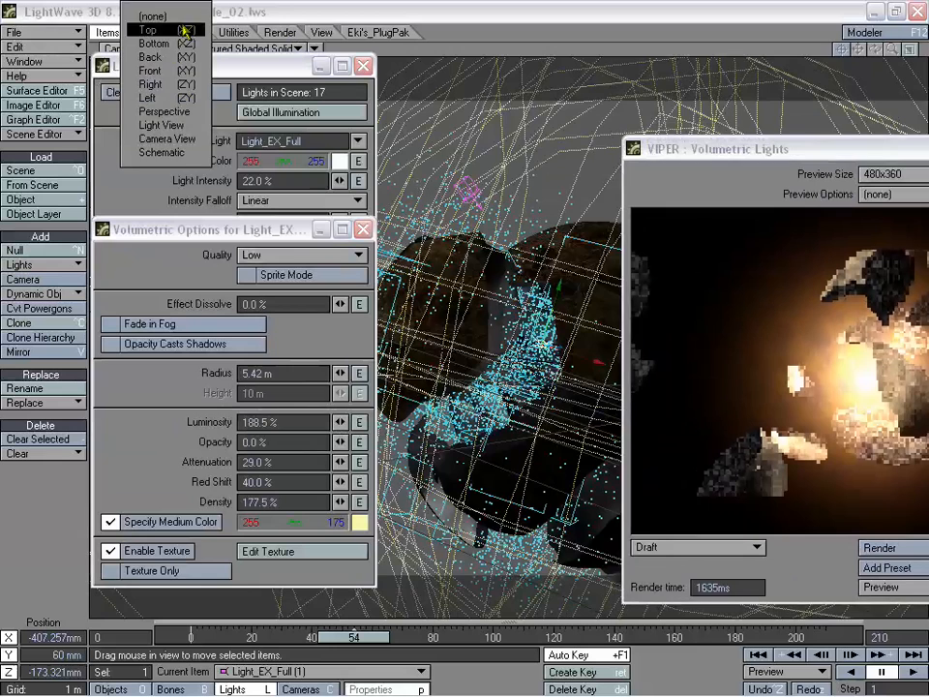
click(160, 108)
drag(841, 48, 875, 51)
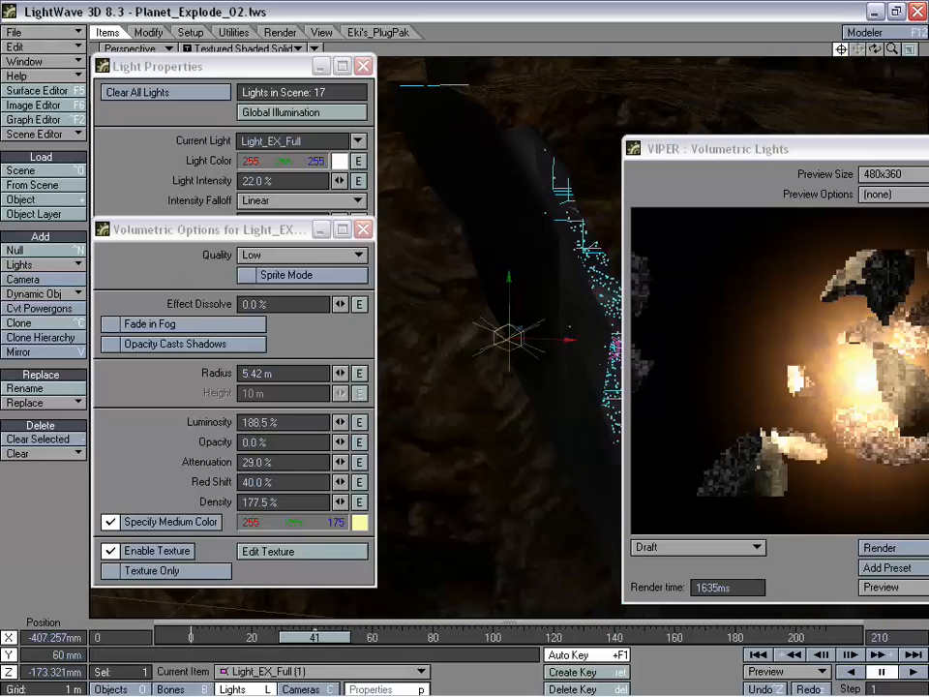
mouse_move(875, 48)
mouse_down()
mouse_move(851, 50)
mouse_move(878, 48)
mouse_move(858, 50)
mouse_move(877, 49)
mouse_move(866, 49)
mouse_move(876, 58)
mouse_move(841, 49)
mouse_move(892, 49)
mouse_up()
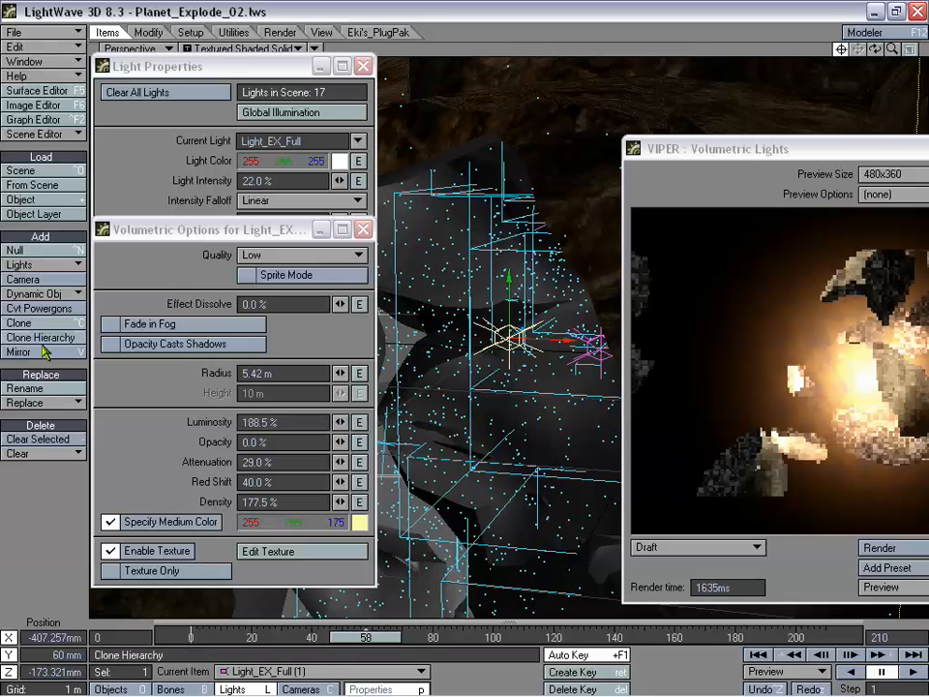
Delete the motion key of Light_EX_Full (1) created by resetting at frame 58, and reset the light's position at frame 0.
click(135, 32)
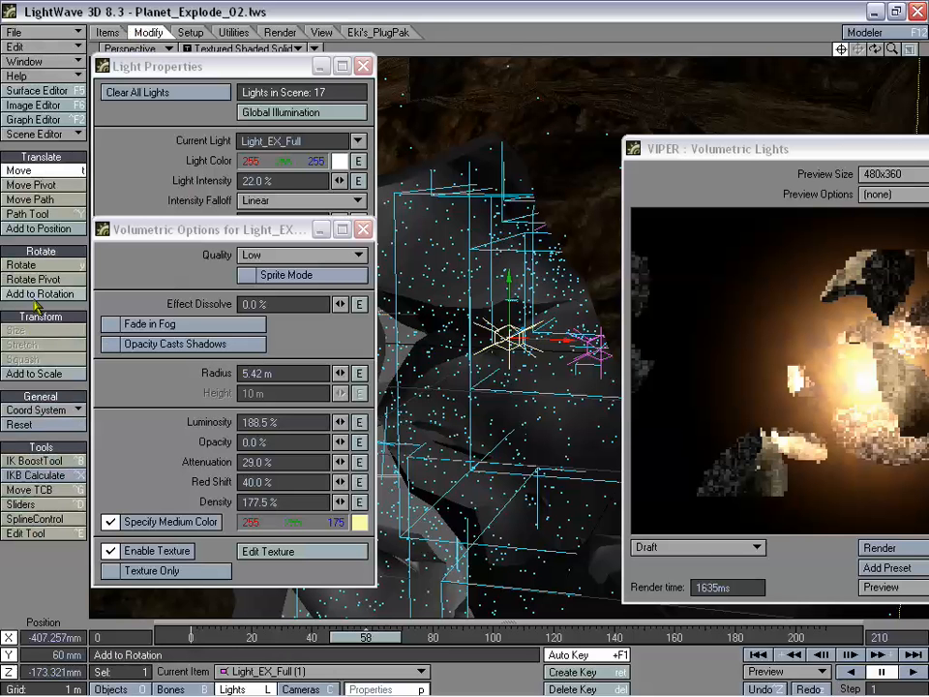
click(36, 426)
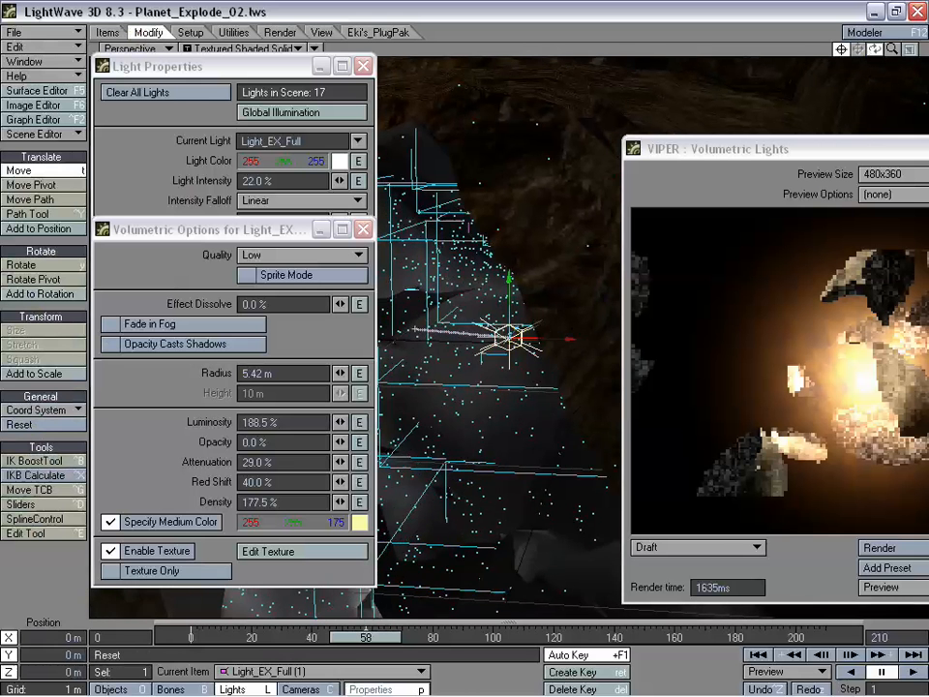
click(584, 689)
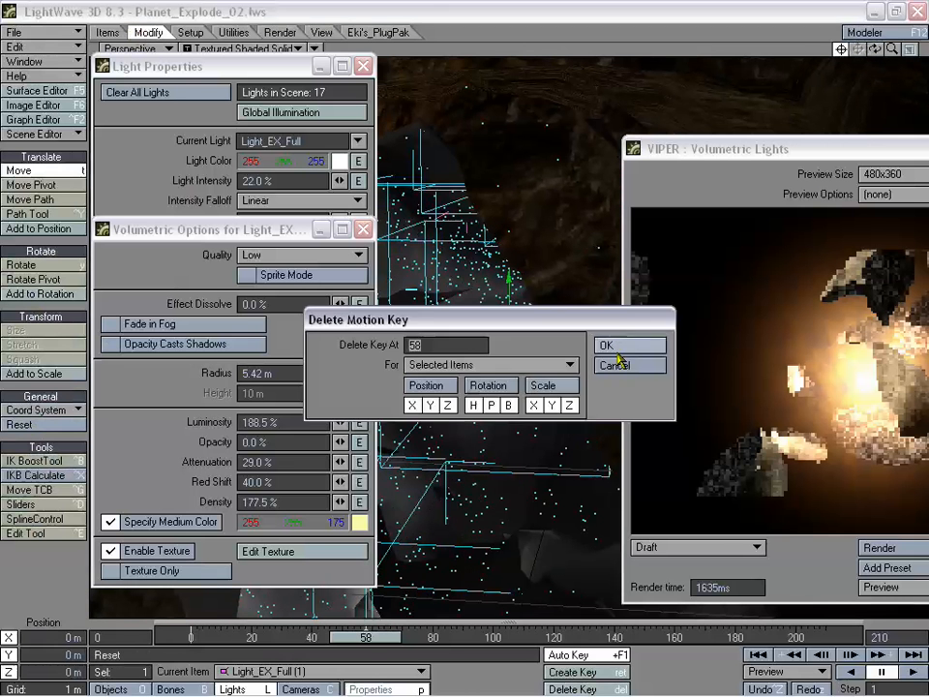
click(610, 362)
drag(366, 637, 191, 636)
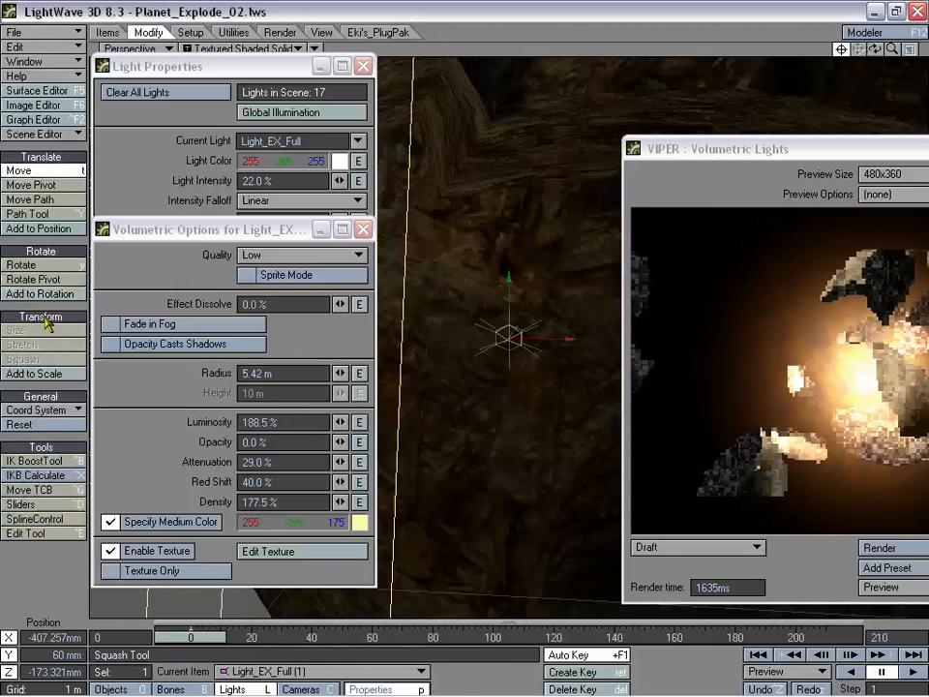
click(18, 422)
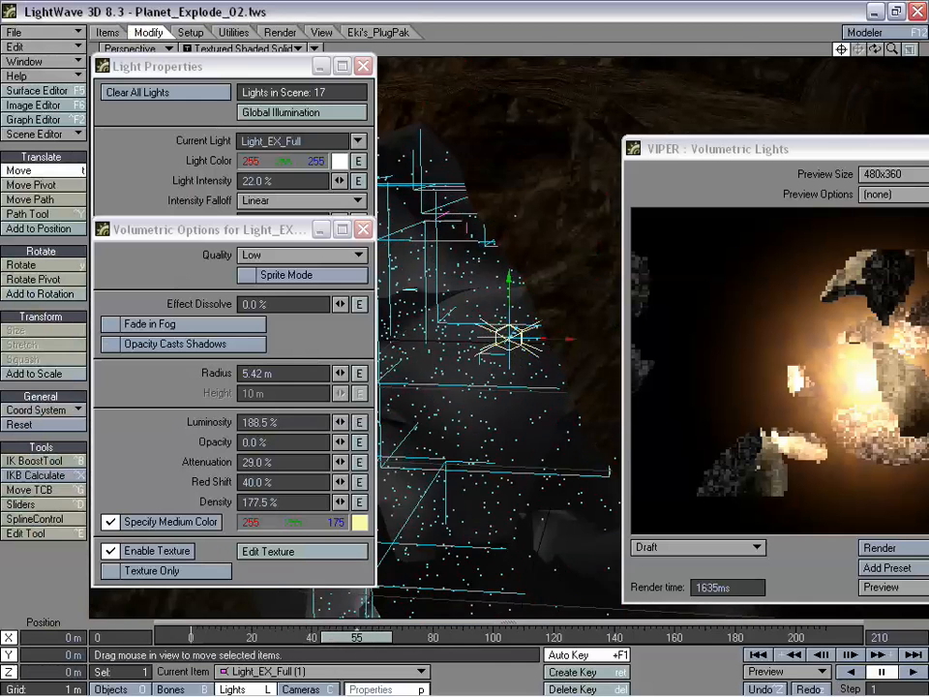
Switch the viewport to Camera View and examine the planet breakup up to frame 62, shifting the floating windows aside.
drag(162, 67, 149, 97)
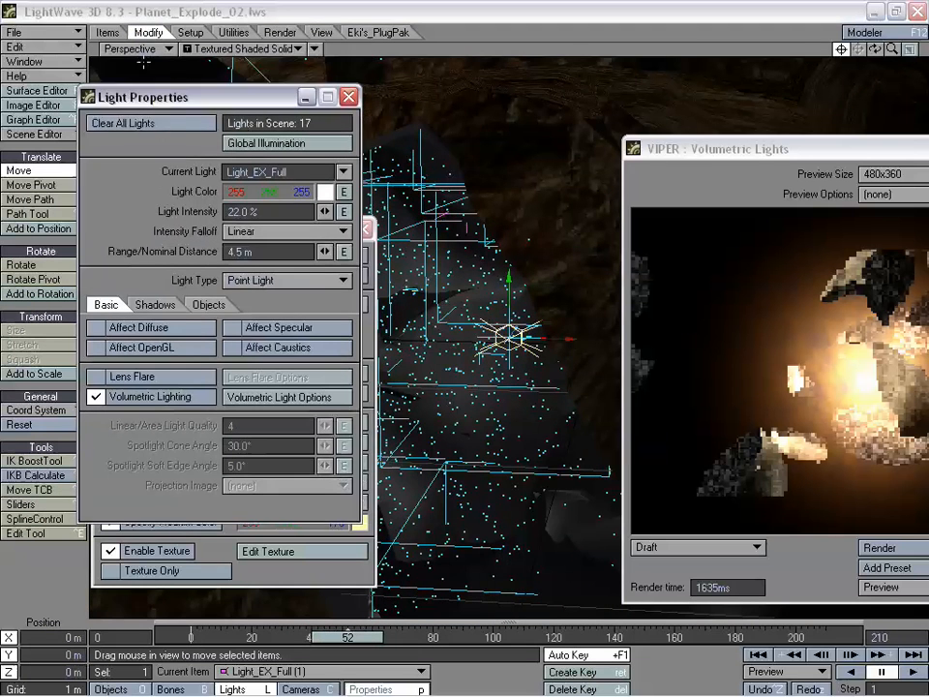
click(136, 49)
click(169, 82)
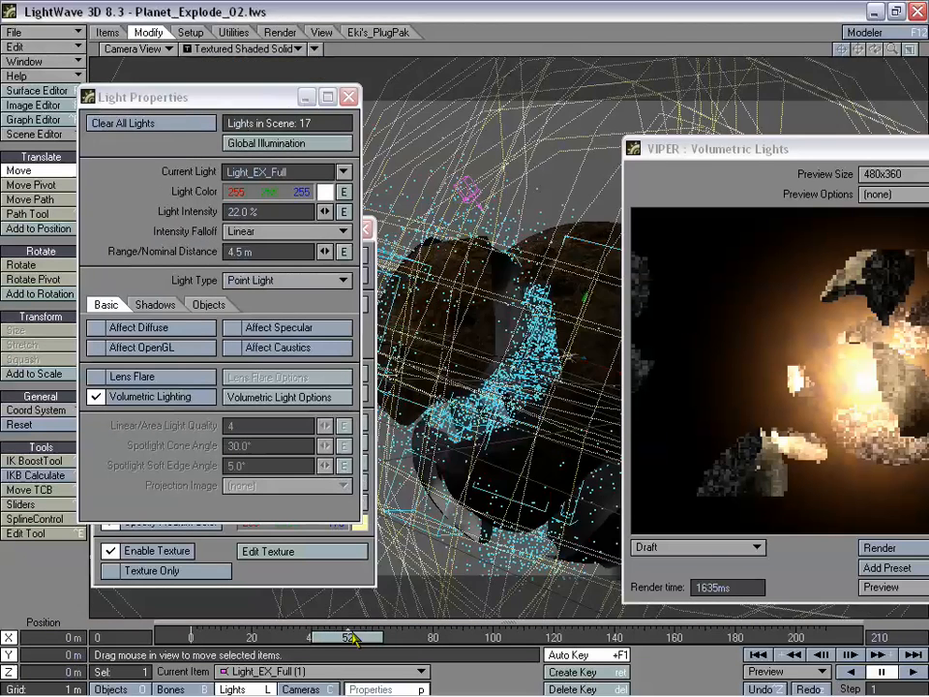
drag(353, 639, 377, 637)
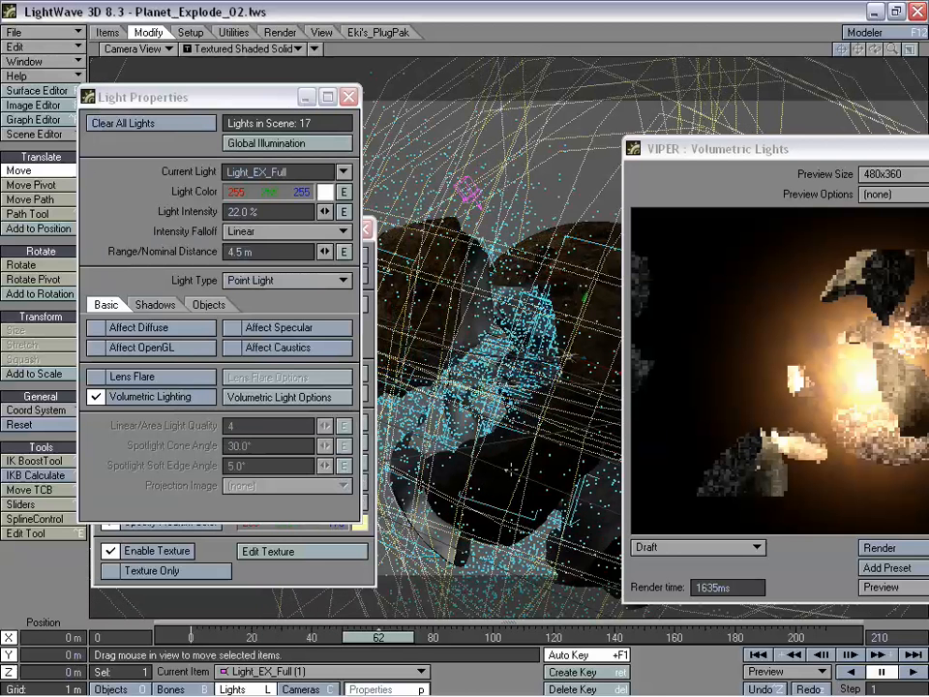
drag(757, 153, 798, 133)
At frame 0, move Light_EX_Full (1) inside the planet to about X -662 mm and Z -29 mm.
drag(387, 636, 319, 636)
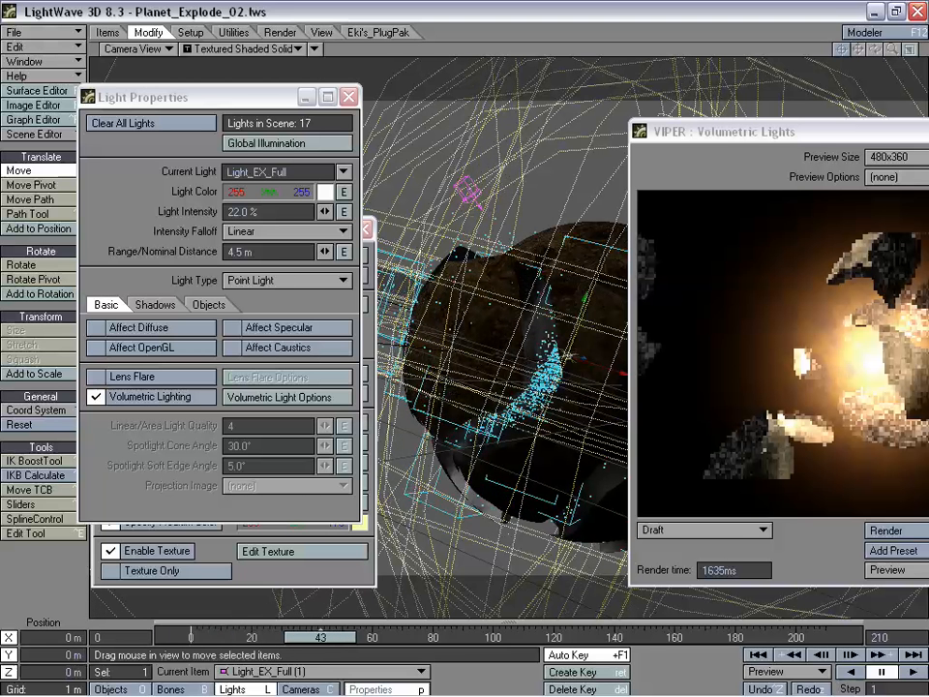
drag(334, 638, 202, 639)
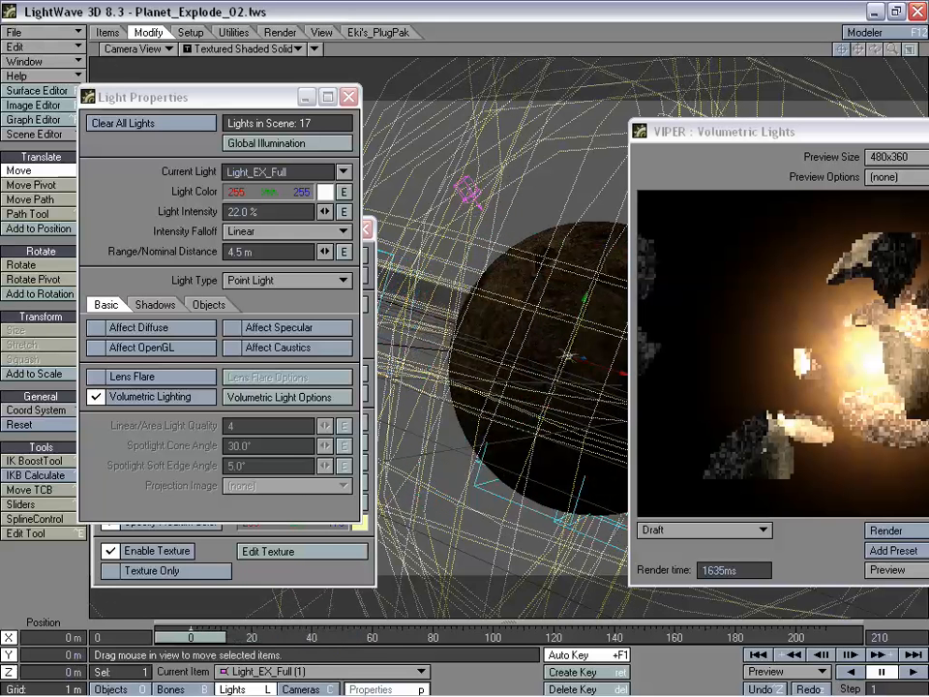
drag(373, 602, 338, 593)
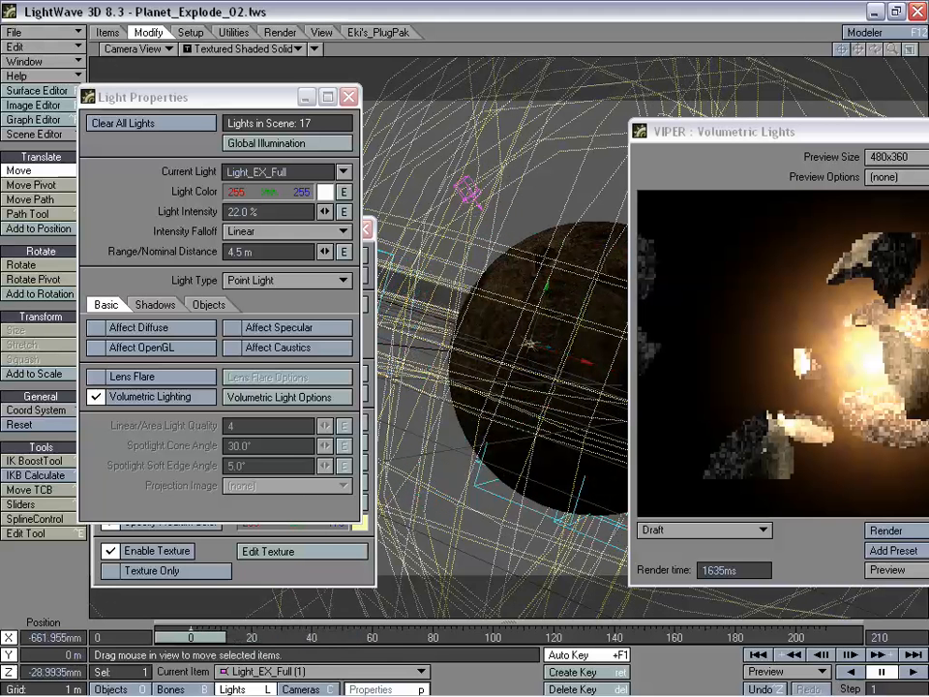
Go to frame 50 and render a VIPER preview of the light, with its volumetric options arranged alongside.
drag(193, 636, 347, 636)
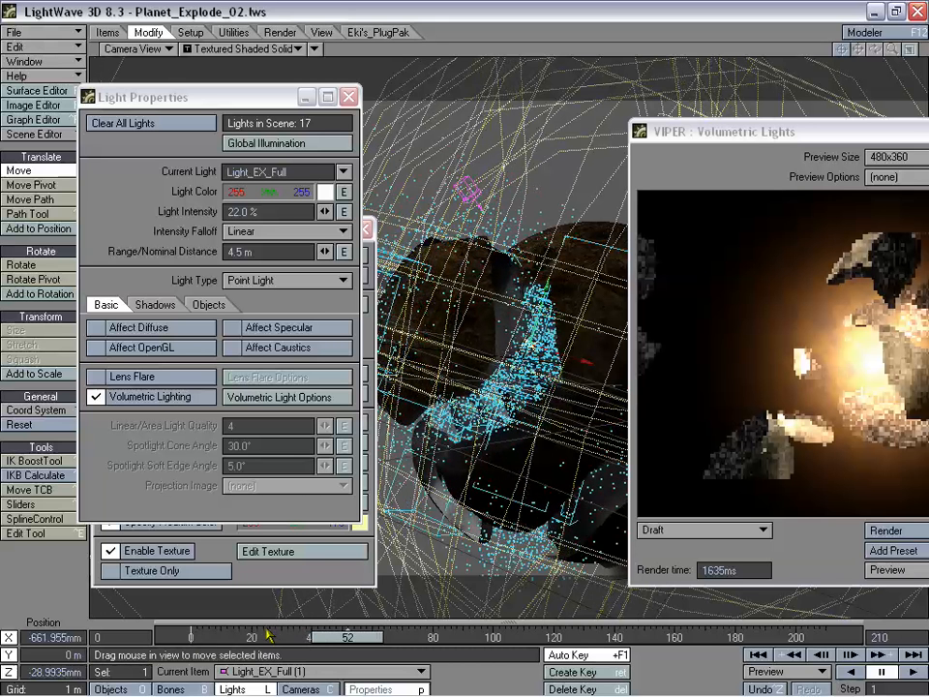
drag(345, 637, 342, 637)
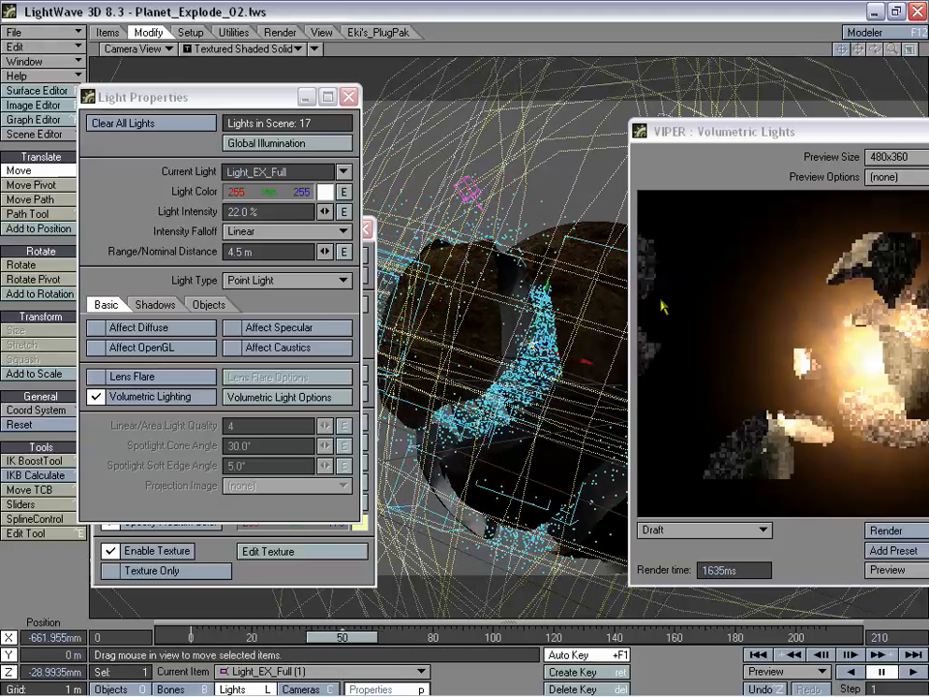
drag(740, 146, 585, 134)
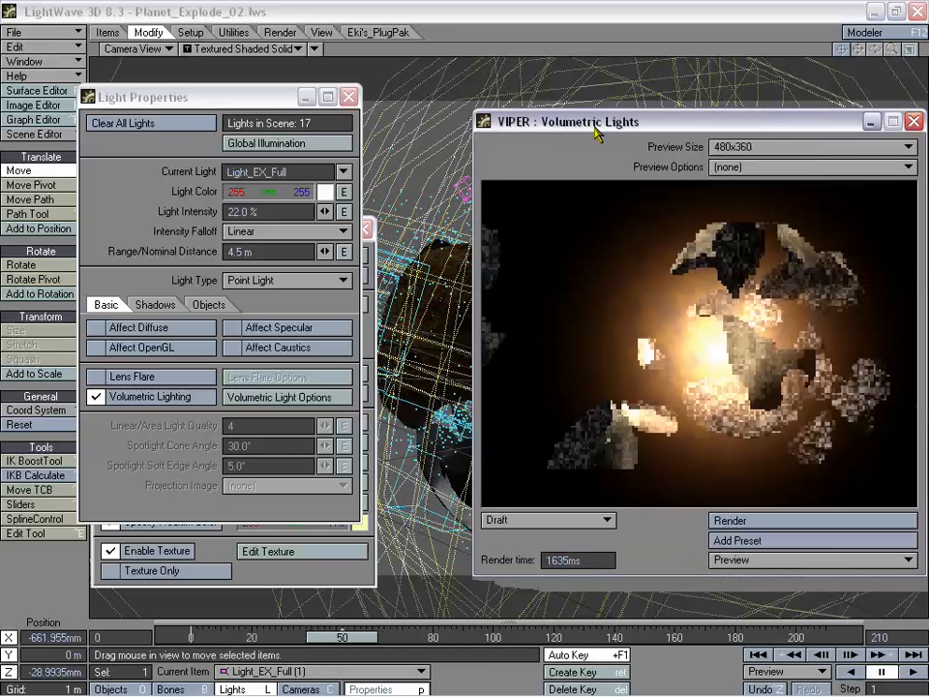
click(303, 406)
drag(270, 241, 198, 258)
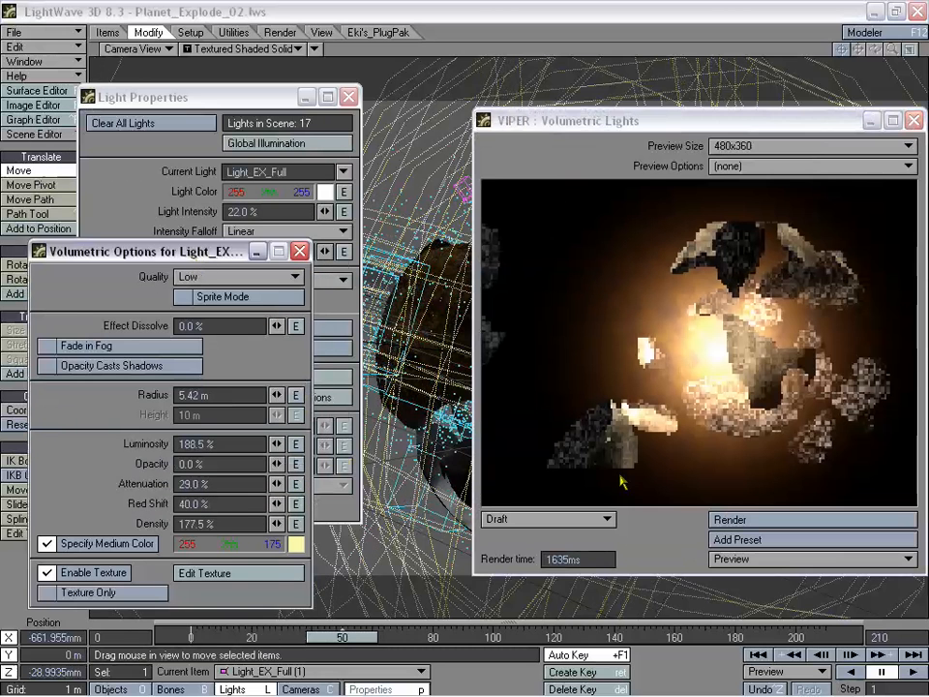
click(720, 519)
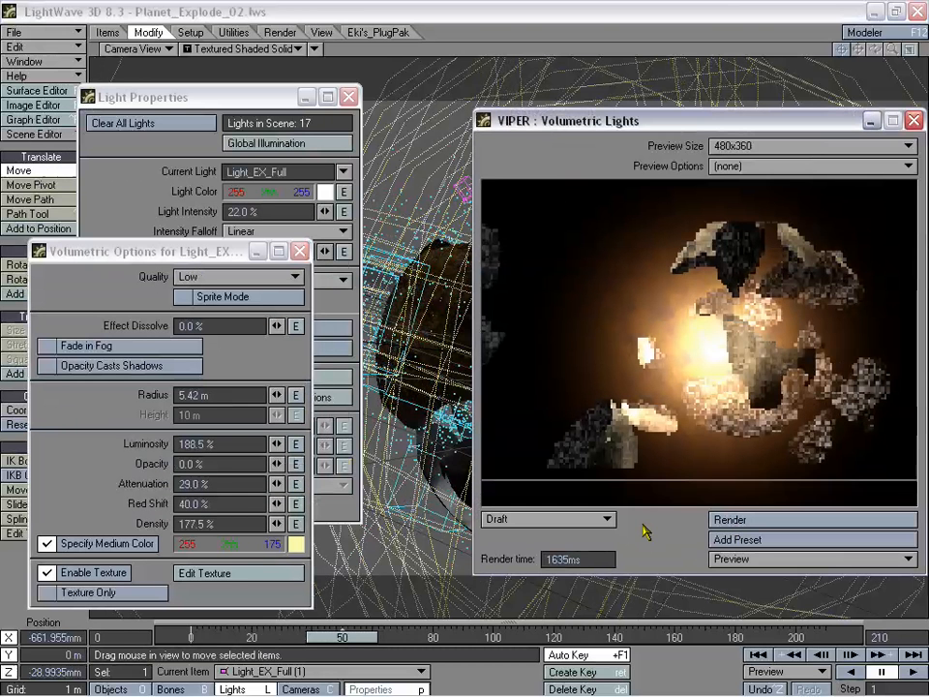
Test lower luminosity and density on the volumetric light in VIPER, settling on 188% for both.
click(276, 443)
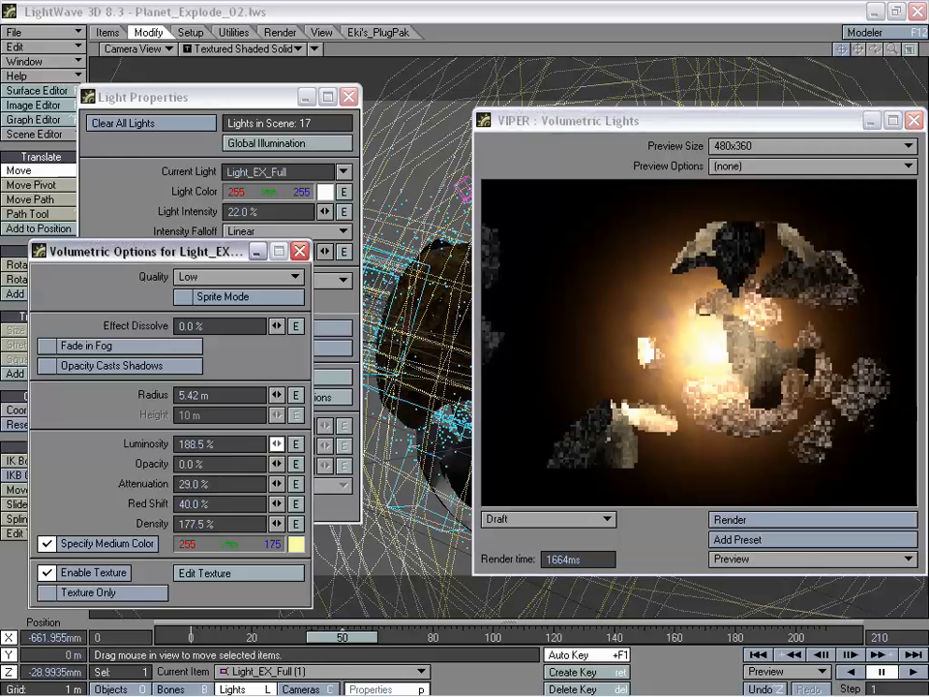
drag(275, 443, 276, 443)
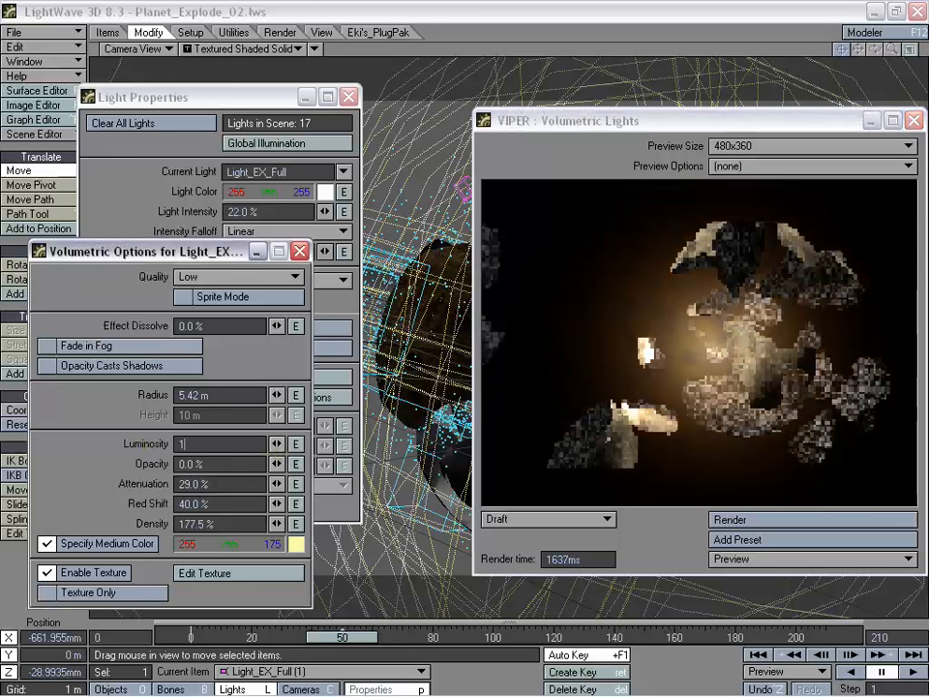
key(Tab)
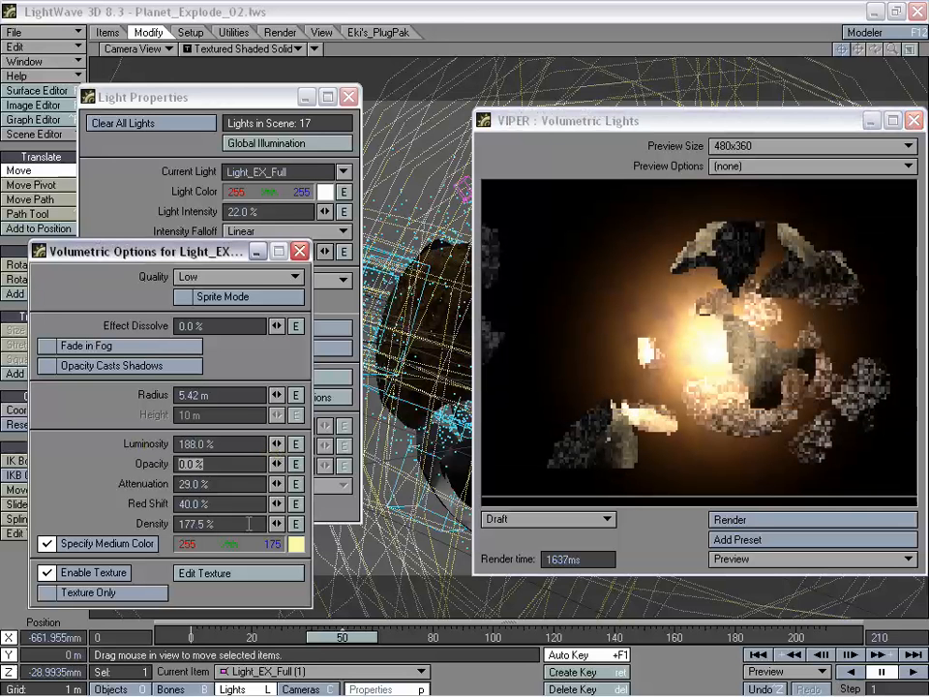
drag(275, 523, 279, 523)
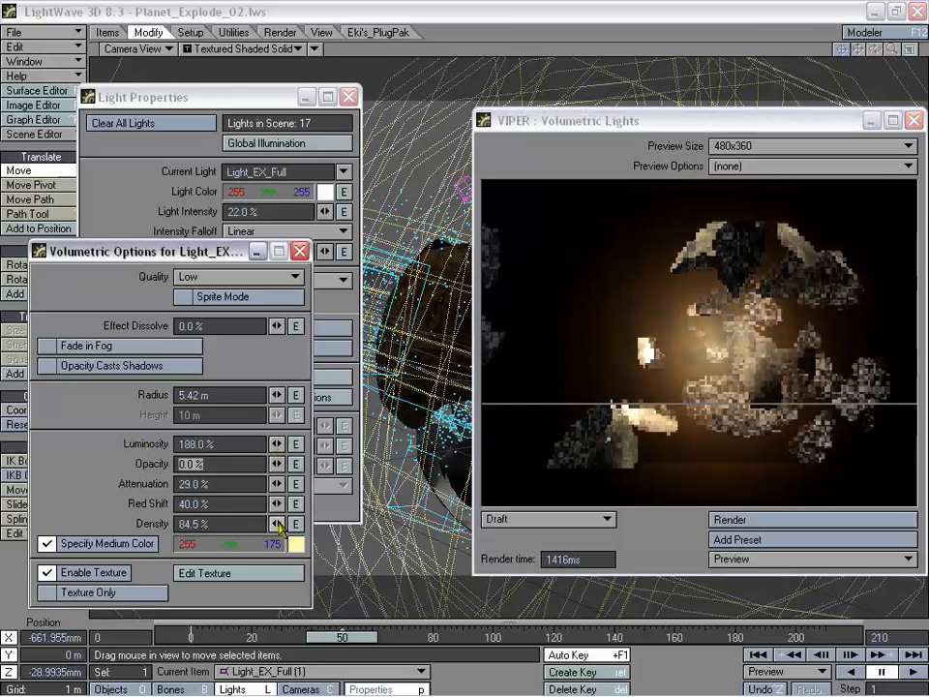
drag(279, 523, 280, 524)
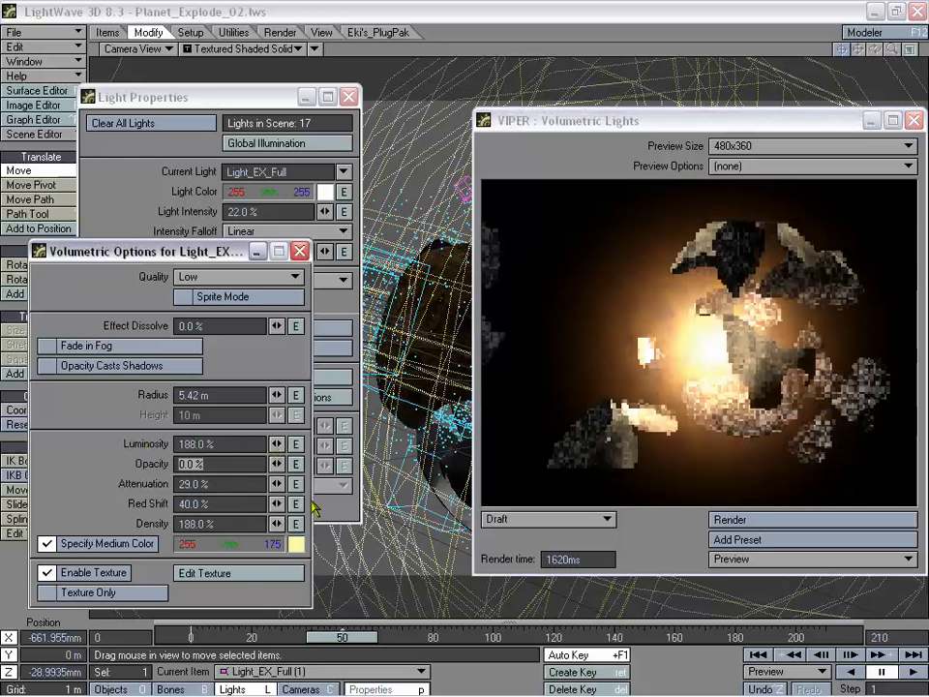
Open the Graph Editor for the light's volumetric Luminosity envelope, enlarge it, and move it clear of the planet view.
click(296, 446)
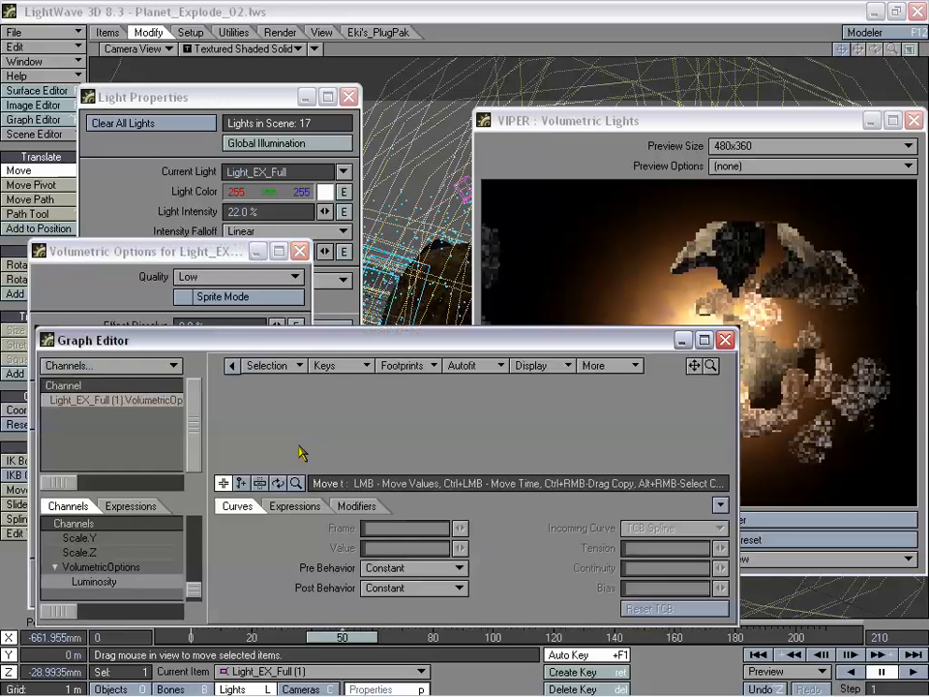
drag(372, 350, 397, 152)
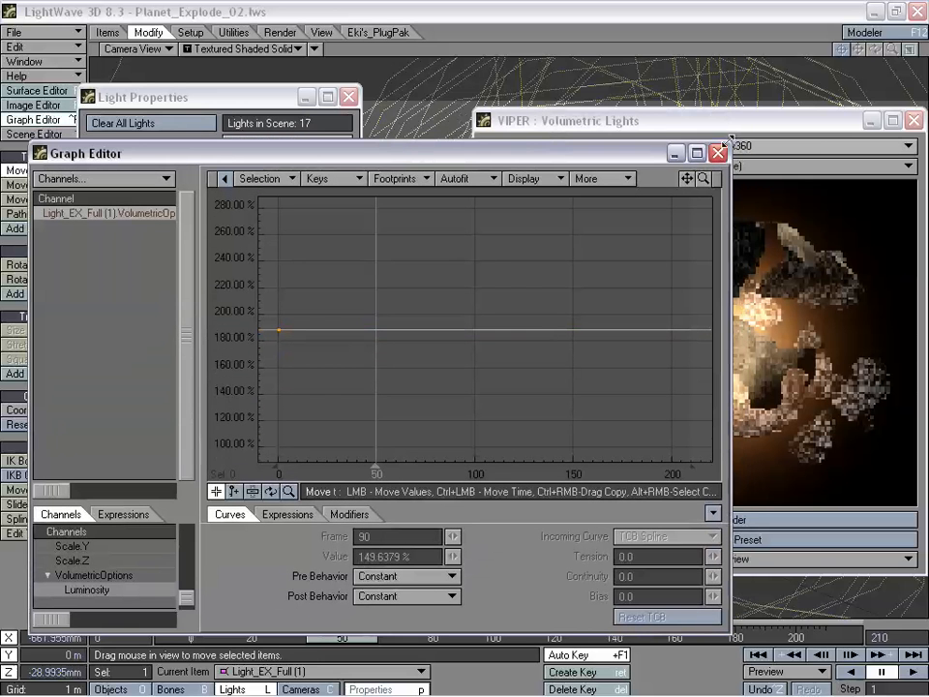
drag(728, 143, 821, 176)
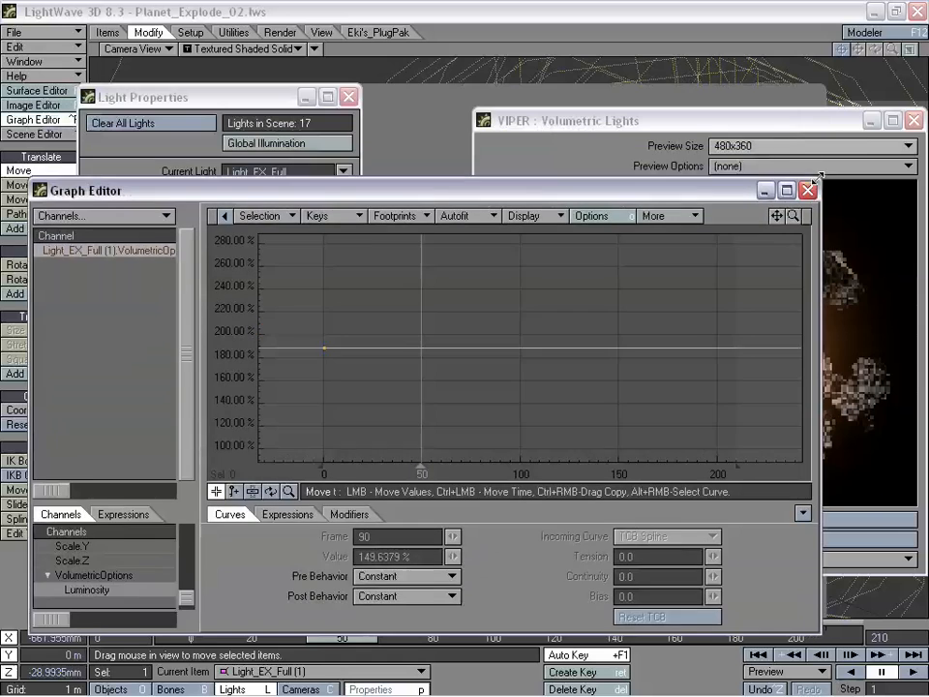
drag(584, 193, 606, 82)
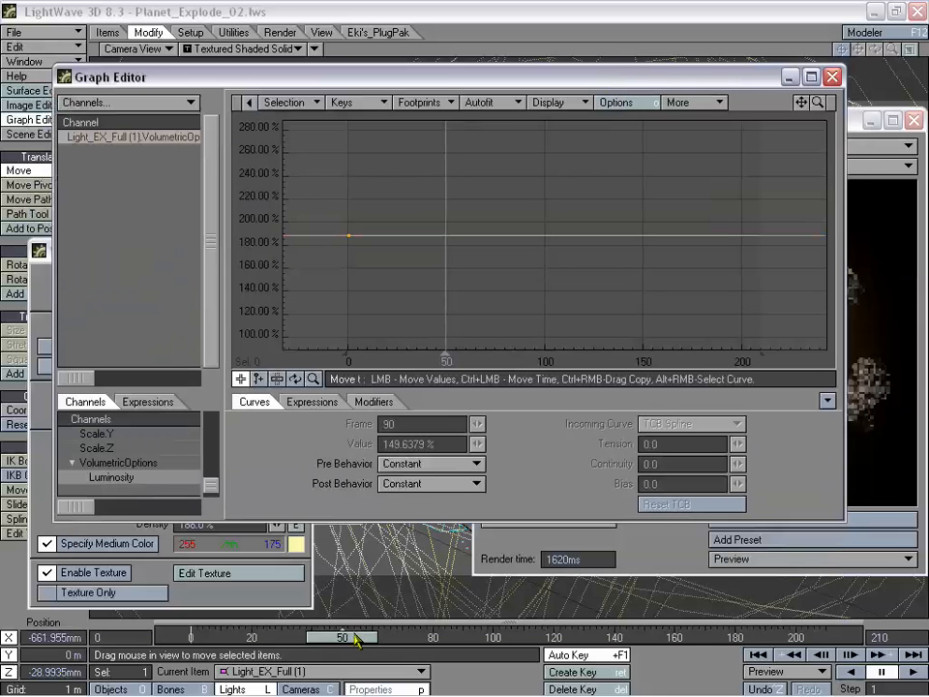
drag(447, 79, 603, 66)
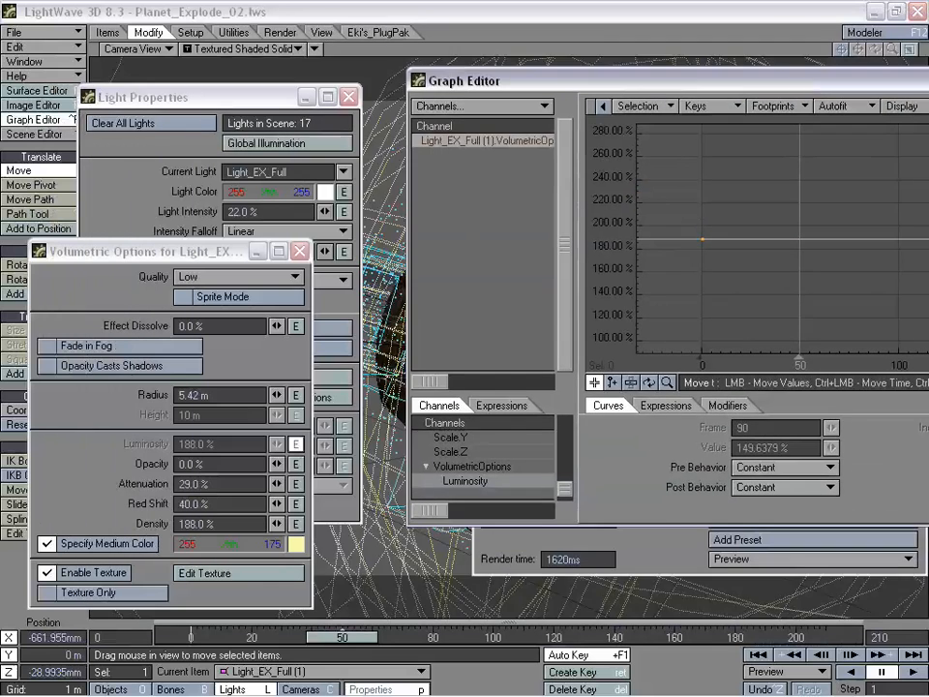
alt+drag(799, 239, 754, 239)
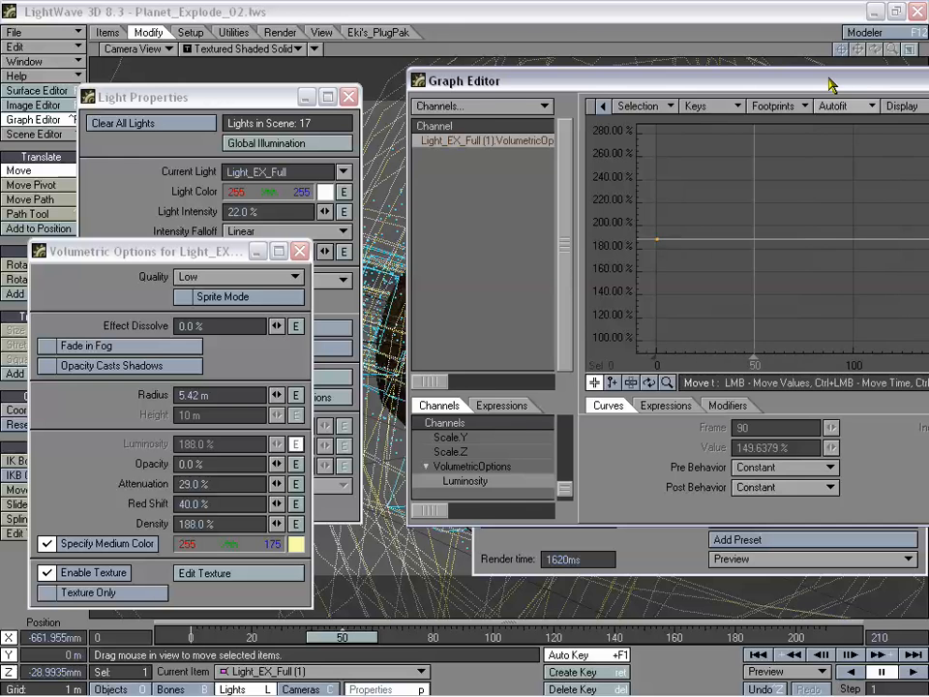
drag(828, 79, 928, 47)
drag(807, 46, 856, 63)
Close the light properties and volumetric options windows and clear the VIPER preview from the viewport.
click(449, 5)
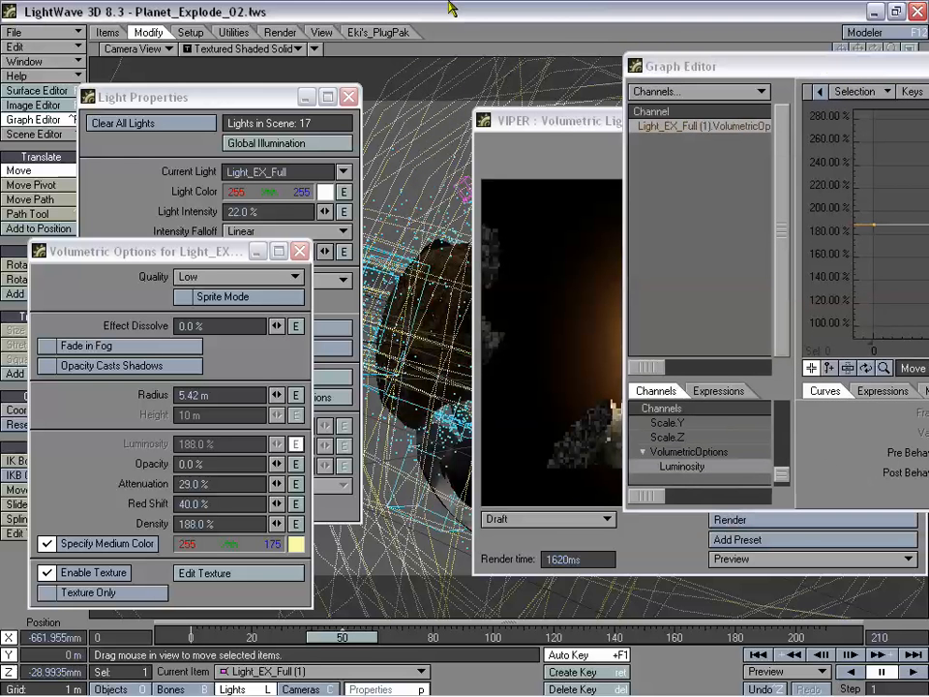
click(348, 97)
click(300, 250)
drag(549, 119, 927, 241)
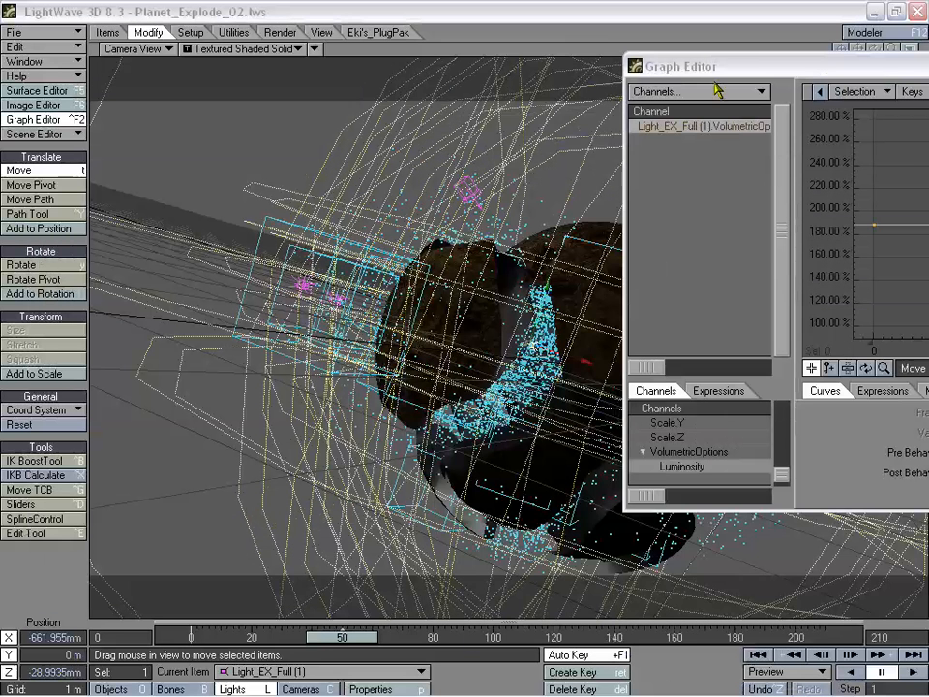
Scrub the planet breakup around frame 51 and on to frame 58 to check the timing of the explosion.
mouse_move(358, 638)
mouse_down()
mouse_move(261, 639)
mouse_move(357, 637)
mouse_move(344, 638)
mouse_up()
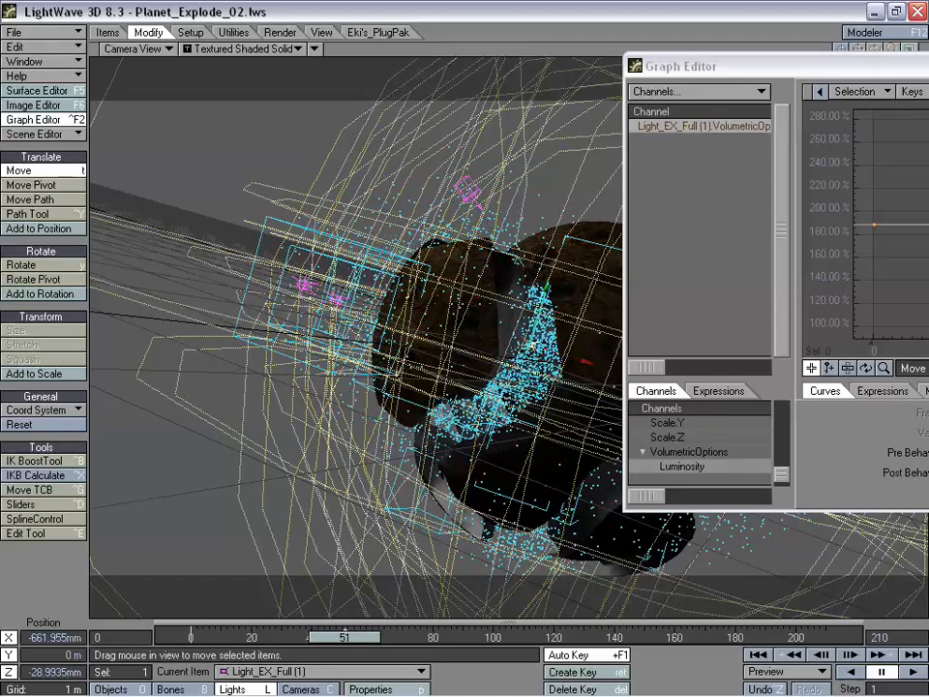
drag(774, 78, 818, 107)
drag(369, 643, 407, 644)
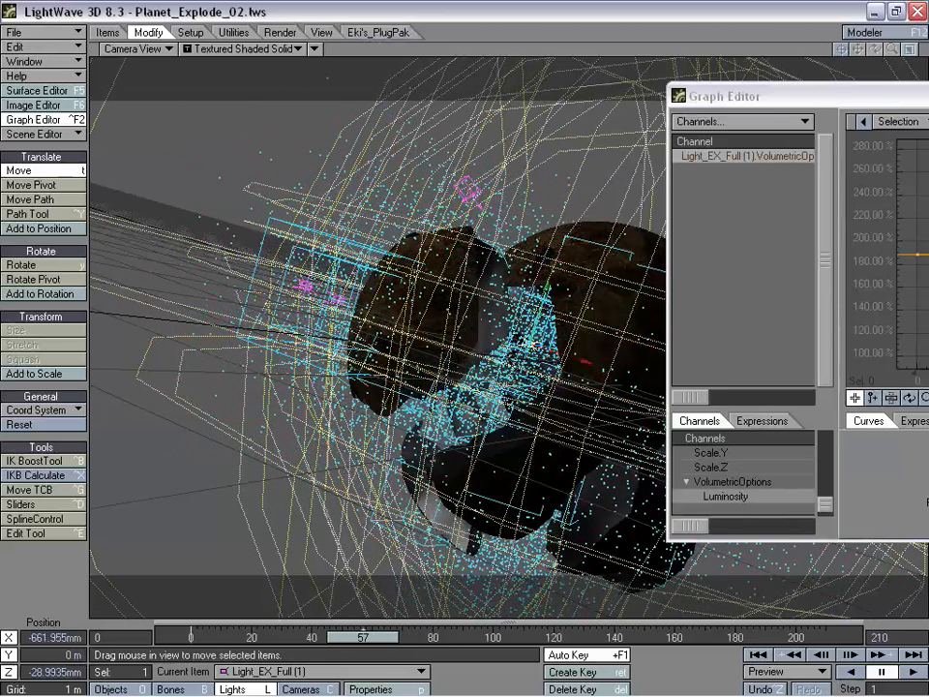
Add a key to the light's volumetric Luminosity curve at frame 30 with a value of 188%.
drag(742, 97, 230, 115)
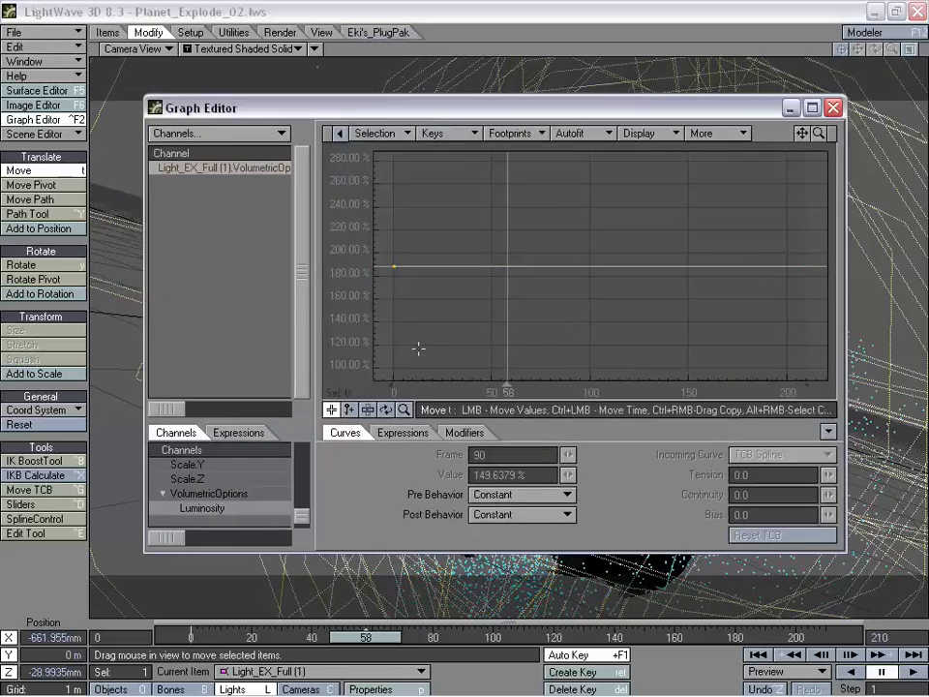
click(348, 409)
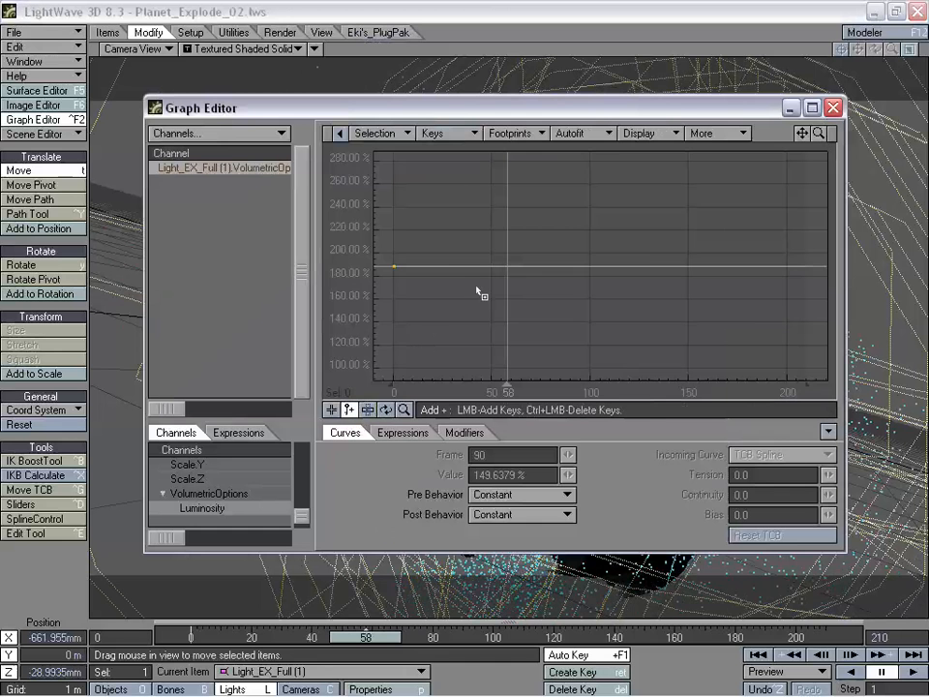
click(450, 268)
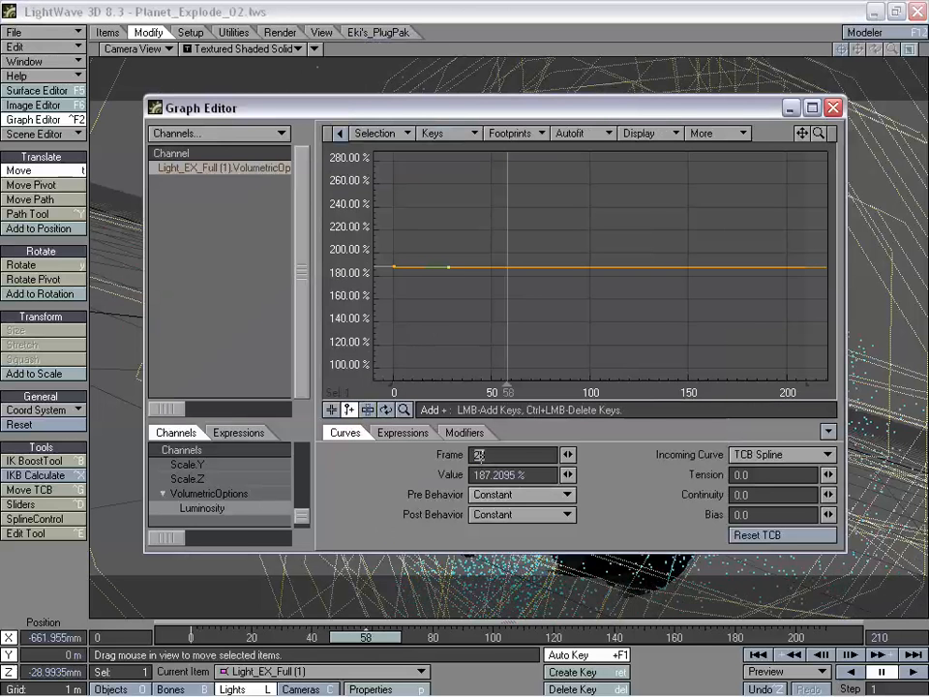
text(30)
key(Tab)
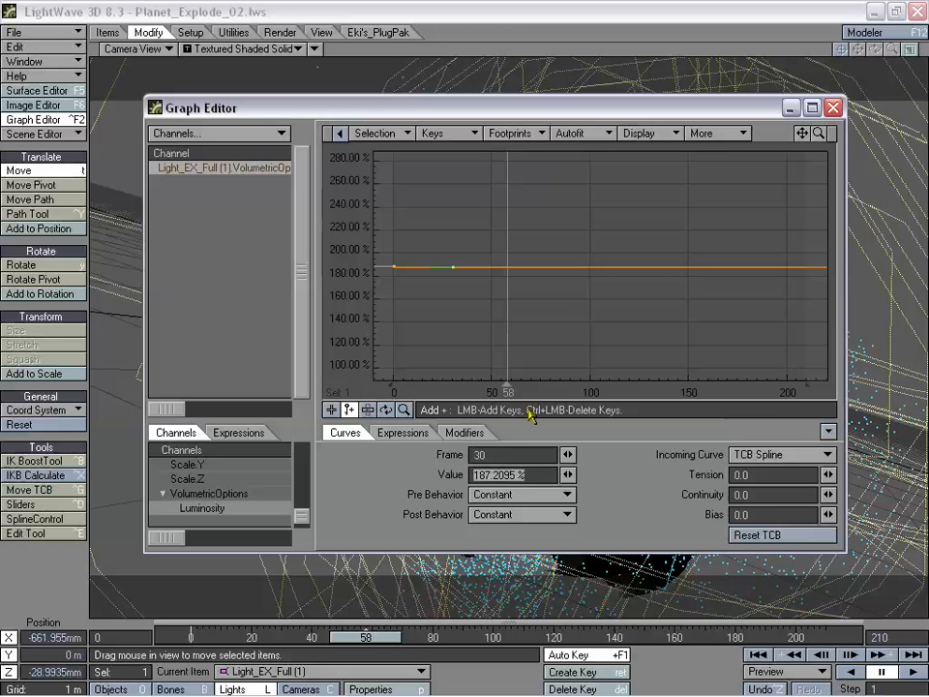
text(1)
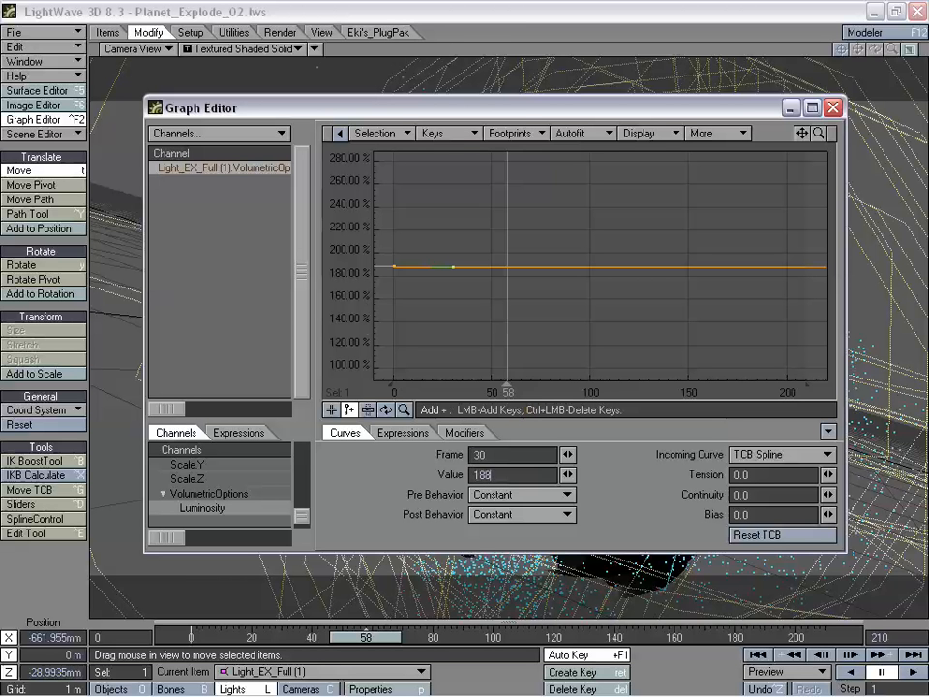
text(88)
key(Return)
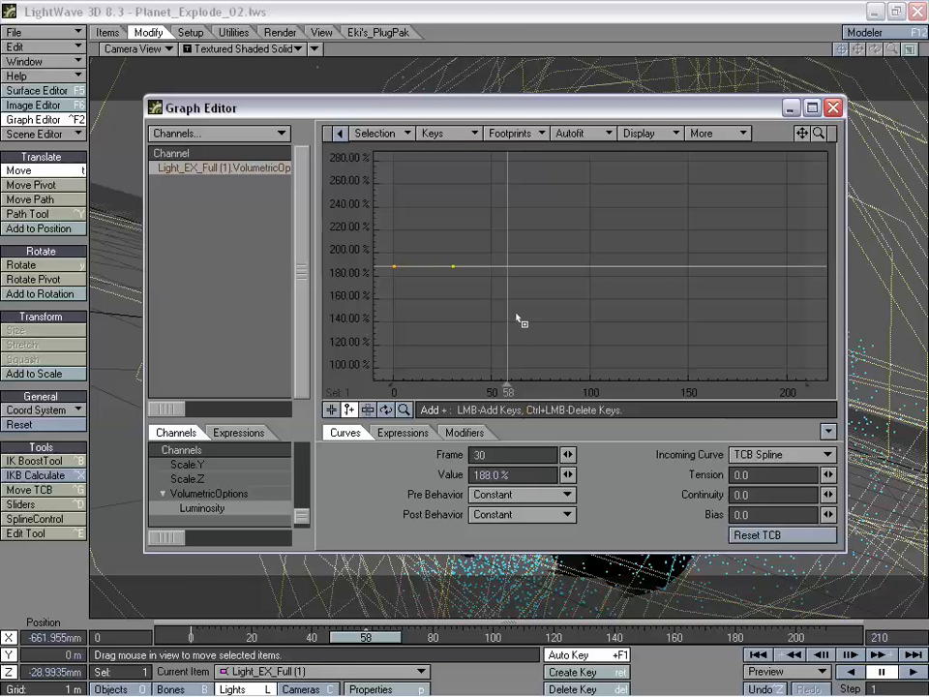
Set the Luminosity key at frame 0 to 0%.
click(332, 409)
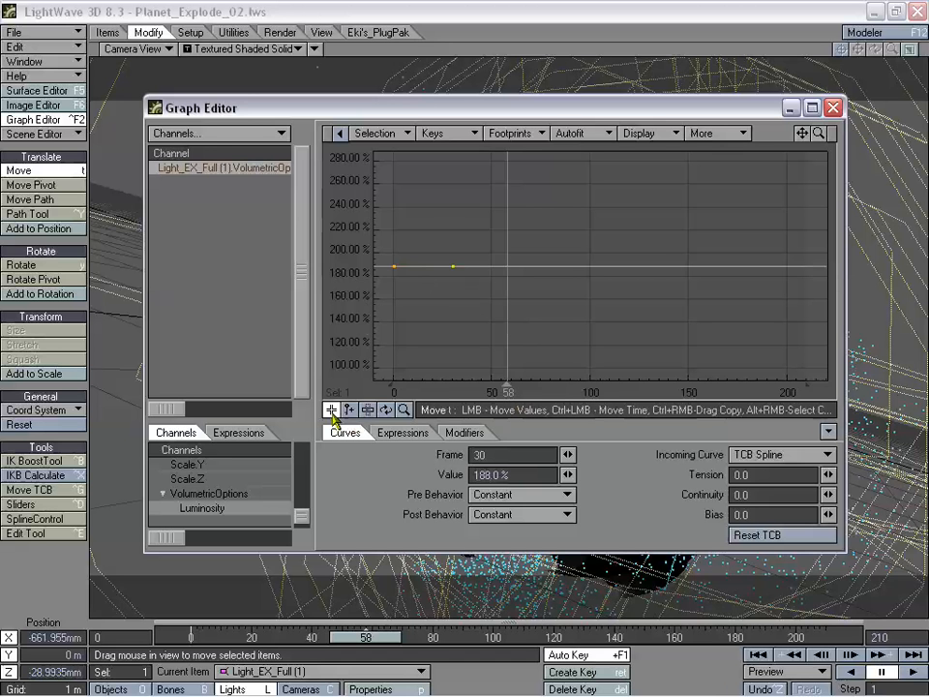
mouse_move(395, 263)
drag(509, 475, 430, 470)
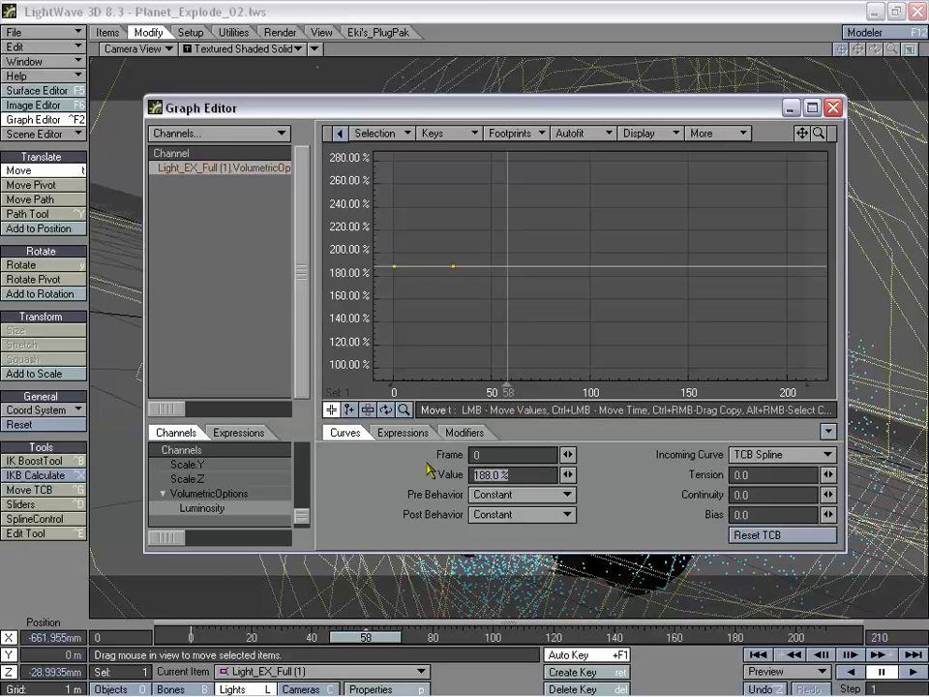
text(0)
key(Return)
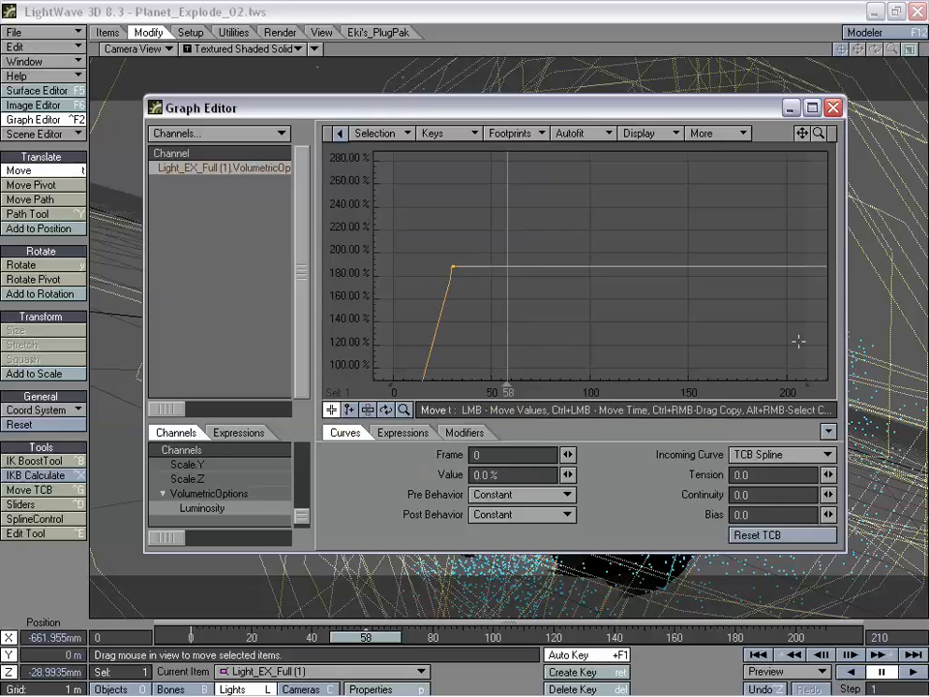
drag(818, 135, 776, 104)
drag(818, 134, 859, 135)
Move the frame 30 Luminosity key to frame 28 and set its value to 0%.
click(504, 235)
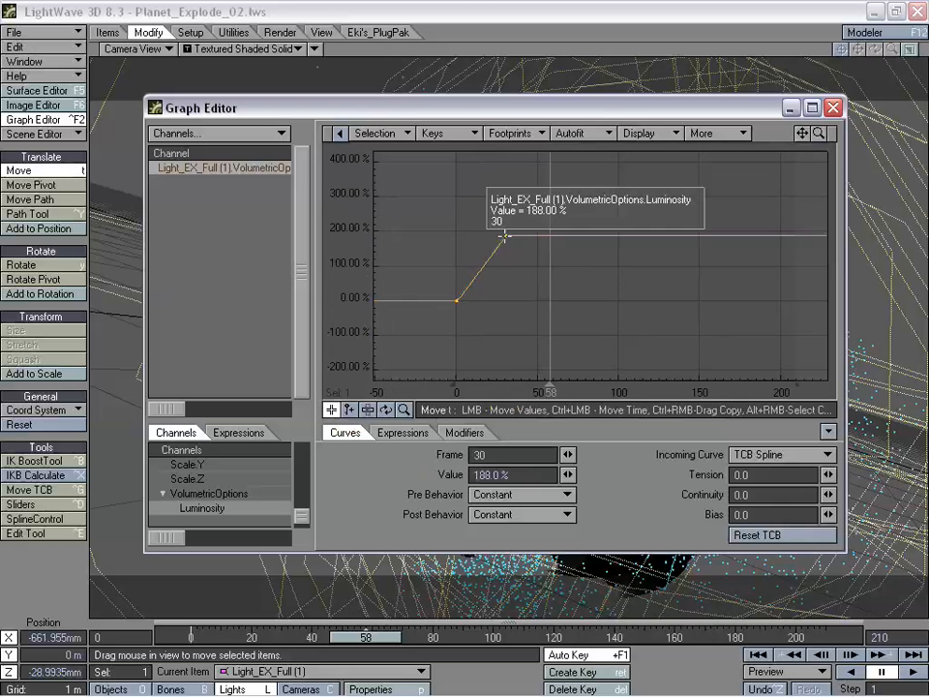
text(28)
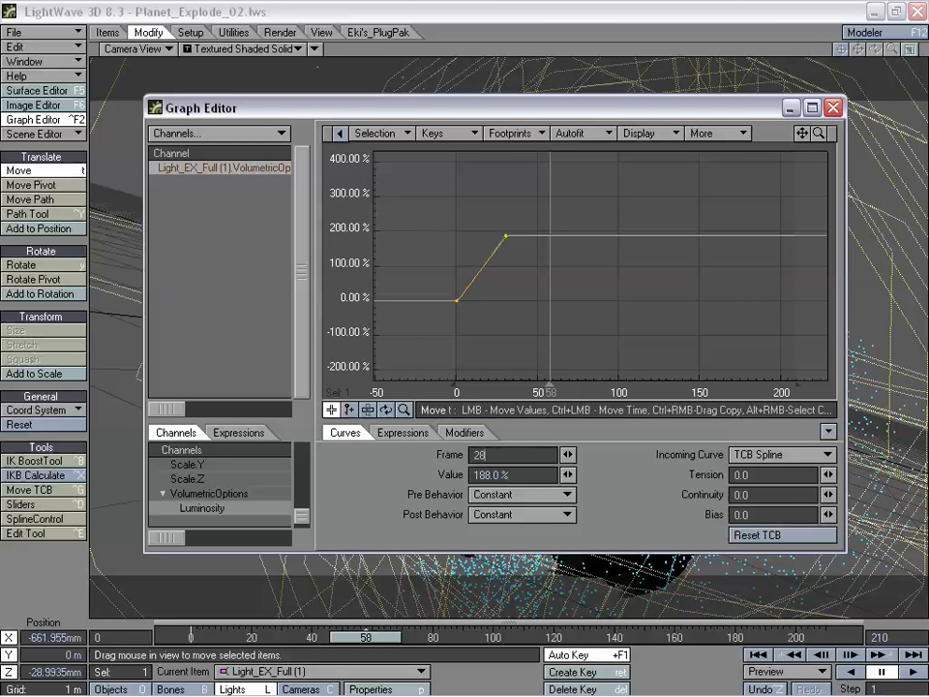
key(Tab)
text(0)
key(Return)
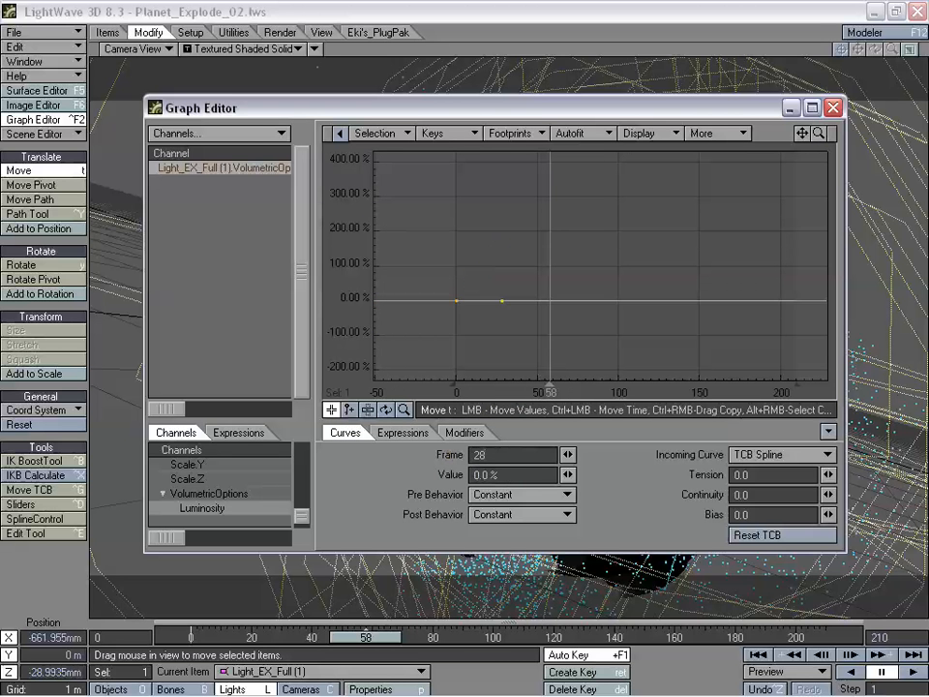
Add a Luminosity key at frame 35 with a value of 188%, and make the frame 28 key's incoming curve Linear.
click(348, 409)
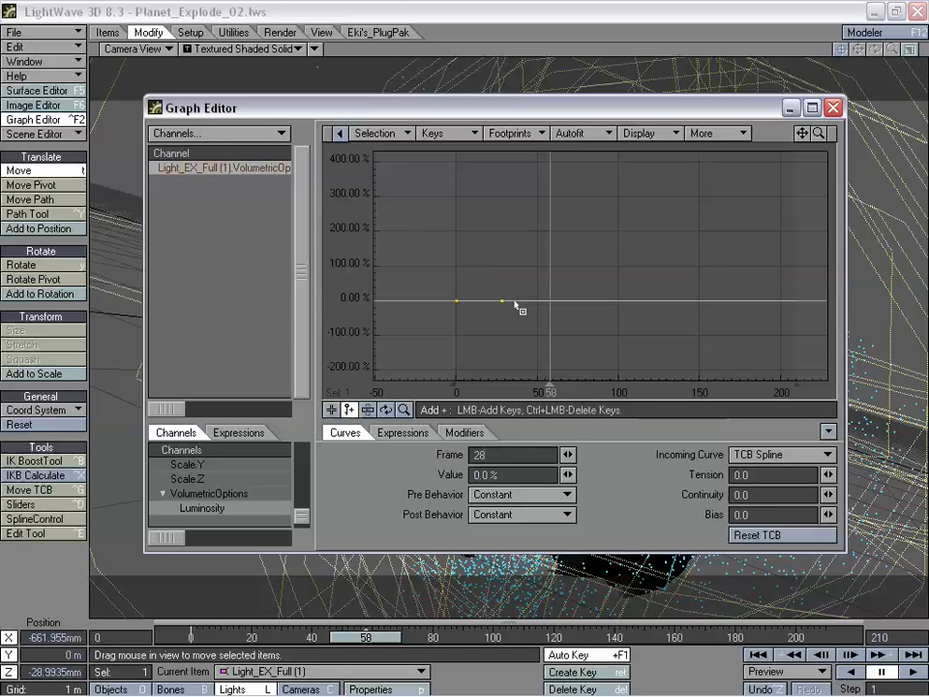
click(514, 302)
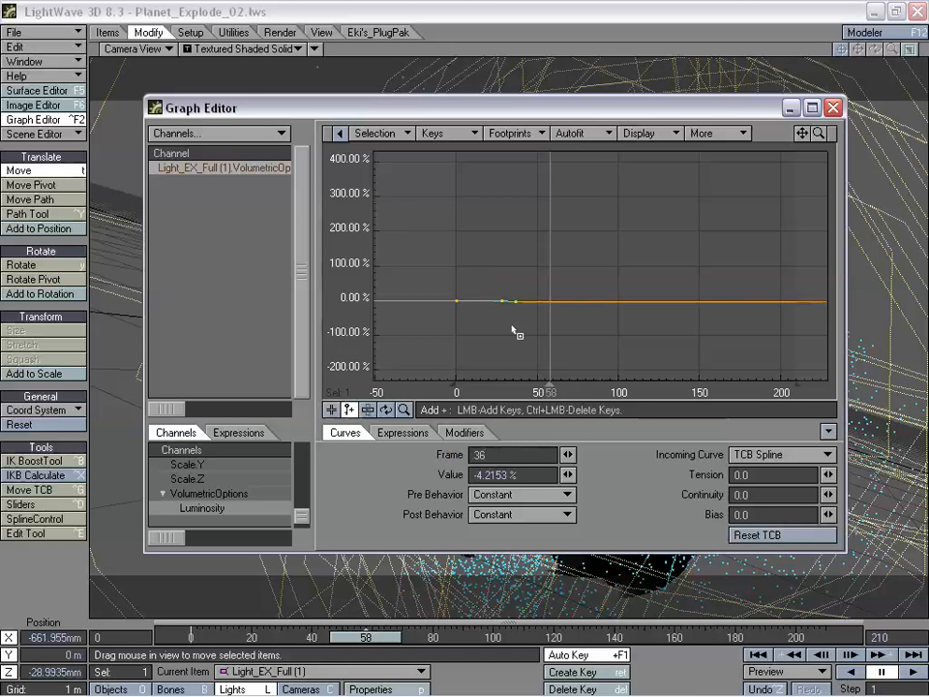
click(486, 453)
text(35)
key(Tab)
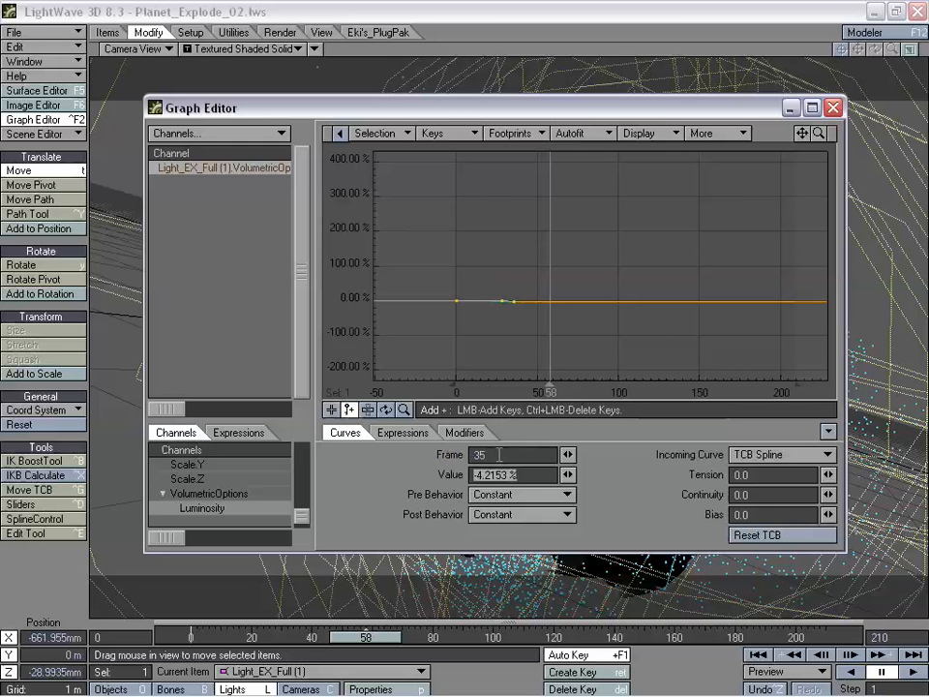
text(188)
key(Return)
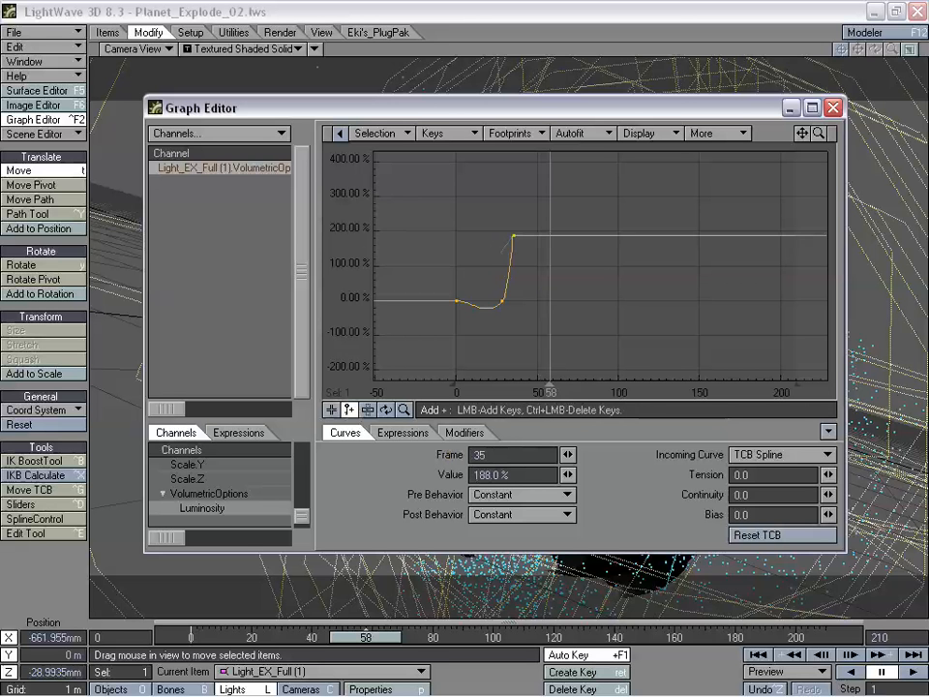
right_click(503, 304)
click(477, 435)
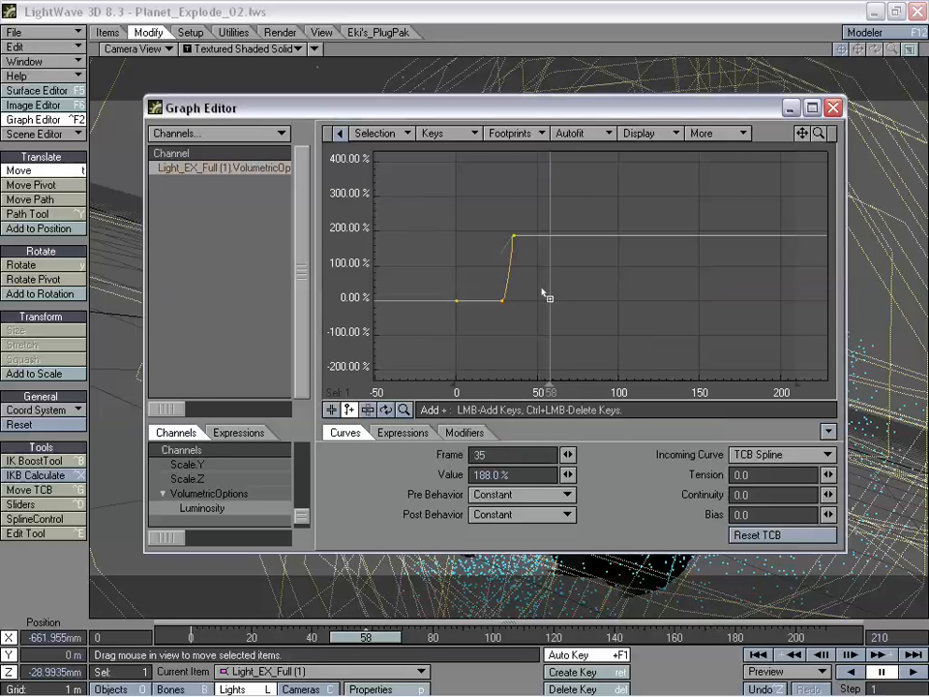
Add a Luminosity key at frame 58 near 187%, followed by one at frame 65 with a value of 0%.
click(550, 240)
click(571, 239)
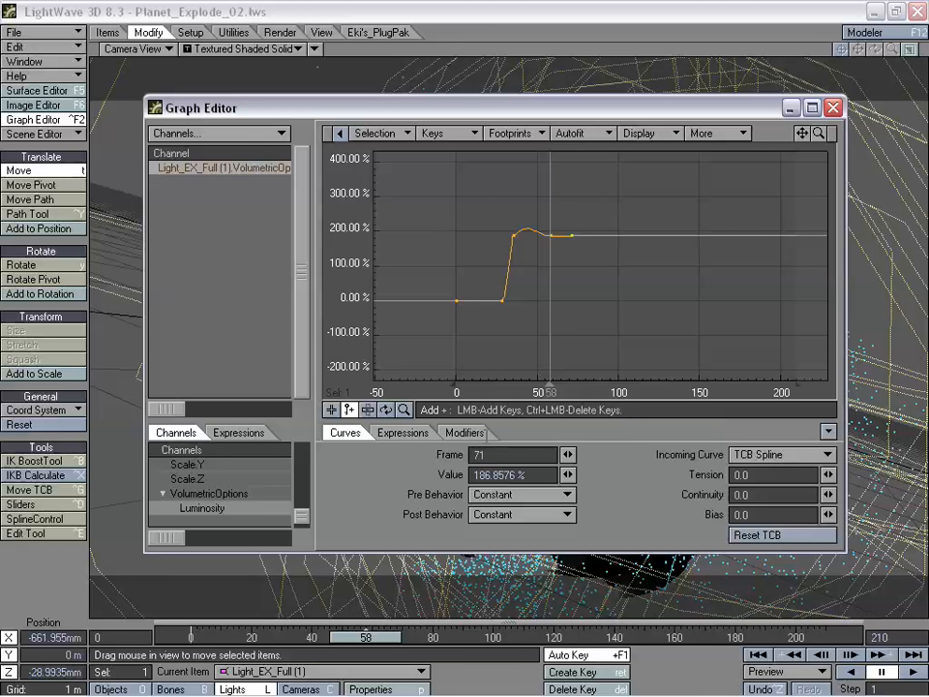
drag(504, 454, 461, 459)
text(65)
key(Tab)
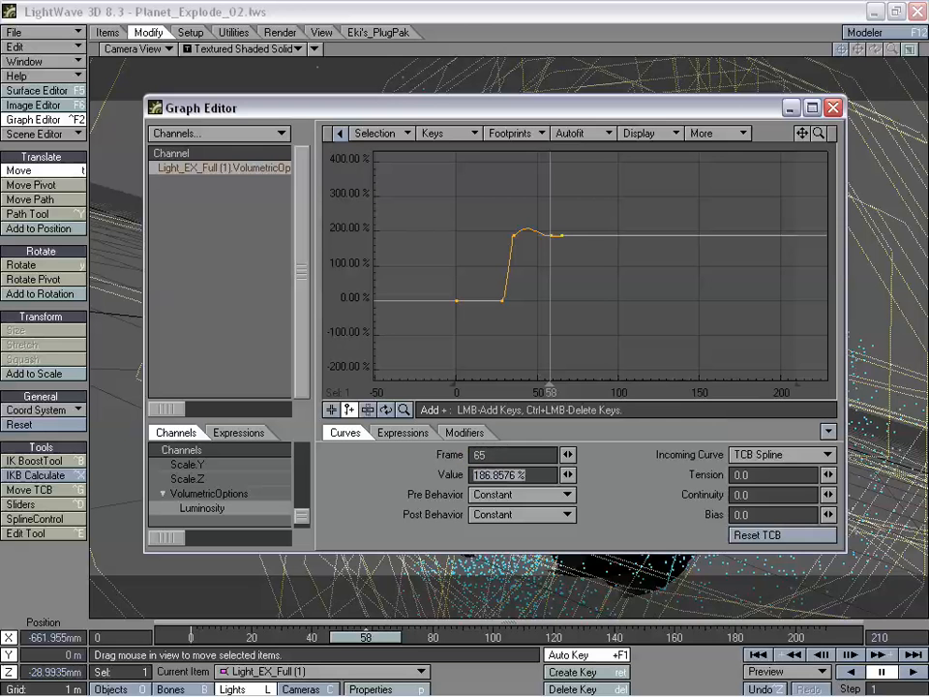
click(333, 409)
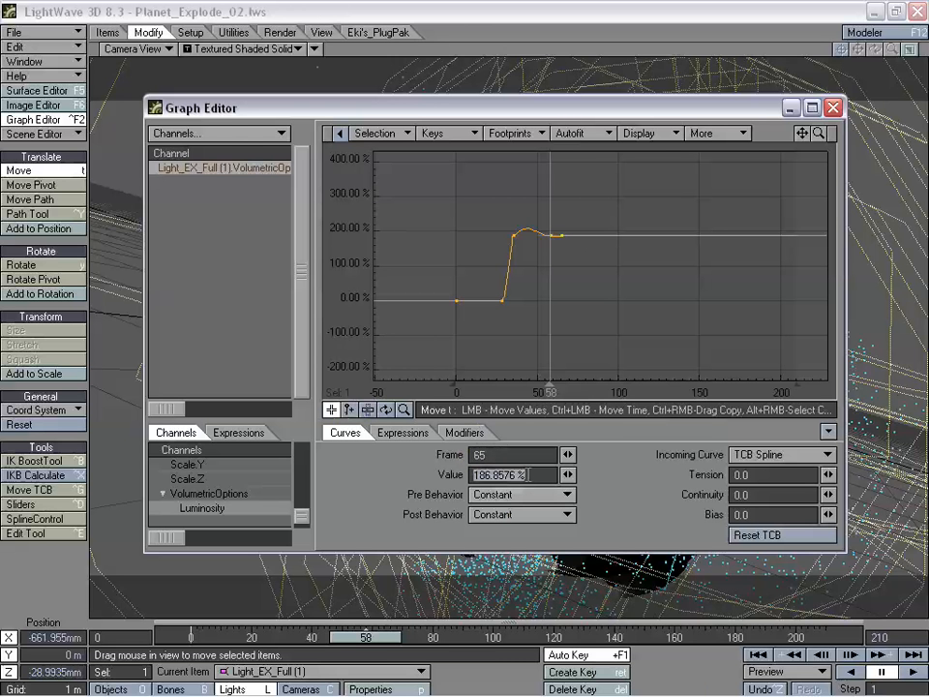
text(0)
key(Return)
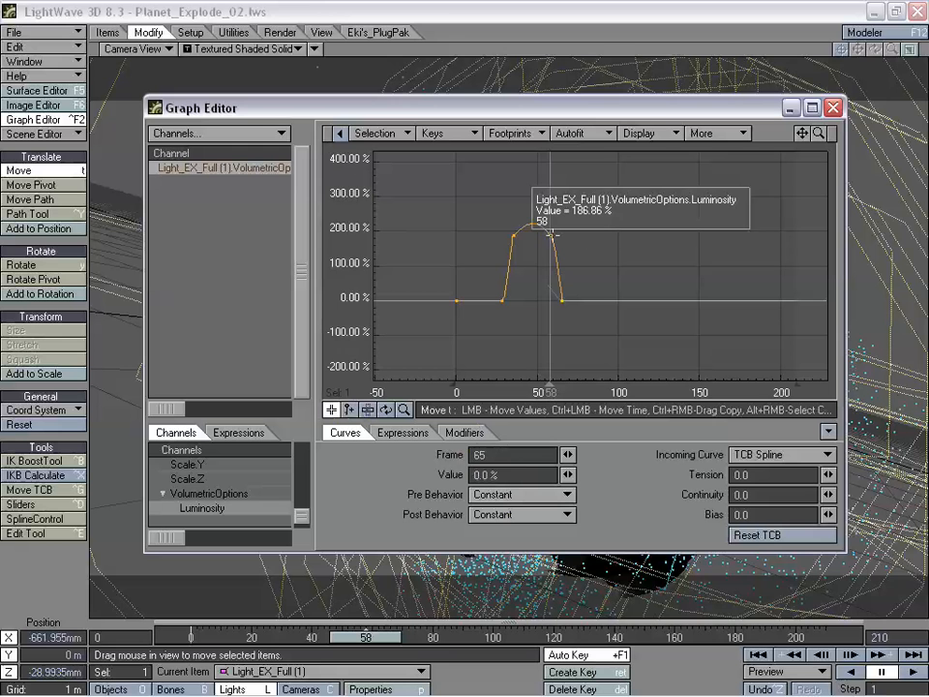
Reshape the Luminosity peak by lowering the frame 58 key to about 121%, raising the frame 35 key above 200%, and moving the frame 28 key to 27.
mouse_move(551, 235)
mouse_down()
mouse_move(551, 269)
mouse_move(551, 256)
mouse_up()
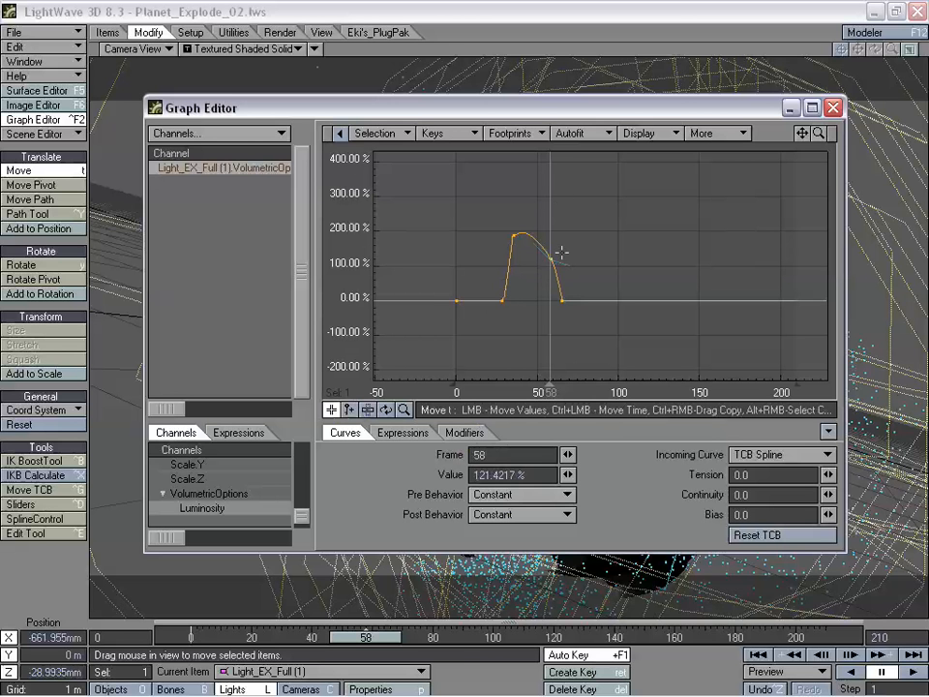
drag(551, 258, 513, 226)
click(501, 300)
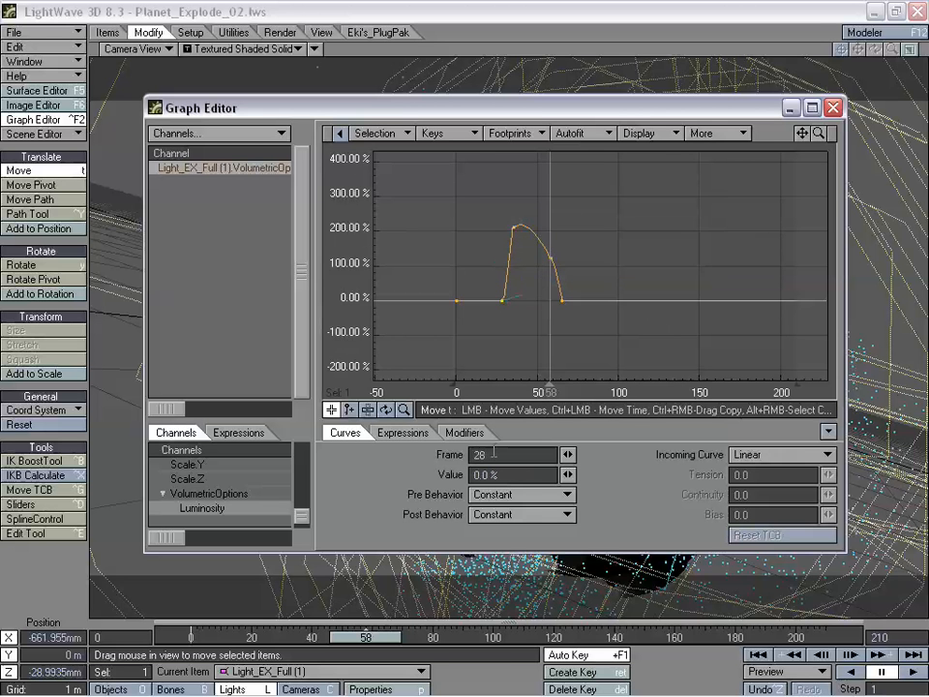
text(27)
key(Tab)
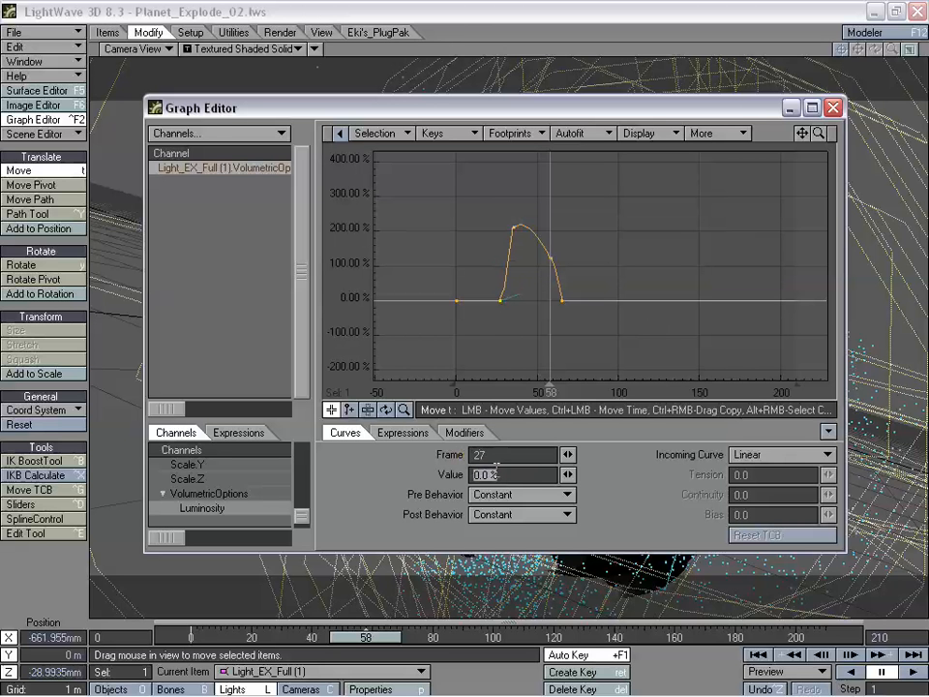
key(Return)
Go to frame 36, arrange the VIPER preview beside the Graph Editor, and render the volumetric light.
drag(379, 648, 312, 648)
drag(549, 106, 516, 110)
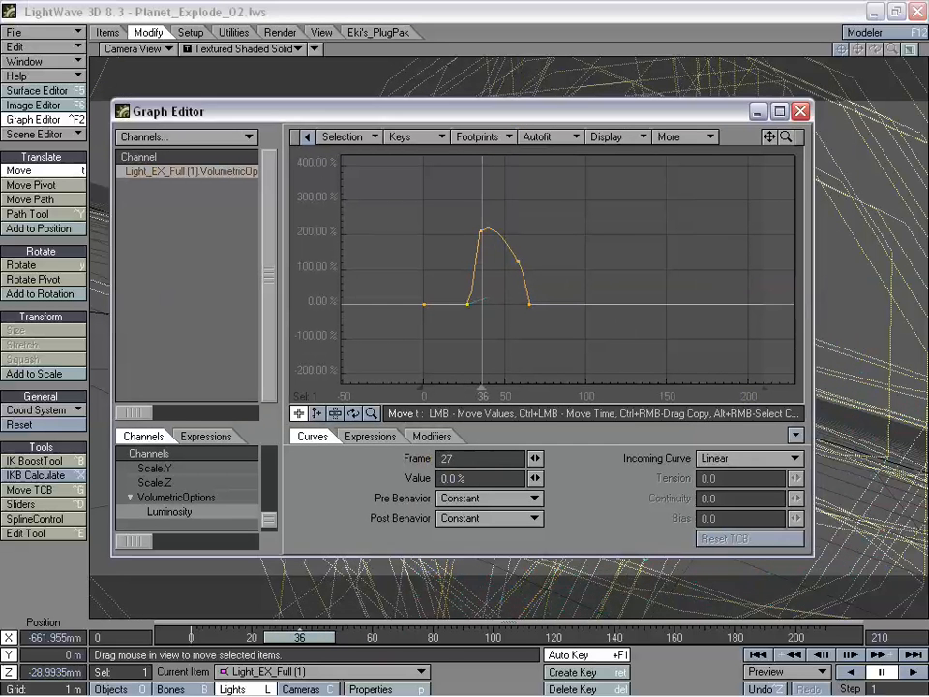
drag(928, 288, 565, 170)
drag(410, 112, 306, 20)
mouse_move(753, 187)
mouse_down()
mouse_move(722, 203)
mouse_move(738, 190)
mouse_up()
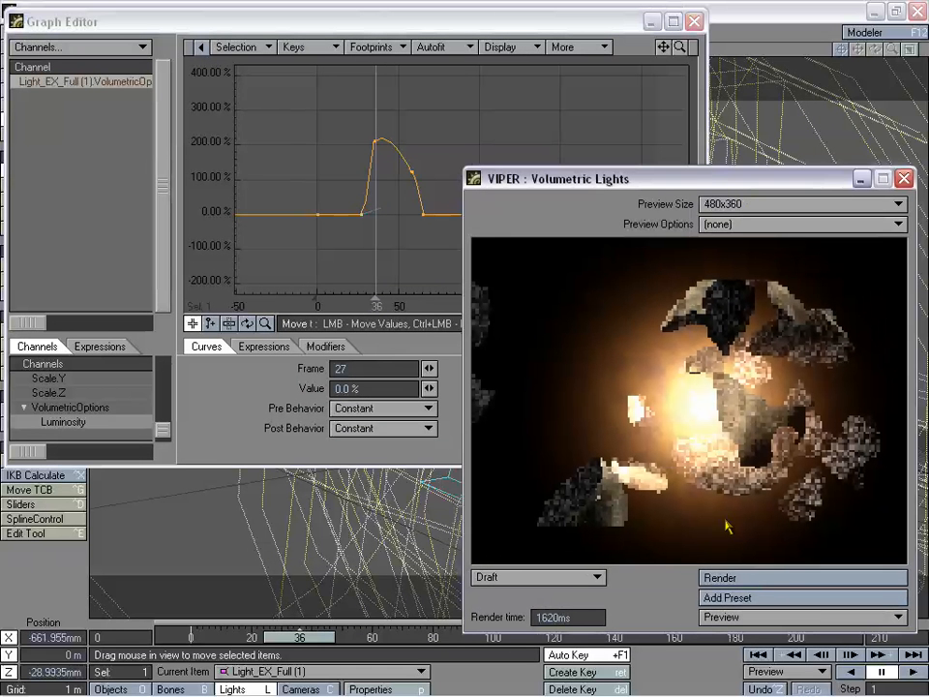
click(740, 578)
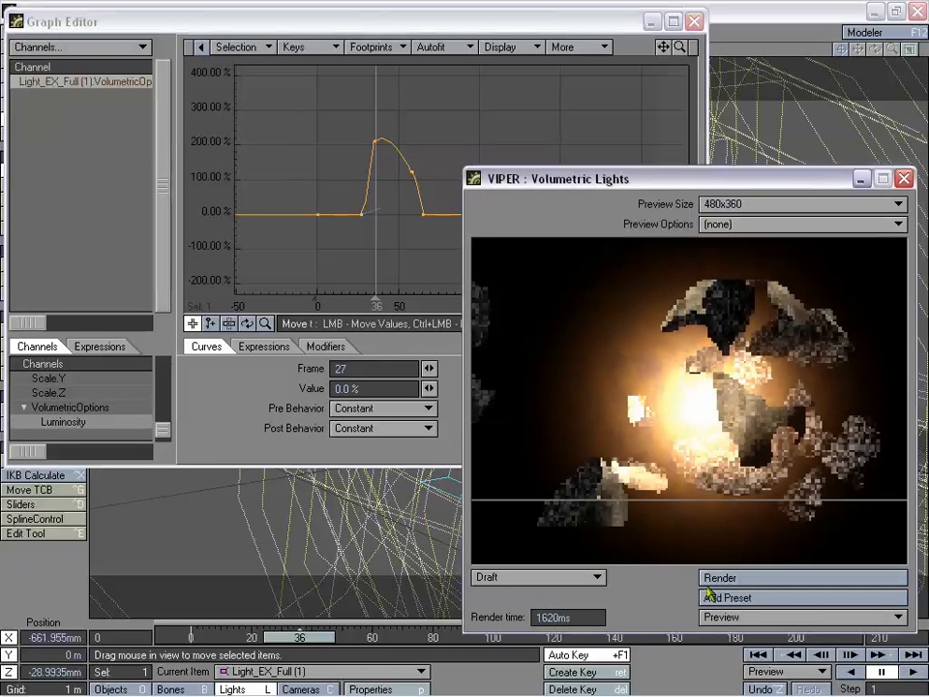
Render VIPER previews at frames 27, 29, 33, 36 and around 40 to check how the volumetric glow builds up.
drag(311, 637, 271, 637)
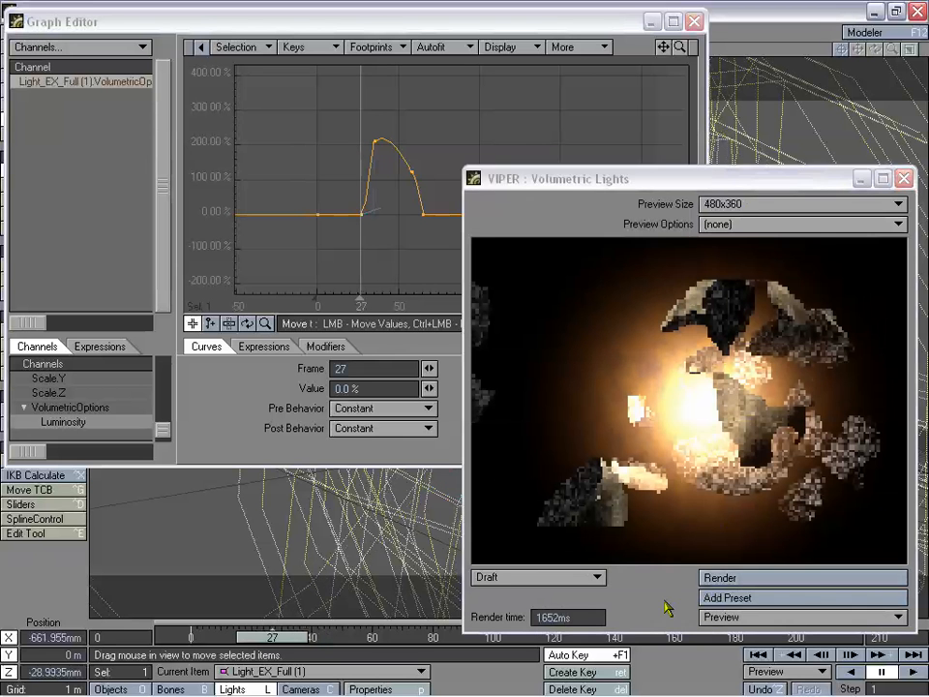
click(721, 578)
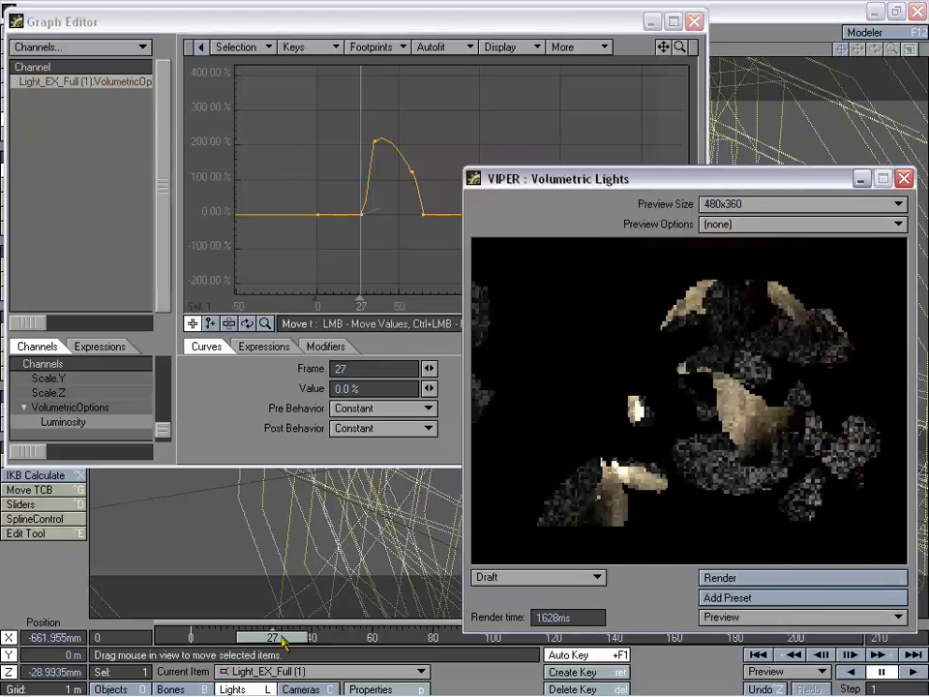
drag(278, 639, 284, 638)
click(725, 579)
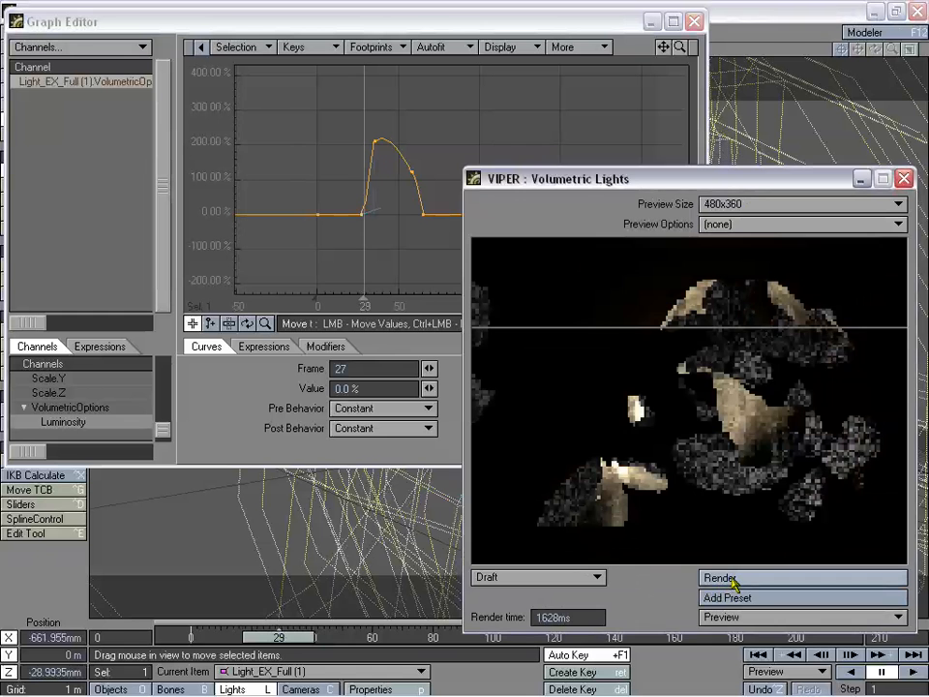
drag(280, 638, 291, 639)
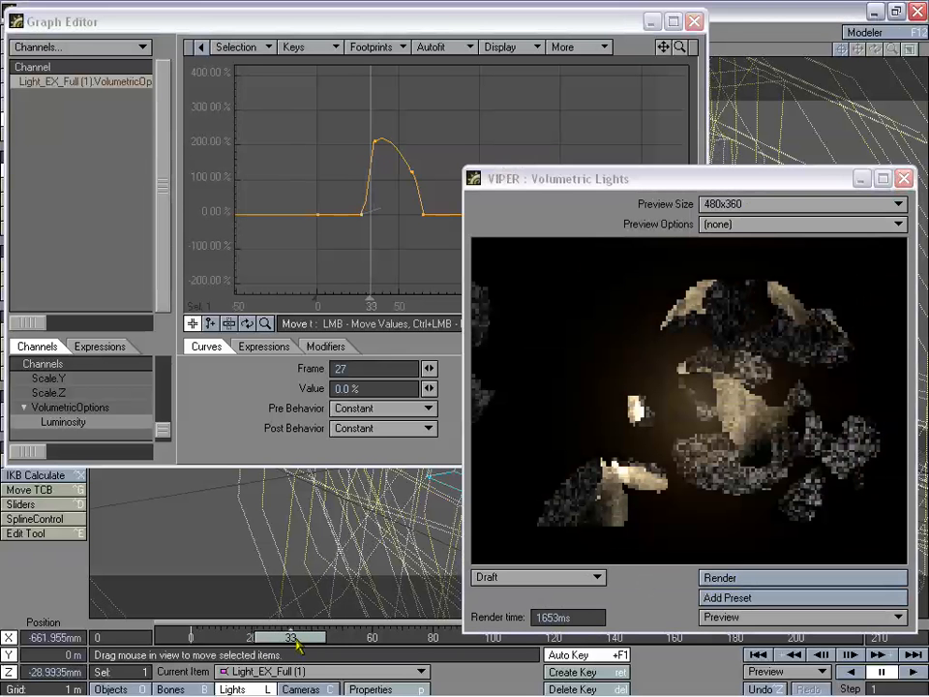
click(732, 578)
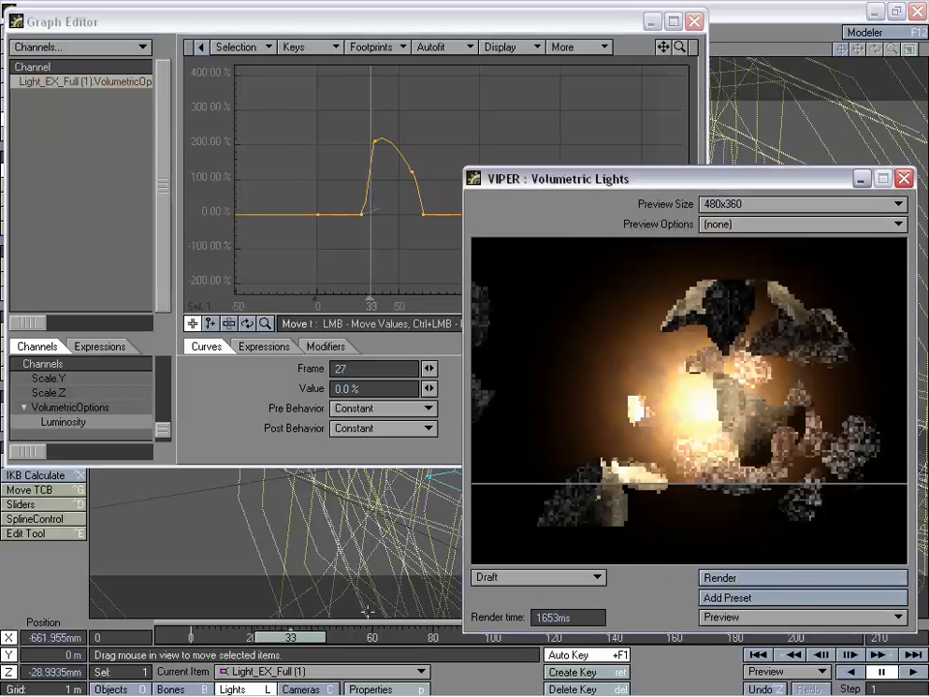
drag(314, 643, 323, 644)
click(740, 579)
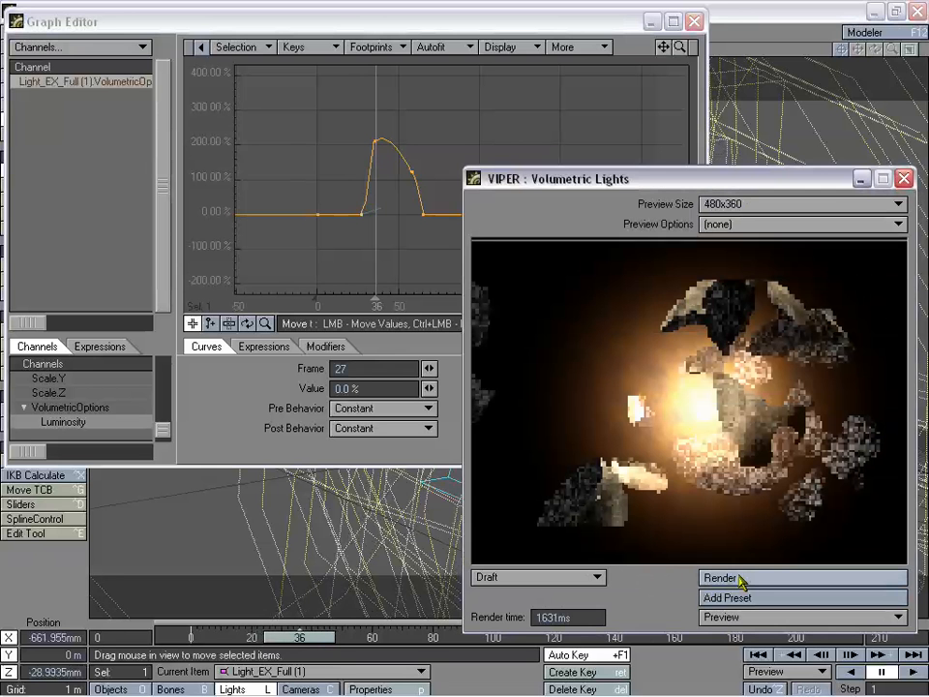
drag(315, 643, 327, 643)
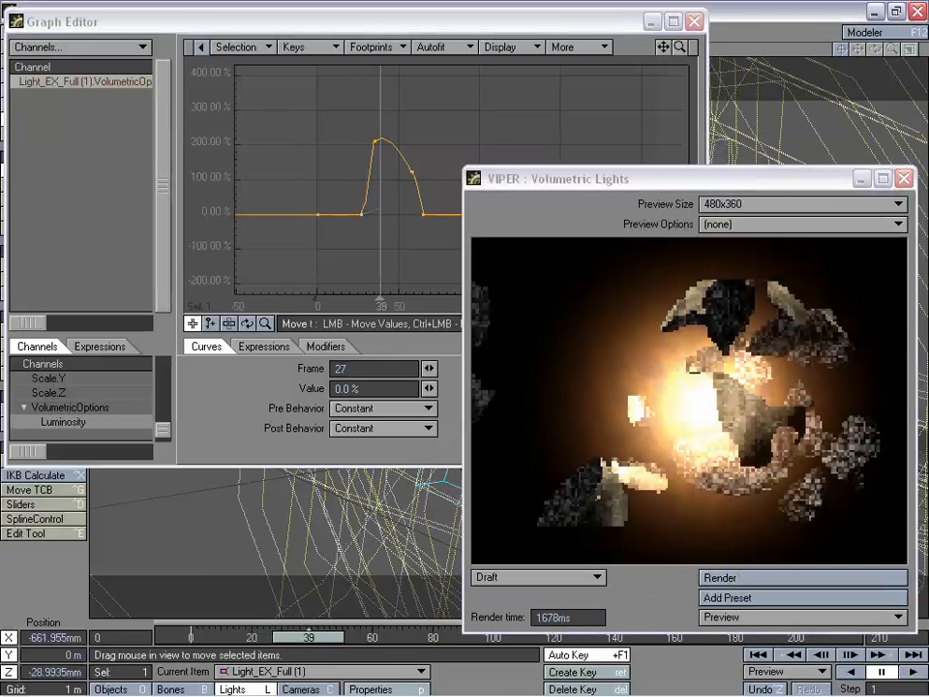
click(735, 577)
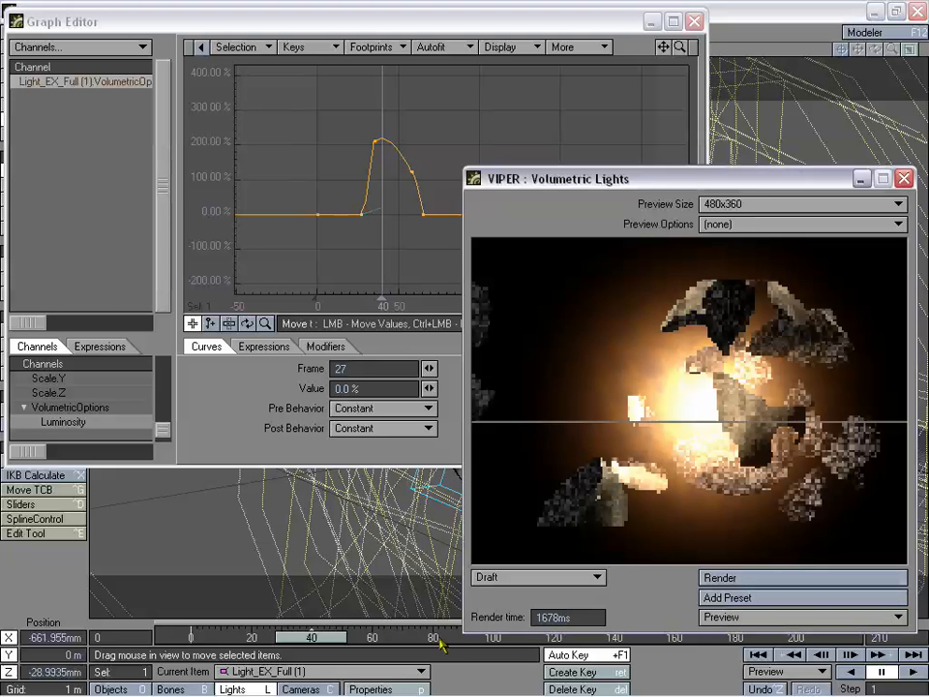
Render VIPER previews at frames 46 and 64 to check how the volumetric glow fades after its peak.
drag(314, 643, 332, 643)
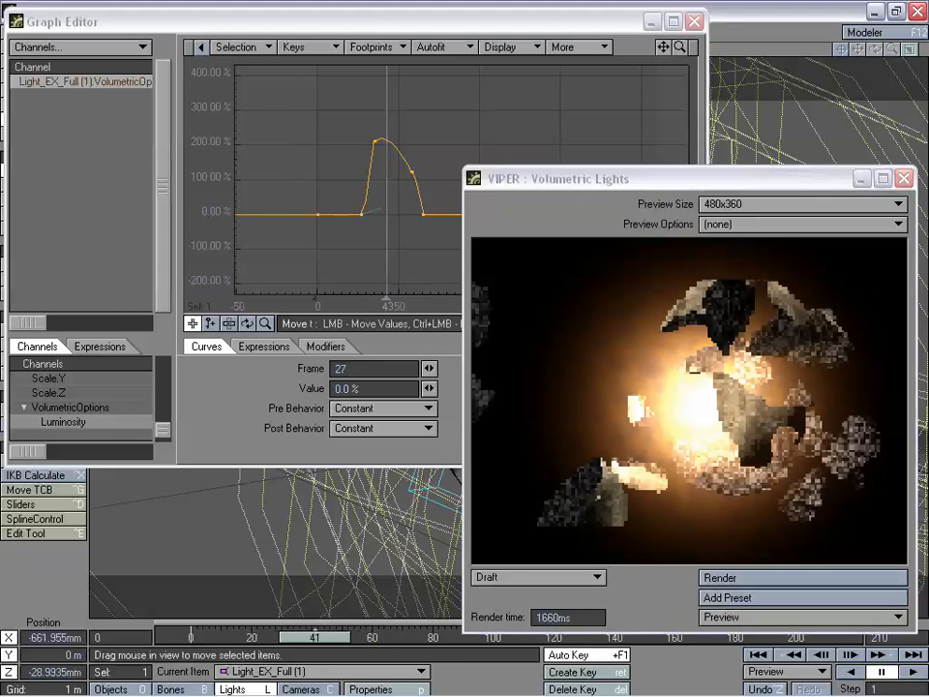
click(742, 578)
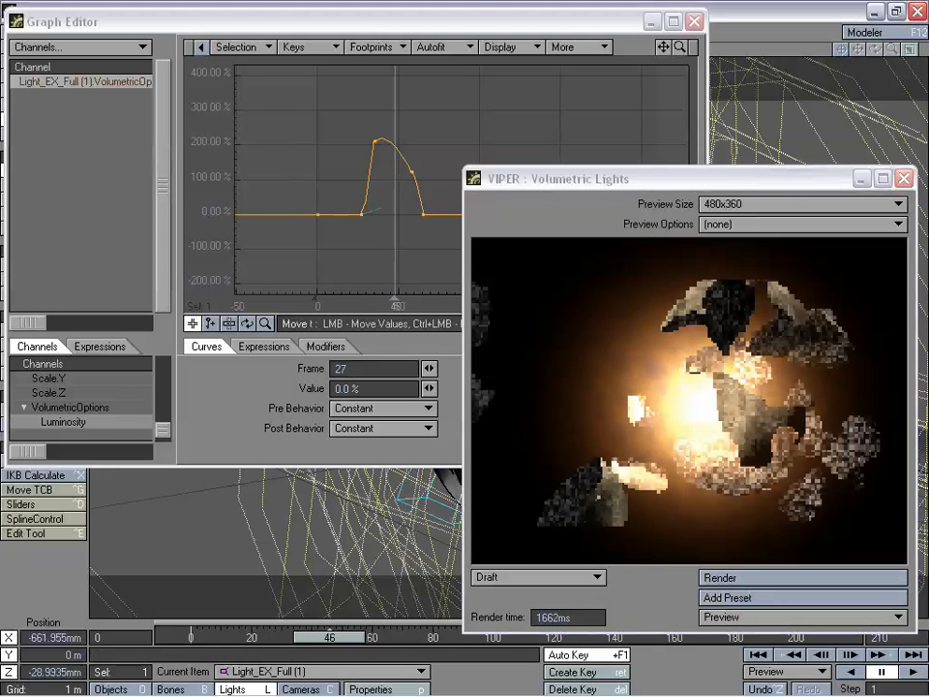
drag(331, 644, 383, 641)
click(735, 578)
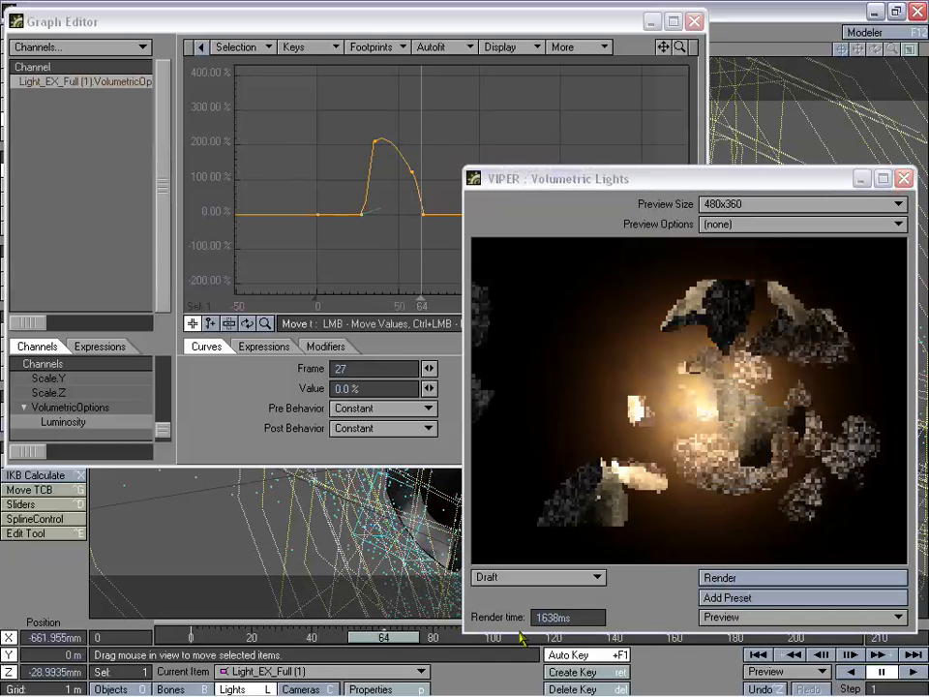
click(707, 579)
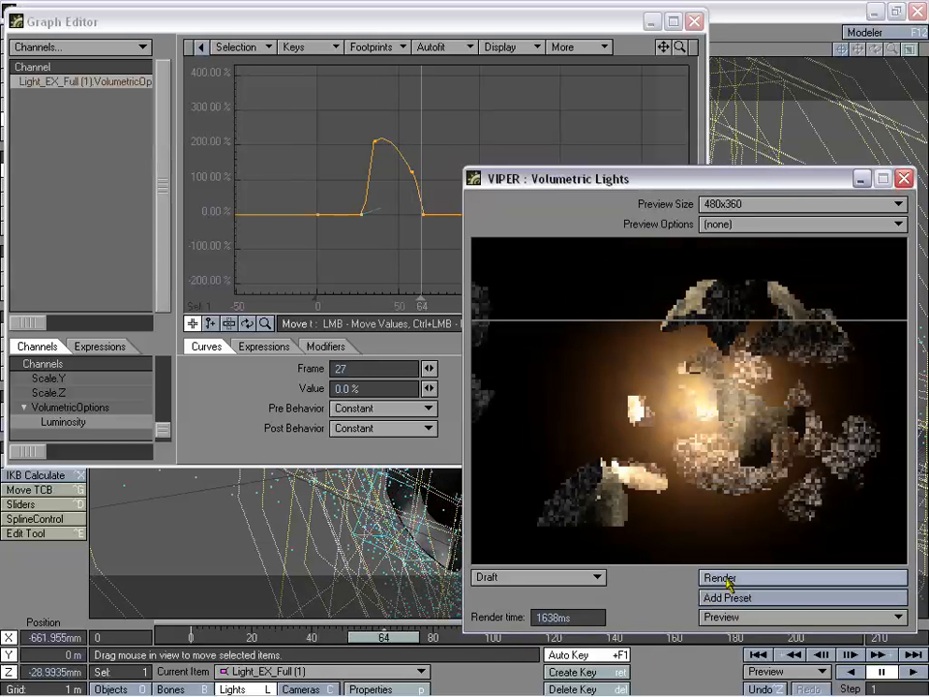
click(751, 226)
click(752, 226)
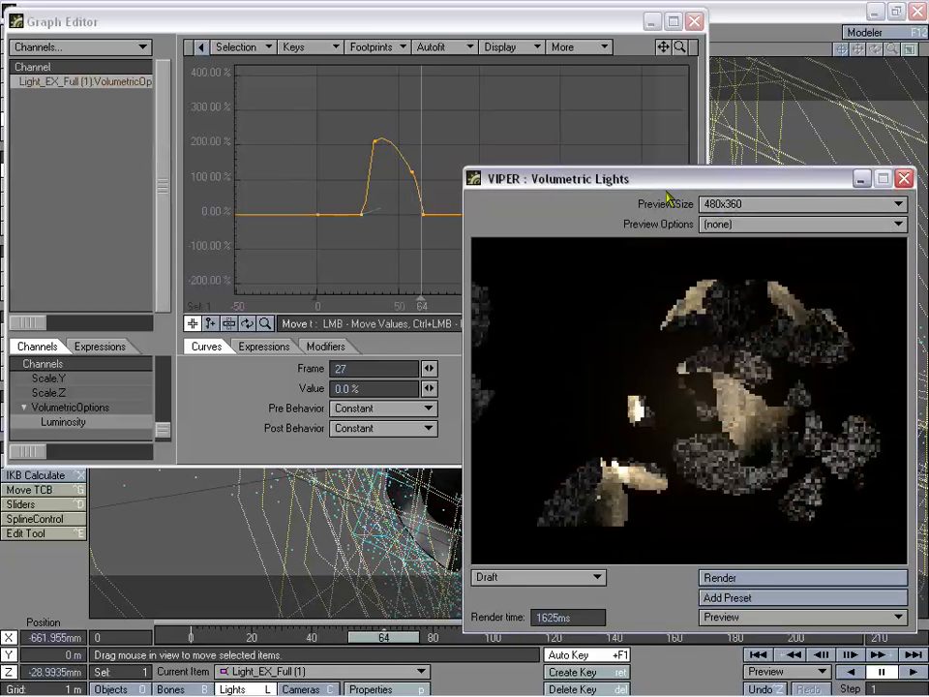
Render a VIPER preview at frame 49, and close the VIPER preview and the Graph Editor.
drag(668, 180, 638, 166)
drag(383, 639, 339, 638)
click(720, 553)
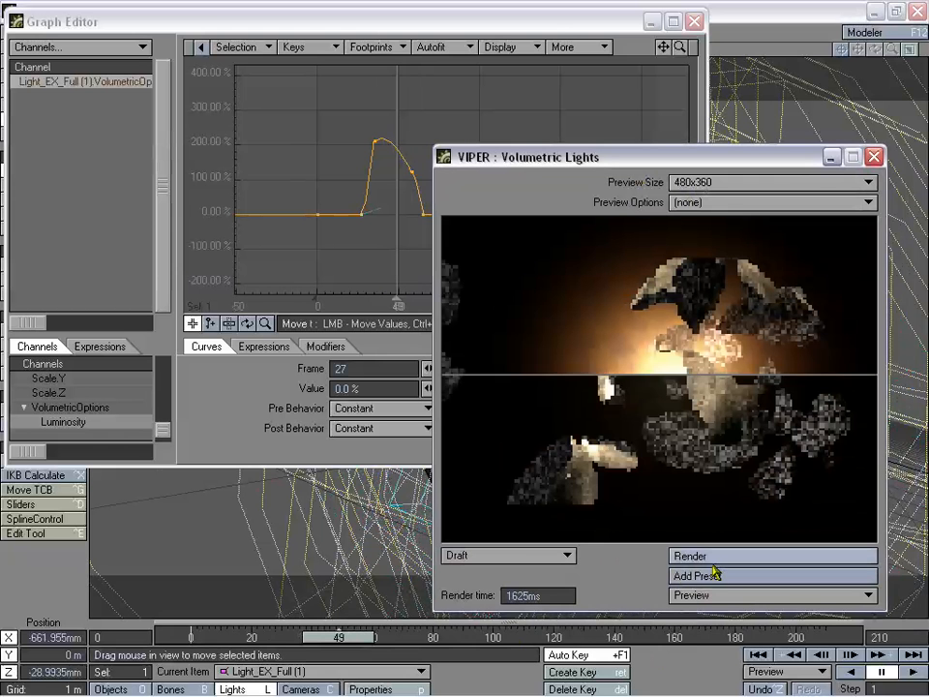
click(873, 157)
click(695, 21)
Scrub the animation between frames 72 and 95 to examine the planet fragments and particles in the camera view.
drag(341, 637, 410, 638)
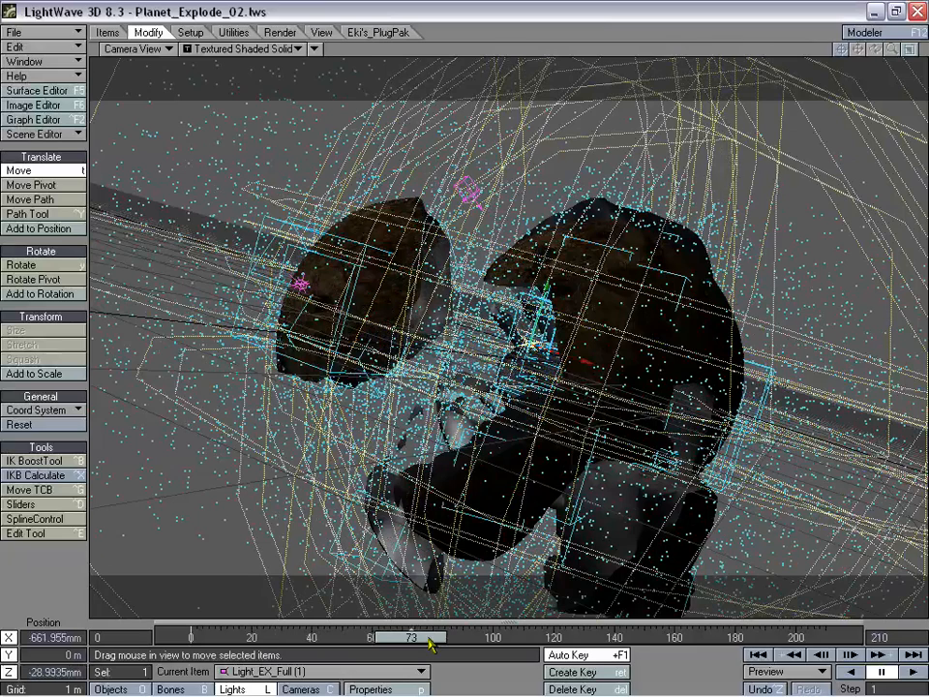
drag(427, 639, 407, 637)
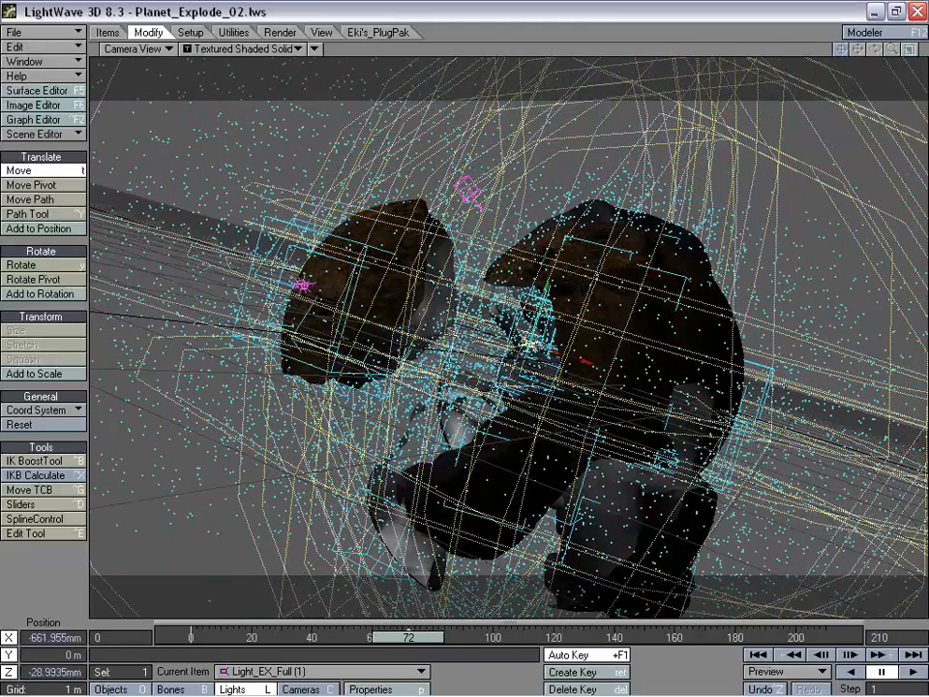
drag(410, 638, 474, 638)
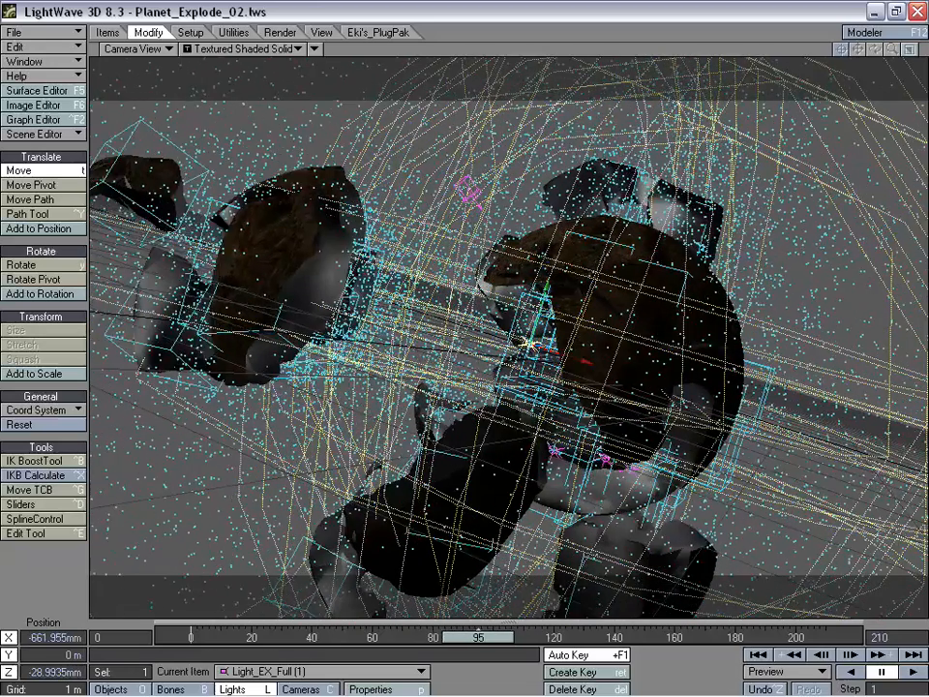